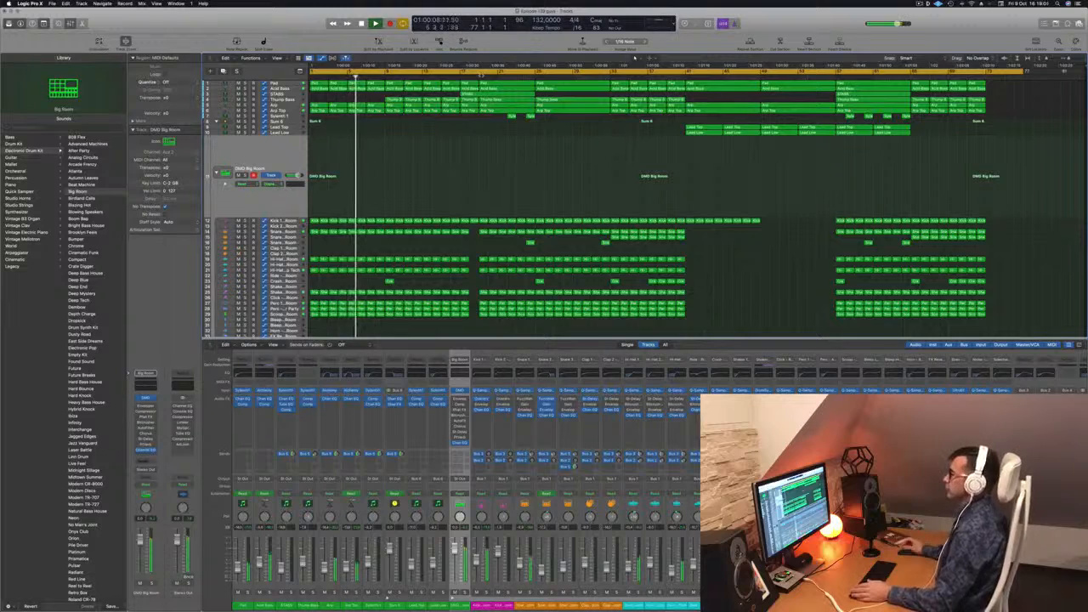
Review the automation of the Pad, Acid Bass and STABS tracks in turn while the arrangement plays.
{"action": "left_click", "coordinate": [288, 84]}
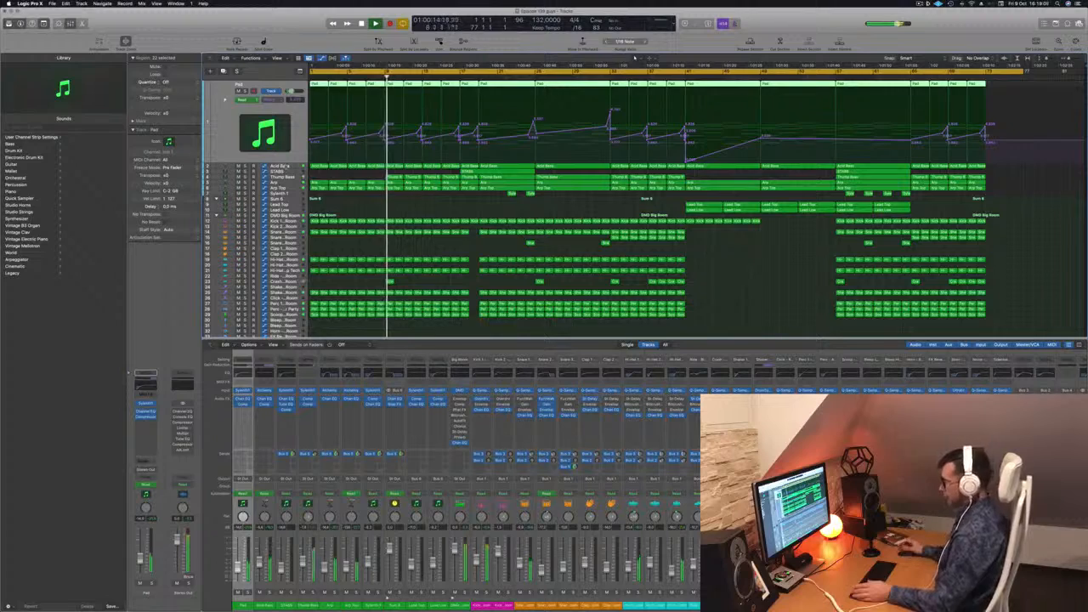
{"action": "left_click", "coordinate": [283, 167]}
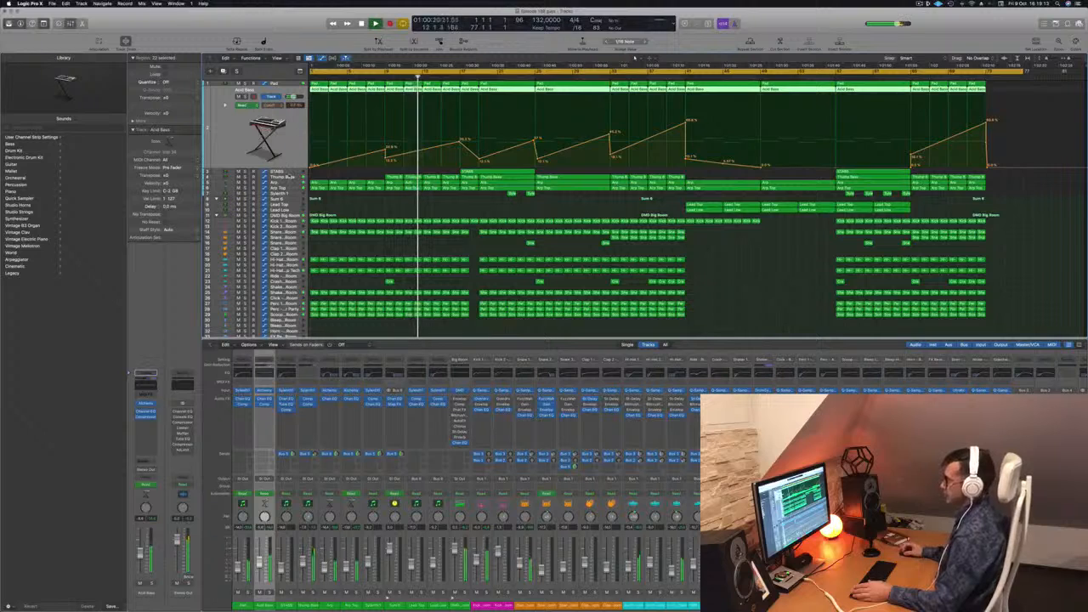
{"action": "key", "text": "Down"}
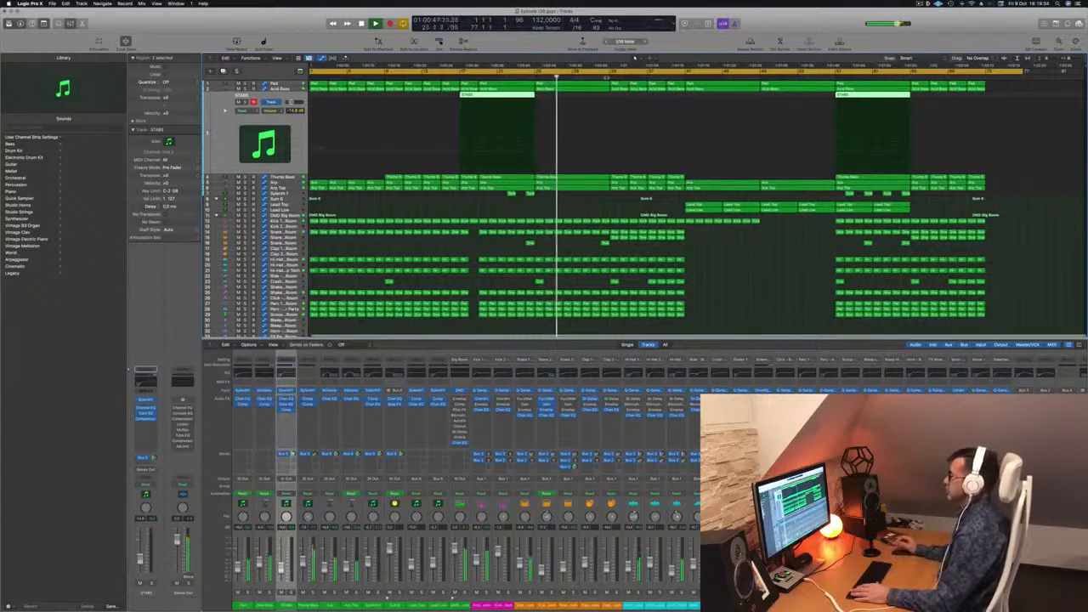
{"action": "left_click", "coordinate": [607, 77]}
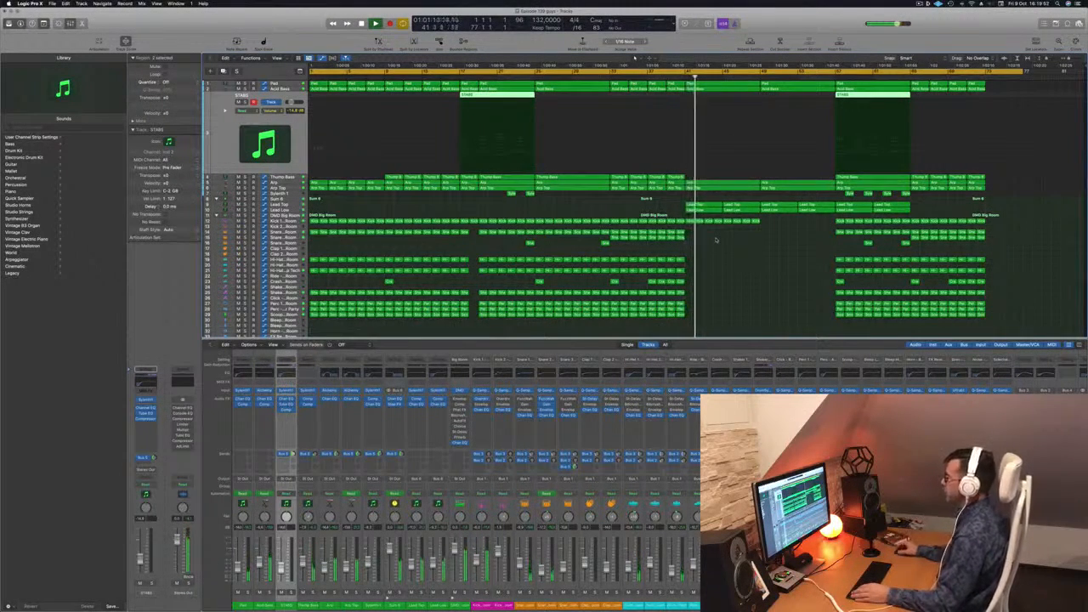
Set the cycle range from bar 41 to bar 57 and repeat that section of the arrangement.
{"action": "left_click", "coordinate": [685, 68]}
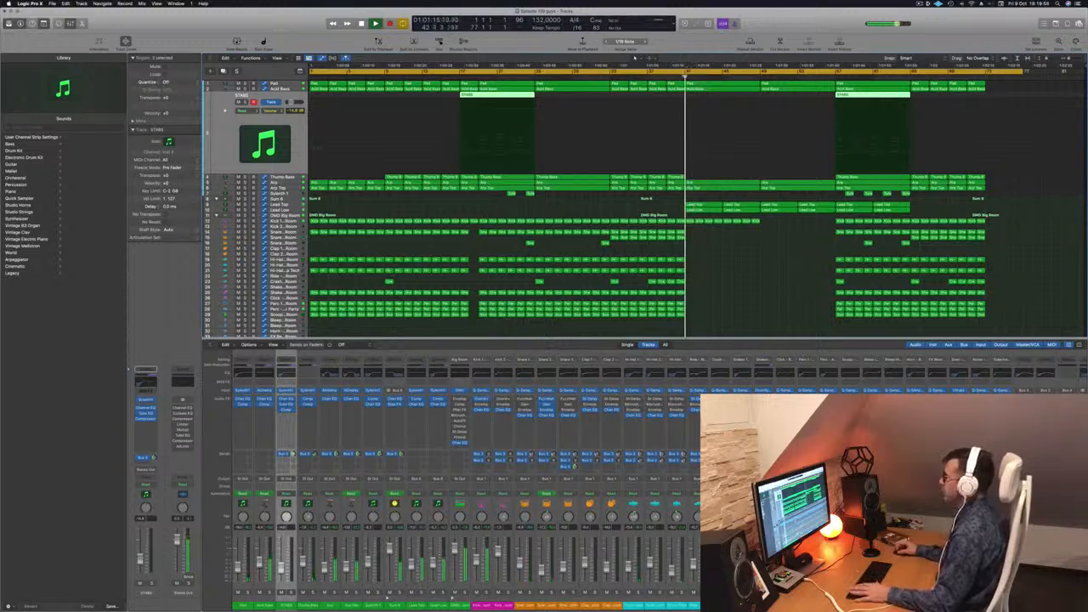
{"action": "left_click_drag", "start_coordinate": [690, 73], "coordinate": [835, 73]}
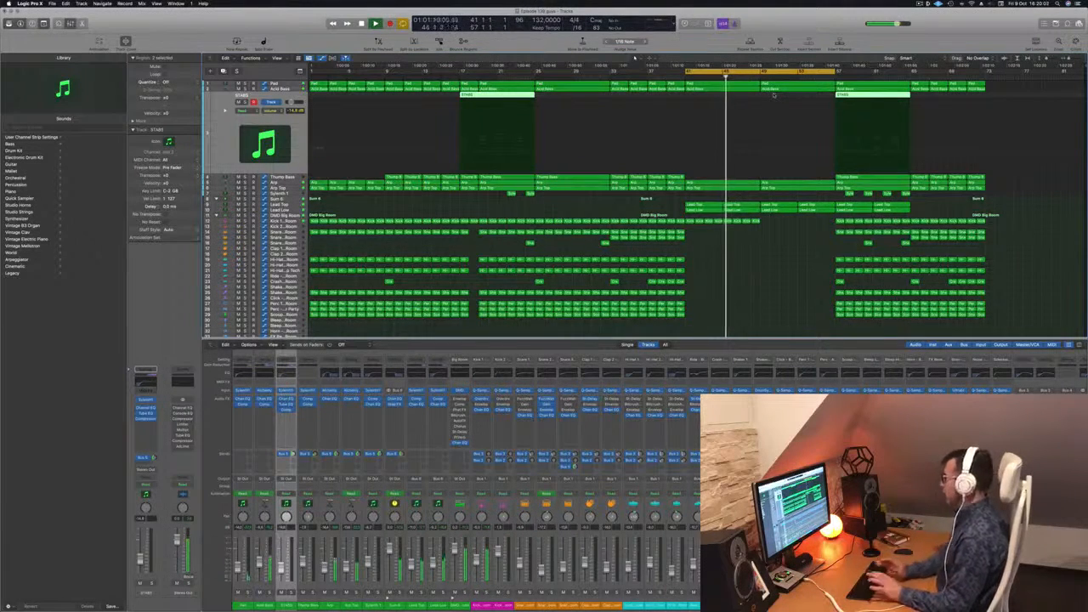
{"action": "key", "text": "super+r"}
{"action": "key", "text": "super+Left"}
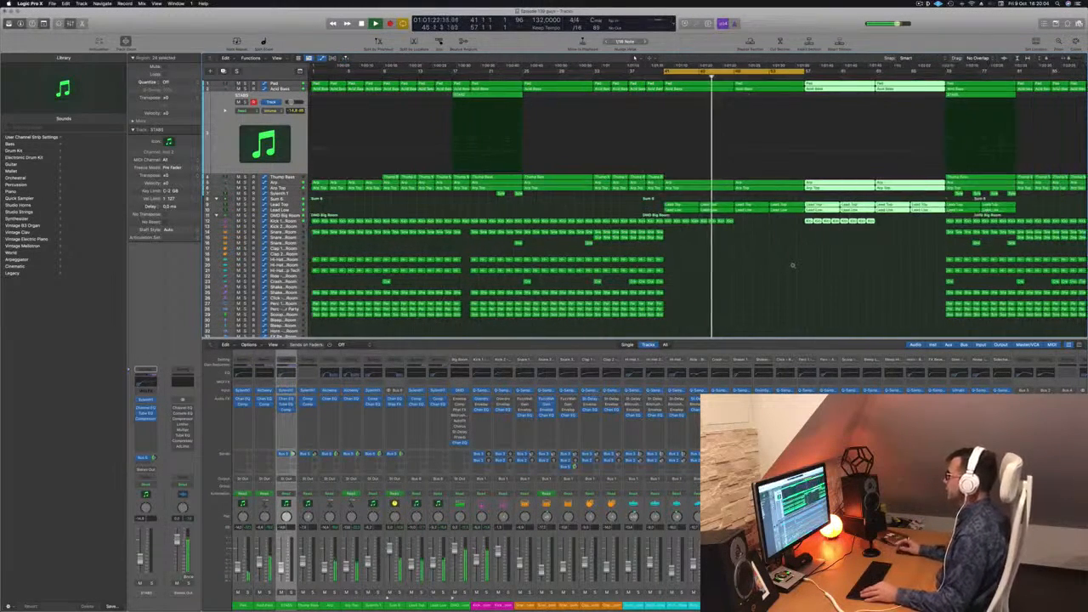
{"action": "left_click", "coordinate": [792, 267]}
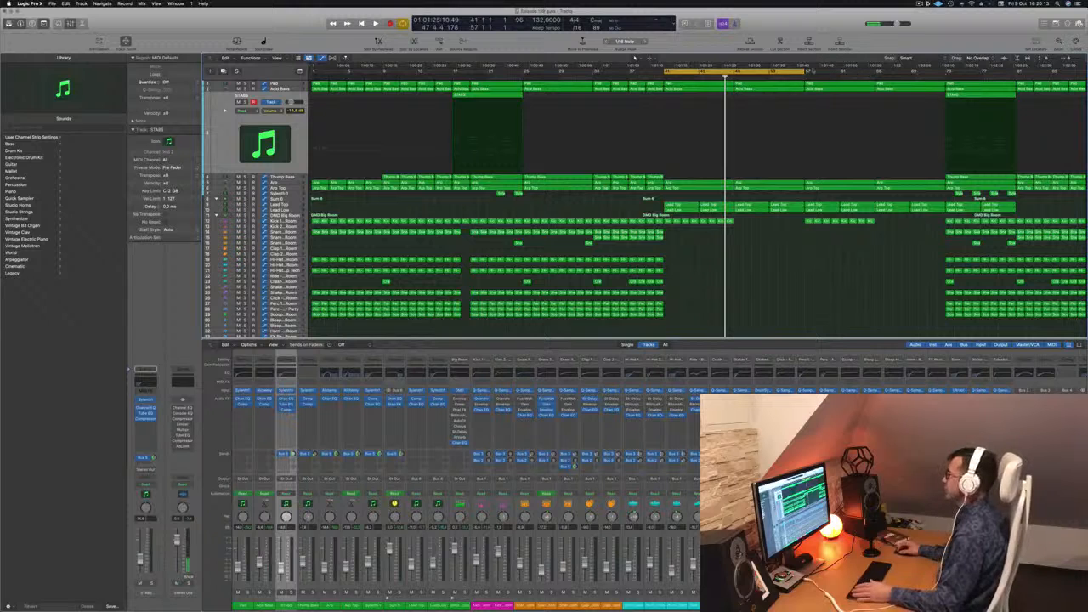
Extend the cycle range's end to bar 73 and repeat the whole section from bar 41.
{"action": "left_click_drag", "start_coordinate": [804, 71], "coordinate": [945, 75]}
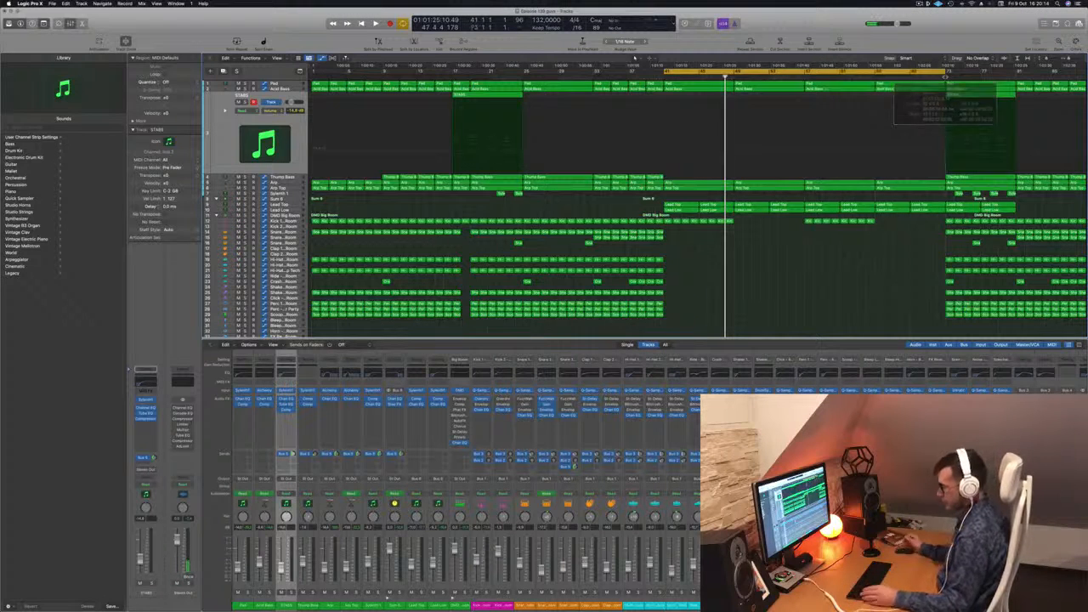
{"action": "key", "text": "ctrl+super+r"}
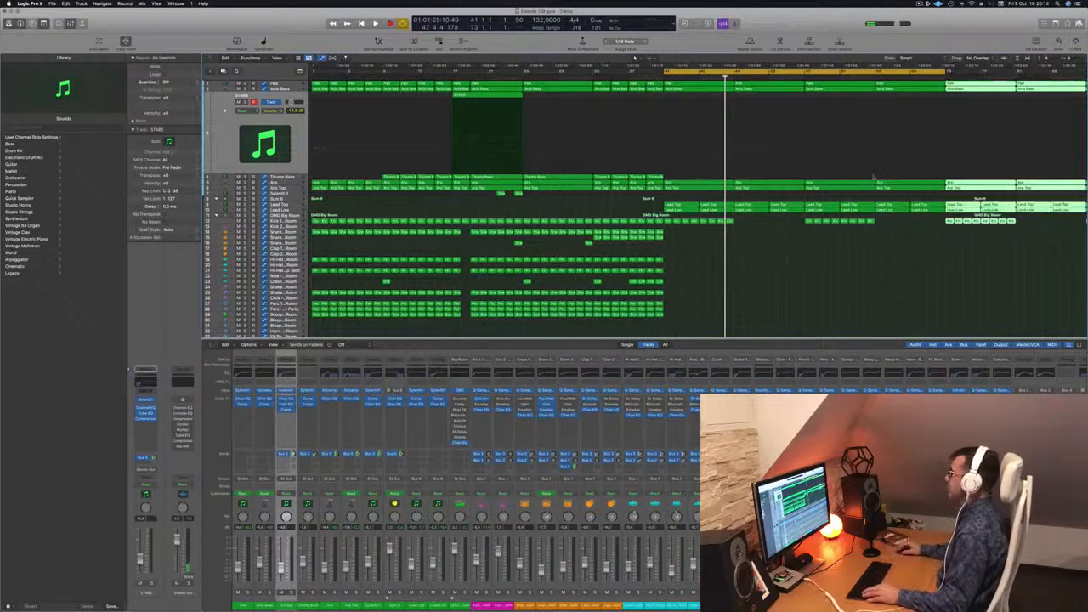
{"action": "key", "text": "super+Left"}
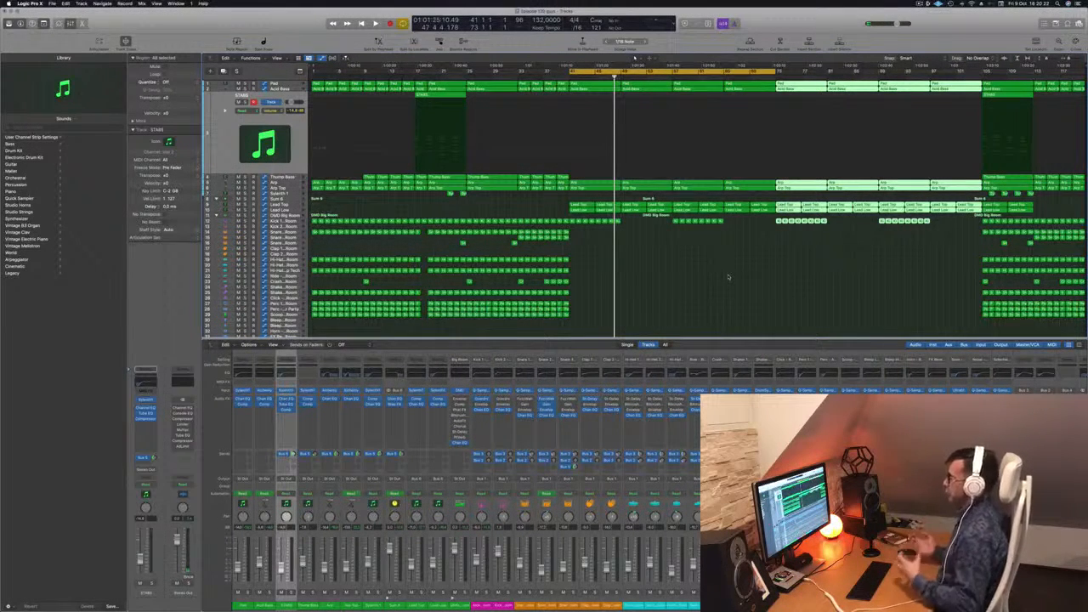
Adjust the Acid Bass automation at bar 41 so its peak sits just before the bar and drops to near zero after it.
{"action": "key", "text": "space"}
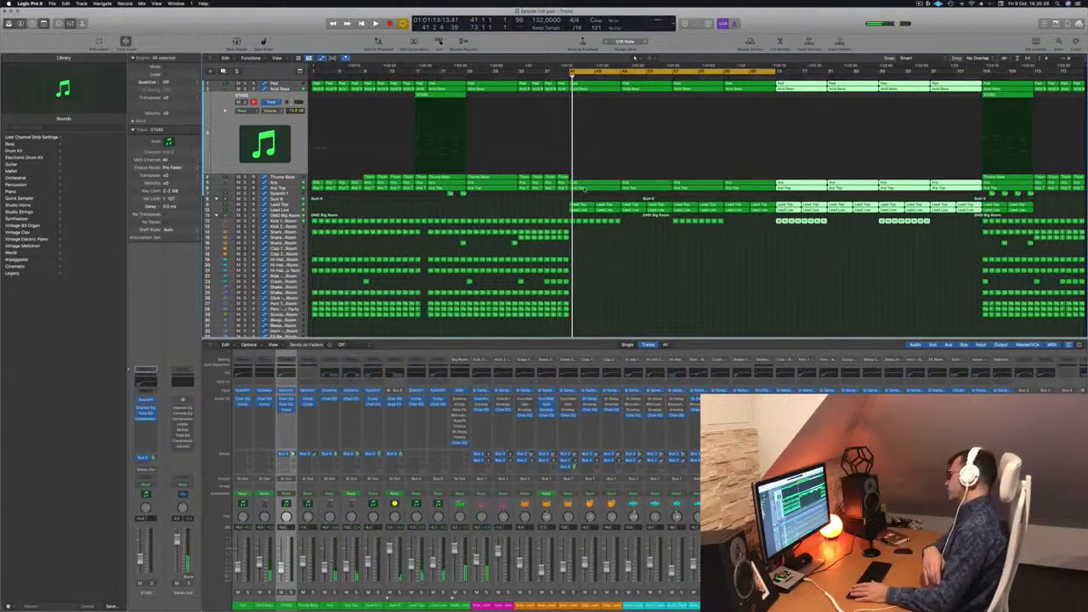
{"action": "key", "text": "space"}
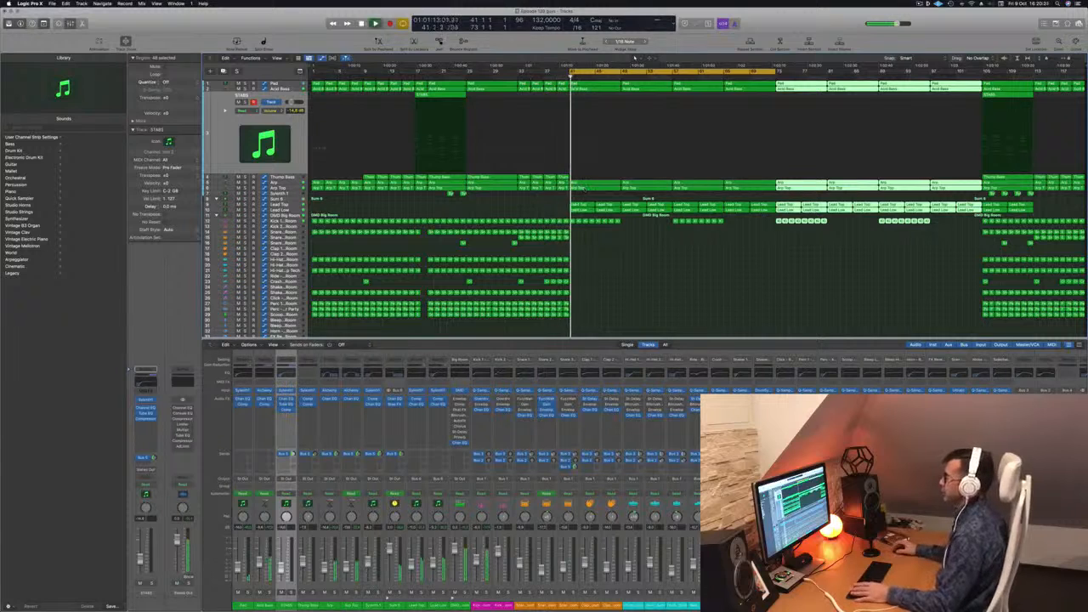
{"action": "left_click", "coordinate": [290, 88]}
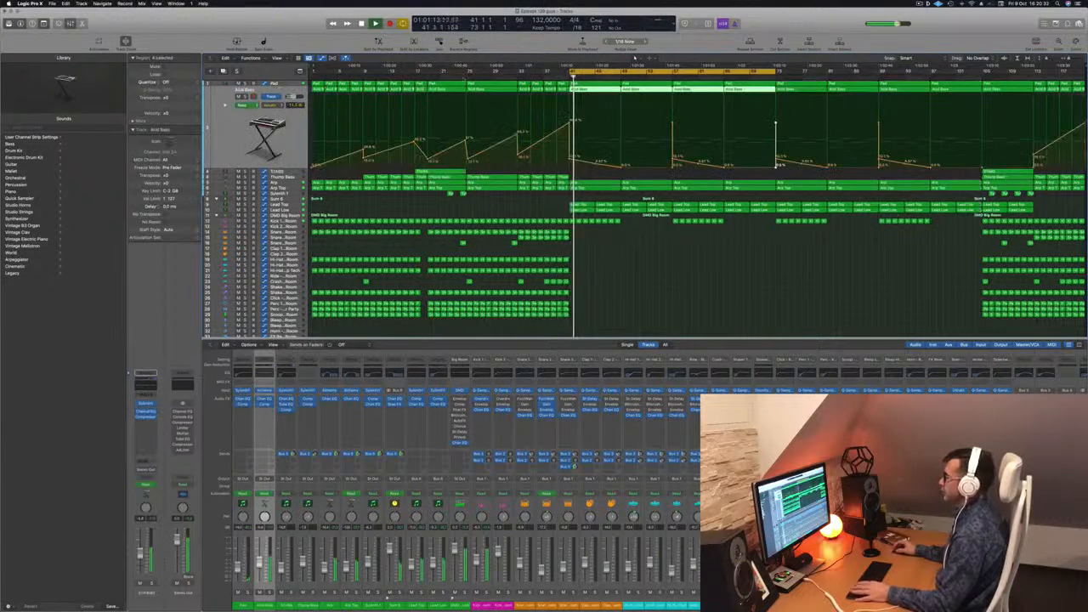
{"action": "left_click_drag", "start_coordinate": [571, 159], "coordinate": [567, 159]}
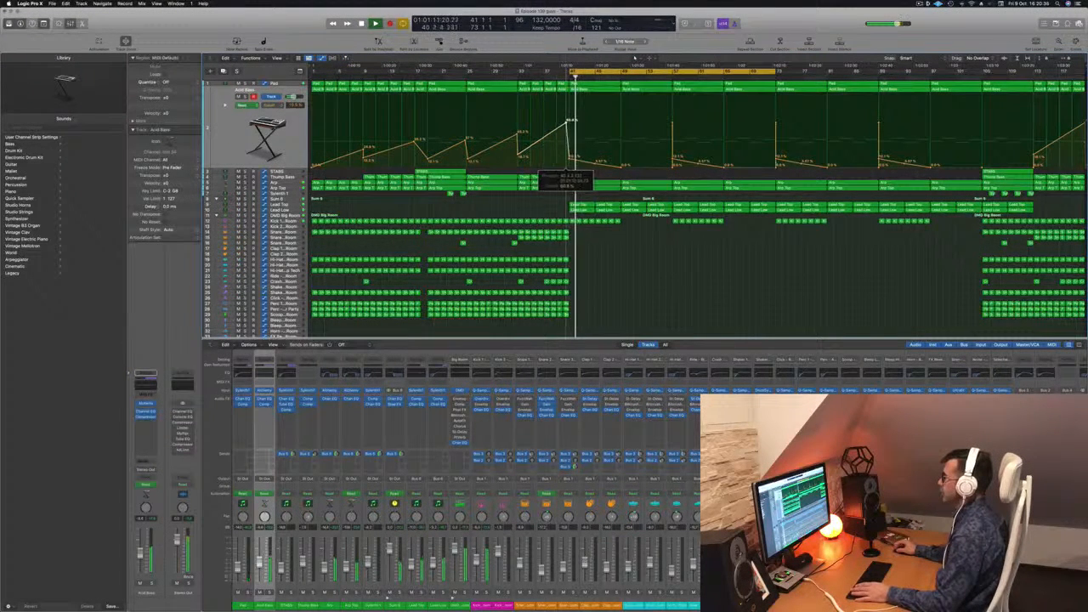
{"action": "key", "text": "space"}
{"action": "key", "text": "space"}
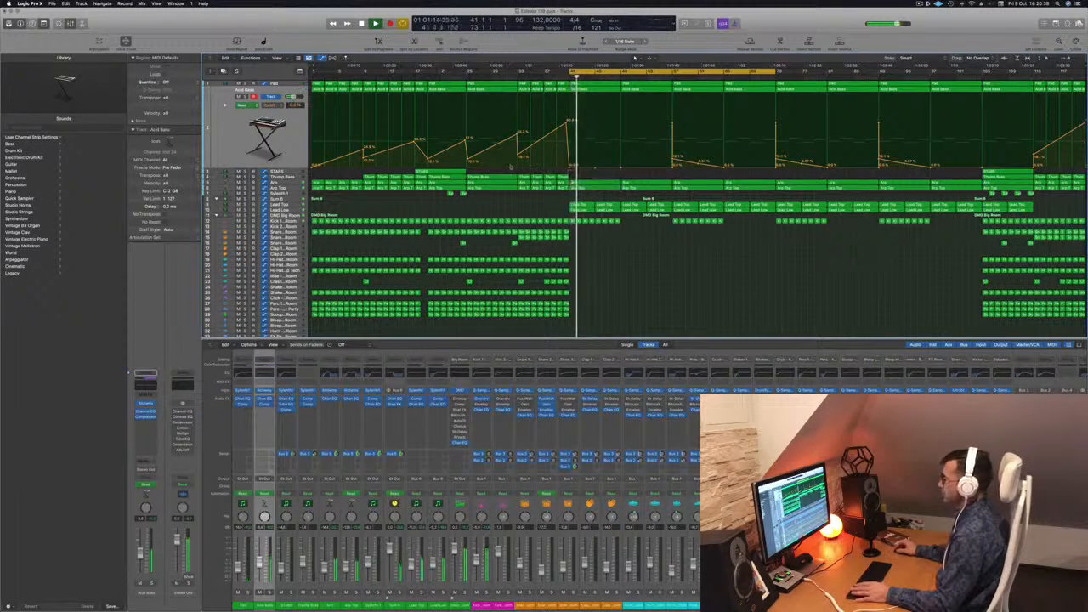
Solo the Arp track to hear it alone, turn the solo off and mute the track.
{"action": "key", "text": "Down"}
{"action": "key", "text": "Down"}
{"action": "key", "text": "Down"}
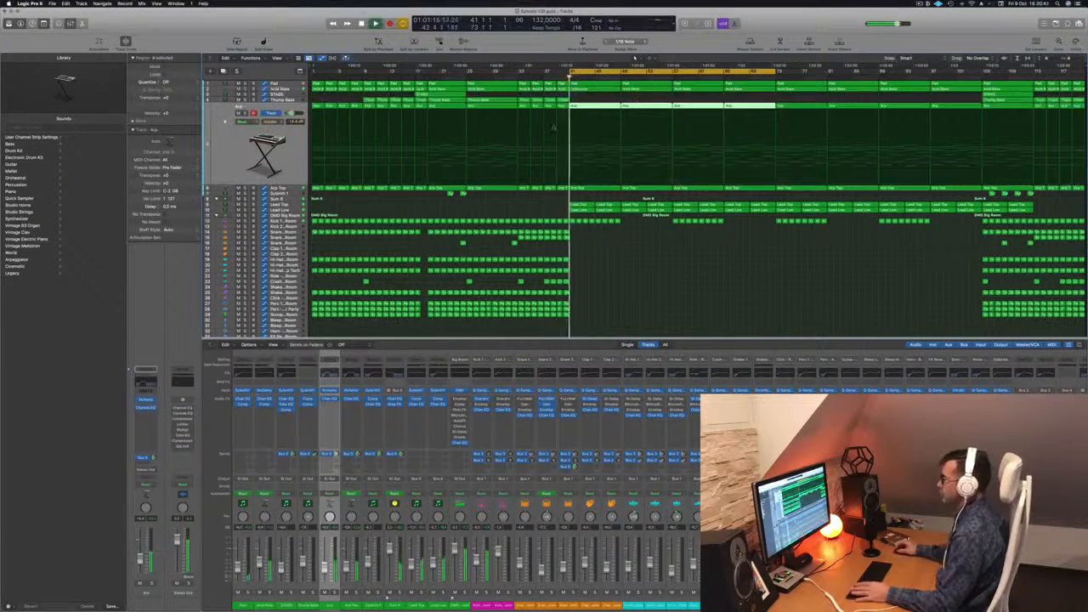
{"action": "key", "text": "s"}
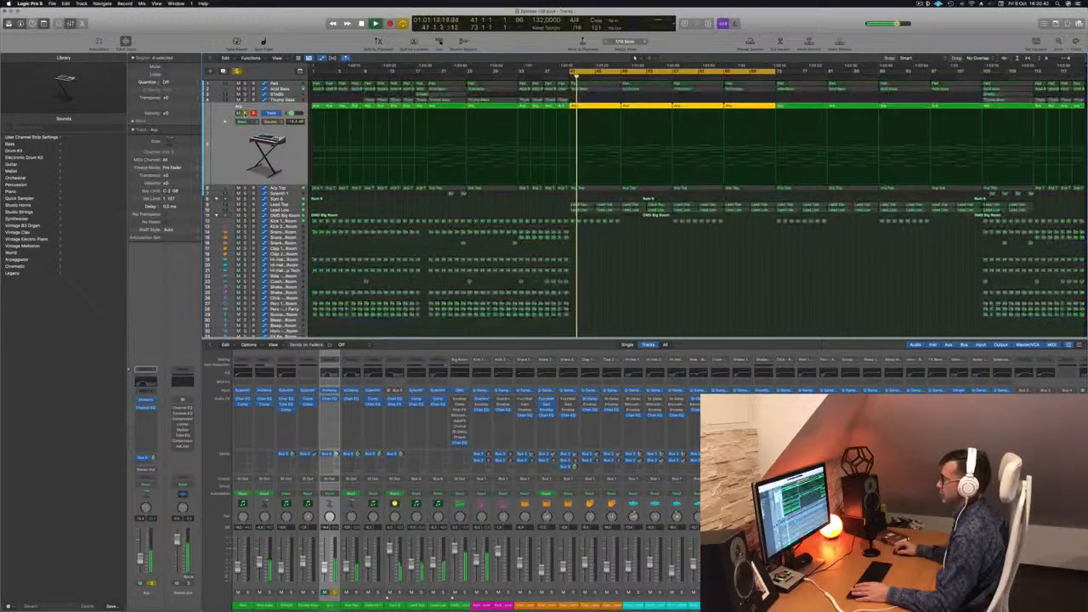
{"action": "key", "text": "s"}
{"action": "key", "text": "m"}
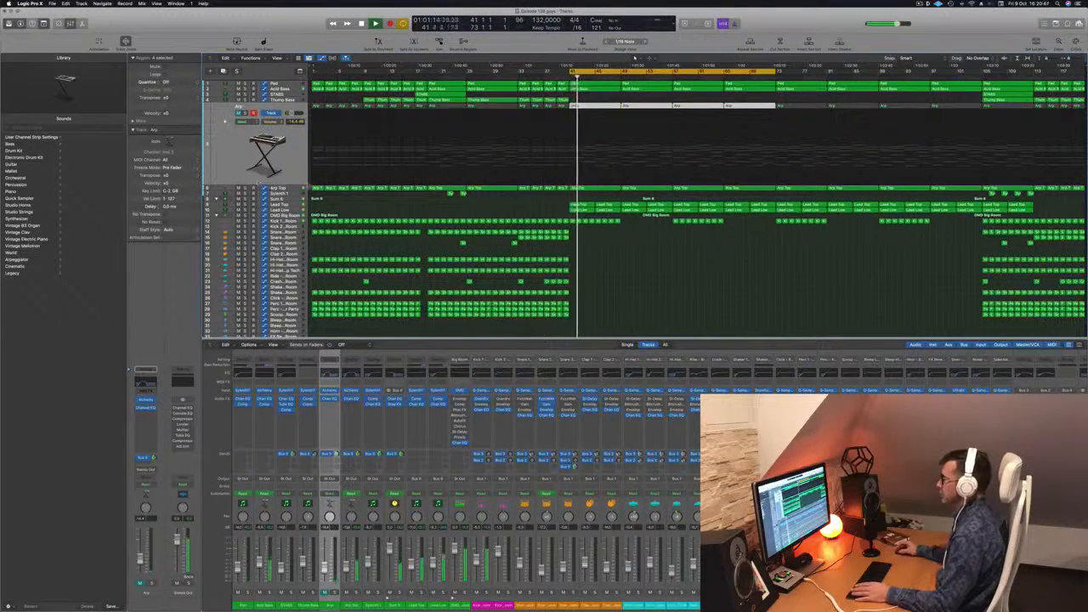
Lower the Arp Top automation point at bar 41 to the bottom of its range and replay the section.
{"action": "key", "text": "Down"}
{"action": "left_click_drag", "start_coordinate": [572, 132], "coordinate": [570, 189]}
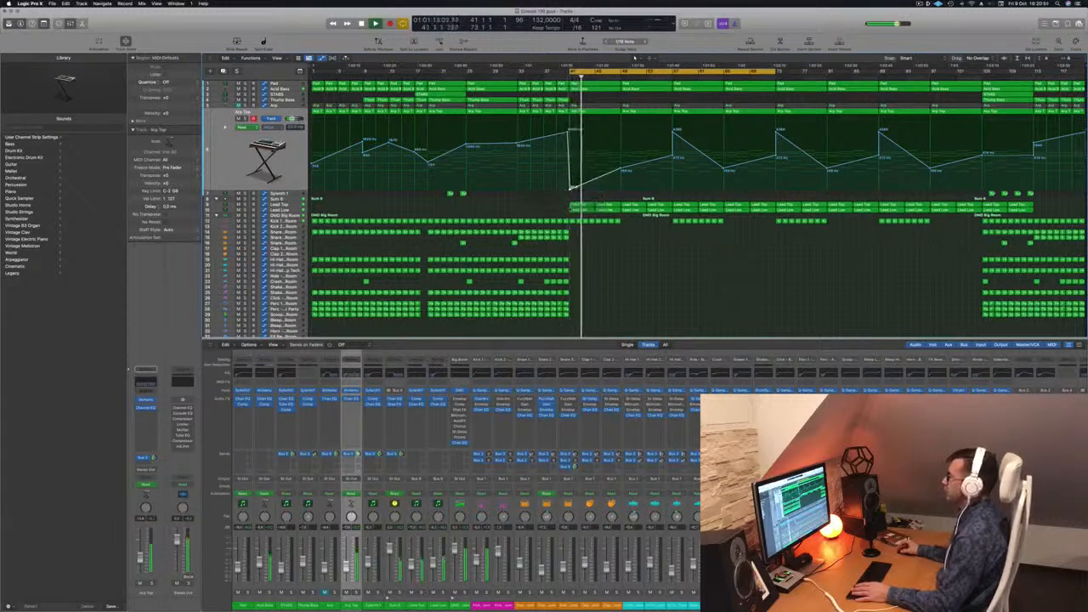
{"action": "key", "text": "space"}
{"action": "key", "text": "space"}
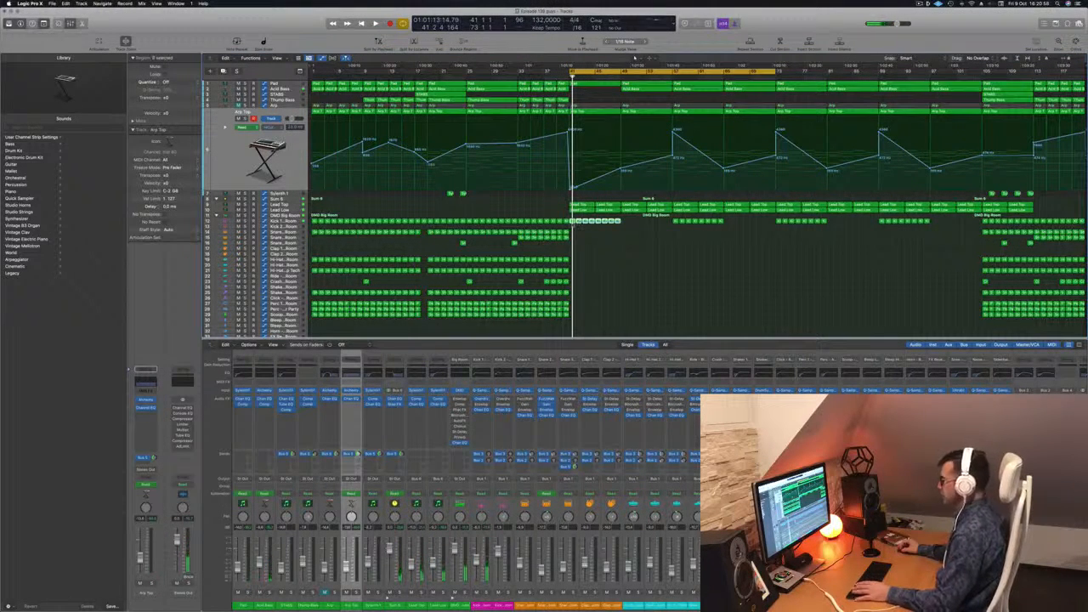
Delete the kick regions in bars 41 to 48 and extend the cycle range to bar 105 for playback.
{"action": "key", "text": "Delete"}
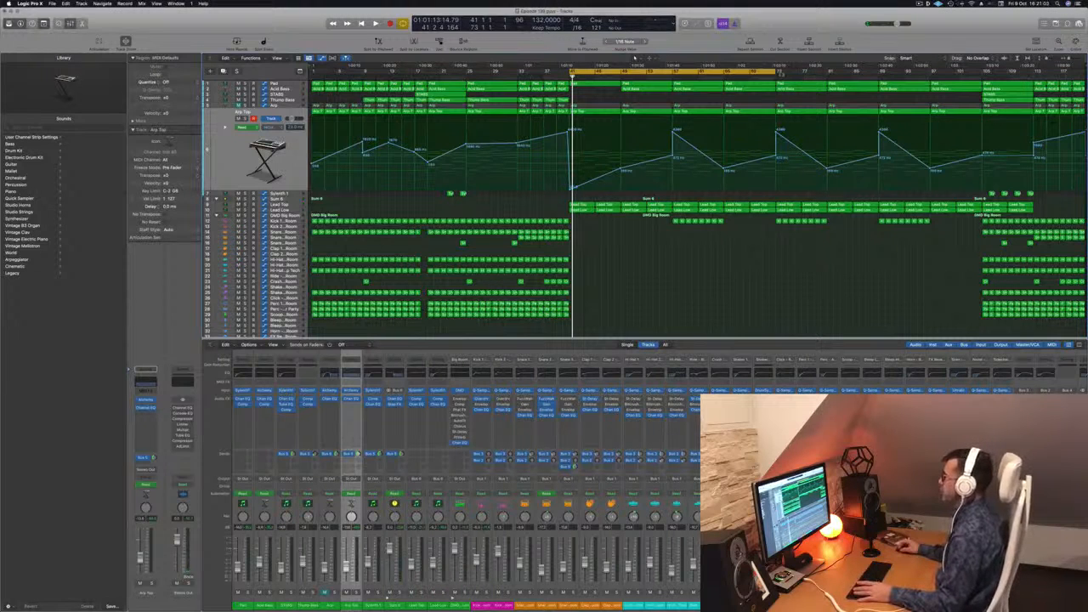
{"action": "left_click_drag", "start_coordinate": [778, 72], "coordinate": [985, 73]}
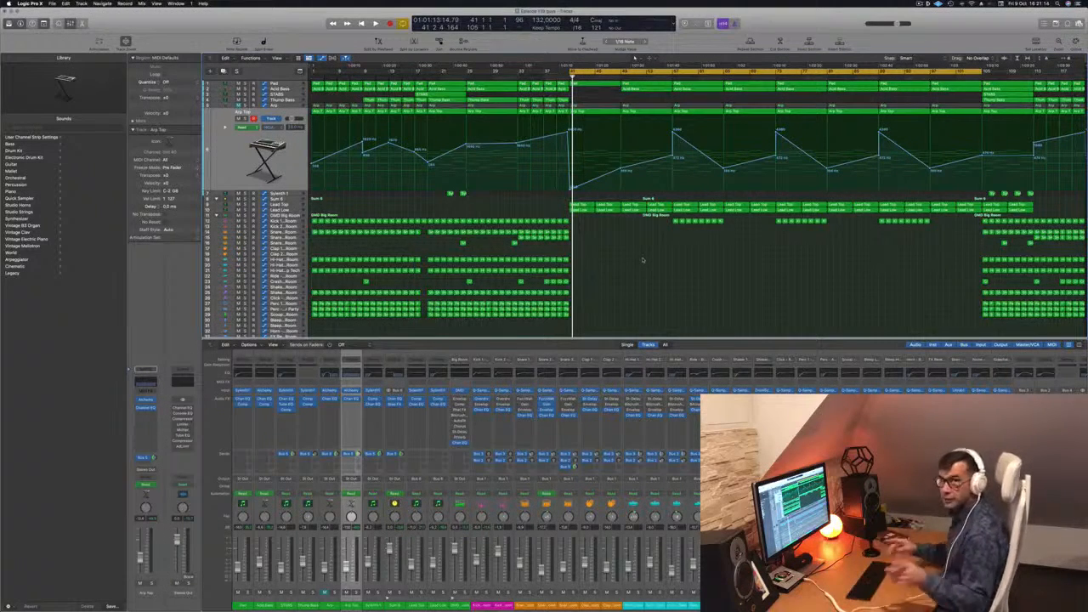
{"action": "key", "text": "space"}
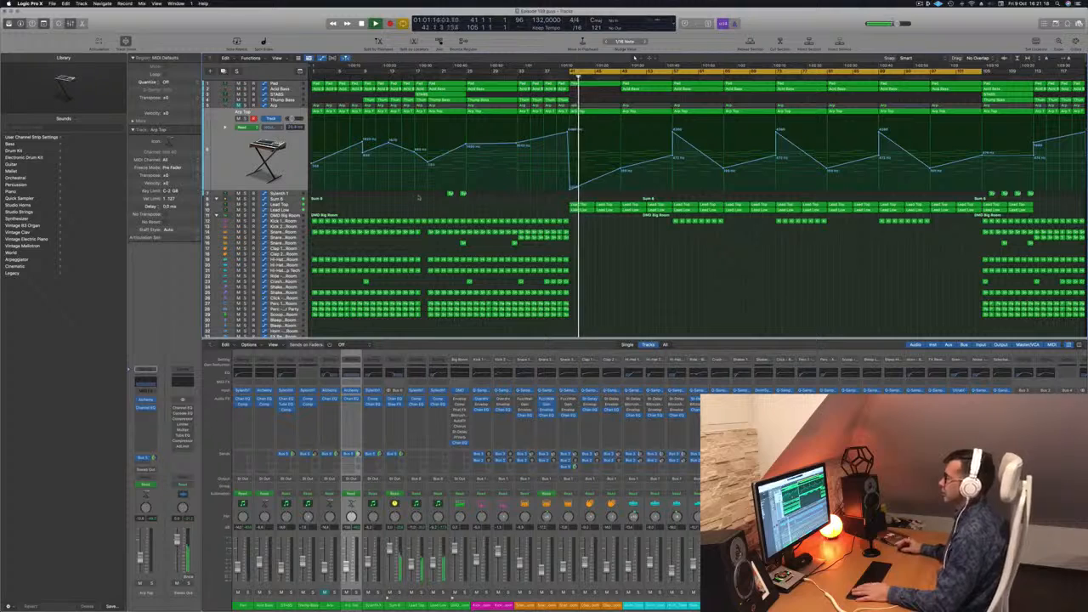
{"action": "key", "text": "space"}
{"action": "key", "text": "space"}
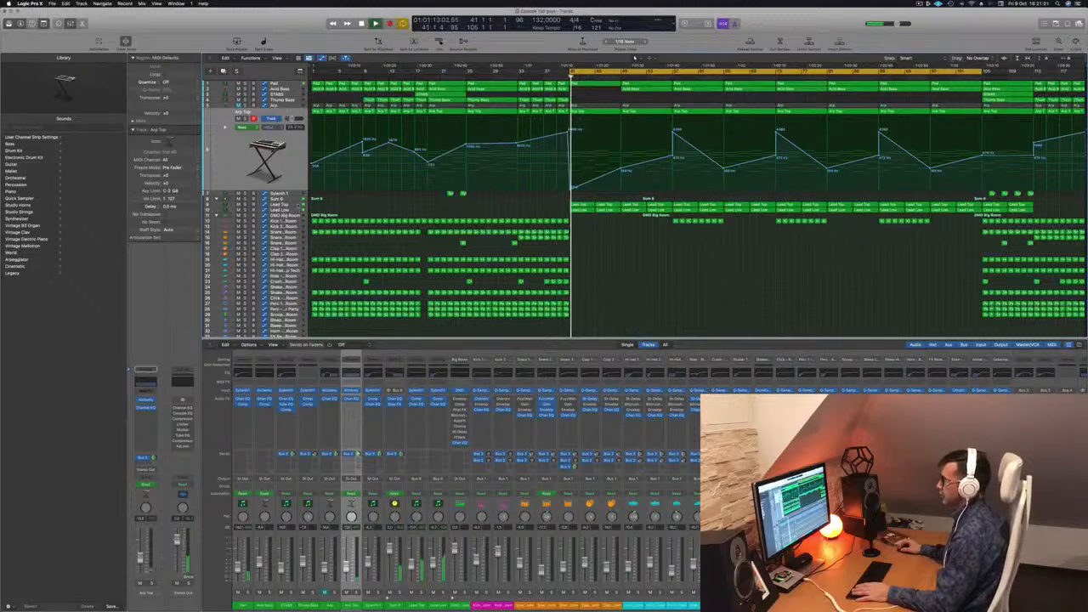
Delete the Lead Top and Lead Low regions between bars 41 and 57 and replay the section.
{"action": "left_click", "coordinate": [293, 205]}
{"action": "left_click_drag", "start_coordinate": [580, 120], "coordinate": [668, 213]}
{"action": "key", "text": "Delete"}
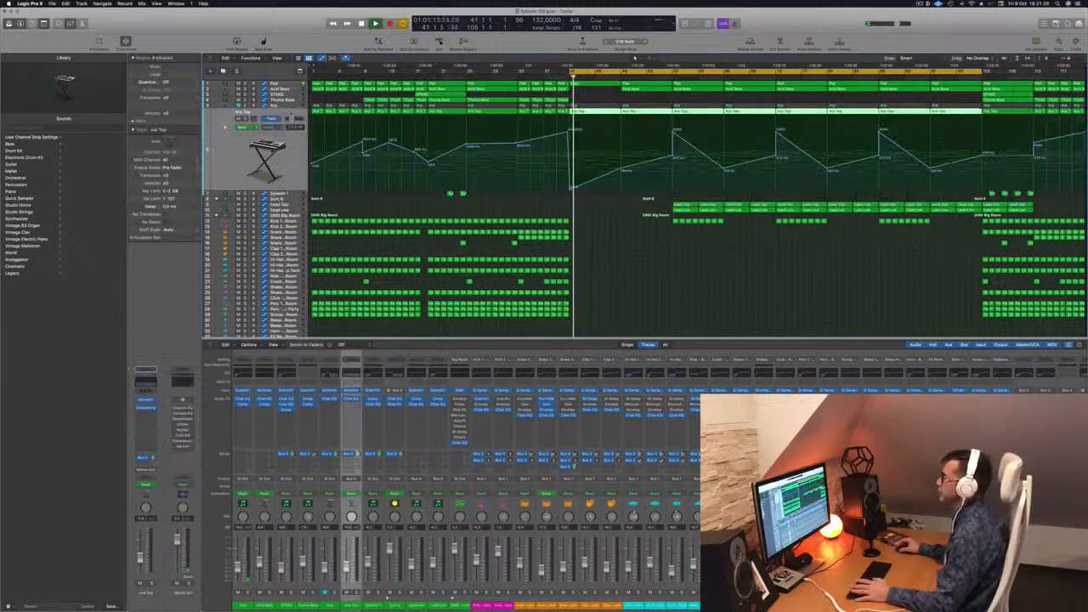
{"action": "key", "text": "space"}
{"action": "key", "text": "space"}
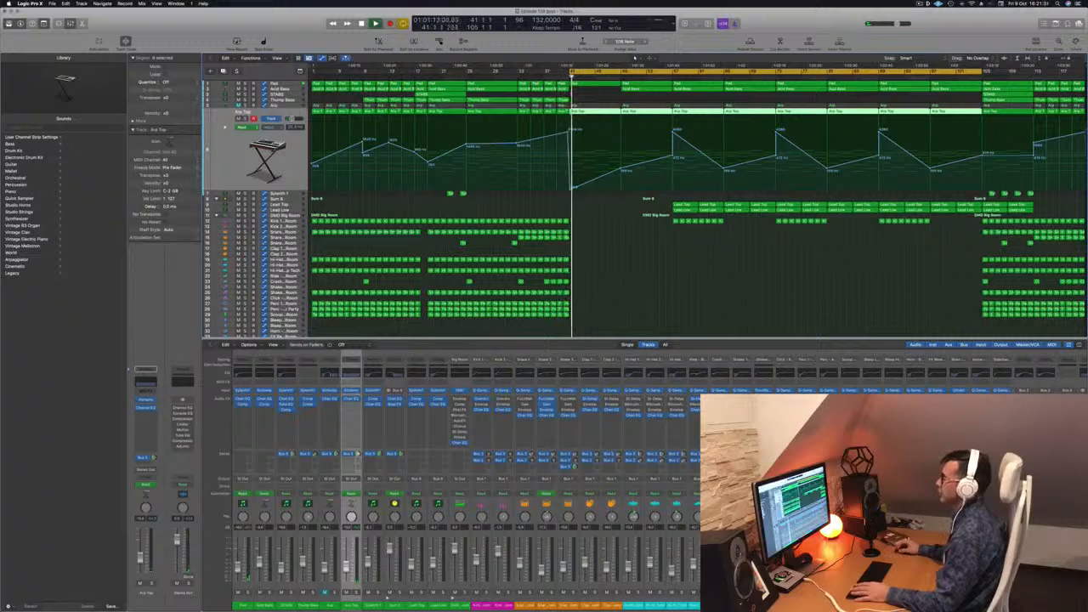
{"action": "key", "text": "space"}
{"action": "key", "text": "space"}
Raise the Pad automation point at bar 41 and adjust the bar 49 point to form a gentle rise toward bar 57.
{"action": "left_click", "coordinate": [280, 83]}
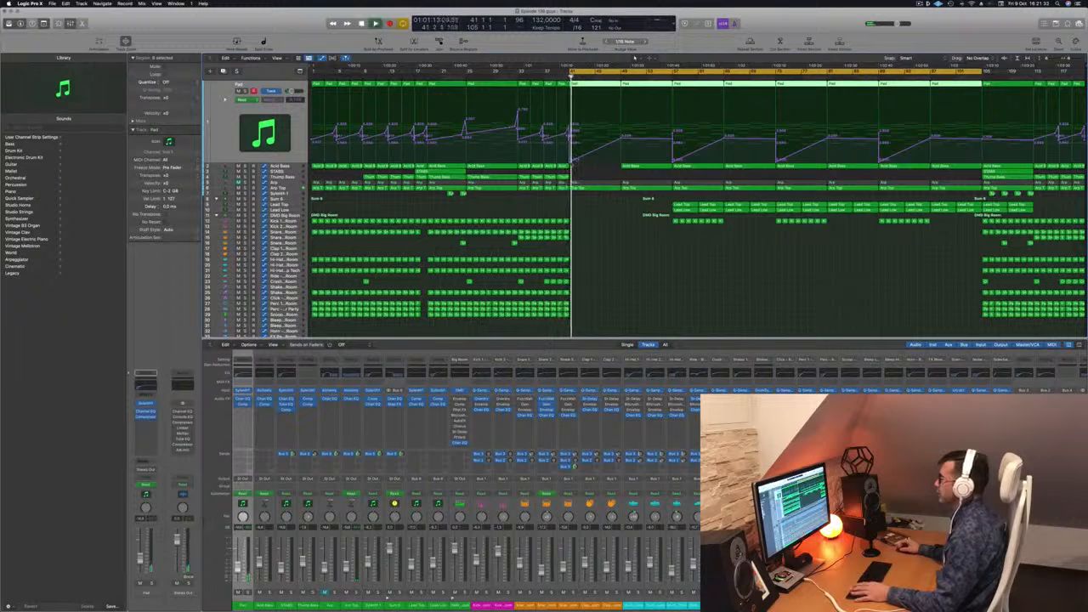
{"action": "left_click", "coordinate": [573, 160]}
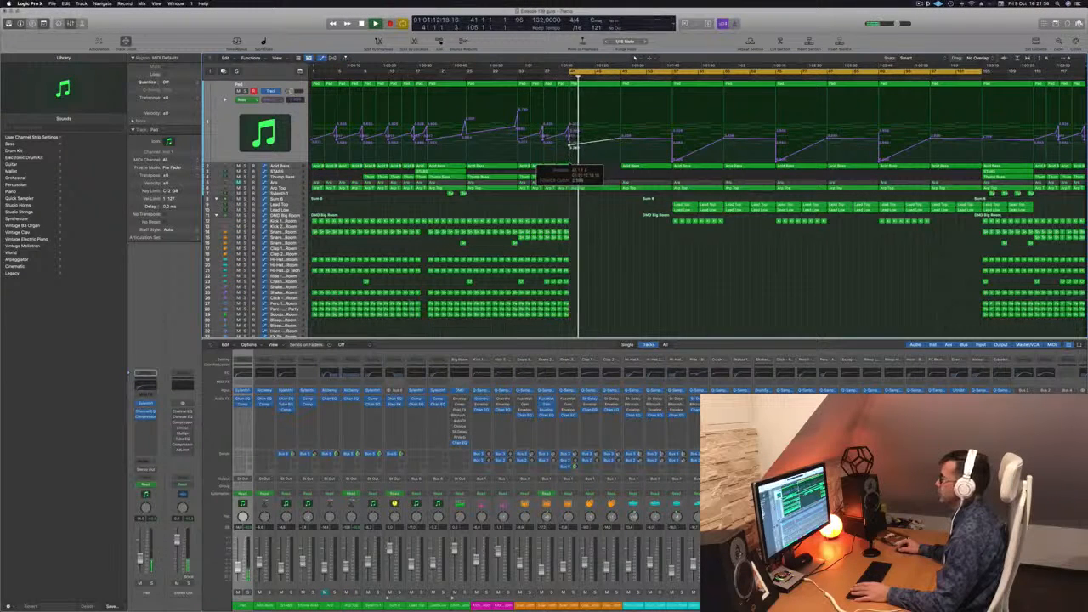
{"action": "key", "text": "space"}
{"action": "key", "text": "space"}
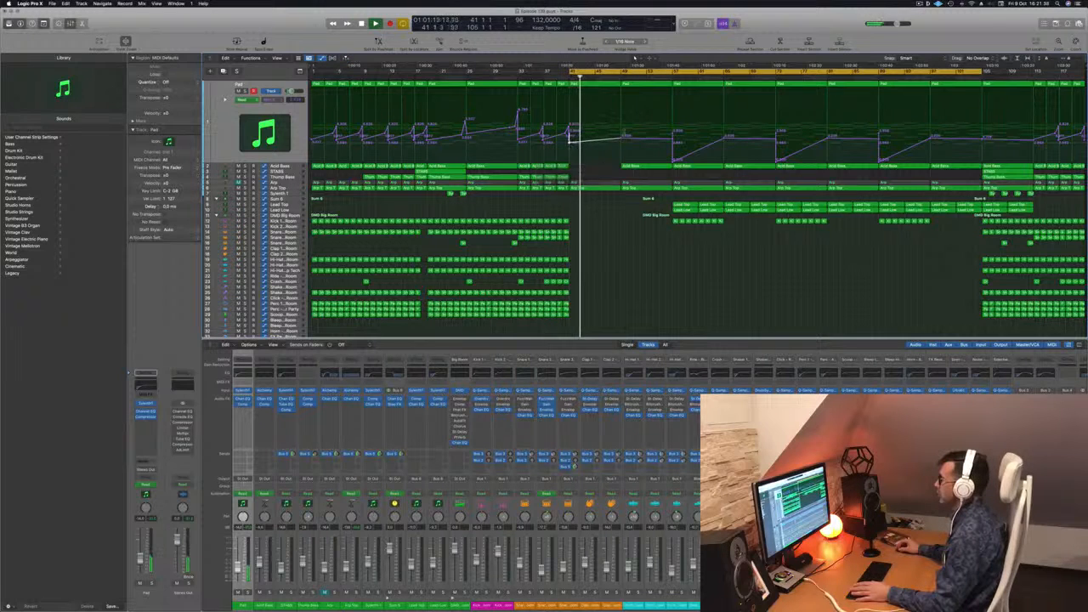
{"action": "left_click", "coordinate": [622, 138]}
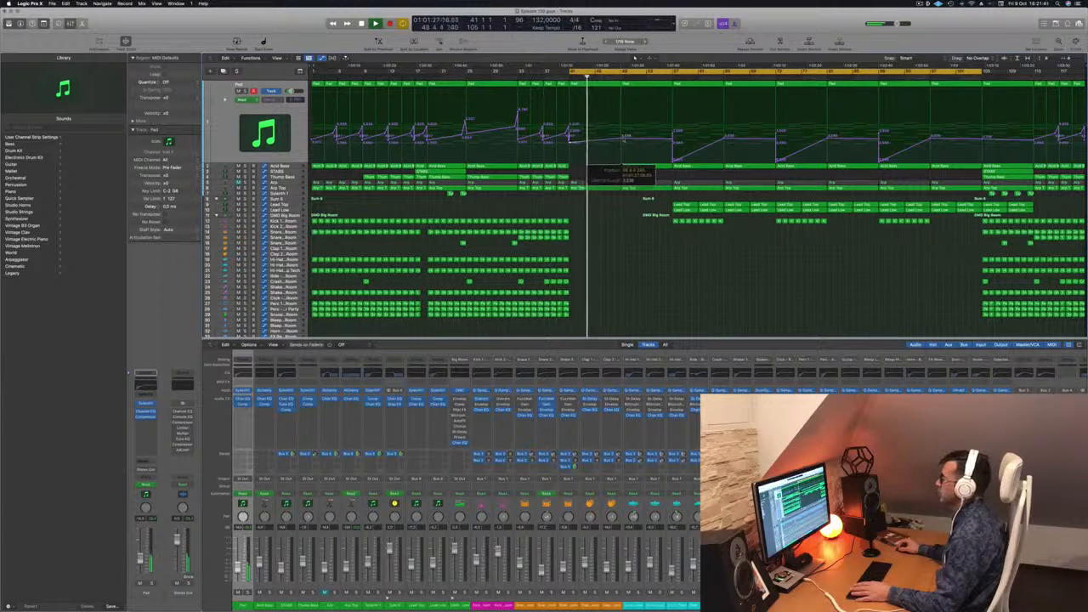
{"action": "left_click_drag", "start_coordinate": [621, 138], "coordinate": [674, 135]}
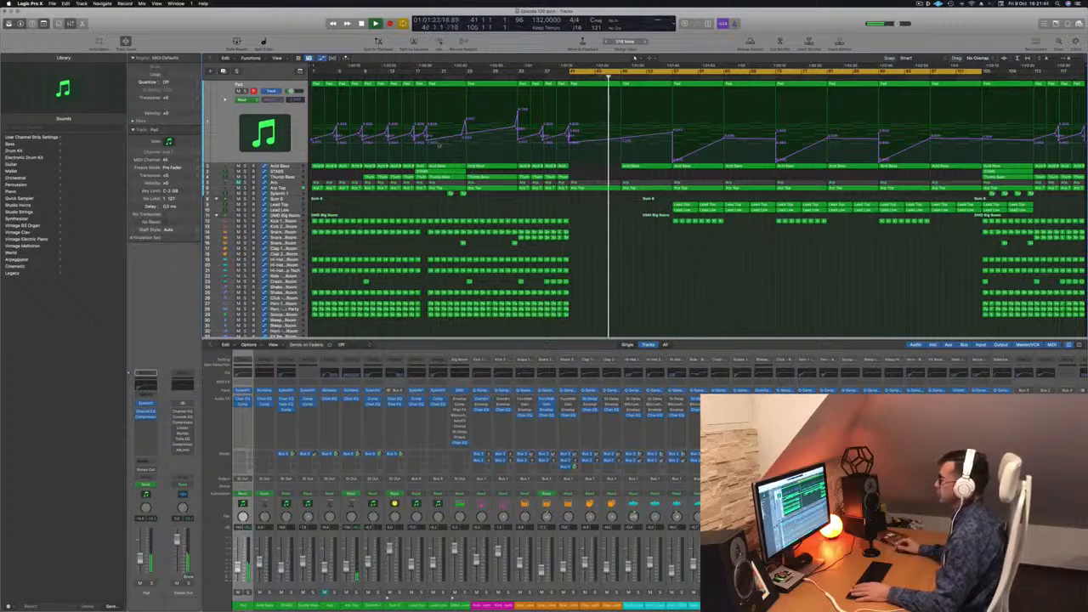
Create a new track with the Pad track's duplicate settings, and select the Arp Top track during playback.
{"action": "key", "text": "space"}
{"action": "left_click", "coordinate": [266, 88]}
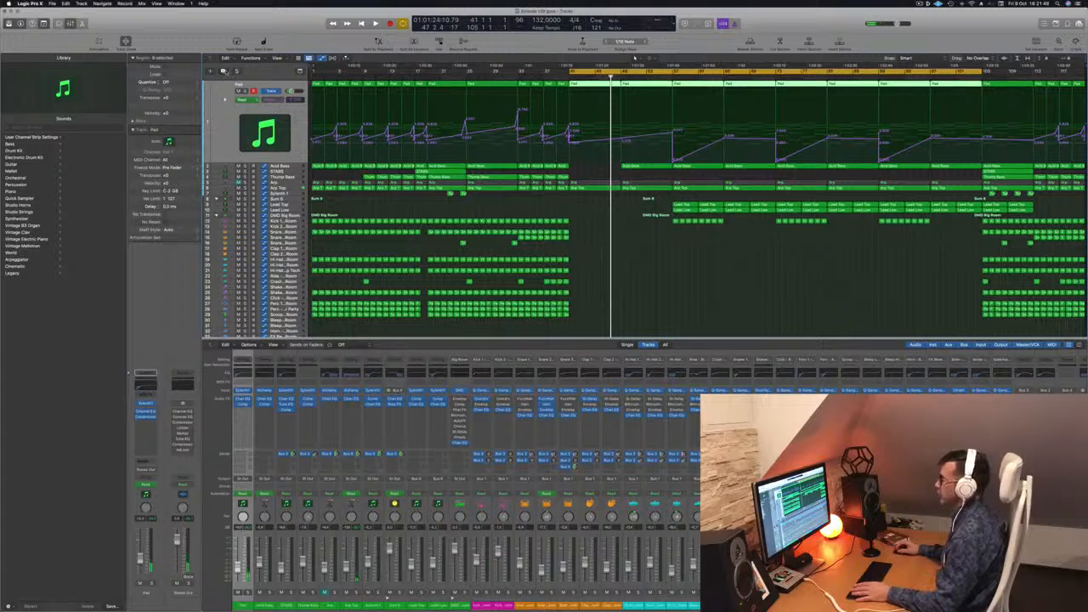
{"action": "key", "text": "super+d"}
{"action": "key", "text": "space"}
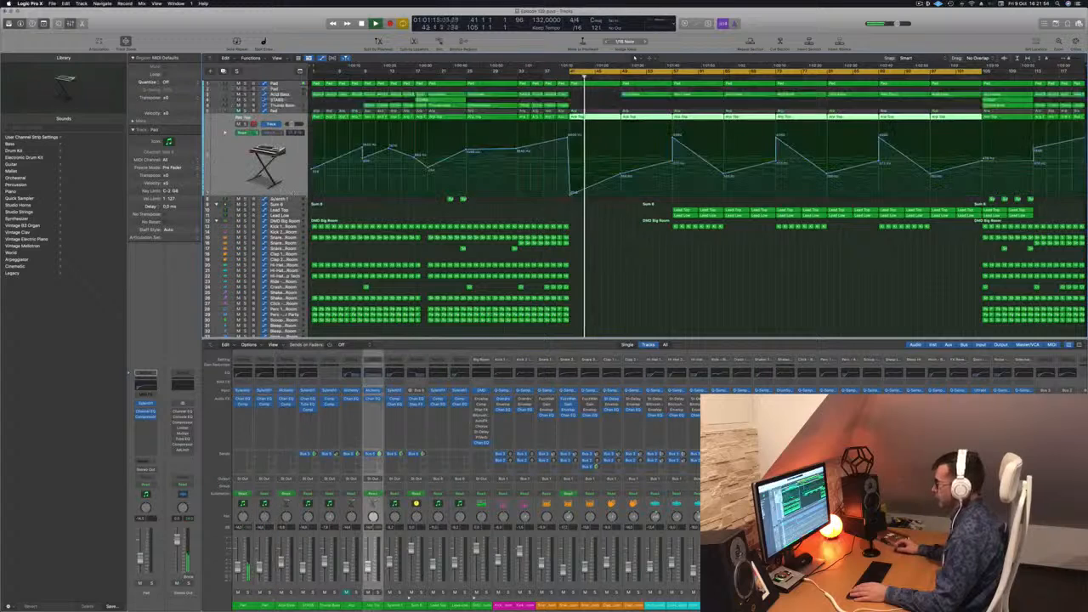
{"action": "left_click", "coordinate": [583, 193]}
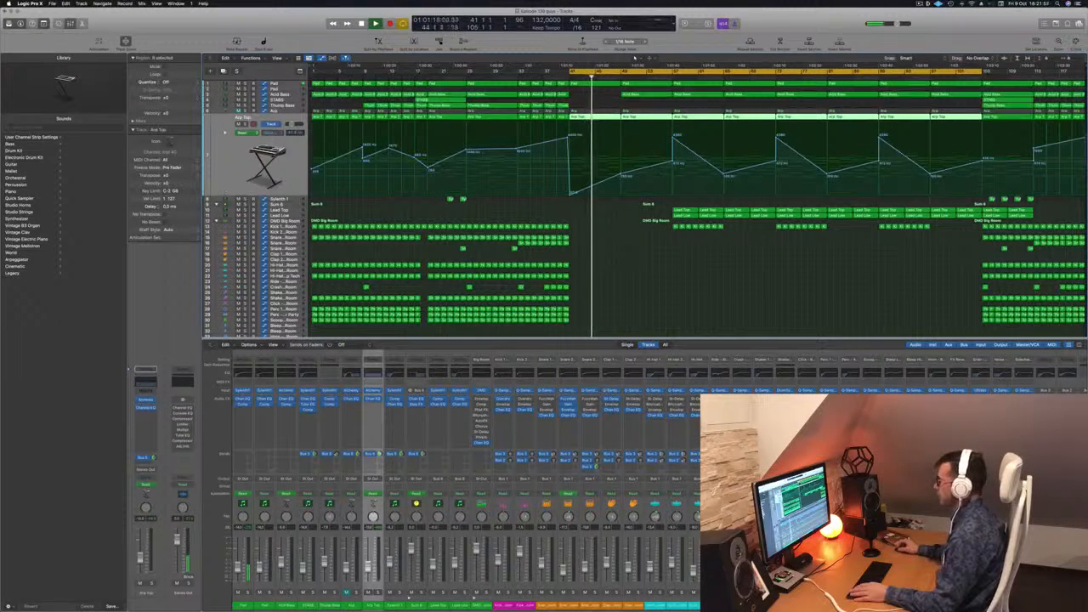
Lower the Arp Top automation point at bar 49 to form a steady rise toward bar 57 and replay the section.
{"action": "mouse_move", "coordinate": [625, 163]}
{"action": "left_mouse_down"}
{"action": "mouse_move", "coordinate": [626, 149]}
{"action": "mouse_move", "coordinate": [620, 181]}
{"action": "left_mouse_up"}
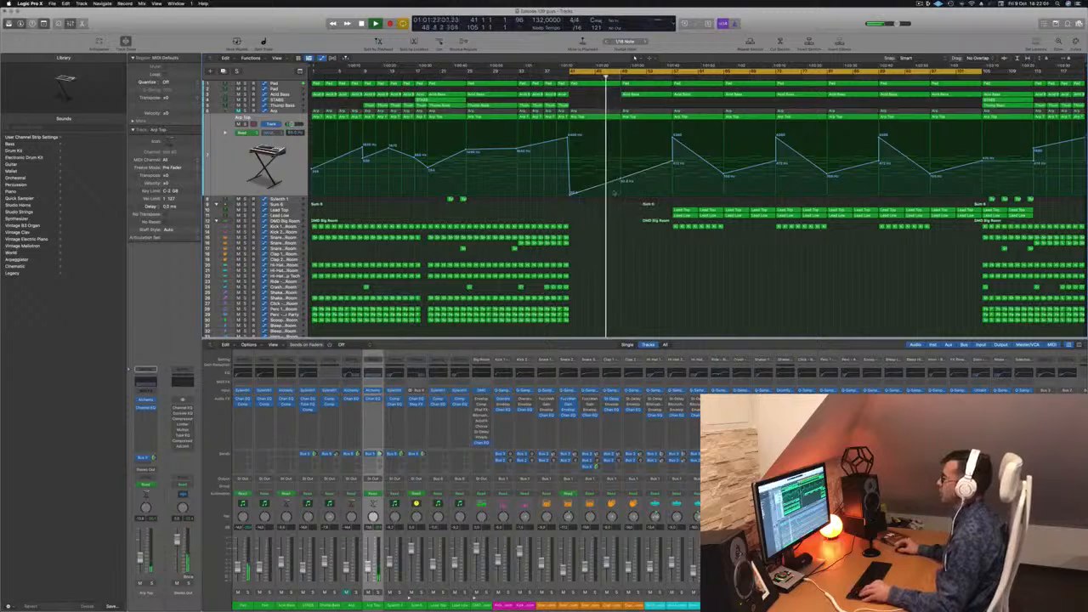
{"action": "scroll", "coordinate": [629, 250], "scroll_direction": "down", "scroll_amount": 2}
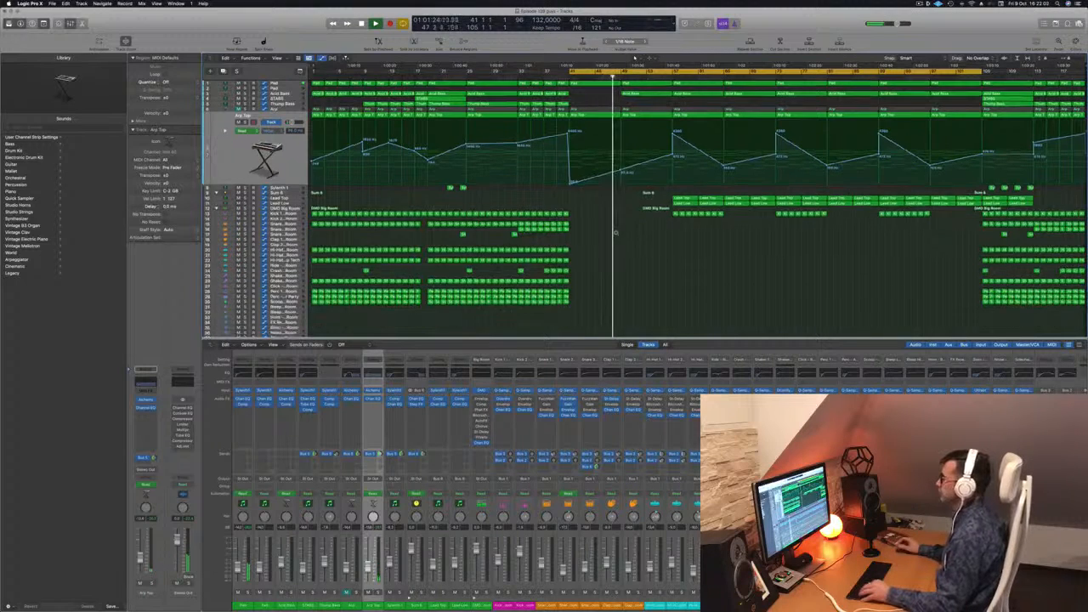
{"action": "scroll", "coordinate": [641, 224], "scroll_direction": "up", "scroll_amount": 3}
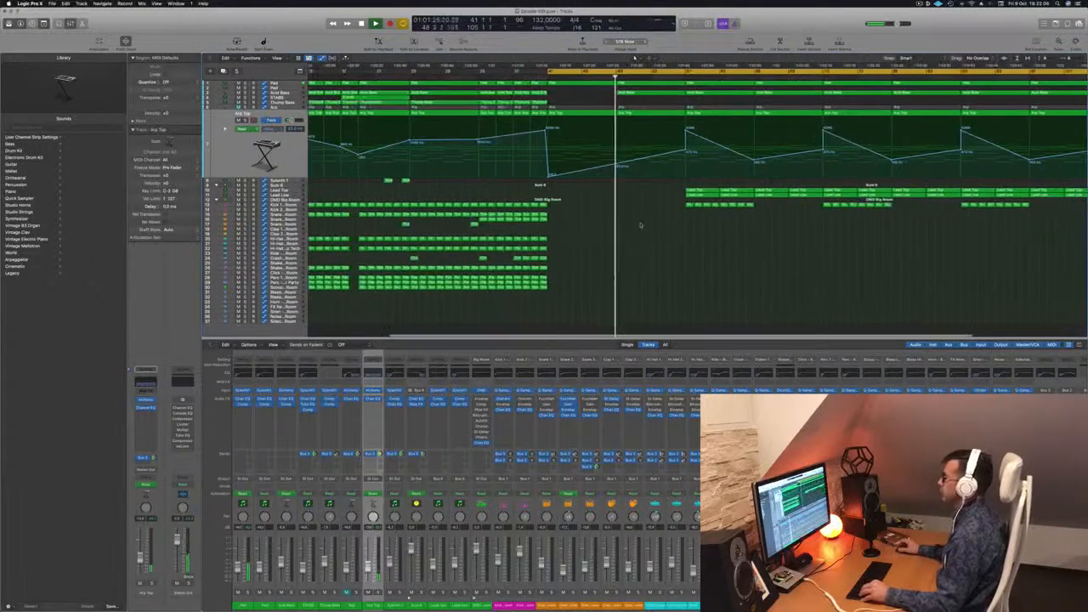
{"action": "scroll", "coordinate": [641, 223], "scroll_direction": "down", "scroll_amount": 3}
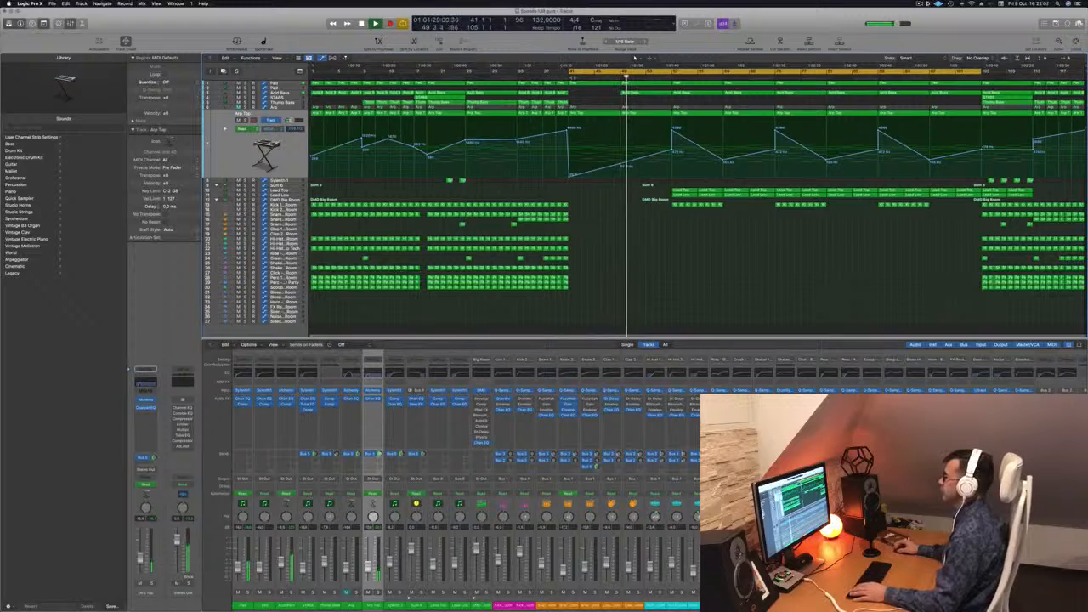
{"action": "key", "text": "space"}
{"action": "key", "text": "space"}
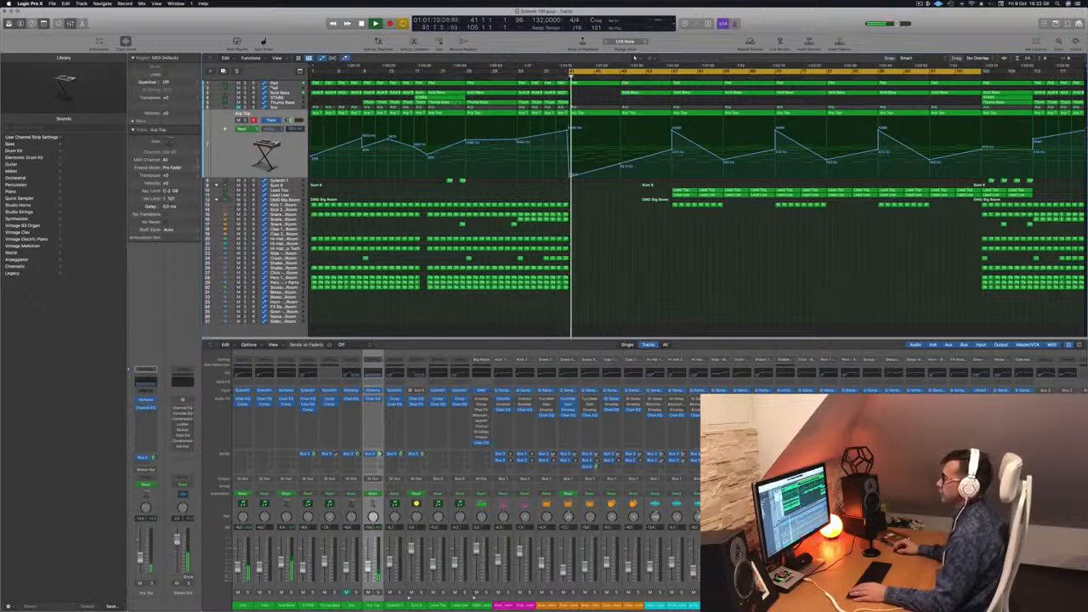
Remove the automation spike at bar 57 on the Acid Bass track and delete its region between bars 49 and 57.
{"action": "left_click", "coordinate": [282, 83]}
{"action": "key", "text": "space"}
{"action": "key", "text": "space"}
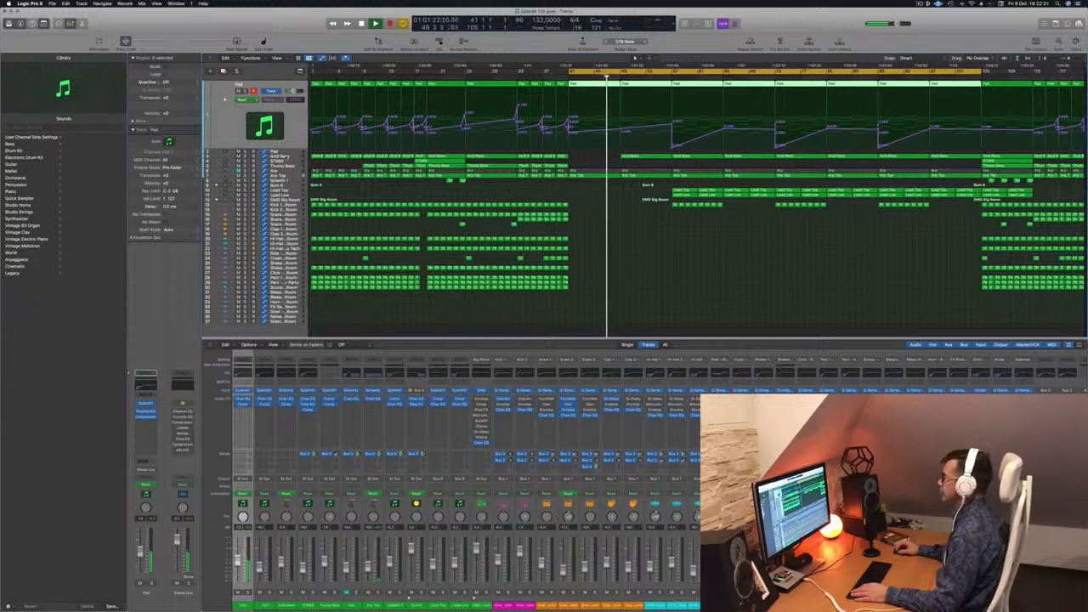
{"action": "left_click", "coordinate": [286, 157]}
{"action": "left_click", "coordinate": [671, 122]}
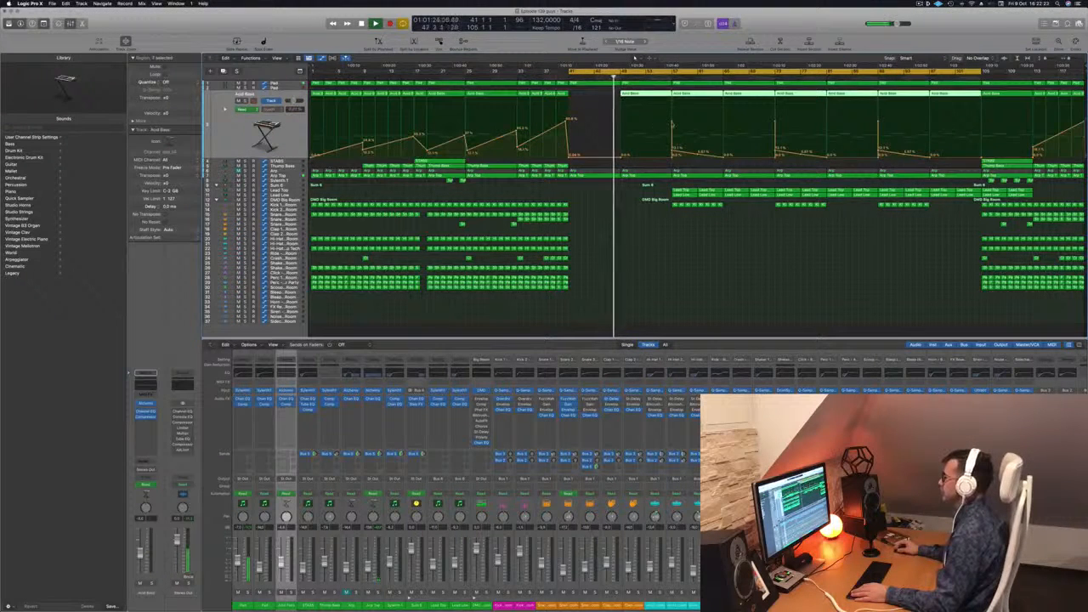
{"action": "left_click", "coordinate": [579, 132]}
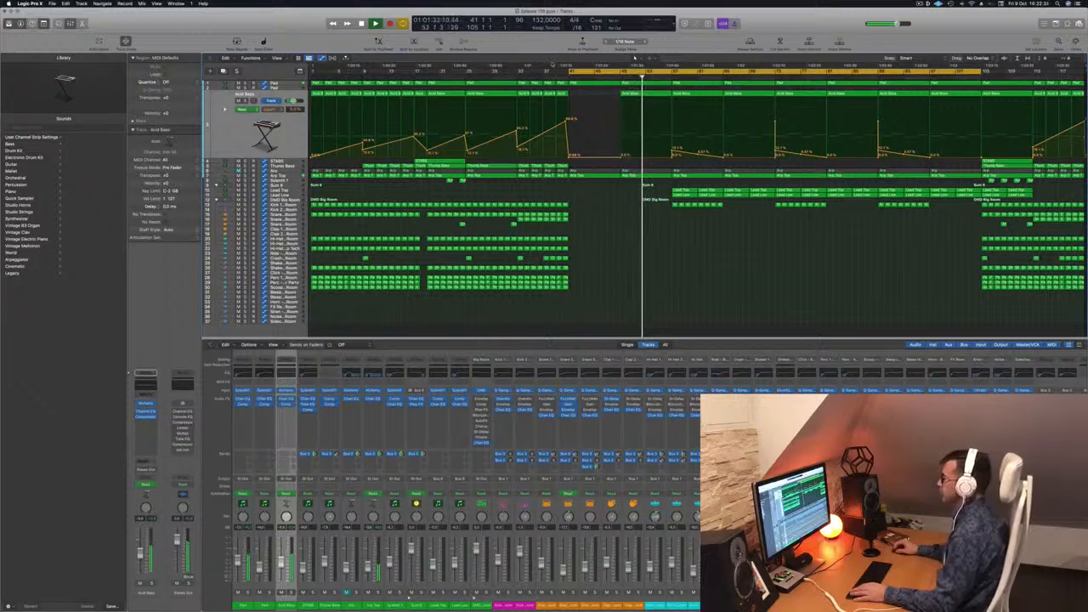
{"action": "key", "text": "space"}
{"action": "left_click", "coordinate": [654, 93]}
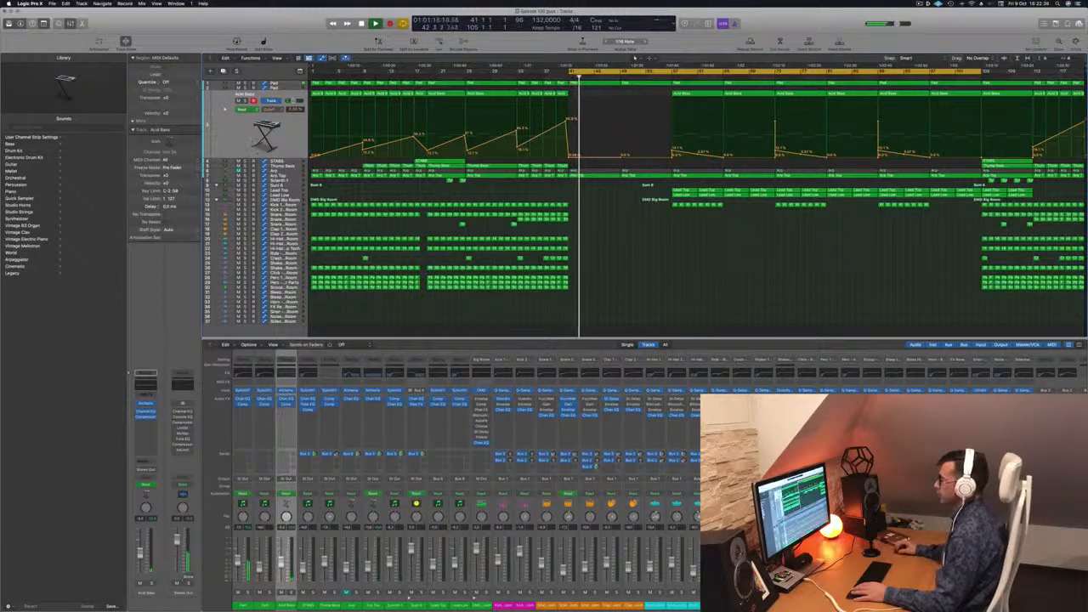
Raise the Arp Top automation point at bar 49 so the curve climbs faster from bar 41.
{"action": "left_click", "coordinate": [280, 176]}
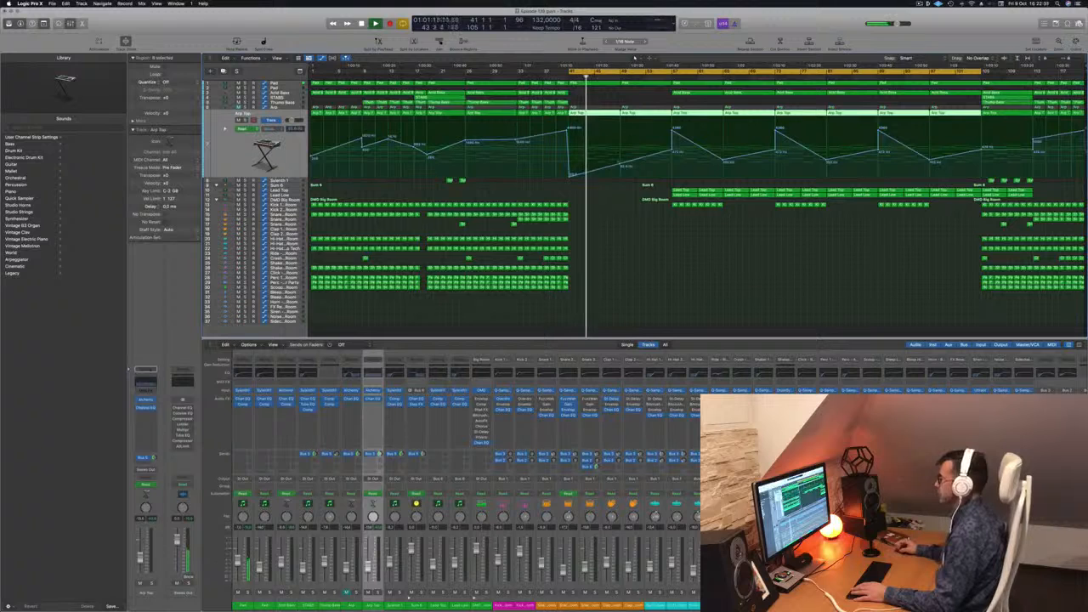
{"action": "mouse_move", "coordinate": [619, 161]}
{"action": "left_mouse_down"}
{"action": "mouse_move", "coordinate": [622, 128]}
{"action": "mouse_move", "coordinate": [619, 153]}
{"action": "left_mouse_up"}
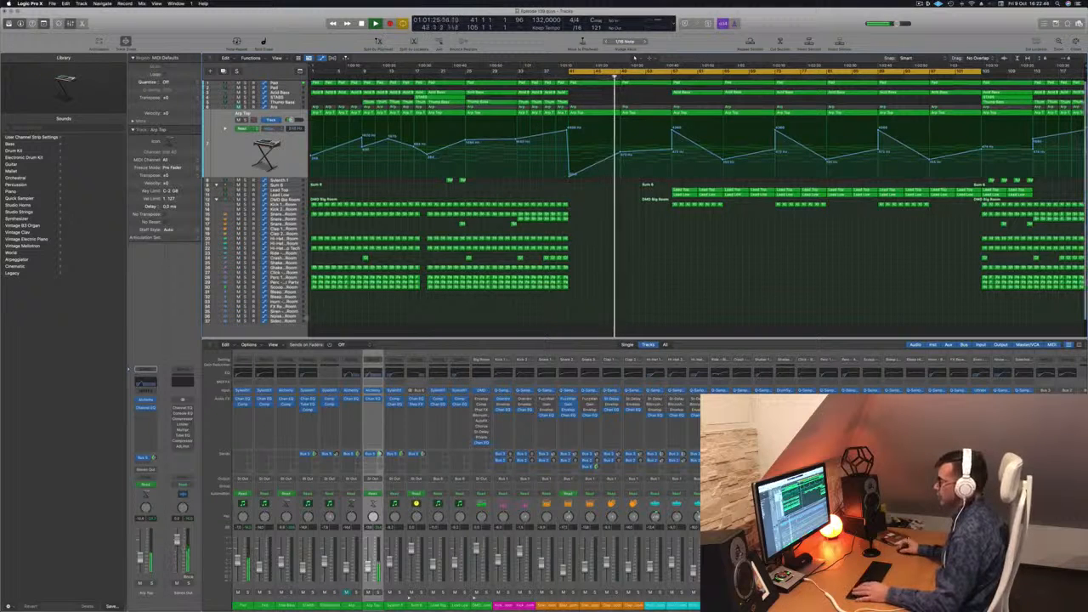
Select the Noise - Big Room track, replay the breakdown from bar 41 and stop playback there.
{"action": "left_click", "coordinate": [610, 200]}
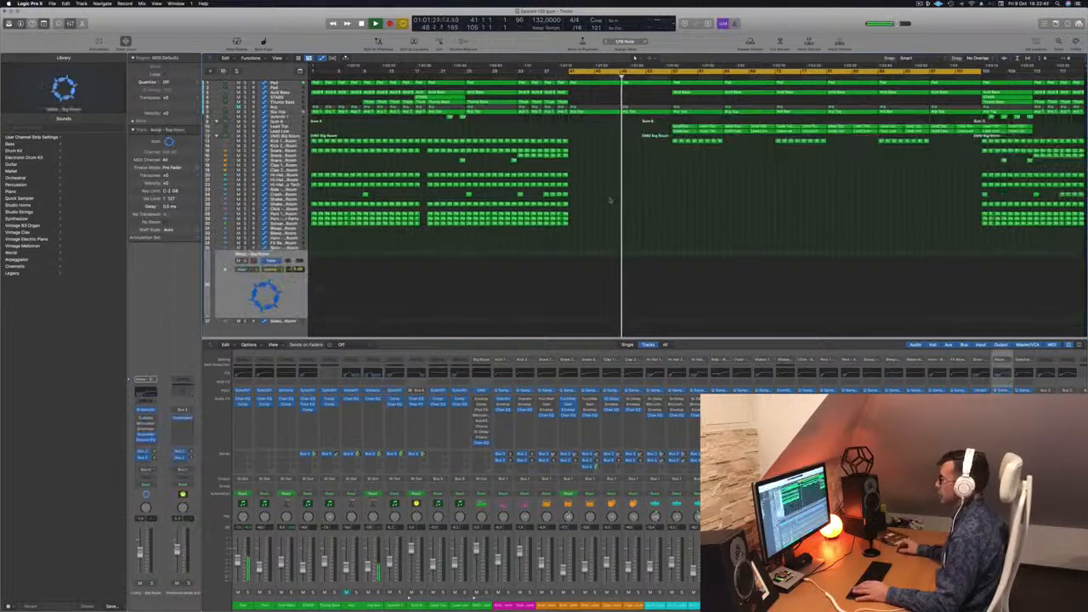
{"action": "key", "text": "space"}
{"action": "key", "text": "space"}
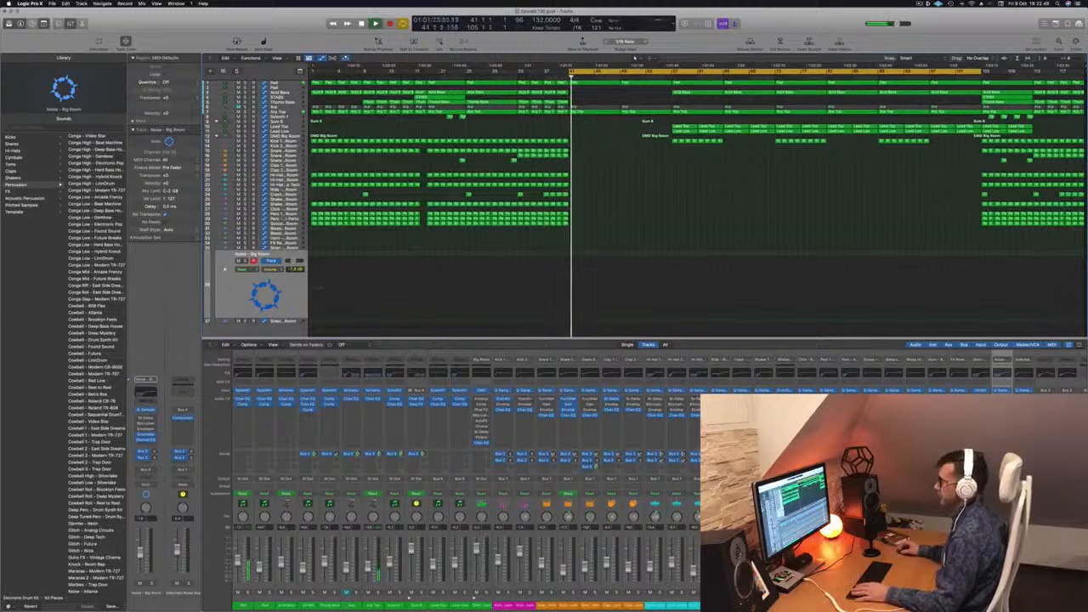
{"action": "key", "text": "space"}
{"action": "key", "text": "space"}
{"action": "key", "text": "space"}
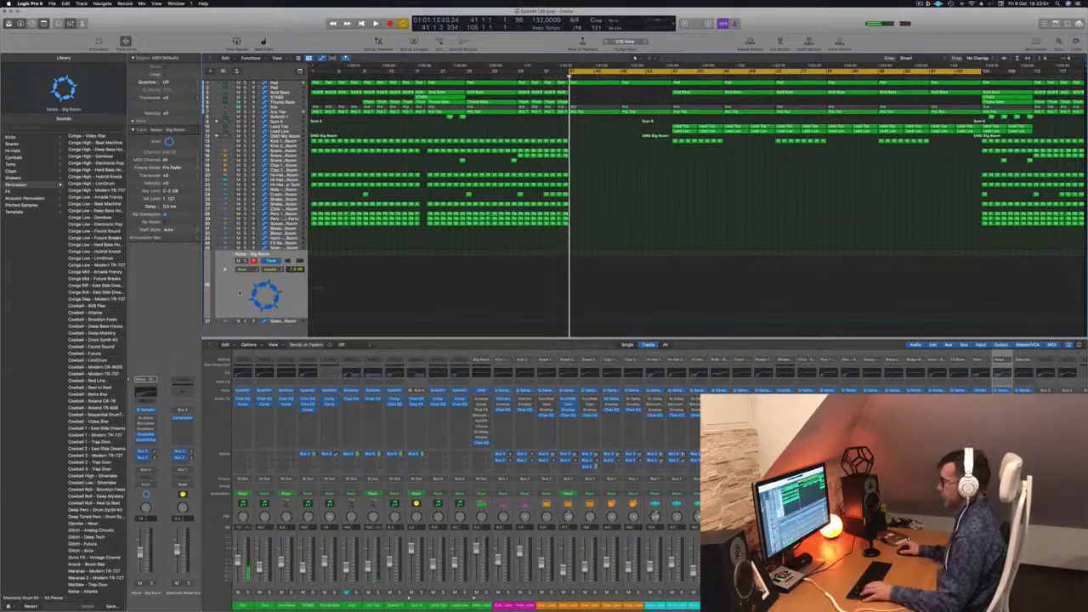
{"action": "key", "text": "a"}
{"action": "key", "text": "s"}
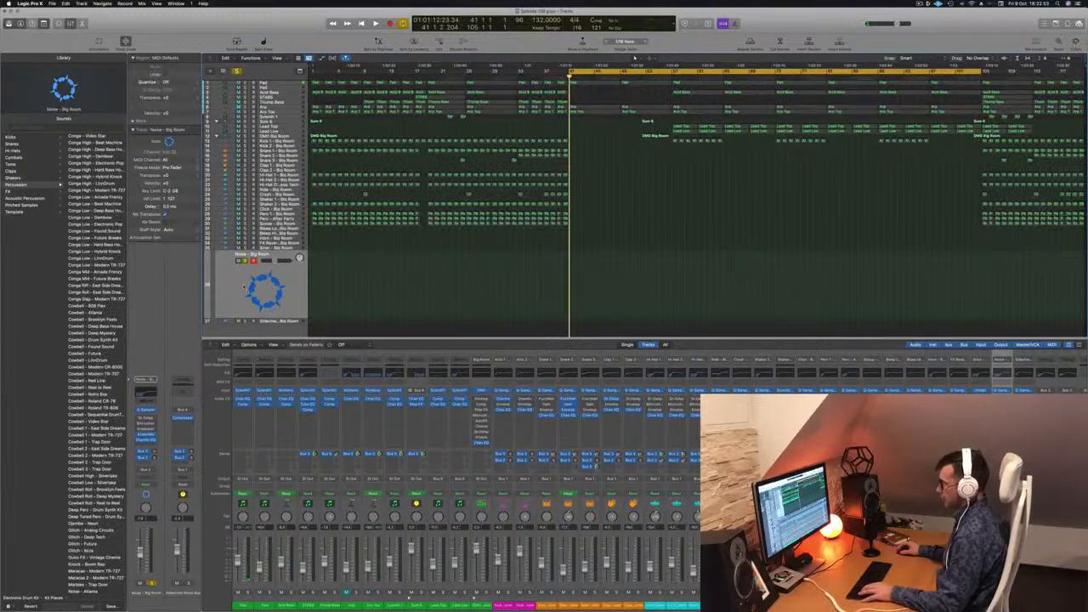
{"action": "key", "text": "a"}
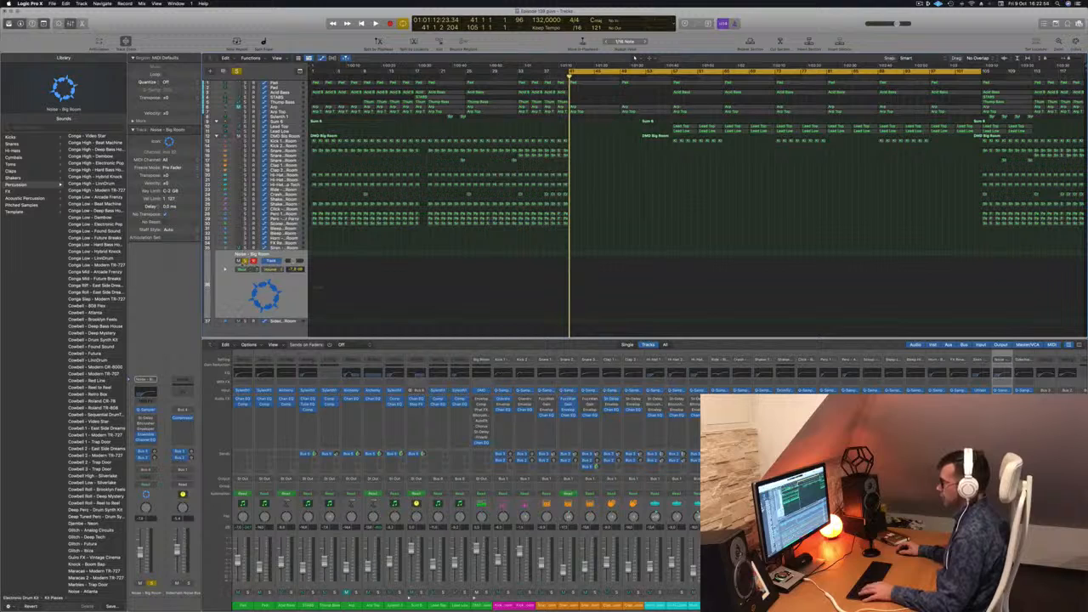
{"action": "left_click", "coordinate": [245, 261]}
Open Musical Typing for the Noise - Big Room track, play its sound and browse the Percussion presets.
{"action": "key", "text": "super+k"}
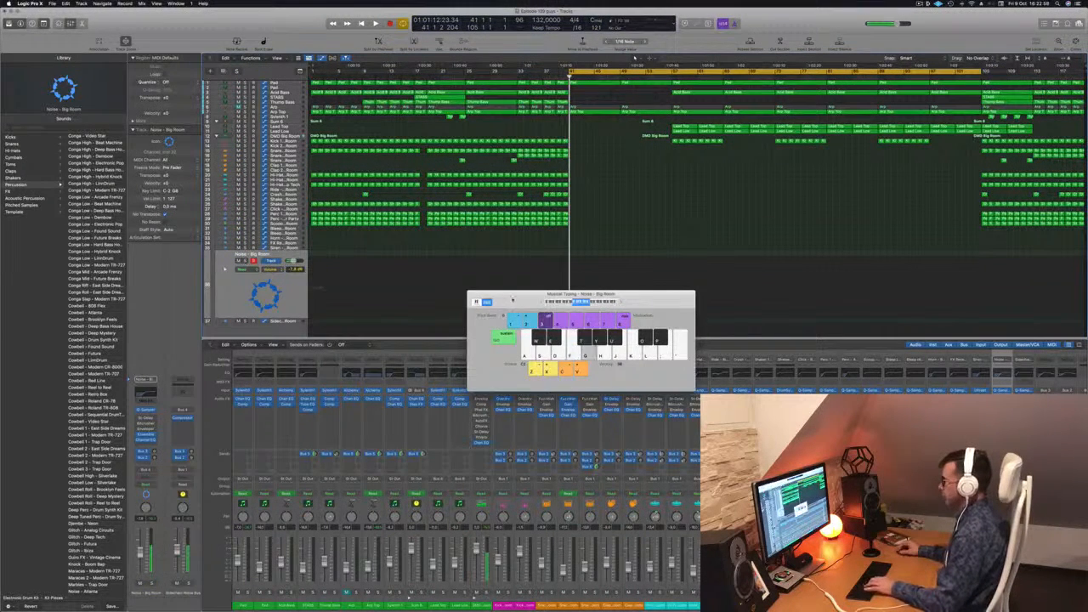
{"action": "left_click_drag", "start_coordinate": [513, 299], "coordinate": [676, 269]}
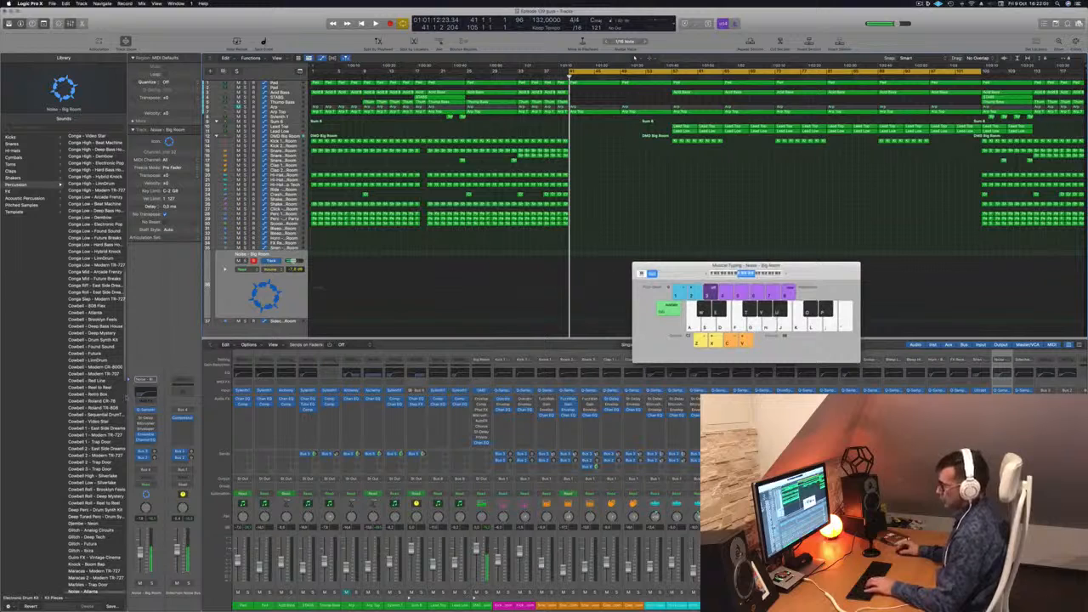
{"action": "scroll", "coordinate": [98, 375], "scroll_direction": "down", "scroll_amount": 5}
{"action": "scroll", "coordinate": [98, 365], "scroll_direction": "down", "scroll_amount": 14}
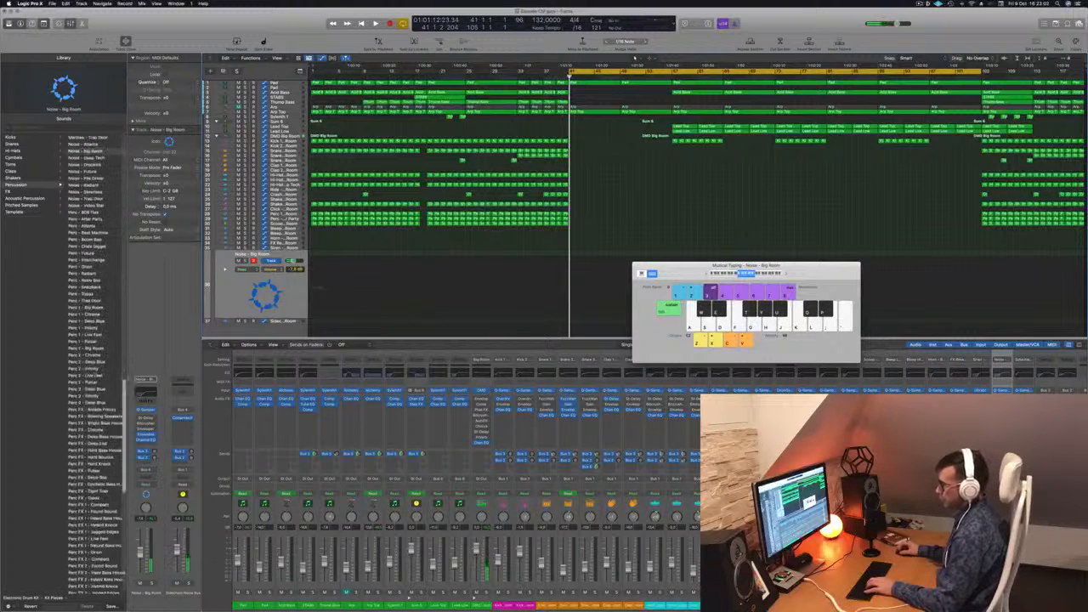
{"action": "scroll", "coordinate": [97, 366], "scroll_direction": "down", "scroll_amount": 2}
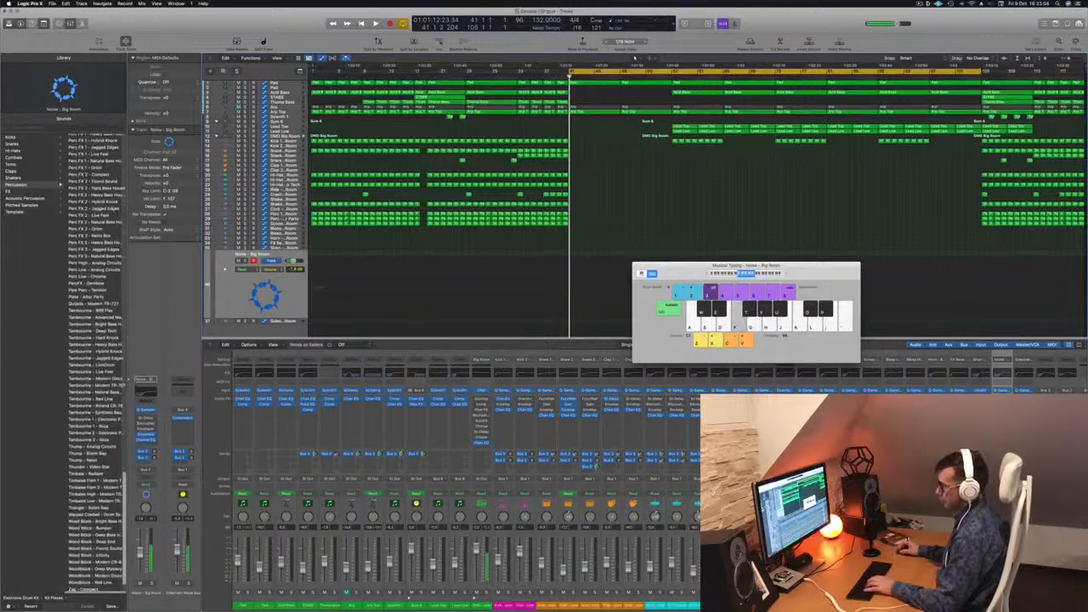
{"action": "scroll", "coordinate": [97, 366], "scroll_direction": "down", "scroll_amount": 3}
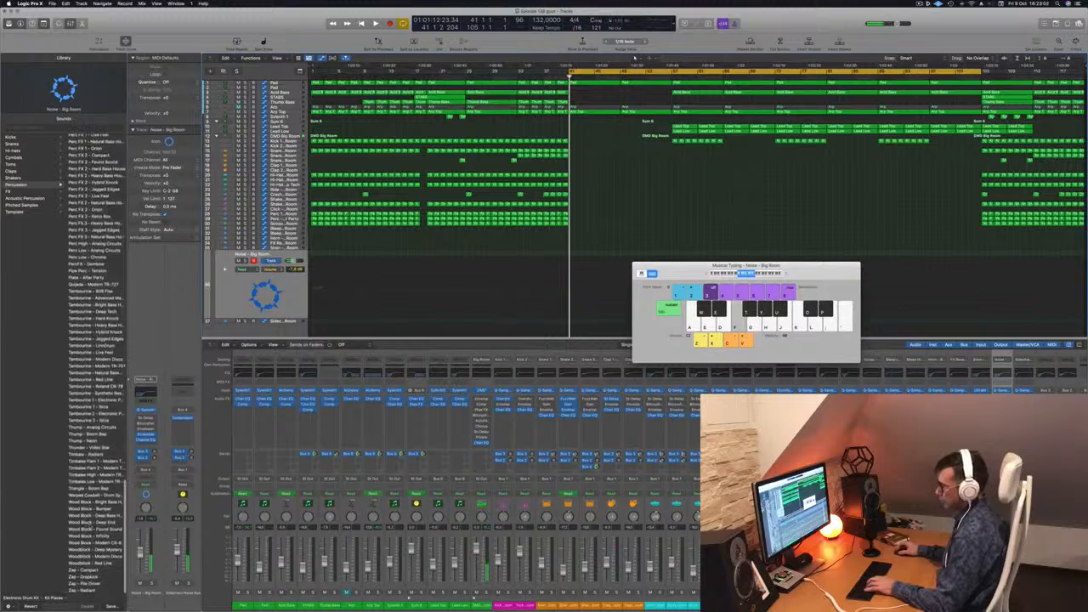
{"action": "scroll", "coordinate": [69, 442], "scroll_direction": "up", "scroll_amount": 15}
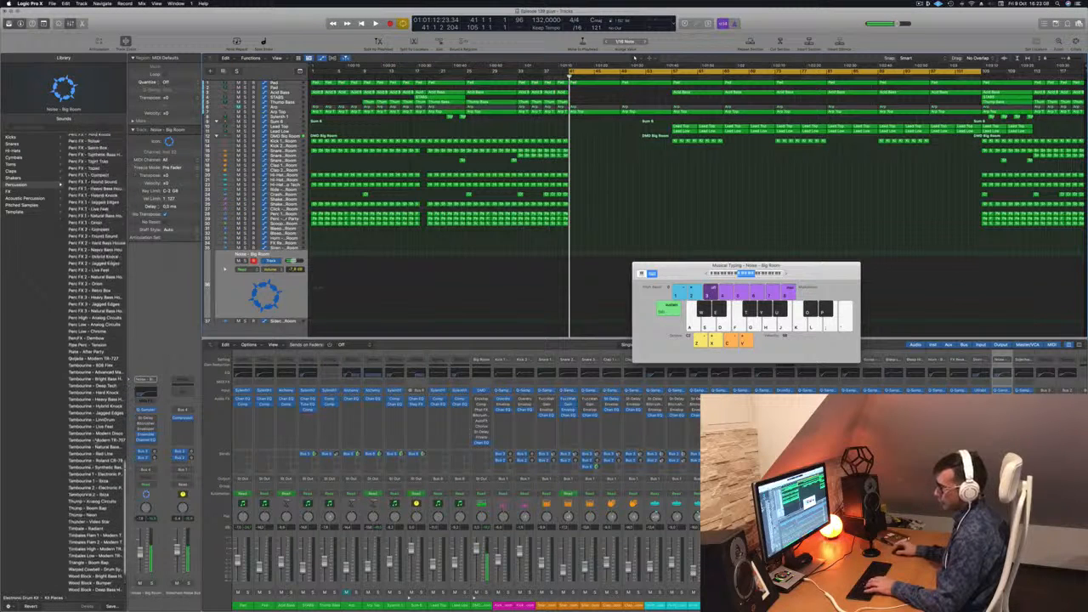
{"action": "key", "text": "g"}
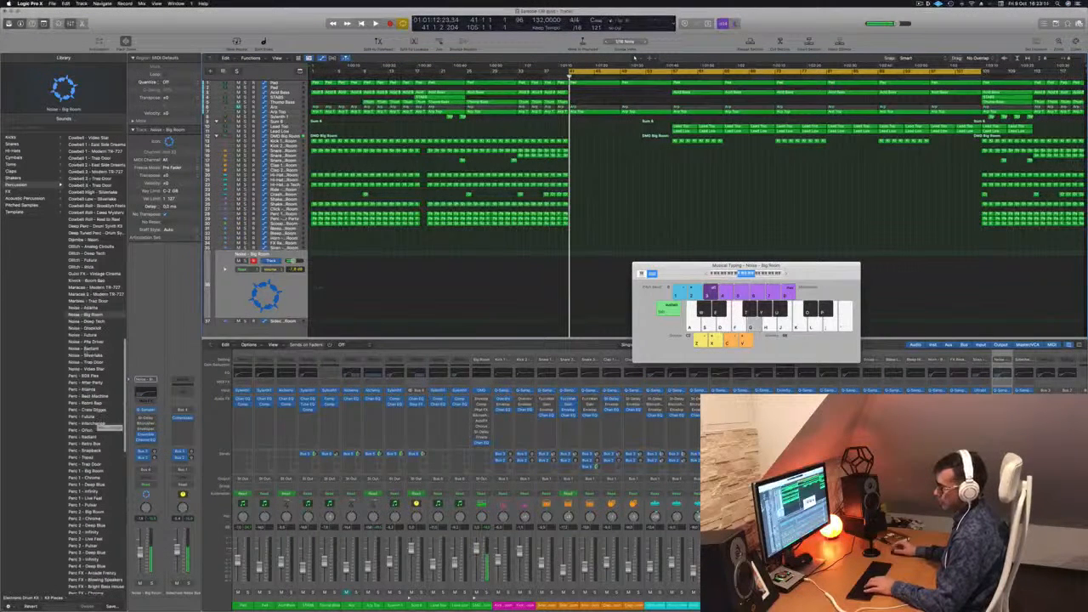
Audition several Noise percussion presets, including Trap Door, Future and Dropkick, and go back to Noise - Big Room.
{"action": "left_click", "coordinate": [87, 362]}
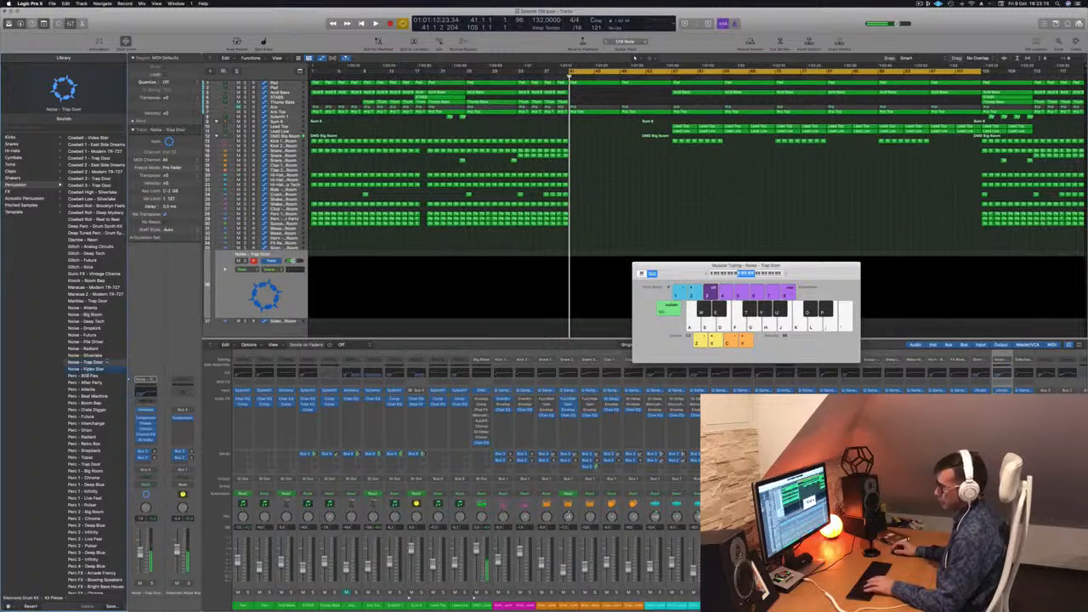
{"action": "key", "text": "Down"}
{"action": "key", "text": "g"}
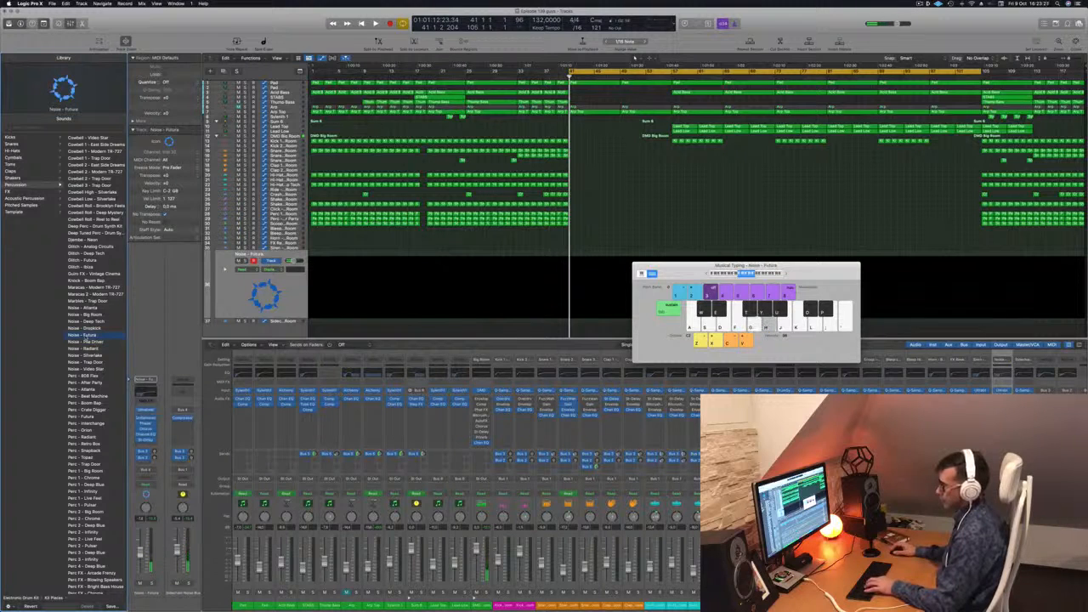
{"action": "key", "text": "f"}
{"action": "key", "text": "g"}
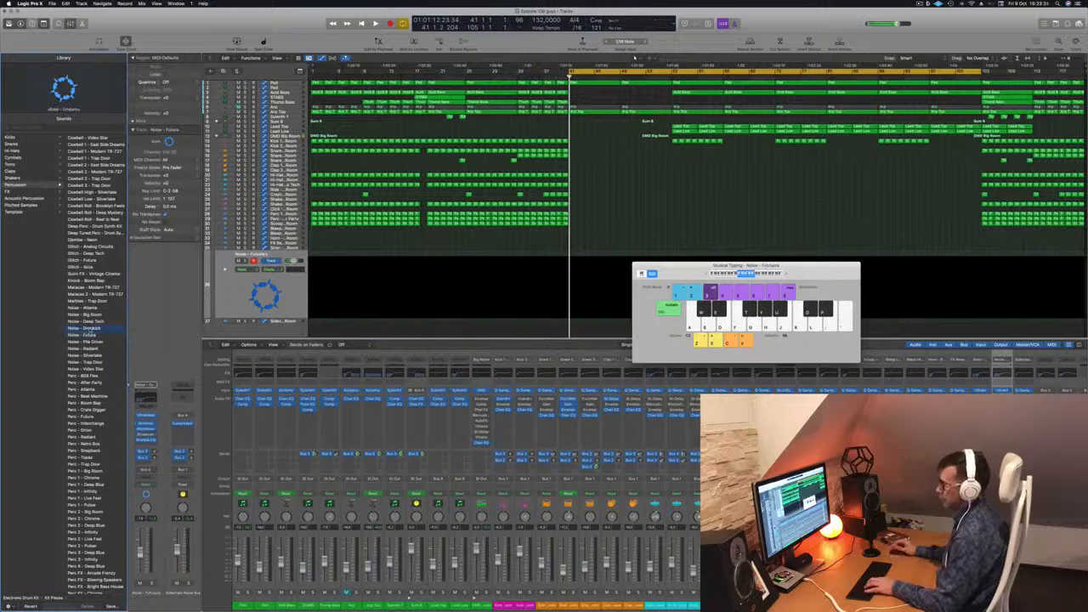
{"action": "key", "text": "g"}
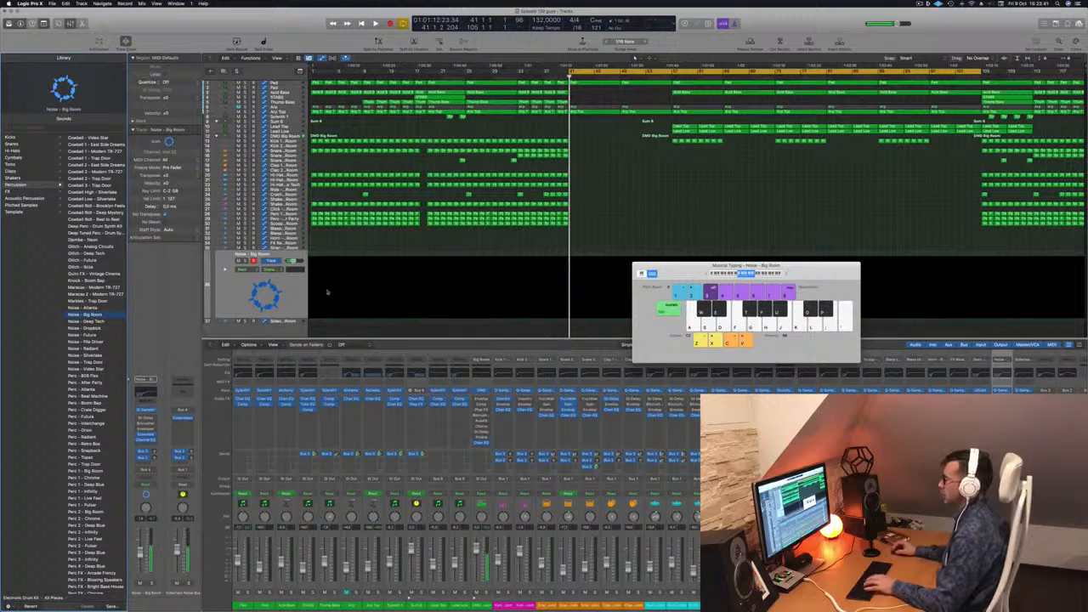
{"action": "key", "text": "t"}
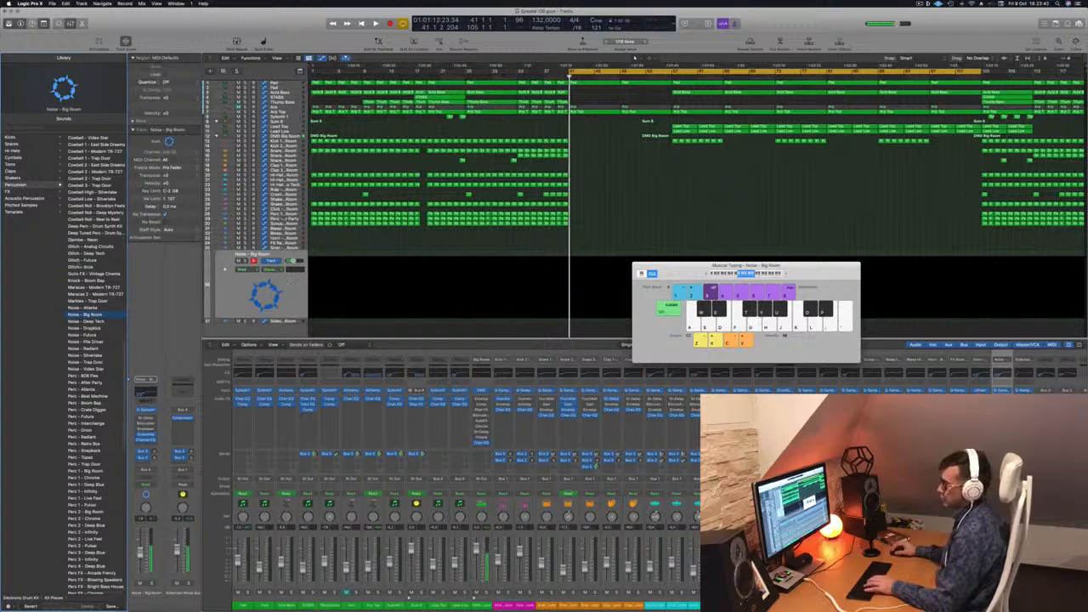
Switch to the FX sounds, compare the downlifter, dive and drum fill presets, and load the Pile Driver downlifter on the noise track.
{"action": "key", "text": "Down"}
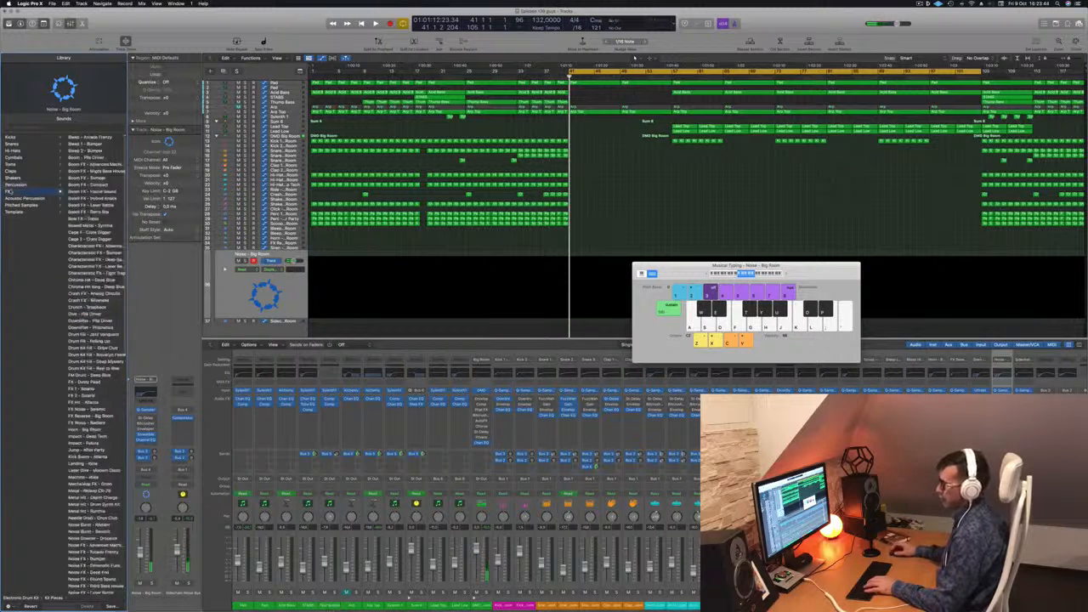
{"action": "scroll", "coordinate": [86, 243], "scroll_direction": "down", "scroll_amount": 2}
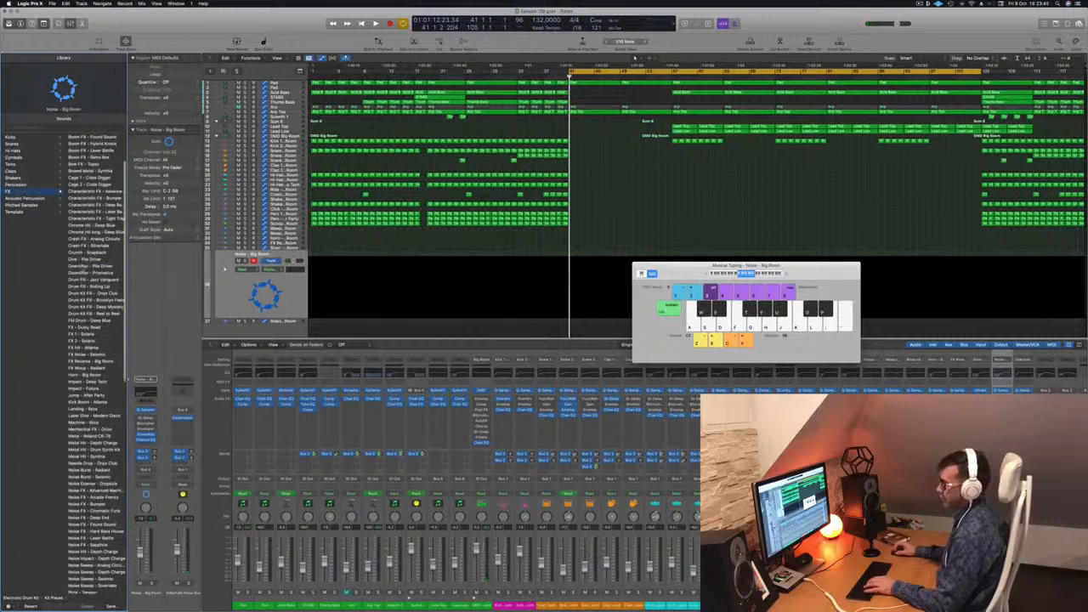
{"action": "left_click", "coordinate": [84, 266]}
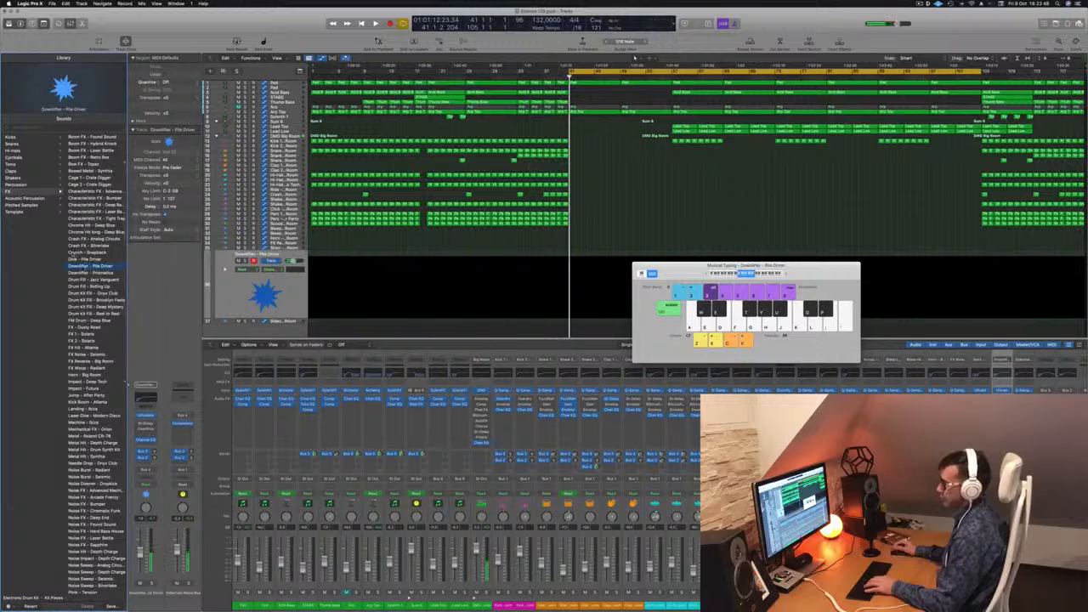
{"action": "left_click", "coordinate": [88, 275]}
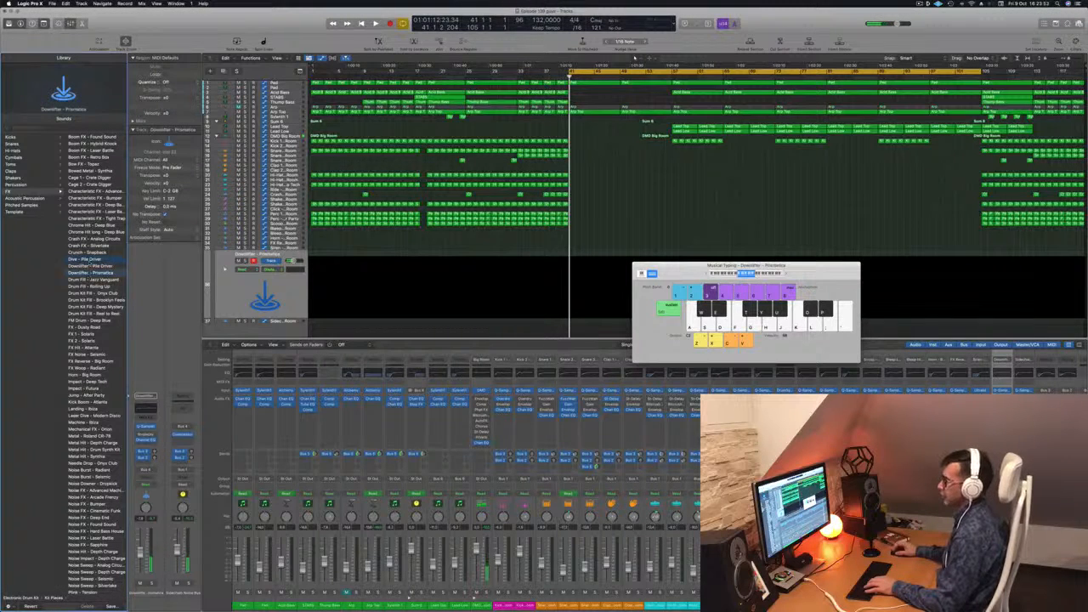
{"action": "left_click", "coordinate": [86, 259]}
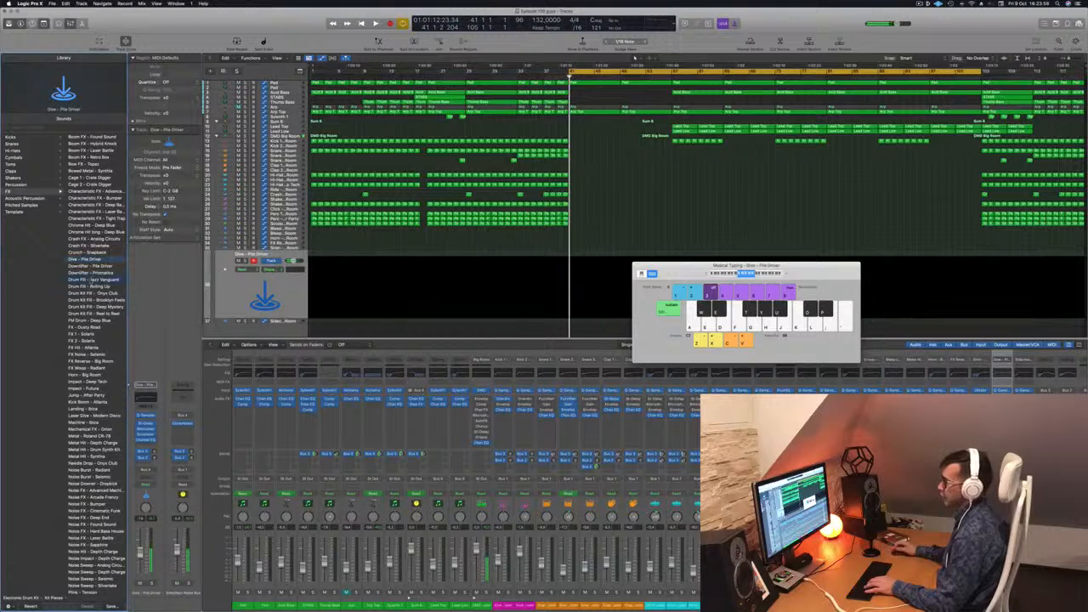
{"action": "left_click", "coordinate": [91, 280]}
{"action": "left_click", "coordinate": [91, 273]}
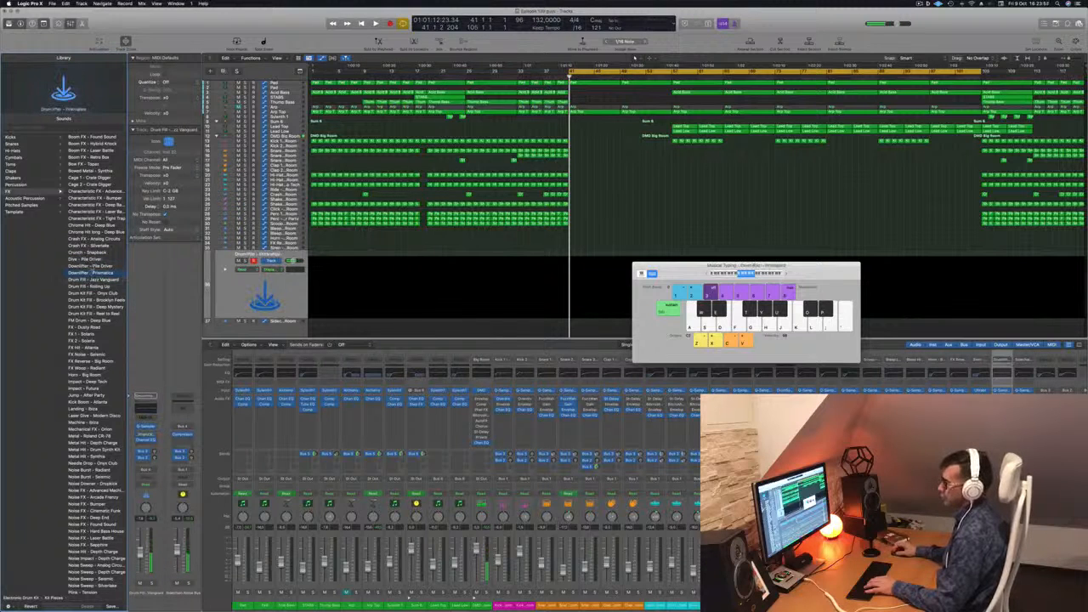
{"action": "left_click", "coordinate": [92, 267]}
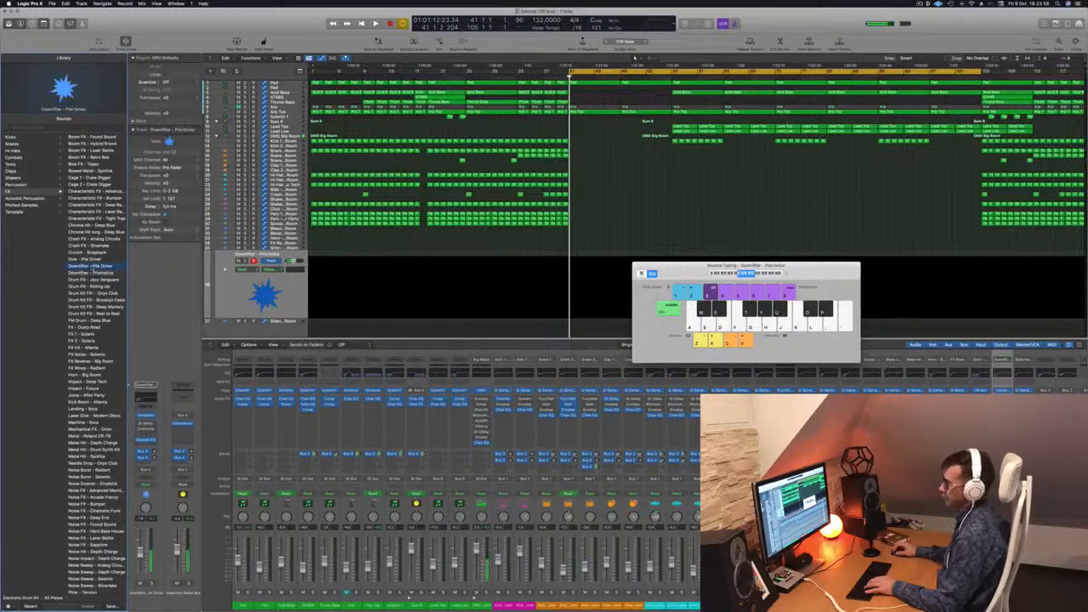
Load the Downlifter - Prismatica preset, record a downlifter note from bar 41 and replay the recorded region.
{"action": "key", "text": "Down"}
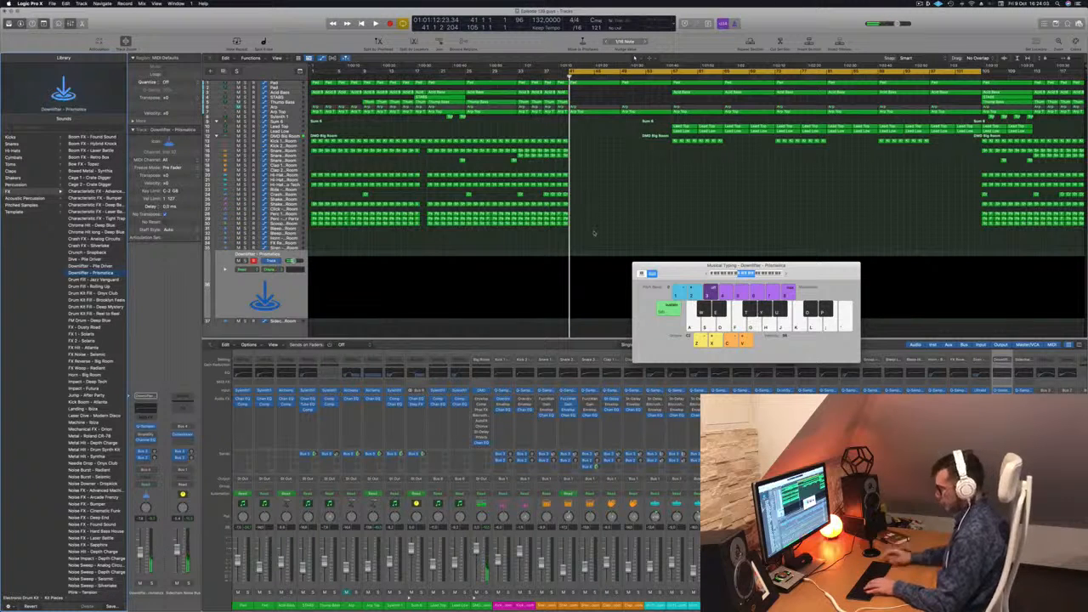
{"action": "key", "text": "r"}
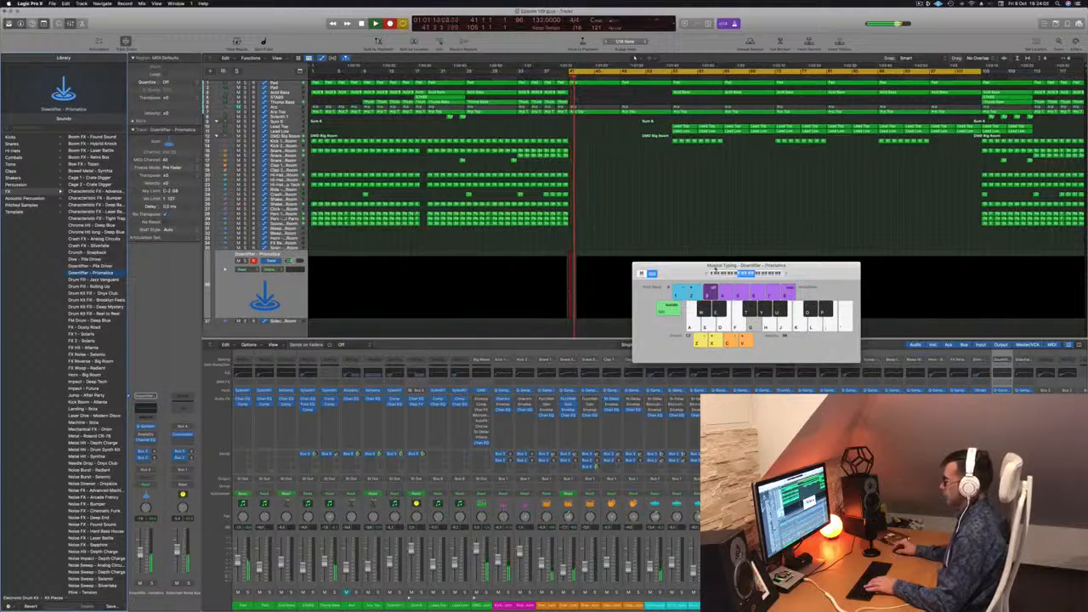
{"action": "left_click_drag", "start_coordinate": [715, 266], "coordinate": [924, 260]}
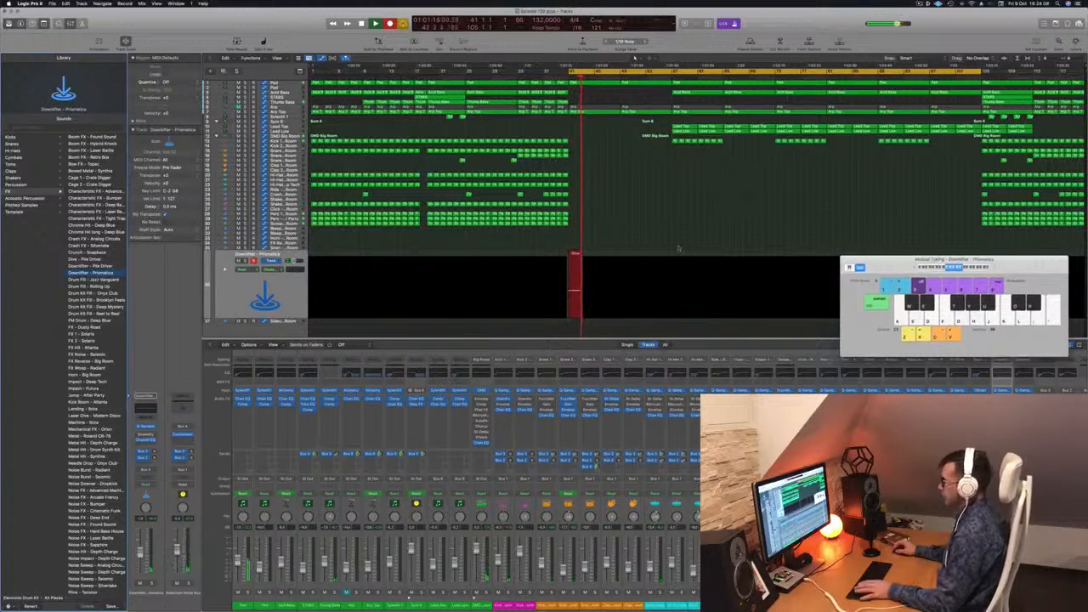
{"action": "key", "text": "space"}
{"action": "key", "text": "space"}
{"action": "scroll", "coordinate": [600, 249], "scroll_direction": "up", "scroll_amount": 5}
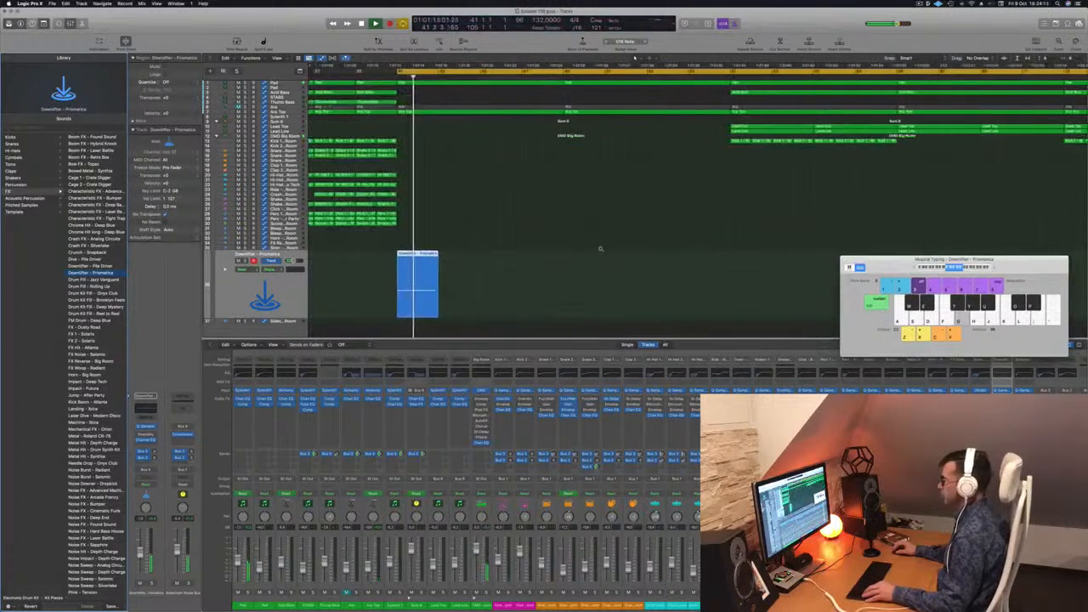
{"action": "scroll", "coordinate": [600, 250], "scroll_direction": "up", "scroll_amount": 1}
{"action": "key", "text": "space"}
{"action": "key", "text": "space"}
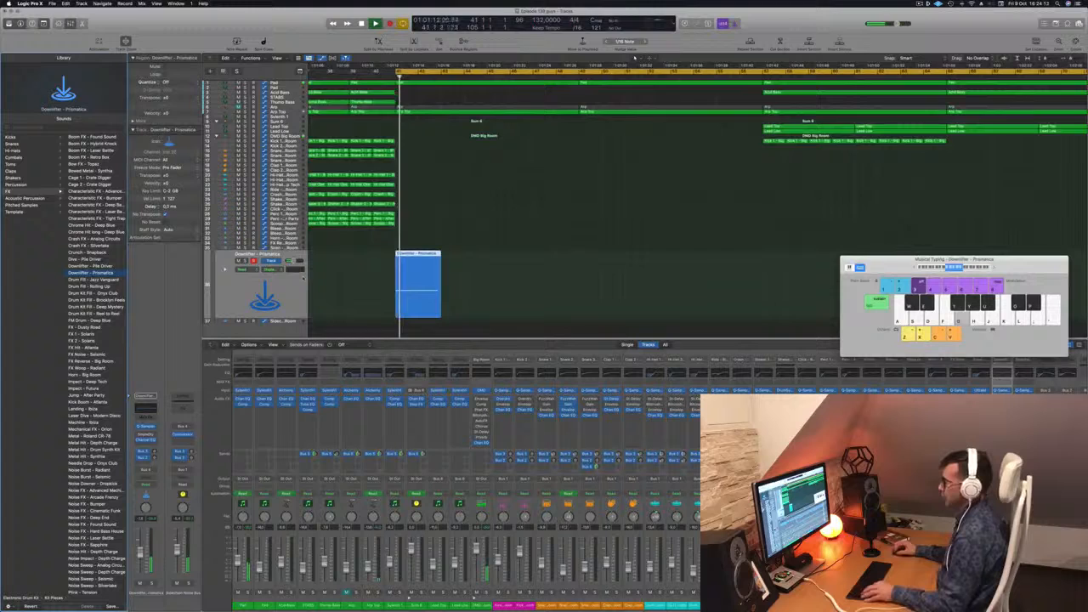
Open the recorded downlifter region in the Piano Roll, transpose its note up one octave and replay it.
{"action": "double_click", "coordinate": [415, 287]}
{"action": "key", "text": "space"}
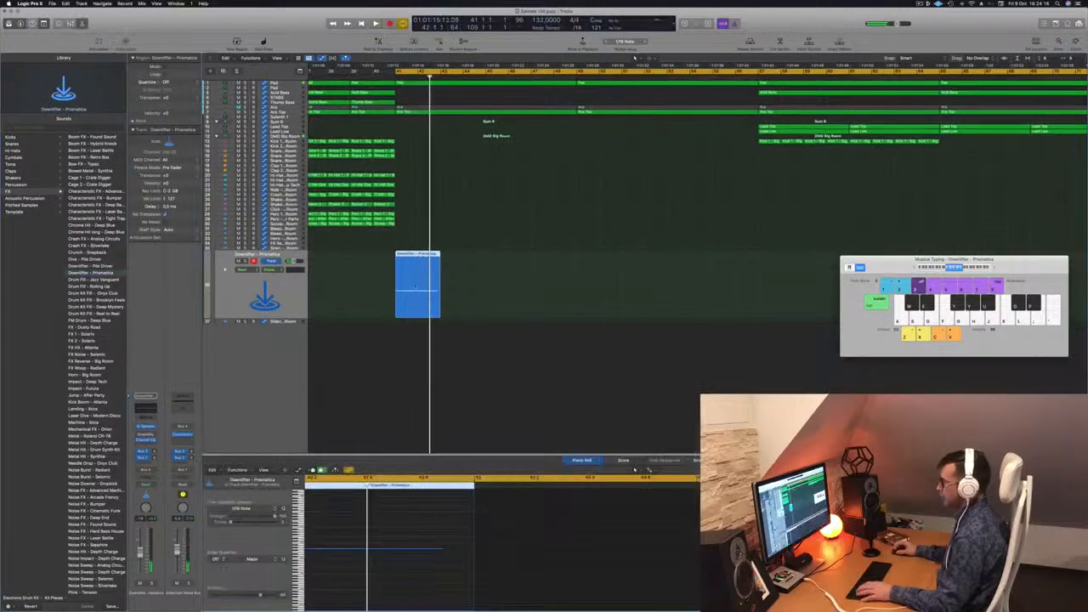
{"action": "key", "text": "space"}
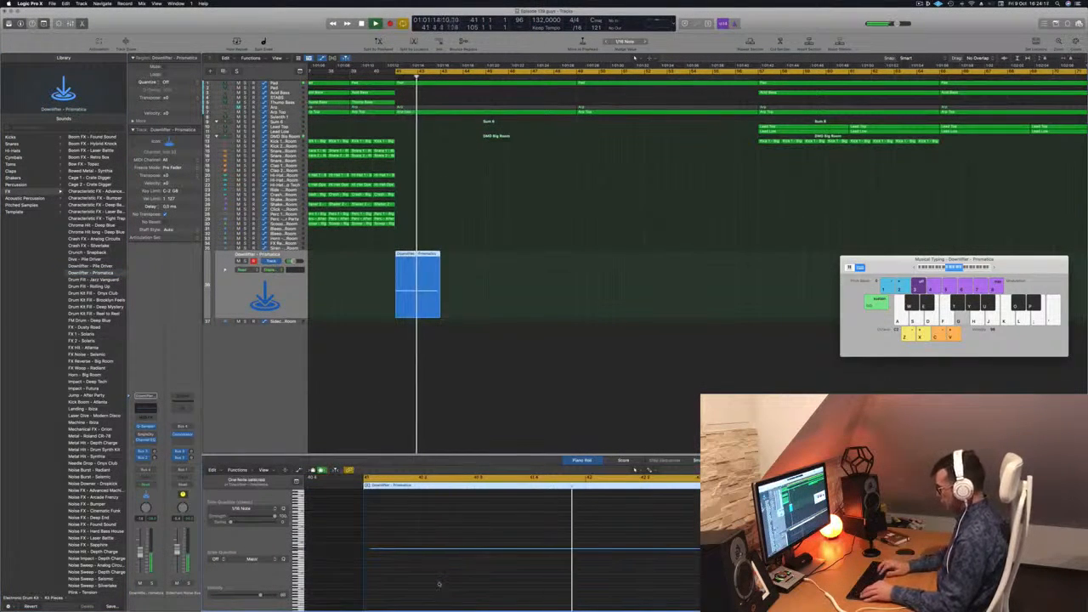
{"action": "key", "text": "alt+shift+Up"}
{"action": "key", "text": "space"}
{"action": "key", "text": "space"}
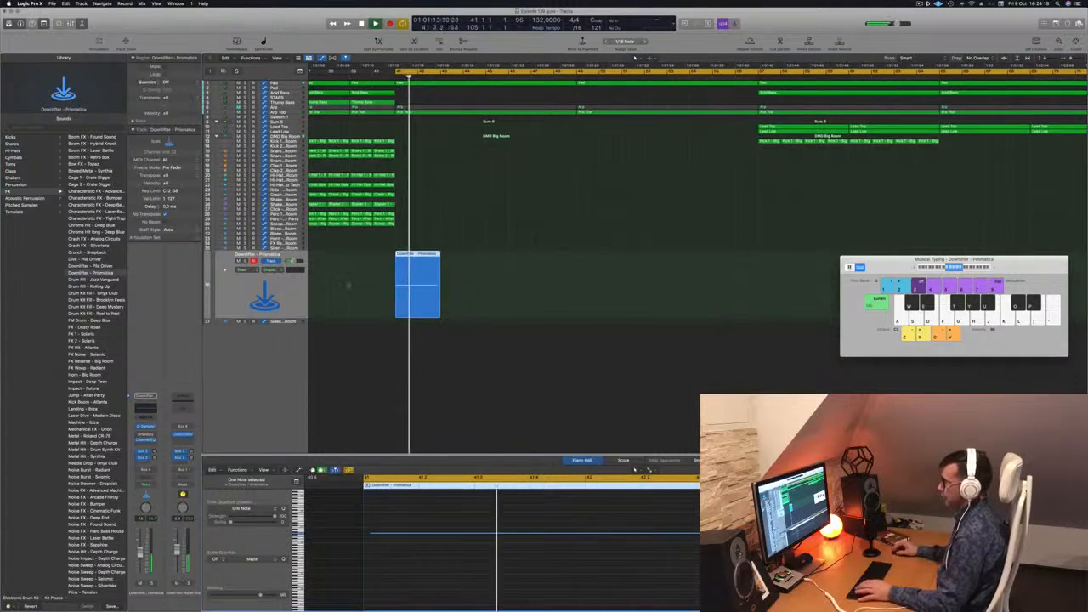
Add a send to Bus 5 on the Downlifter - Prismatica track and listen on into the breakdown.
{"action": "left_click", "coordinate": [146, 461]}
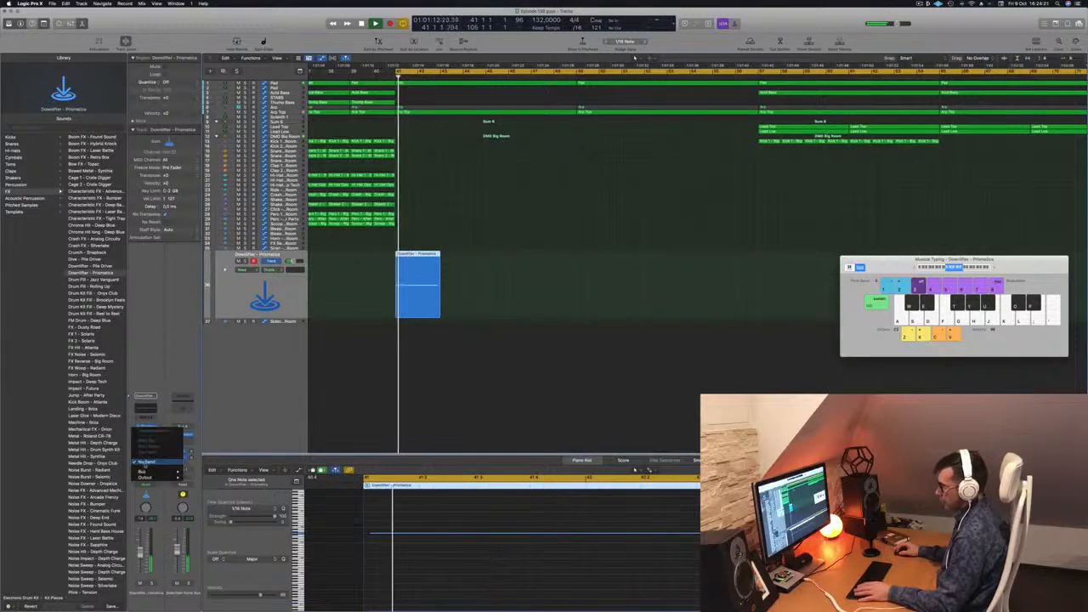
{"action": "mouse_move", "coordinate": [153, 471]}
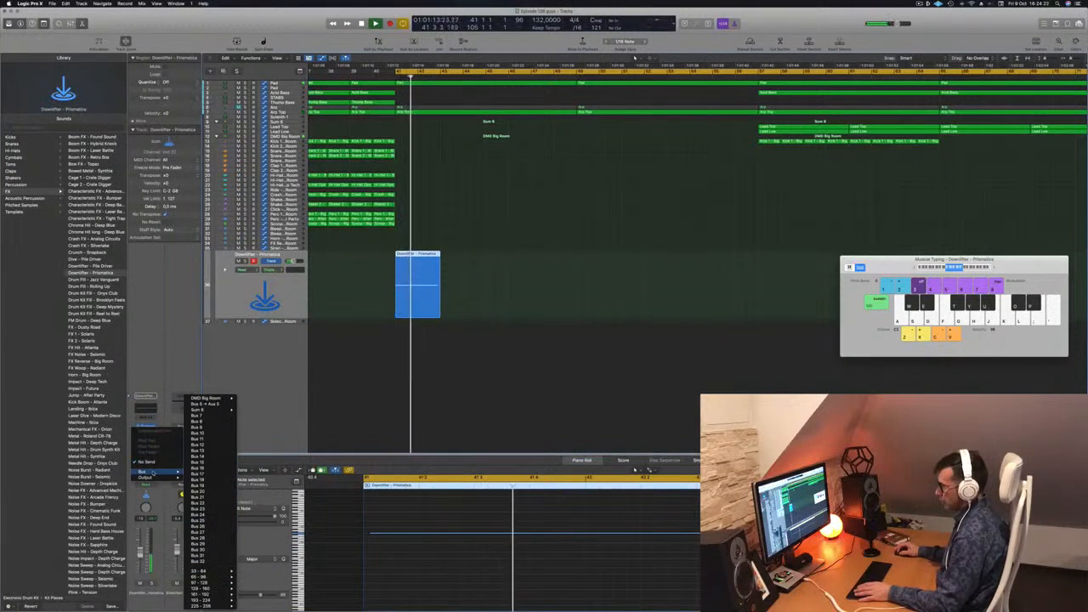
{"action": "left_click", "coordinate": [215, 411]}
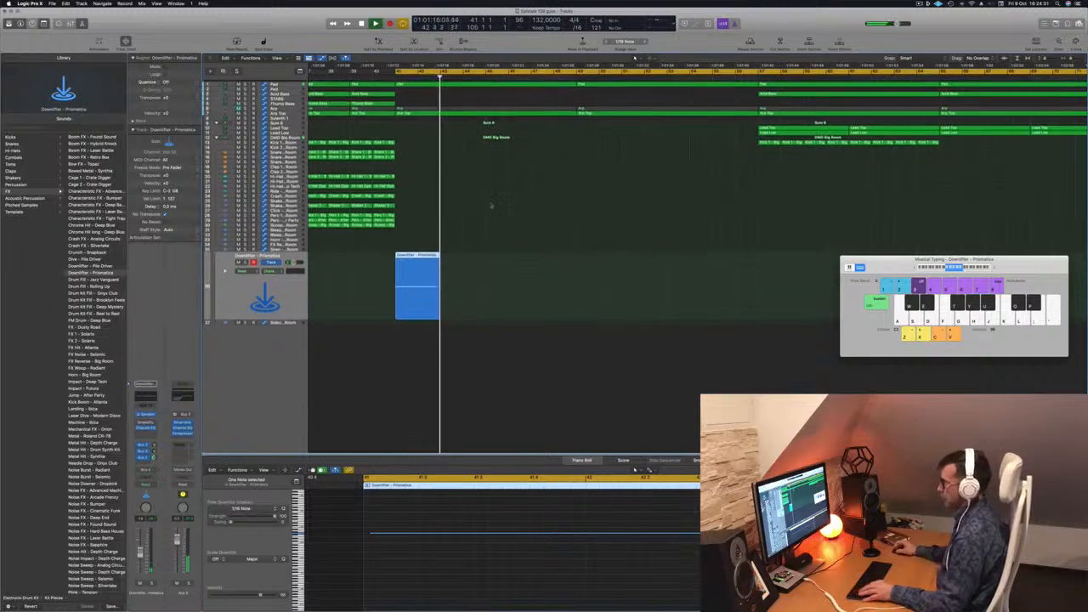
{"action": "scroll", "coordinate": [491, 204], "scroll_direction": "down", "scroll_amount": 6}
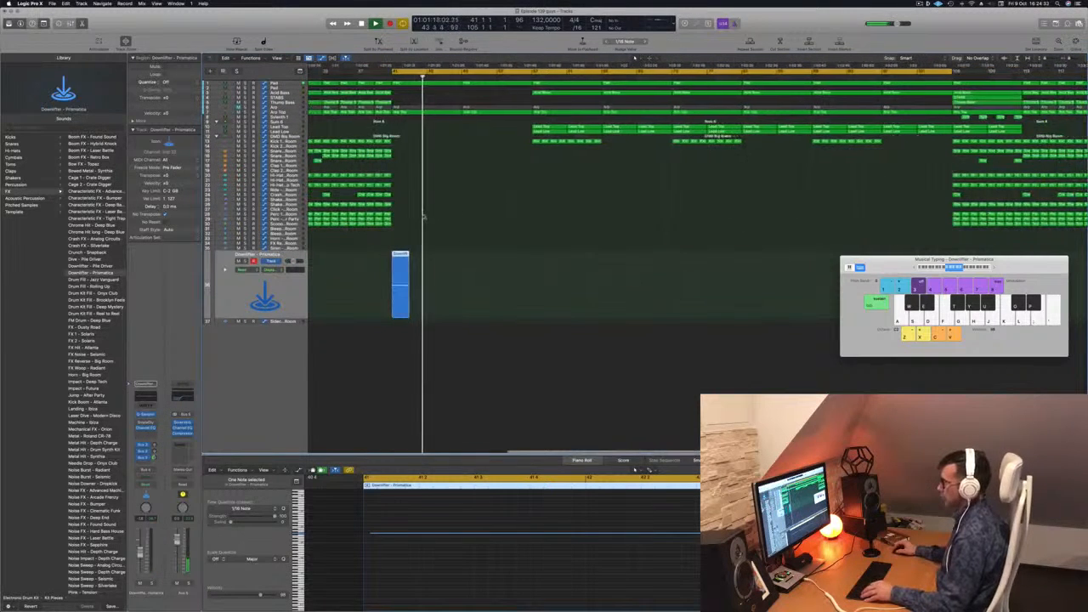
{"action": "scroll", "coordinate": [422, 216], "scroll_direction": "down", "scroll_amount": 1}
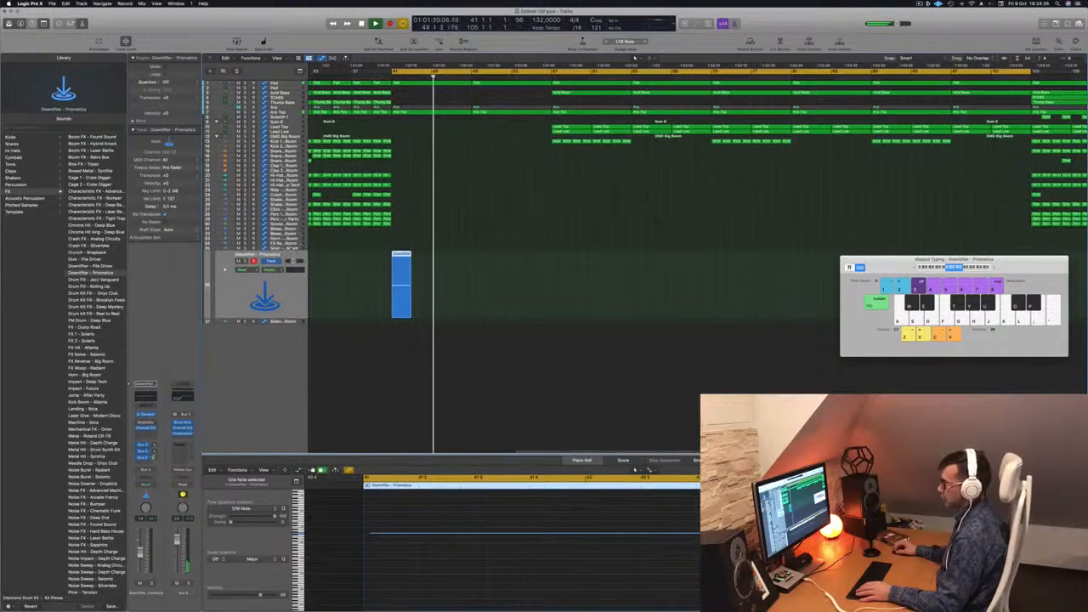
Select the Siren - Big Room track, switch its library to Percussion and browse down to the Thump presets.
{"action": "key", "text": "Down"}
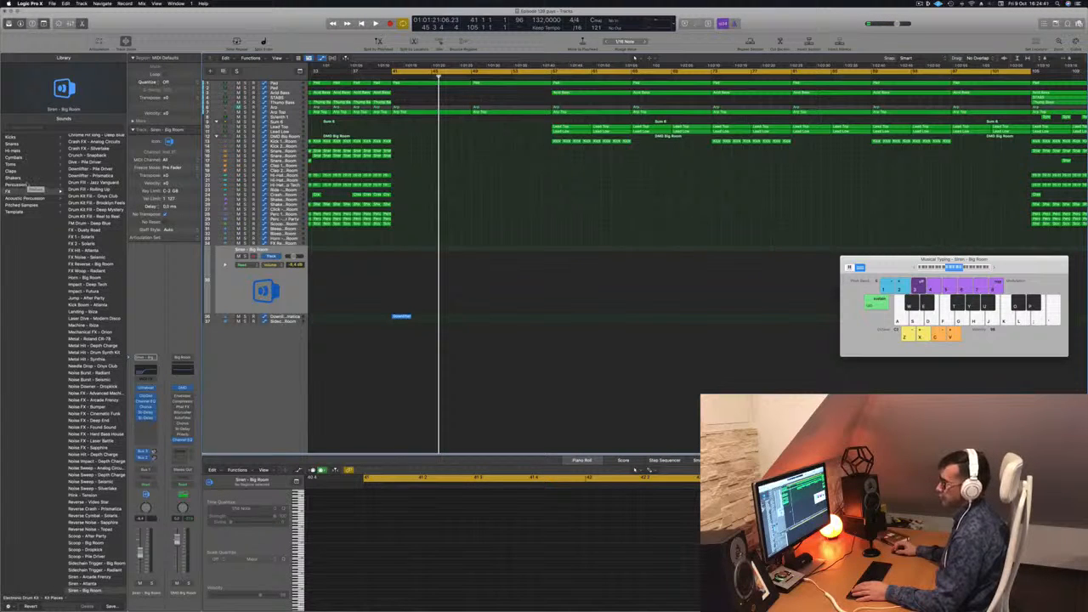
{"action": "left_click", "coordinate": [25, 183]}
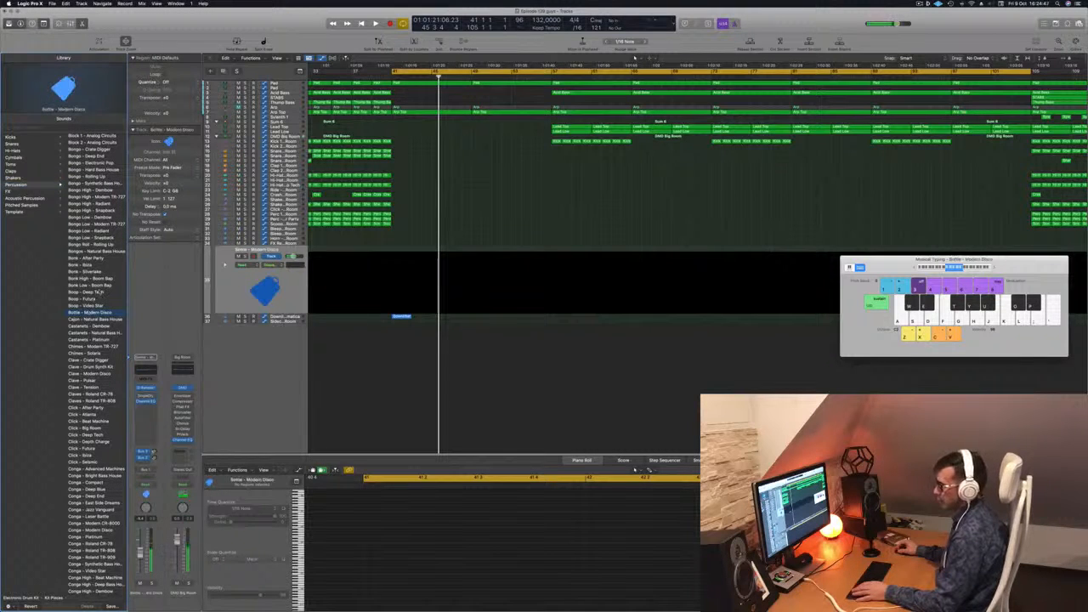
{"action": "scroll", "coordinate": [100, 291], "scroll_direction": "down", "scroll_amount": 5}
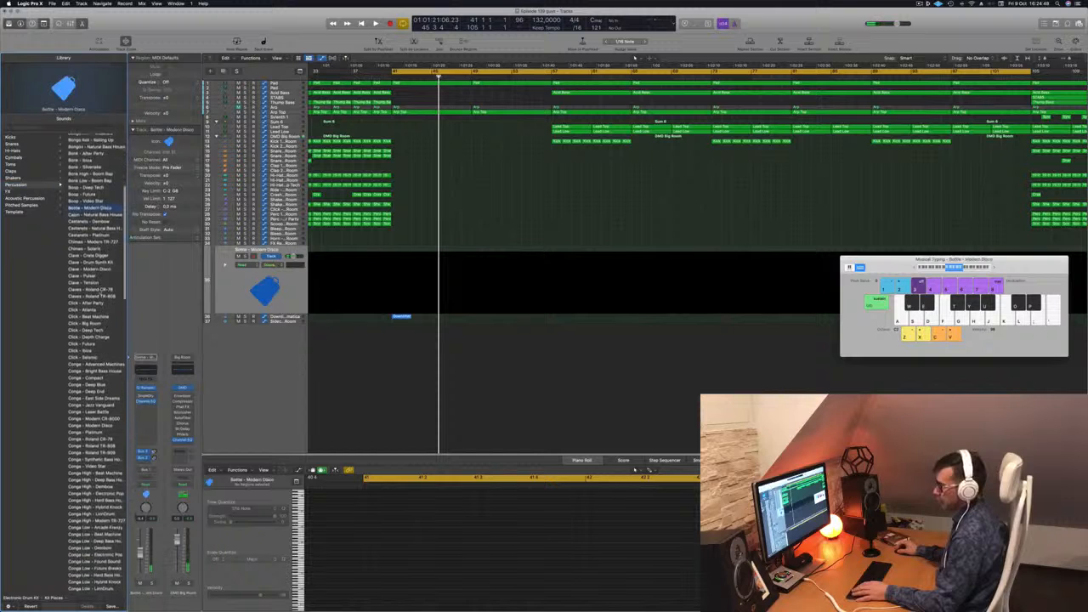
{"action": "scroll", "coordinate": [100, 292], "scroll_direction": "down", "scroll_amount": 10}
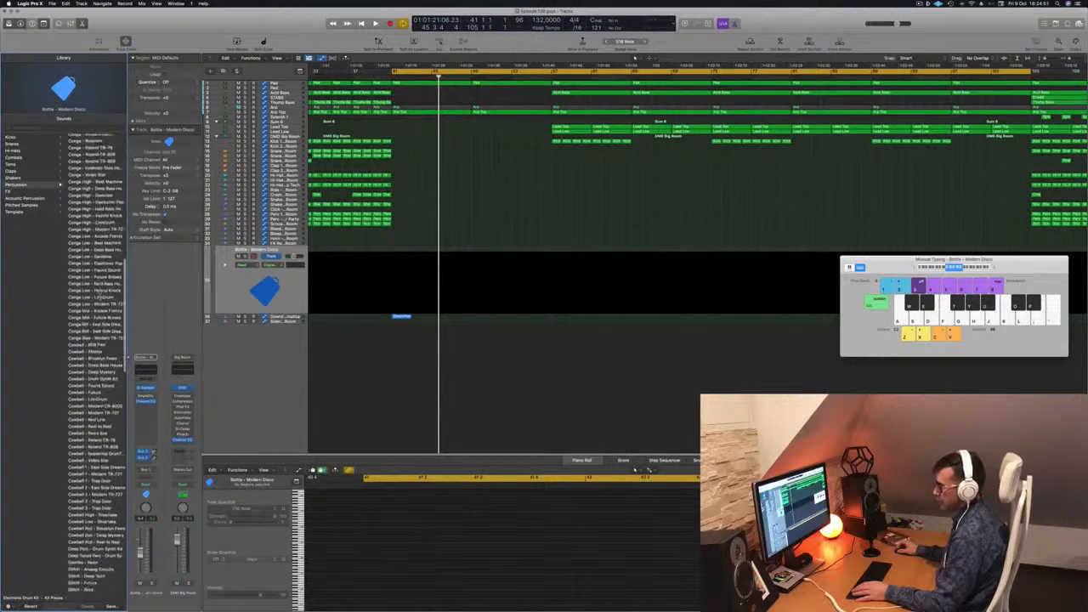
{"action": "scroll", "coordinate": [101, 292], "scroll_direction": "down", "scroll_amount": 2}
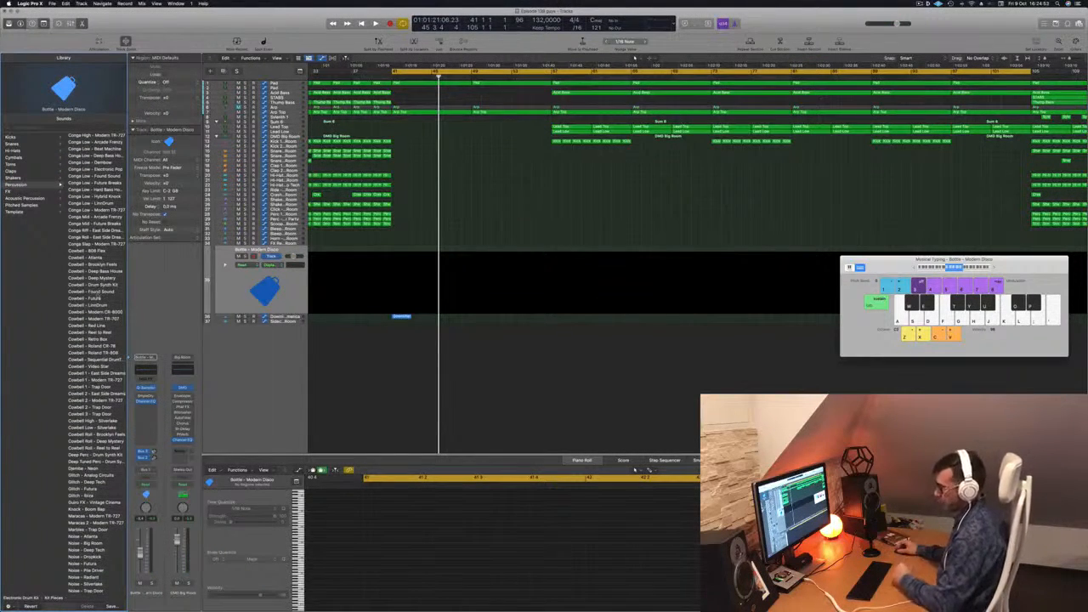
{"action": "scroll", "coordinate": [101, 291], "scroll_direction": "down", "scroll_amount": 1}
{"action": "scroll", "coordinate": [100, 293], "scroll_direction": "down", "scroll_amount": 7}
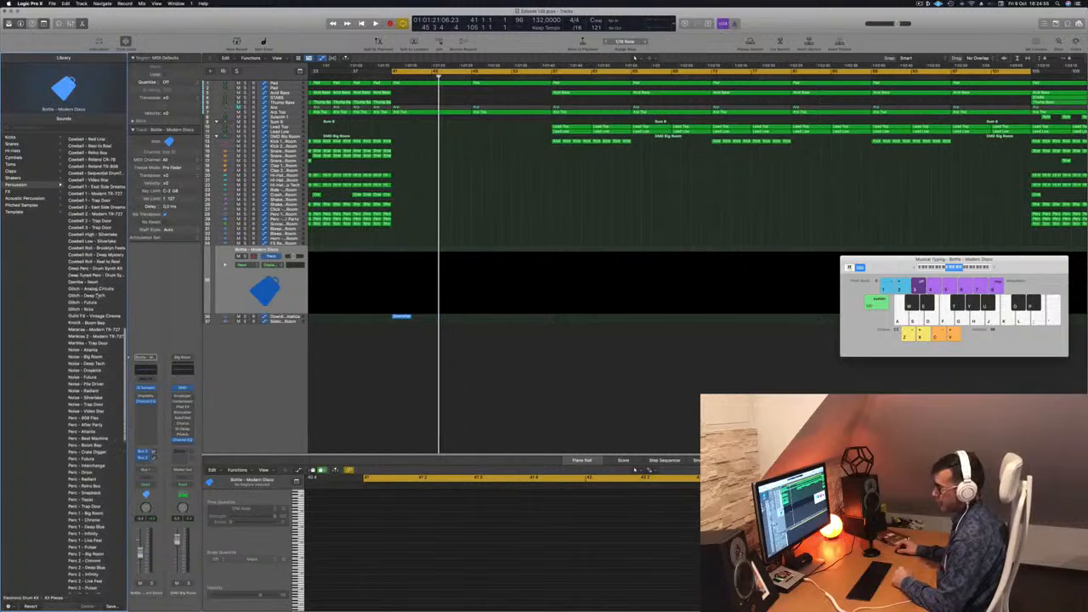
{"action": "scroll", "coordinate": [98, 297], "scroll_direction": "down", "scroll_amount": 12}
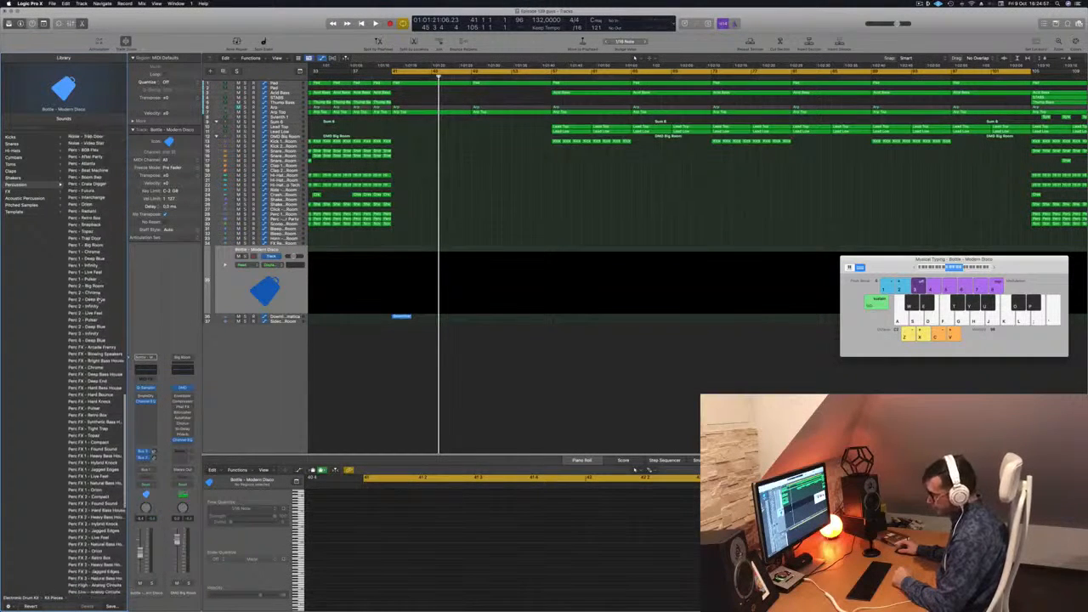
{"action": "scroll", "coordinate": [98, 300], "scroll_direction": "down", "scroll_amount": 6}
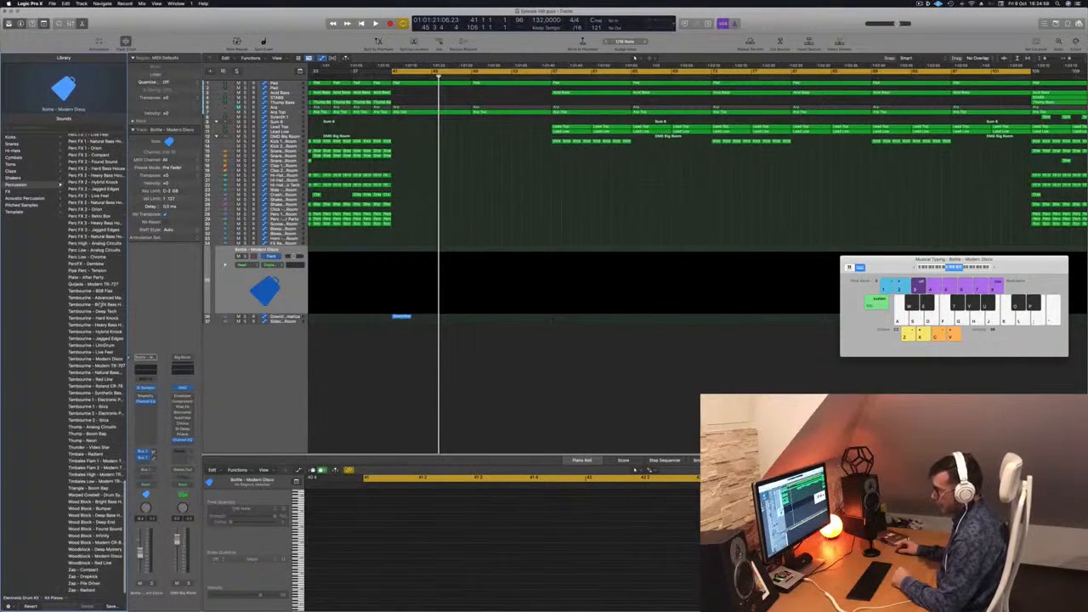
Audition Thump - Boom Bap, Thump - Neon and Timbale - Radiant, and settle on the Thump - Neon preset.
{"action": "key", "text": "Down"}
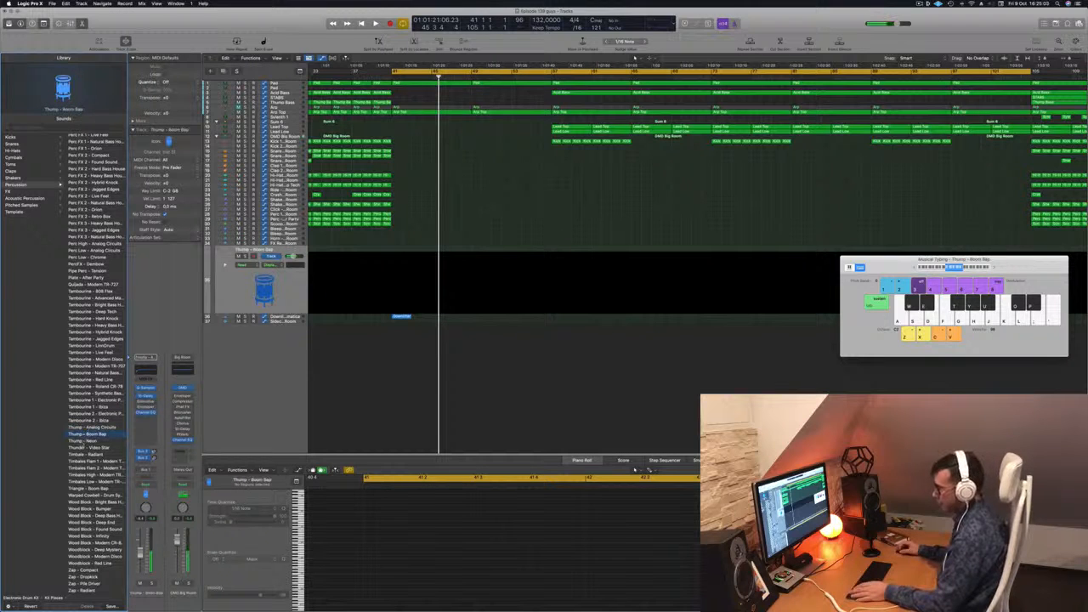
{"action": "key", "text": "Down"}
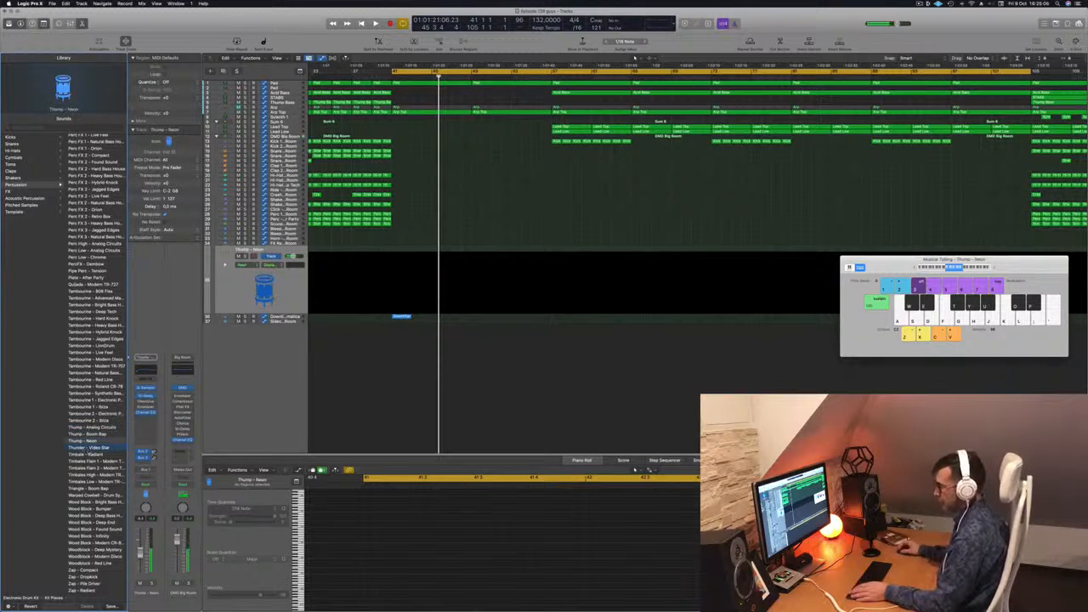
{"action": "key", "text": "Down"}
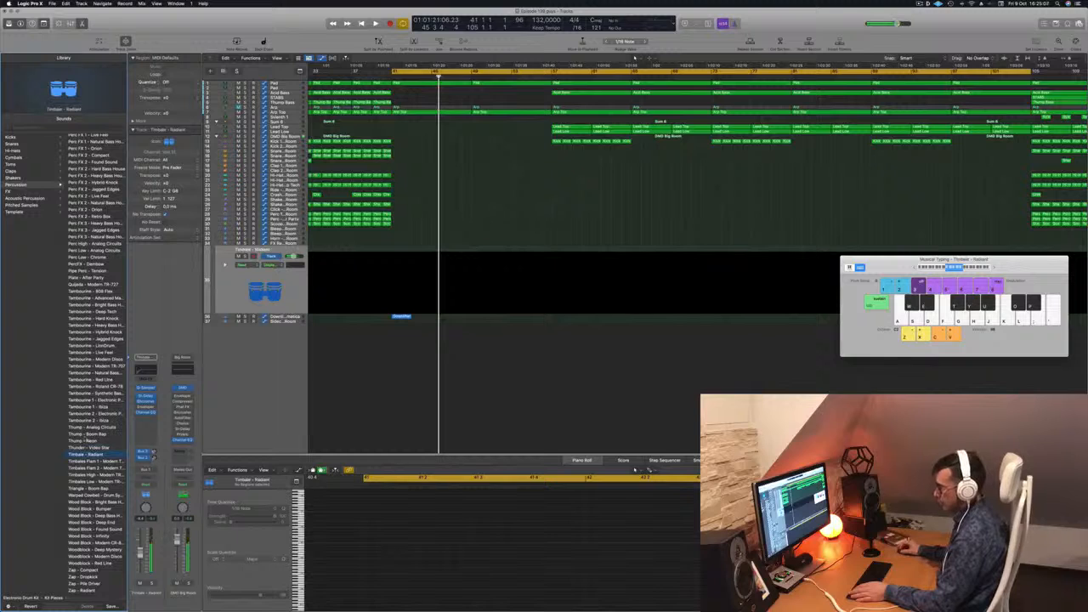
{"action": "key", "text": "Down"}
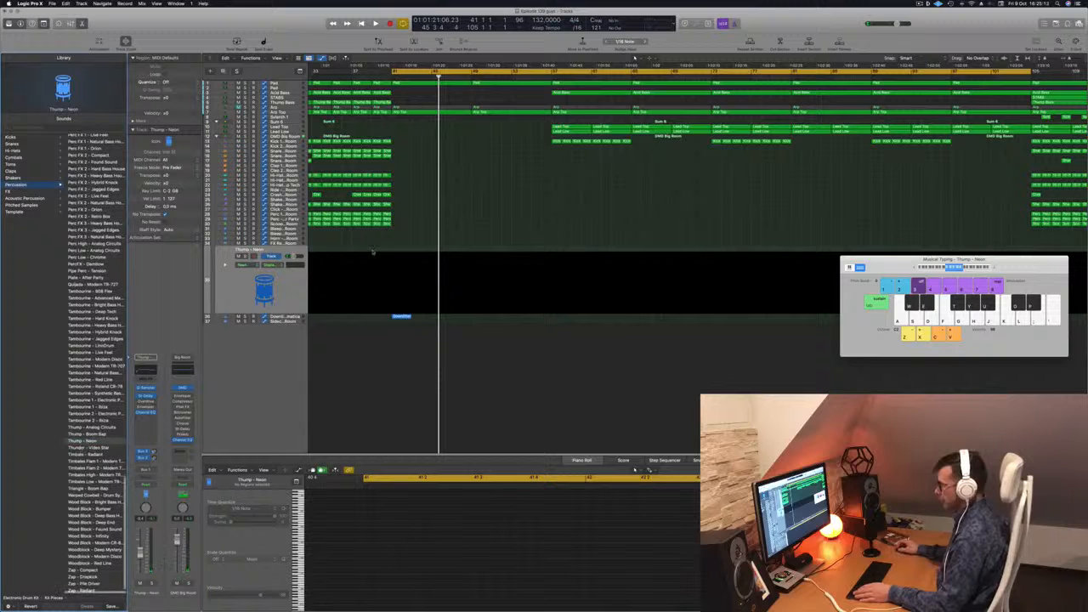
Test the Thump - Neon sound and record a single thump hit at bar 41.
{"action": "scroll", "coordinate": [341, 267], "scroll_direction": "left", "scroll_amount": 1}
{"action": "key", "text": "a"}
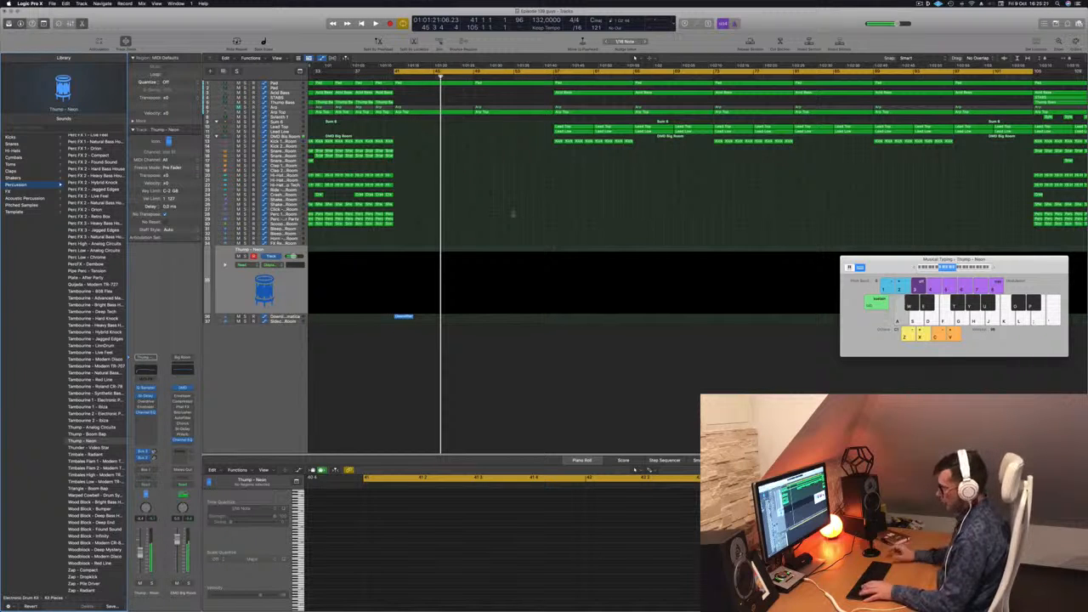
{"action": "key", "text": "r"}
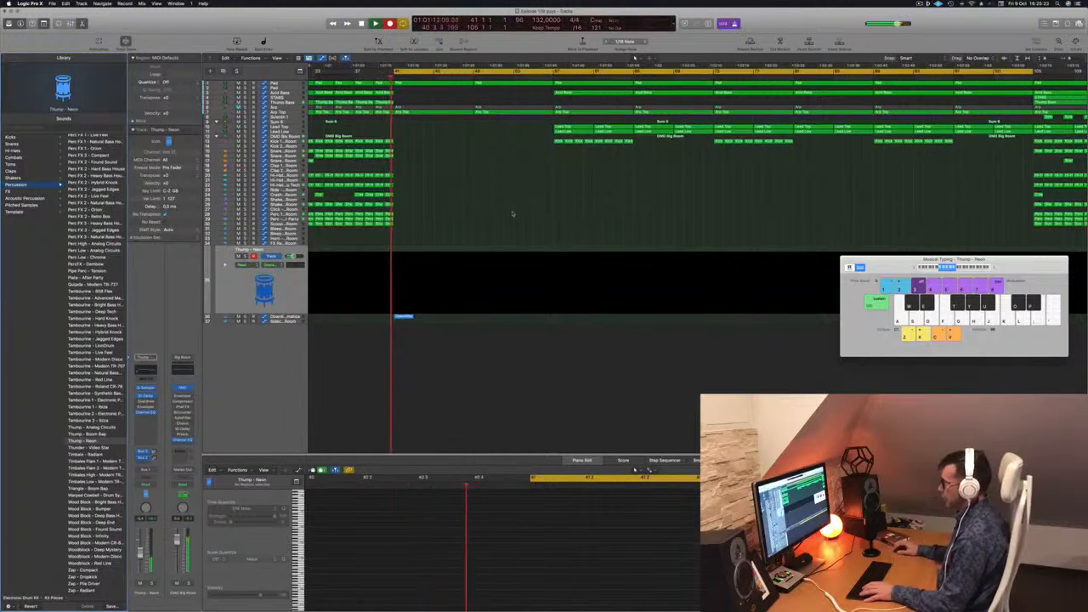
{"action": "key", "text": "a"}
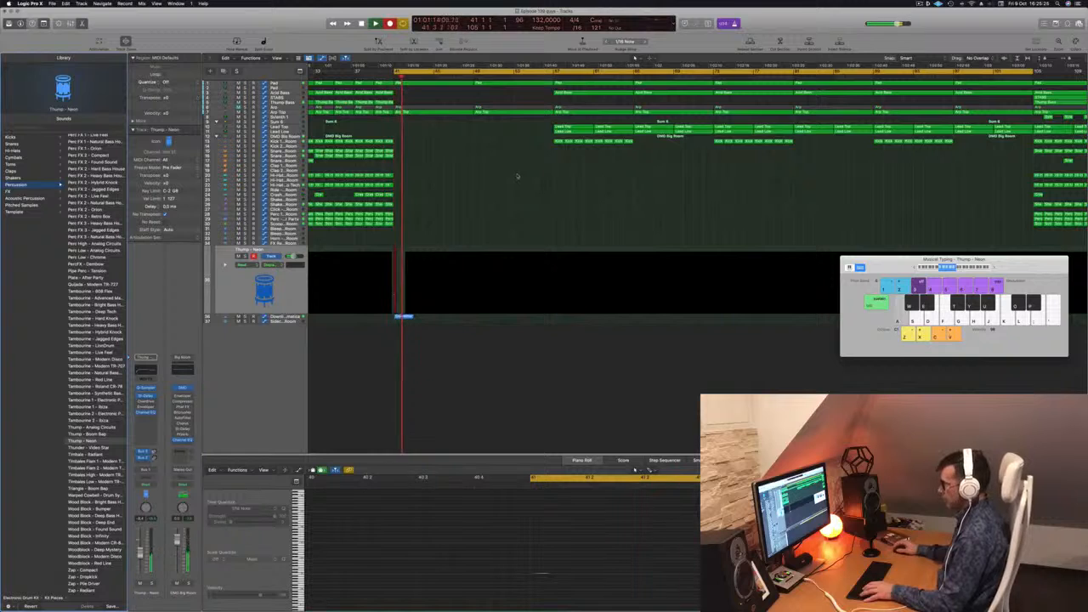
{"action": "key", "text": "space"}
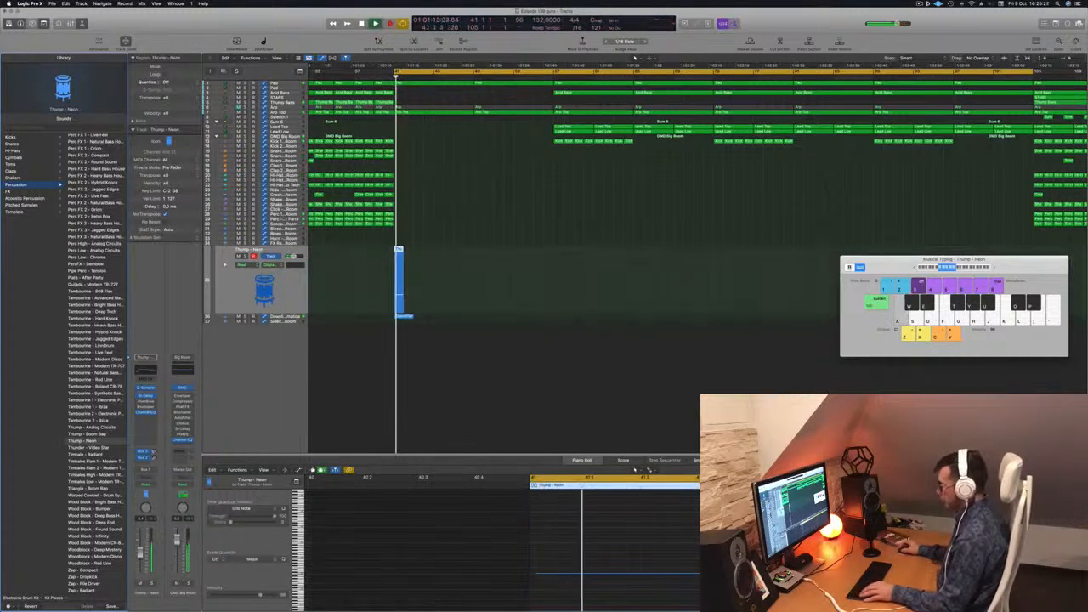
Select the recorded thump note in the Piano Roll, lower its pitch slightly and replay it from bar 41.
{"action": "left_click_drag", "start_coordinate": [591, 539], "coordinate": [583, 595]}
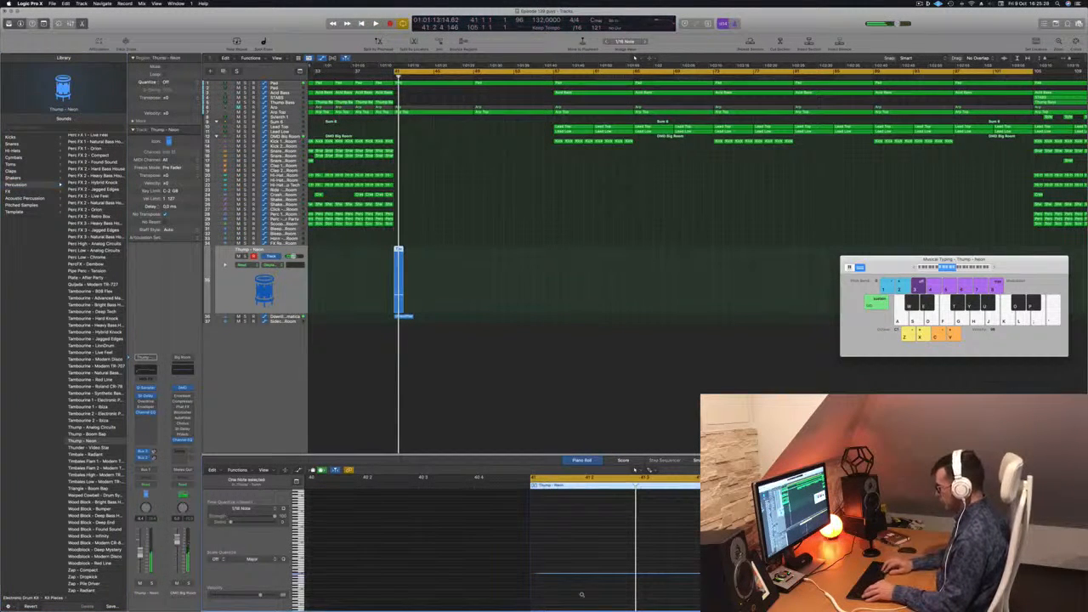
{"action": "key", "text": "space"}
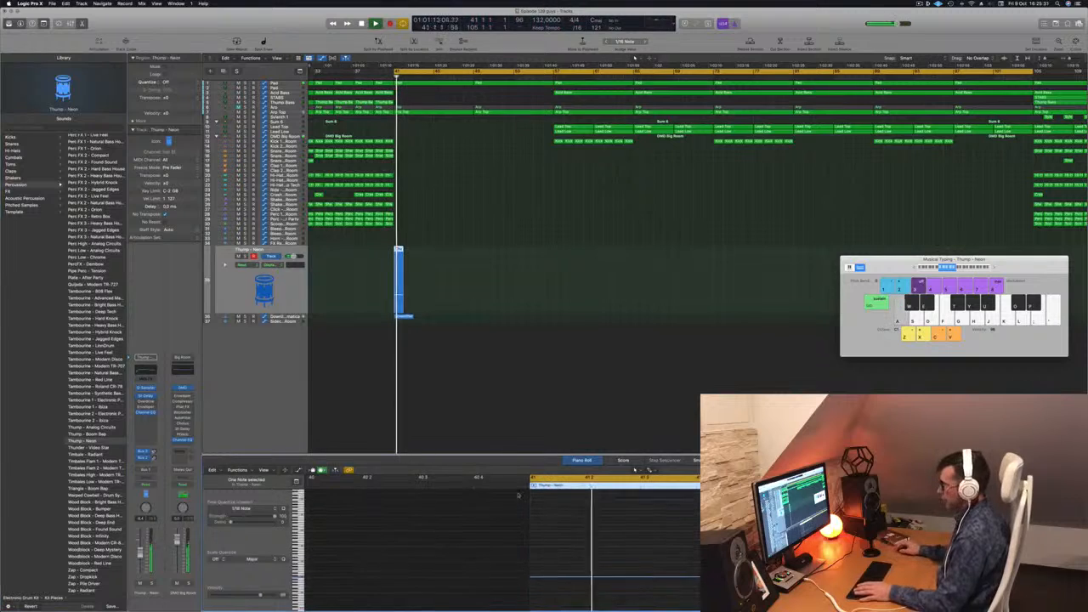
{"action": "left_click", "coordinate": [242, 302]}
{"action": "key", "text": "space"}
{"action": "key", "text": "space"}
{"action": "key", "text": "space"}
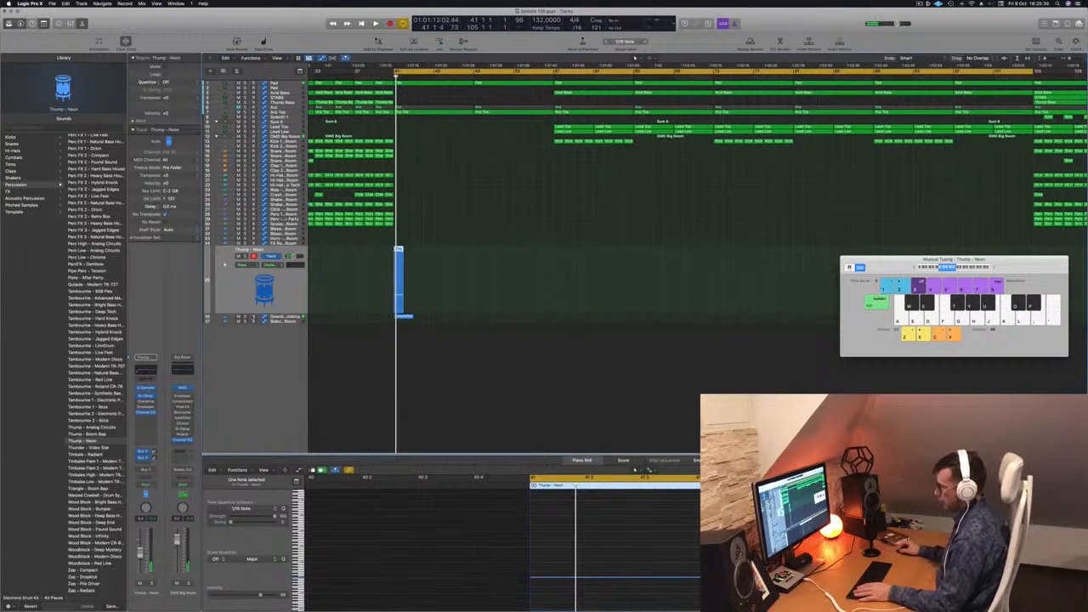
Add a send to Bus 5 on the Thump - Neon track.
{"action": "left_click", "coordinate": [144, 459]}
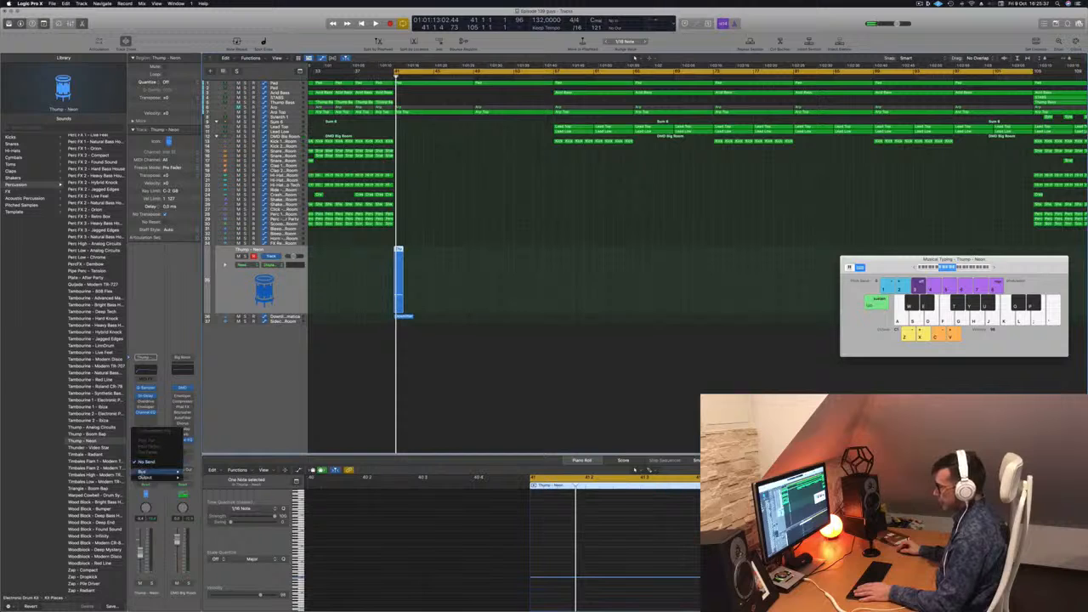
{"action": "mouse_move", "coordinate": [144, 476]}
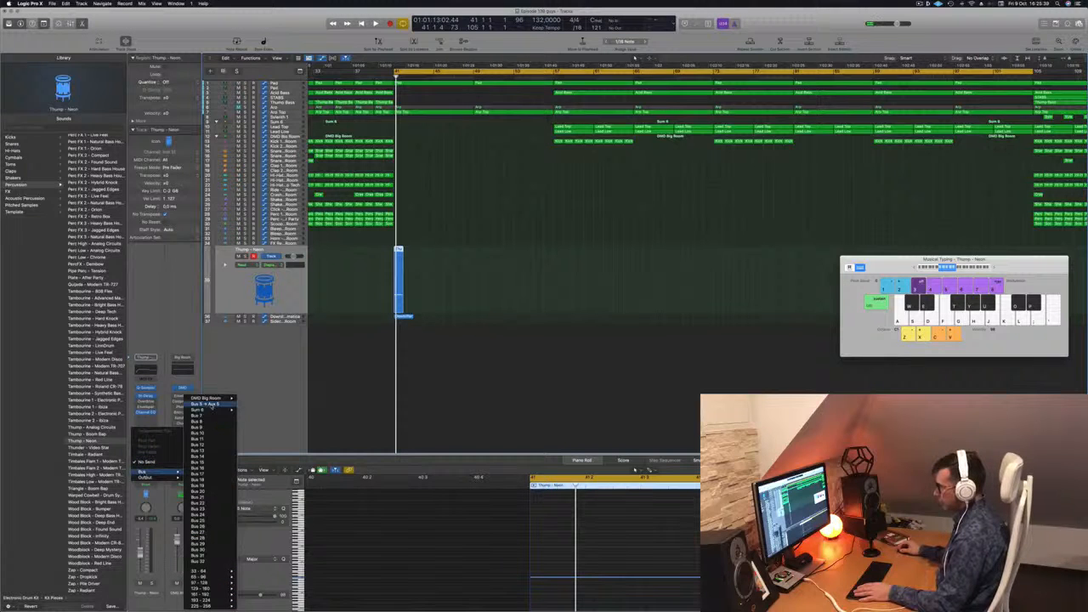
{"action": "left_click", "coordinate": [211, 406]}
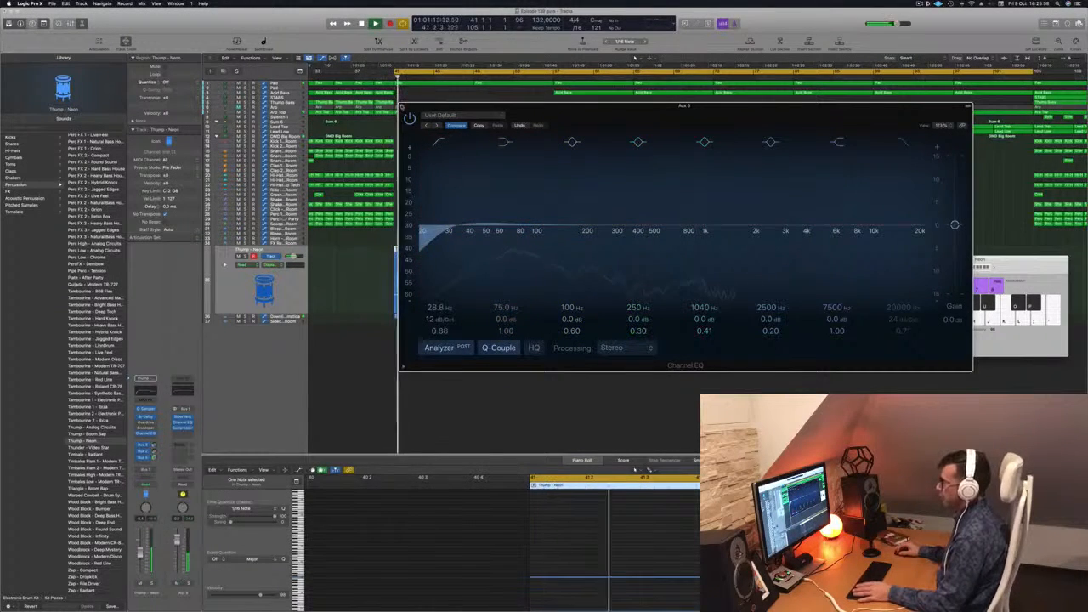
Lower the tuning of the Thump - Neon sample in its Quick Sampler while the transition plays.
{"action": "left_click", "coordinate": [402, 107]}
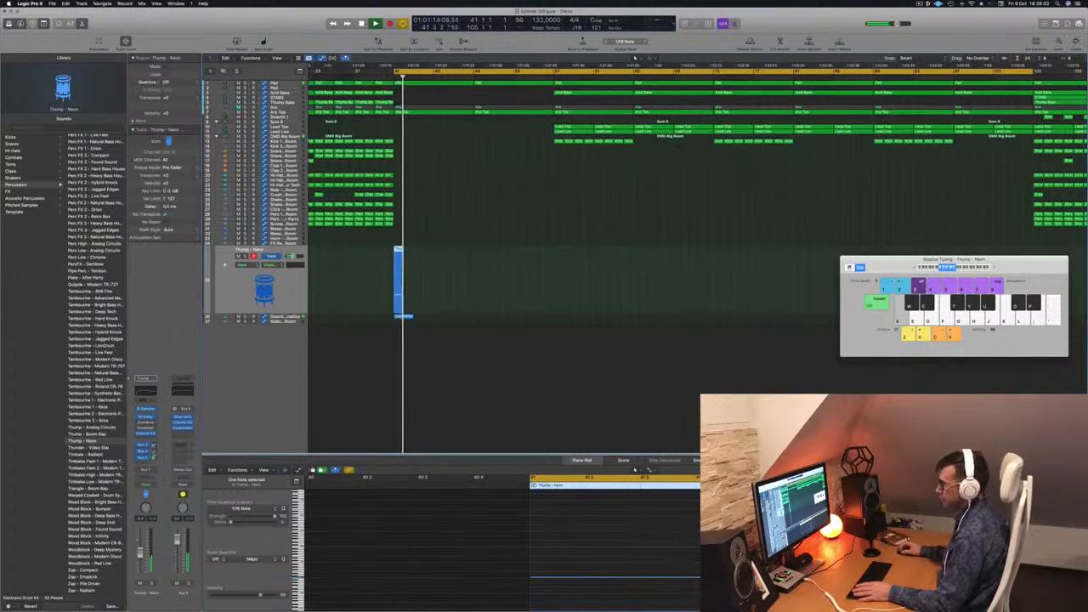
{"action": "left_click", "coordinate": [147, 411]}
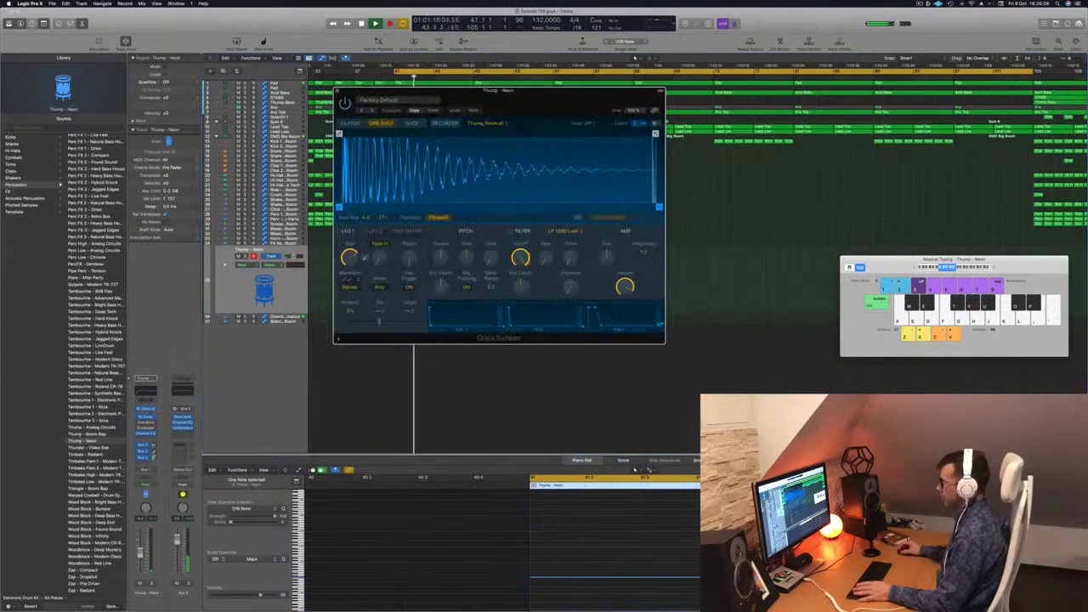
{"action": "left_click_drag", "start_coordinate": [515, 95], "coordinate": [781, 117]}
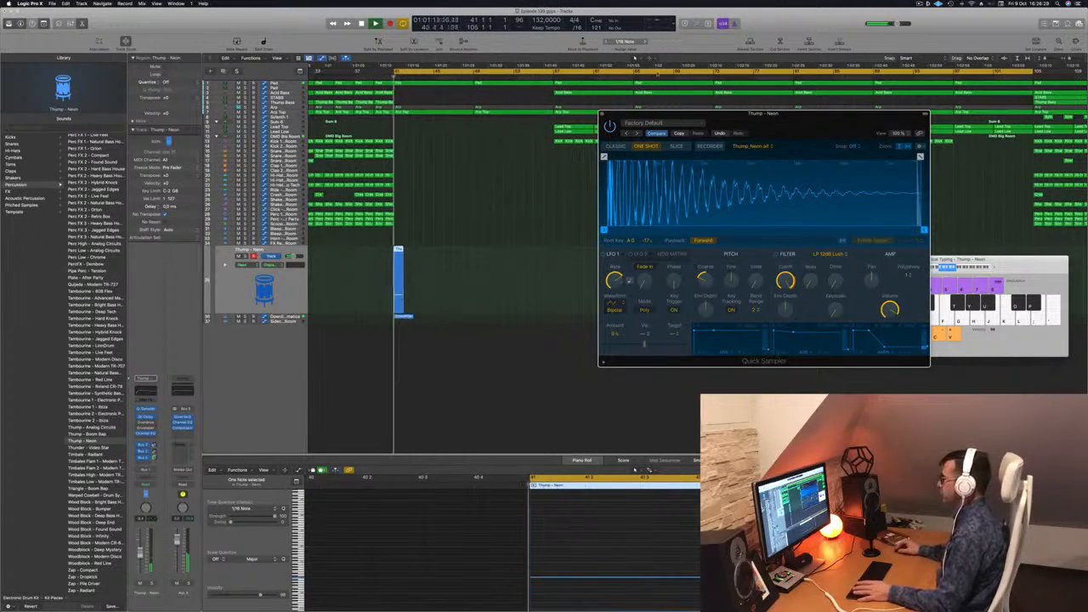
{"action": "key", "text": "super+w"}
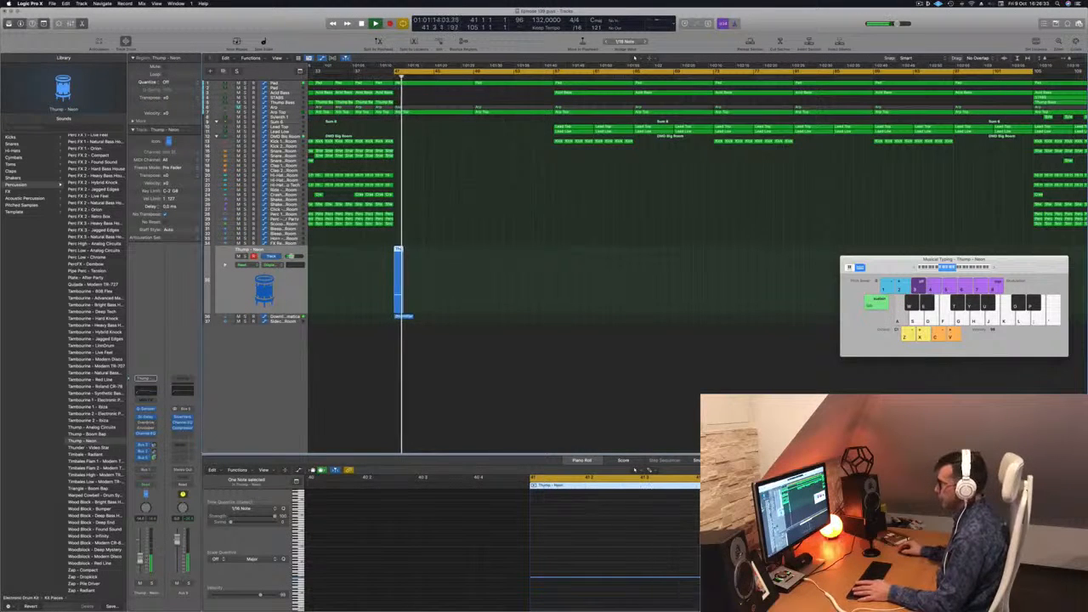
Copy the Thump - Neon and downlifter regions from bar 41 to bar 49.
{"action": "scroll", "coordinate": [464, 244], "scroll_direction": "right", "scroll_amount": 5}
{"action": "scroll", "coordinate": [477, 251], "scroll_direction": "left", "scroll_amount": 5}
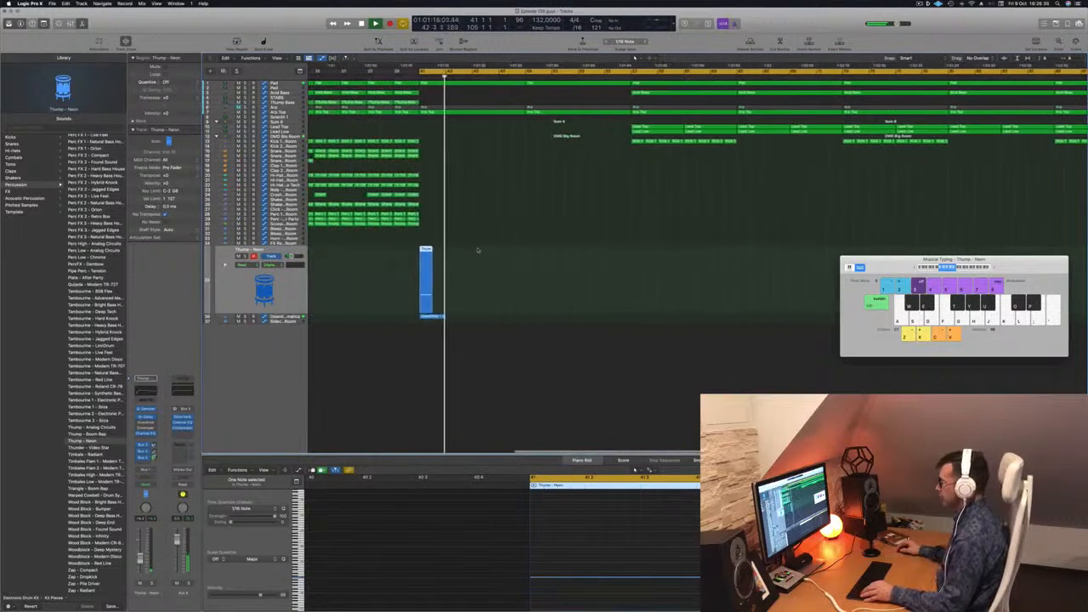
{"action": "scroll", "coordinate": [480, 246], "scroll_direction": "up", "scroll_amount": 1}
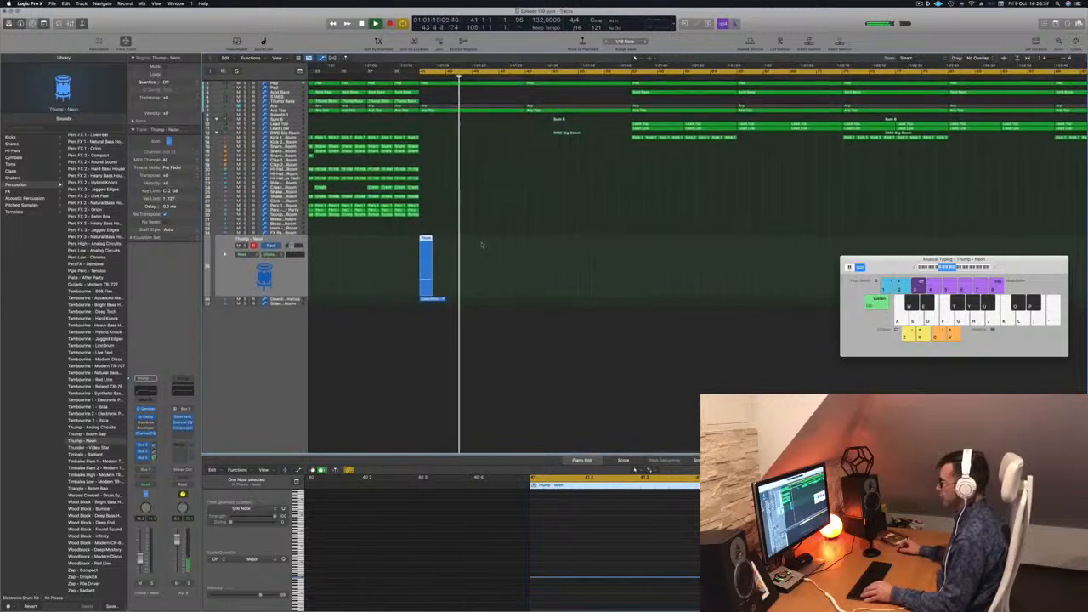
{"action": "scroll", "coordinate": [480, 245], "scroll_direction": "right", "scroll_amount": 3}
{"action": "scroll", "coordinate": [398, 252], "scroll_direction": "right", "scroll_amount": 1}
{"action": "left_click_drag", "start_coordinate": [397, 252], "coordinate": [447, 313]}
{"action": "left_click_drag", "start_coordinate": [424, 239], "coordinate": [549, 238]}
{"action": "scroll", "coordinate": [549, 228], "scroll_direction": "down", "scroll_amount": 2}
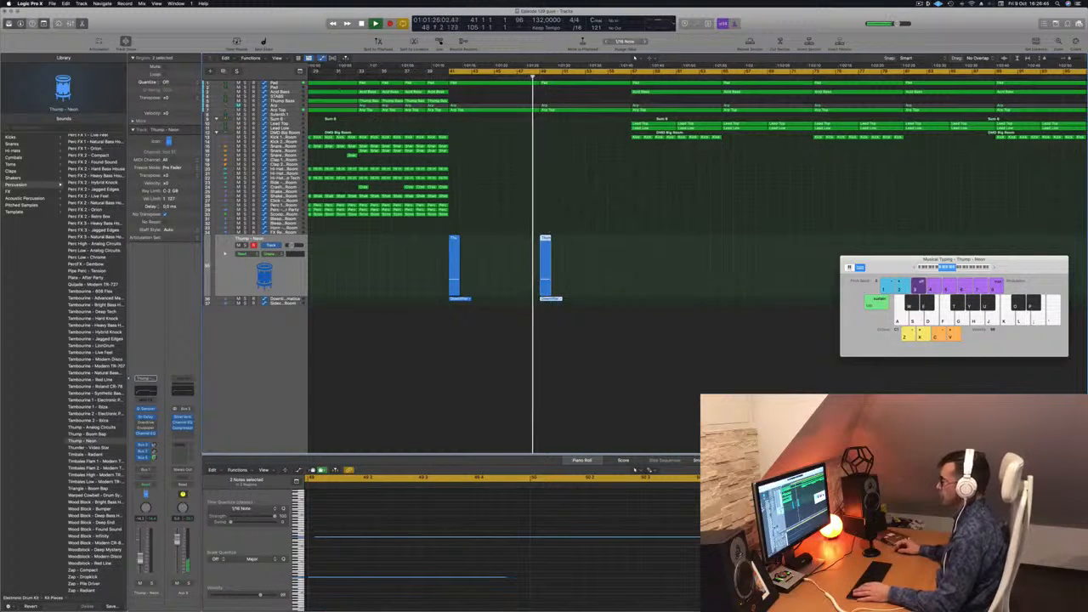
Add a short upward ramp to the Pad track's automation just before bar 49 and replay the section from bar 41.
{"action": "left_click", "coordinate": [275, 83]}
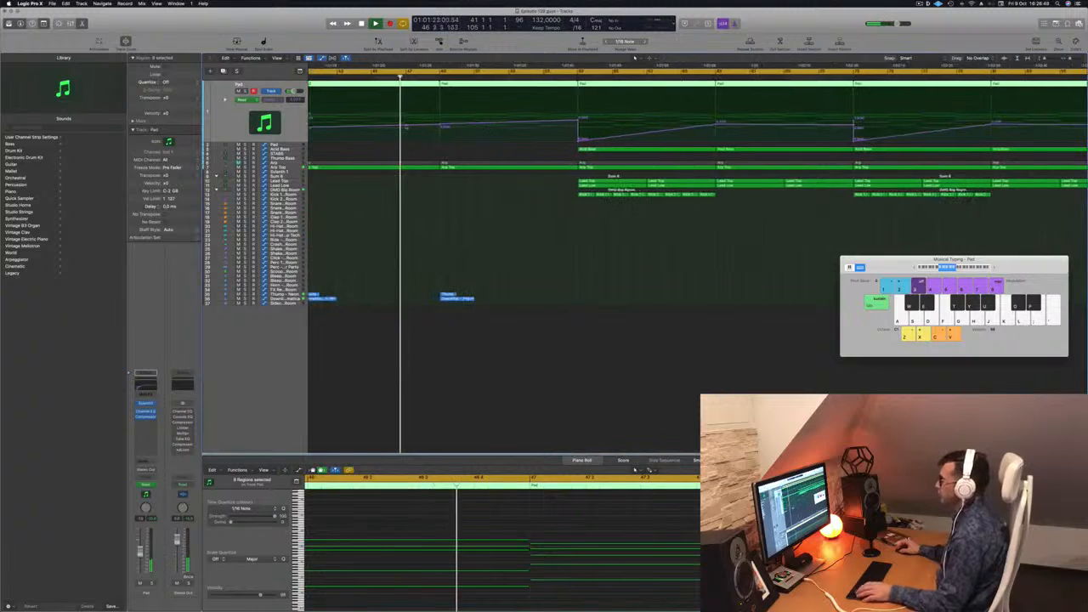
{"action": "key", "text": "space"}
{"action": "left_click", "coordinate": [410, 126]}
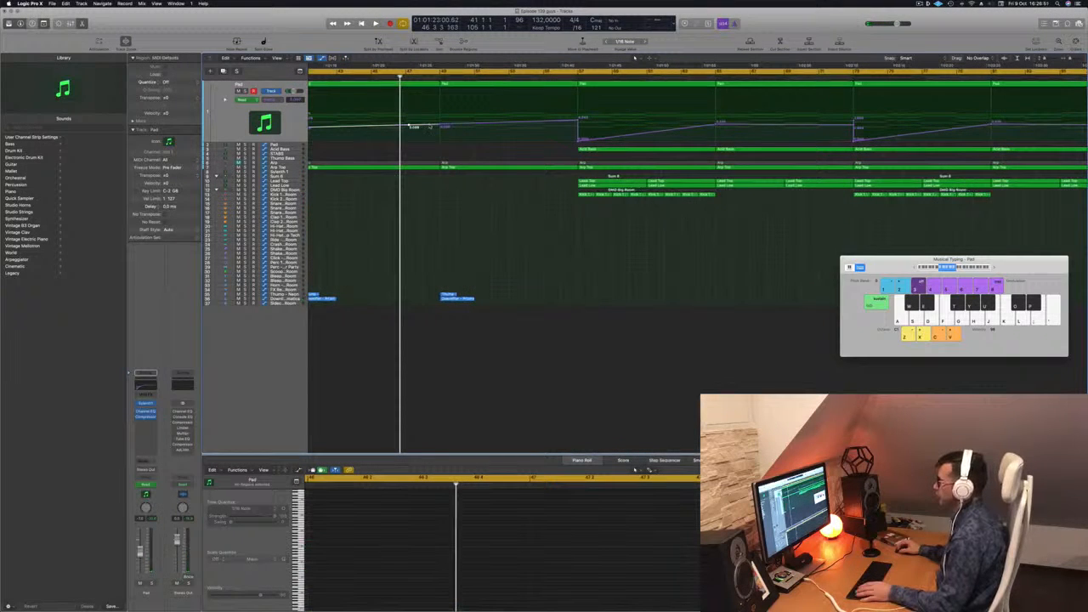
{"action": "mouse_move", "coordinate": [433, 123]}
{"action": "left_mouse_down"}
{"action": "mouse_move", "coordinate": [440, 105]}
{"action": "mouse_move", "coordinate": [414, 126]}
{"action": "mouse_move", "coordinate": [424, 126]}
{"action": "left_mouse_up"}
{"action": "left_click", "coordinate": [431, 108]}
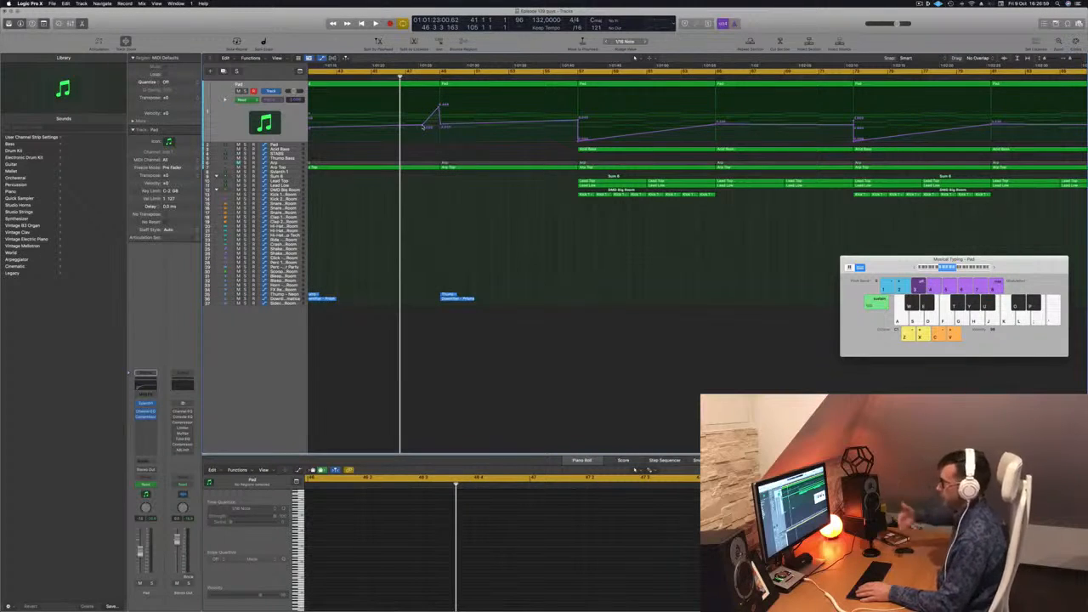
{"action": "key", "text": "space"}
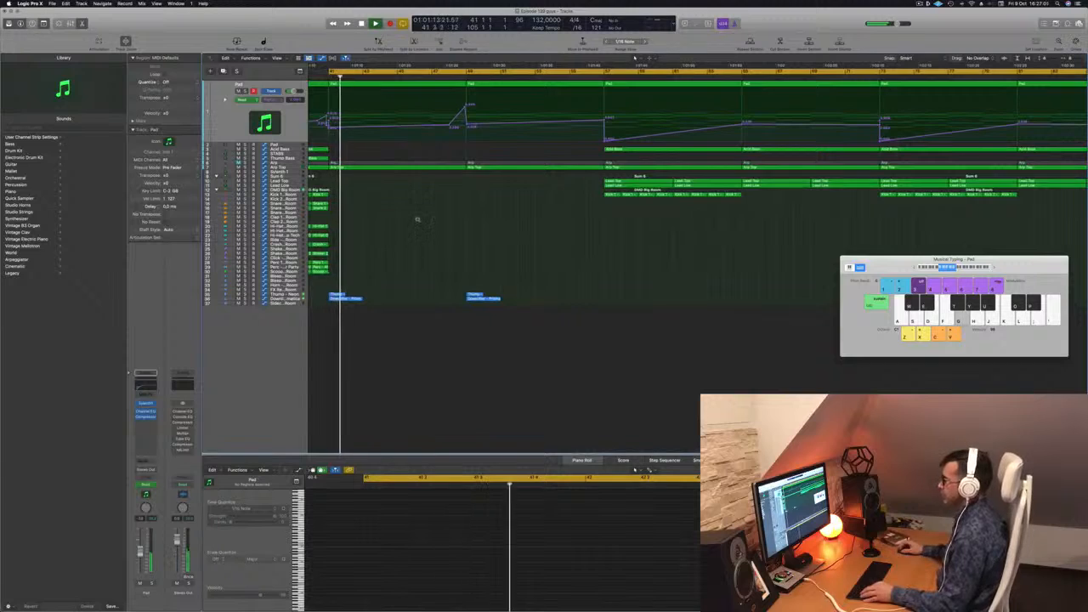
{"action": "key", "text": "super+Left"}
{"action": "key", "text": "super+Right"}
{"action": "key", "text": "super+Right"}
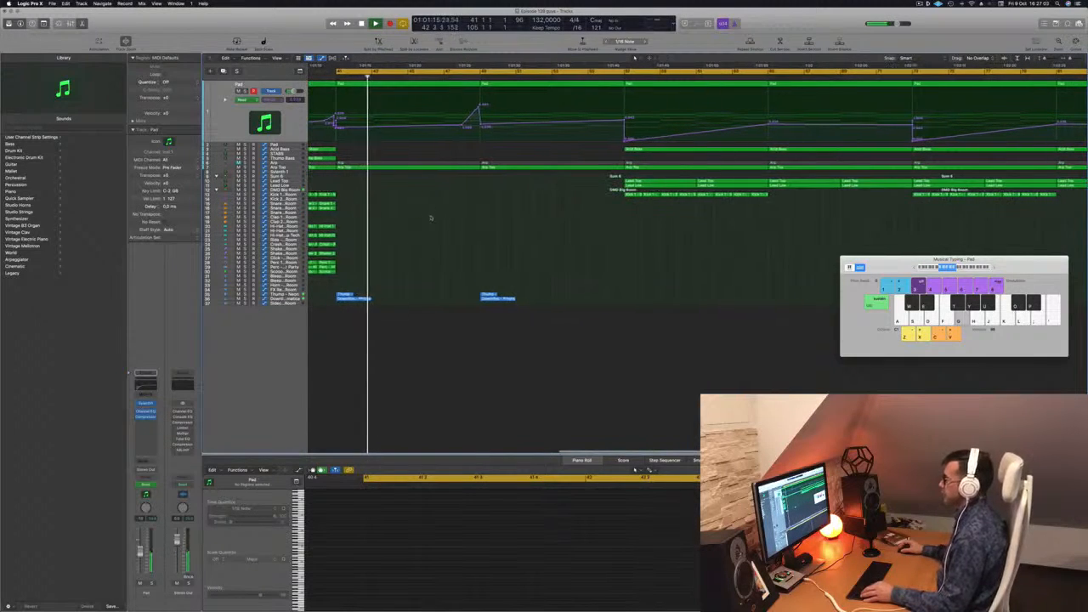
{"action": "key", "text": "super+Left"}
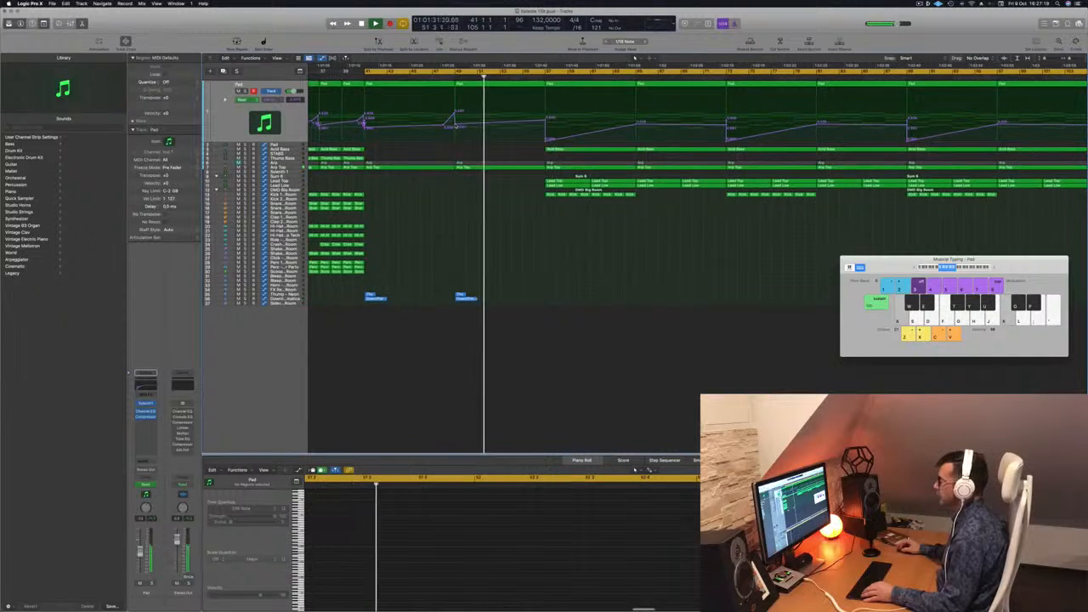
Copy the Acid Bass region from bar 57 to bar 49 and listen to the section from bar 41.
{"action": "left_click", "coordinate": [597, 150]}
{"action": "left_click_drag", "start_coordinate": [597, 150], "coordinate": [507, 151]}
{"action": "key", "text": "space"}
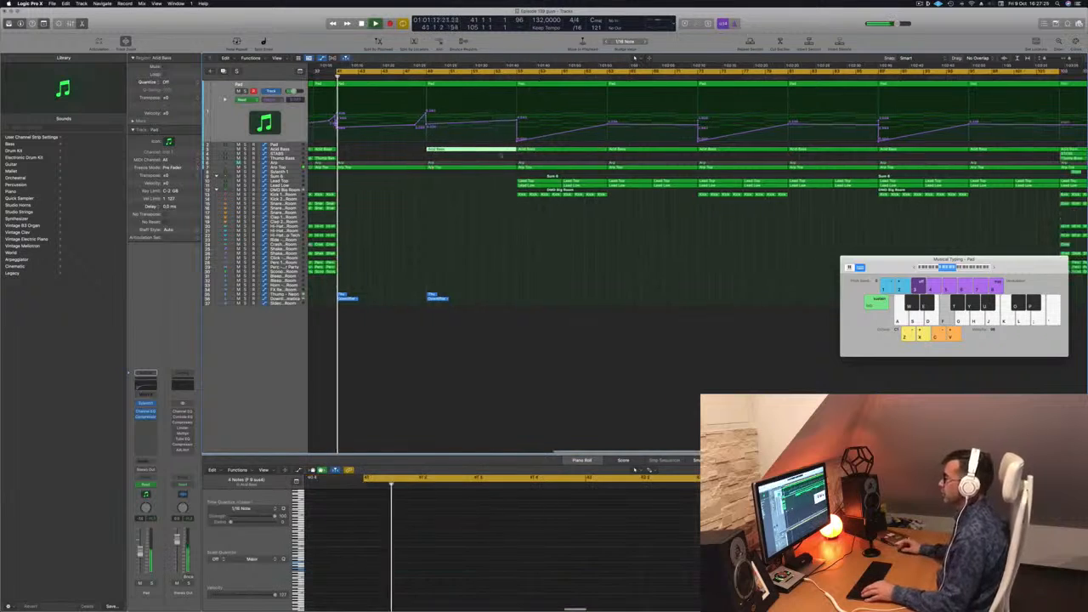
{"action": "scroll", "coordinate": [423, 218], "scroll_direction": "down", "scroll_amount": 2}
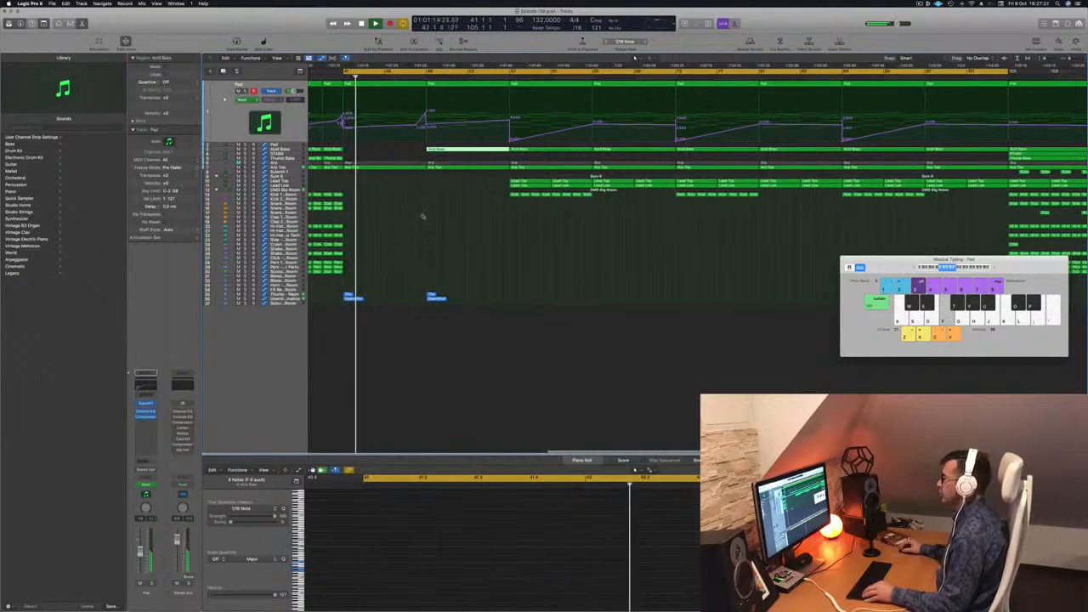
{"action": "scroll", "coordinate": [451, 217], "scroll_direction": "left", "scroll_amount": 2}
{"action": "scroll", "coordinate": [484, 216], "scroll_direction": "left", "scroll_amount": 3}
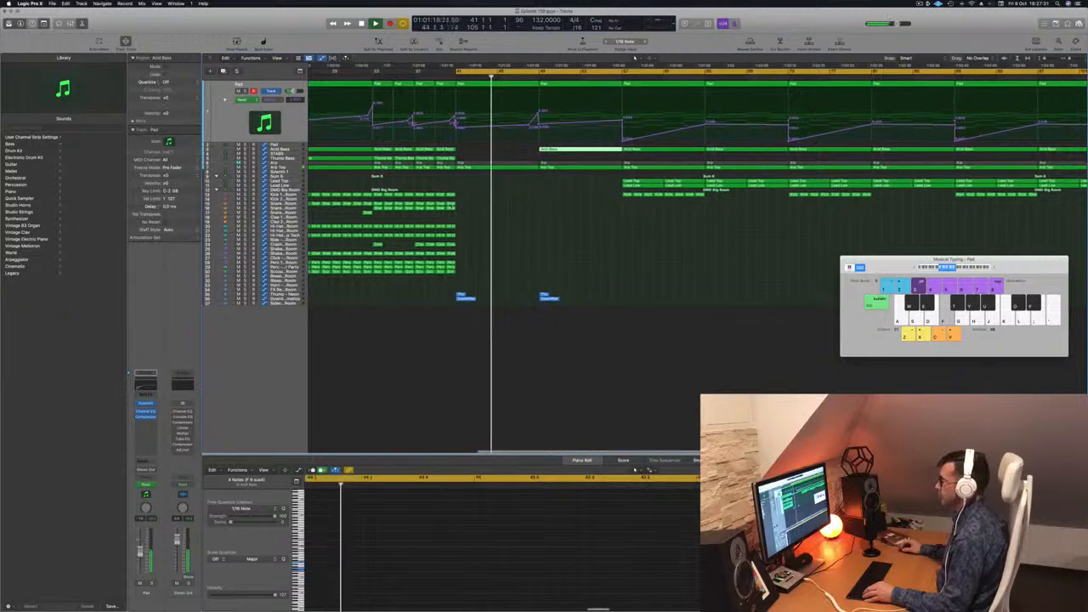
{"action": "key", "text": "super+Left"}
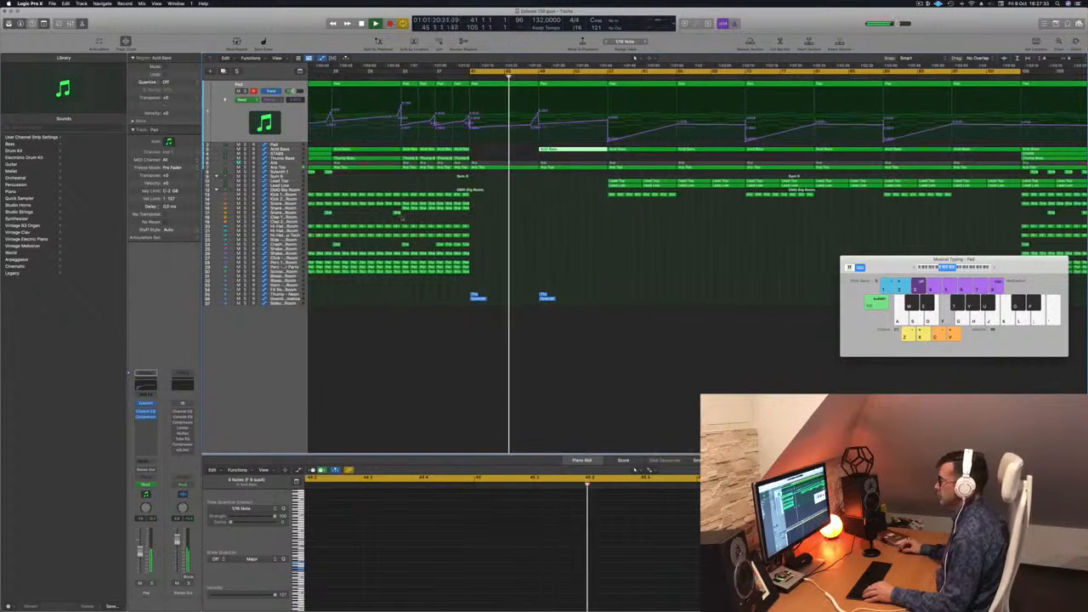
Move the starting point of the Pad automation ramp before bar 49 slightly to make the rise shorter.
{"action": "left_click", "coordinate": [396, 213]}
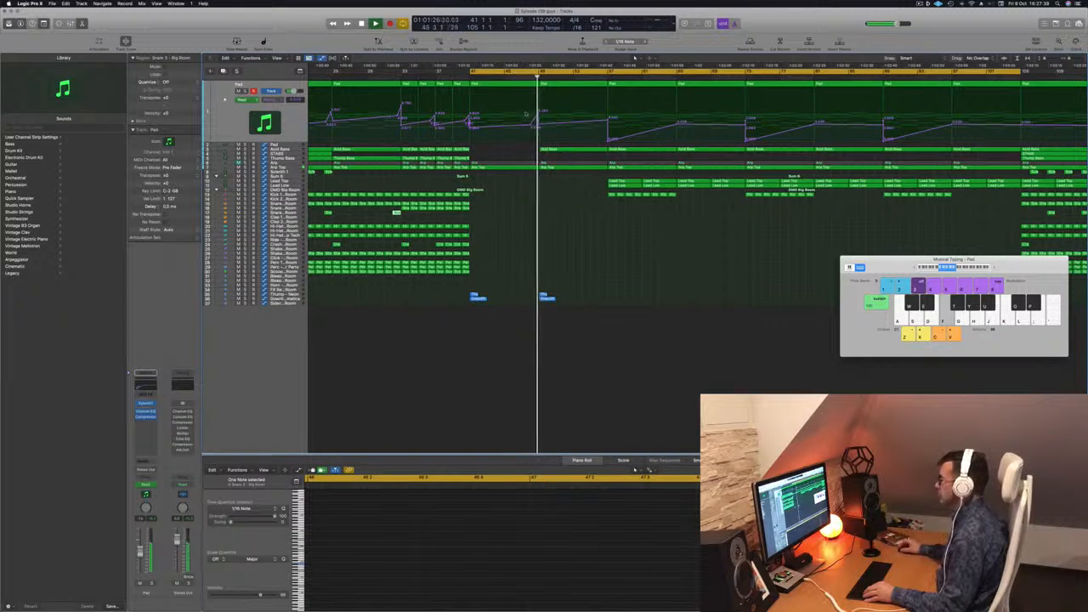
{"action": "key", "text": "super+Right"}
{"action": "key", "text": "super+Right"}
{"action": "key", "text": "super+Right"}
{"action": "key", "text": "super+Right"}
{"action": "key", "text": "super+Right"}
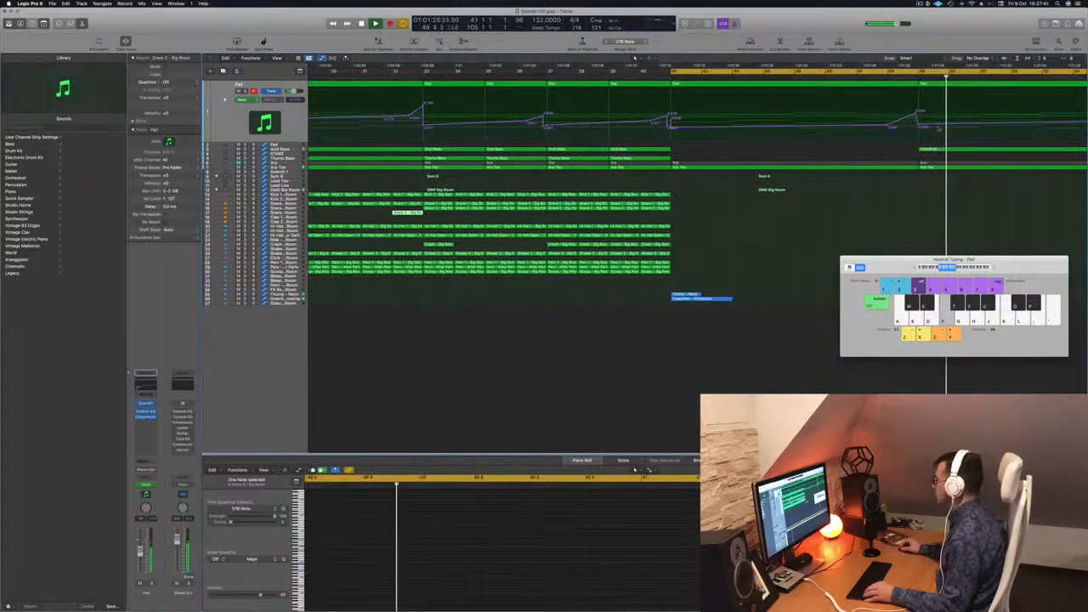
{"action": "left_click", "coordinate": [892, 126]}
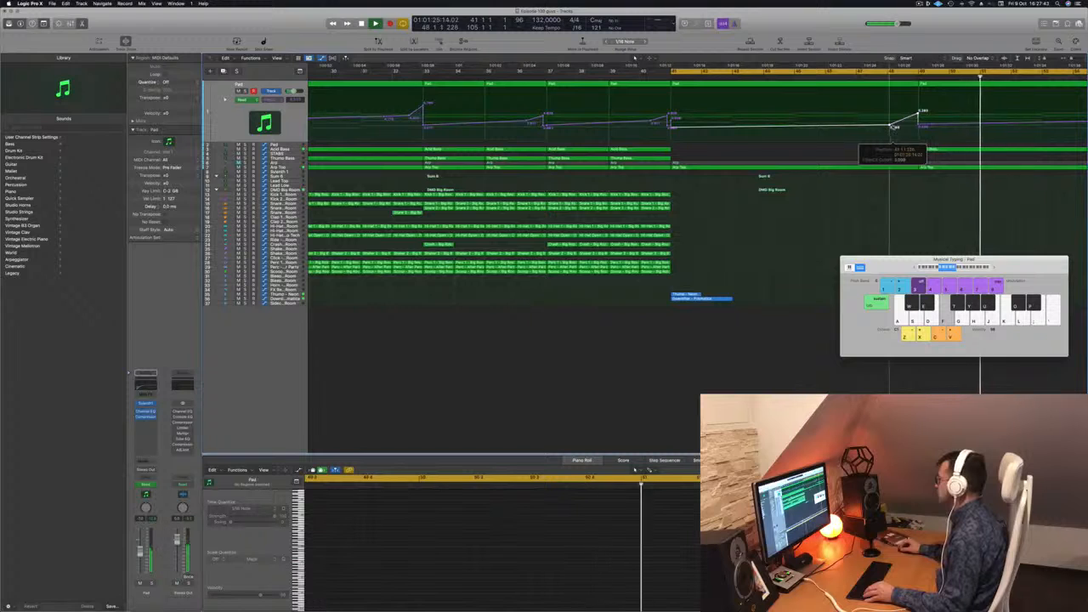
{"action": "left_click_drag", "start_coordinate": [891, 125], "coordinate": [903, 126]}
{"action": "scroll", "coordinate": [907, 128], "scroll_direction": "down", "scroll_amount": 5}
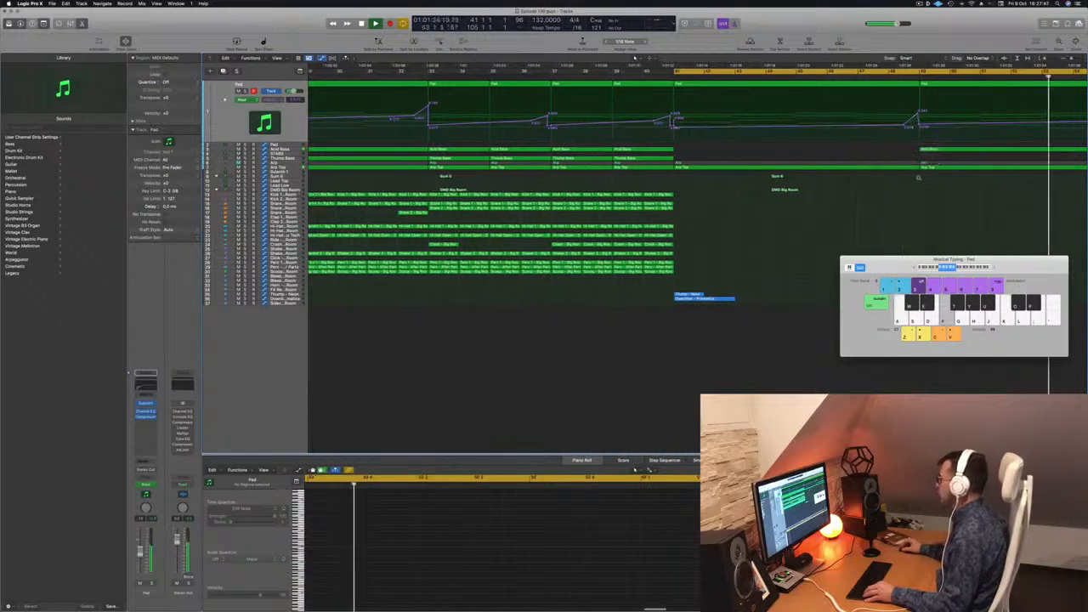
Delete the Lead Top and Lead Low regions in the eight bars starting at bar 57.
{"action": "scroll", "coordinate": [926, 223], "scroll_direction": "right", "scroll_amount": 5}
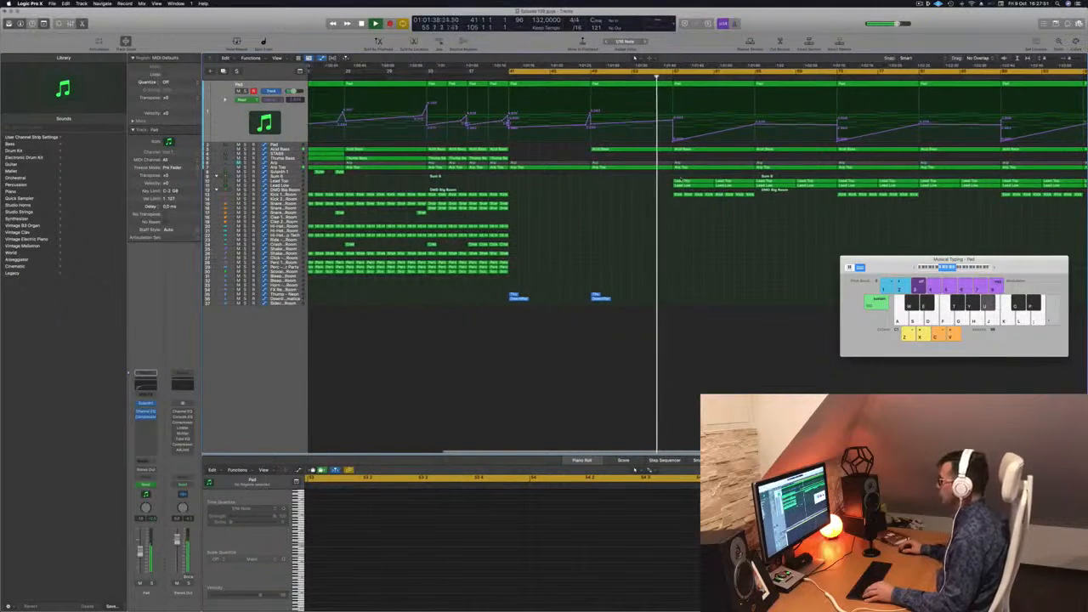
{"action": "left_click", "coordinate": [680, 182]}
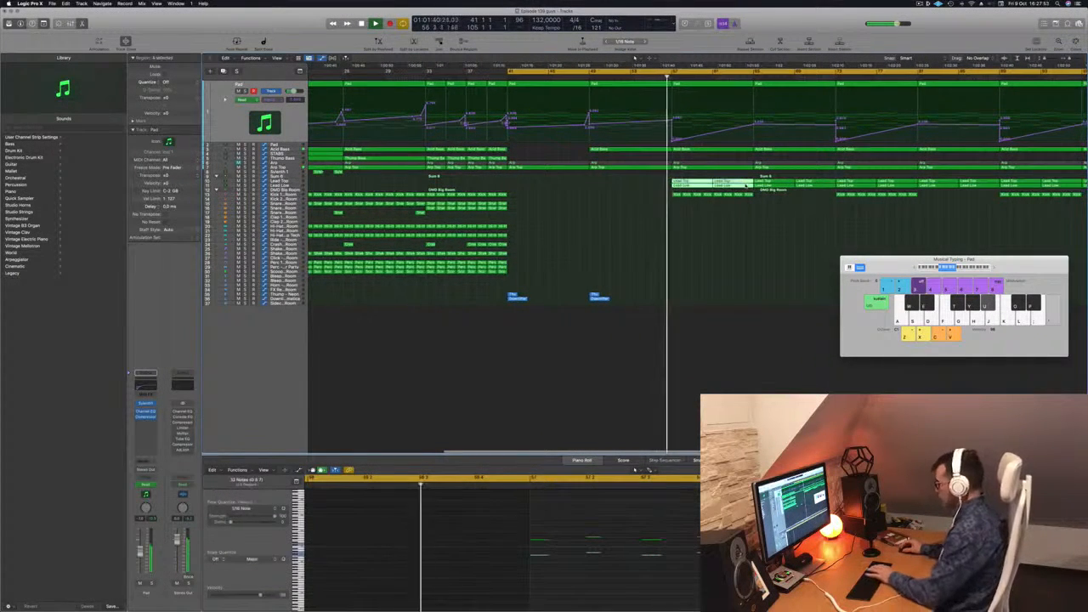
{"action": "key", "text": "Delete"}
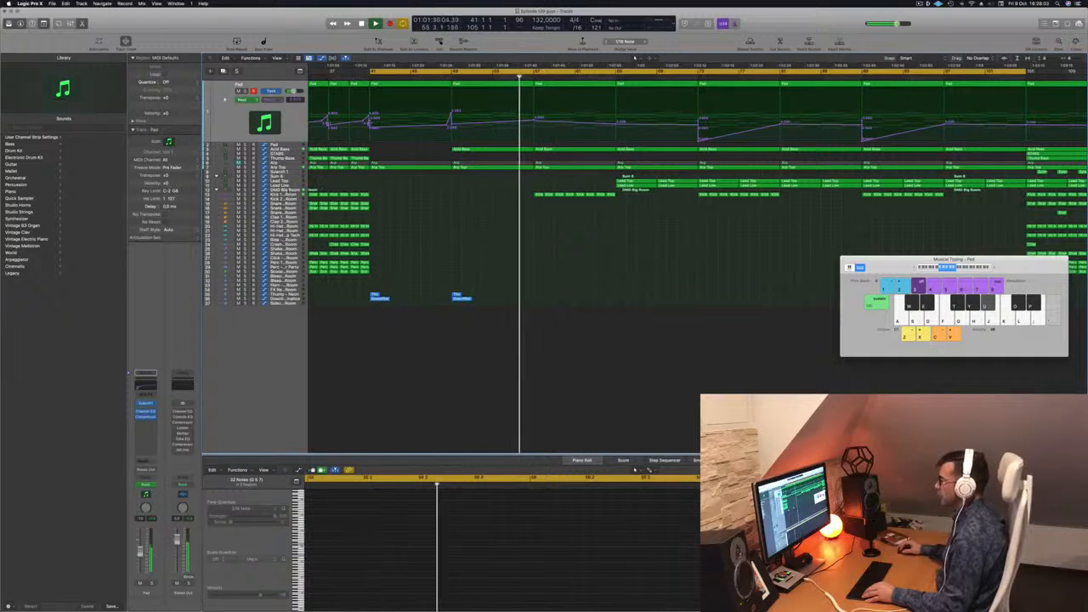
Raise the low cut in the Kick 1 - Big Room Channel EQ to about 400 Hz and replay the kick's entry at bar 57.
{"action": "left_click", "coordinate": [284, 189]}
{"action": "key", "text": "Down"}
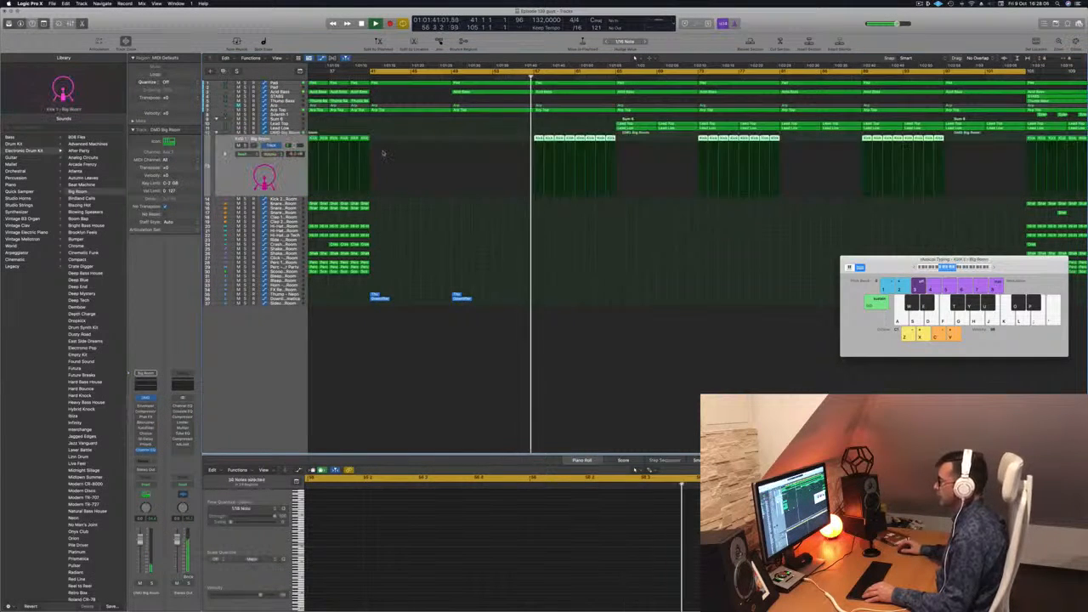
{"action": "left_click", "coordinate": [153, 372]}
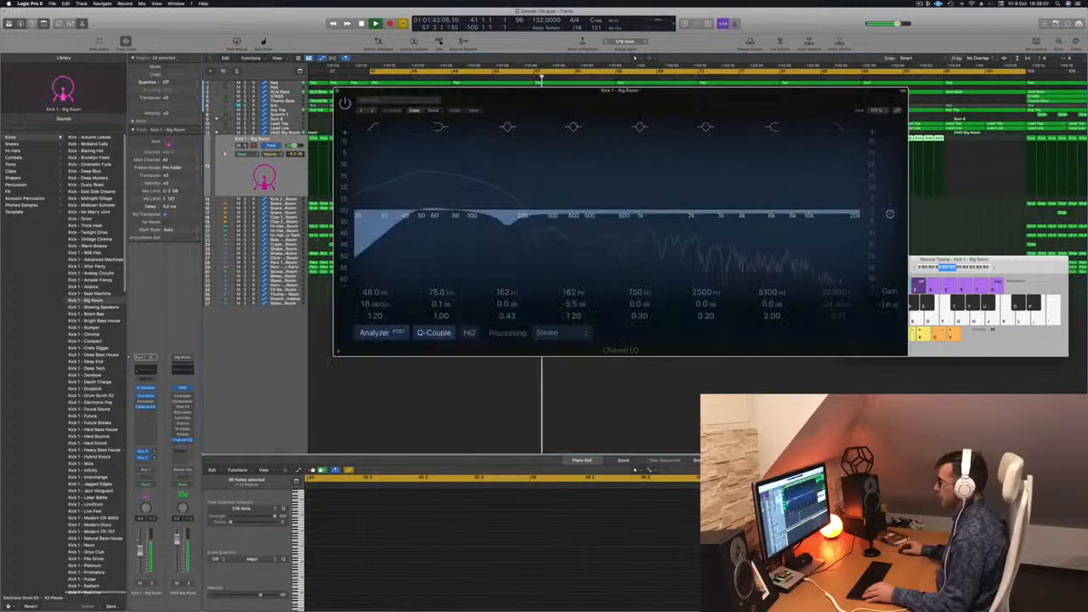
{"action": "left_click_drag", "start_coordinate": [375, 210], "coordinate": [567, 208]}
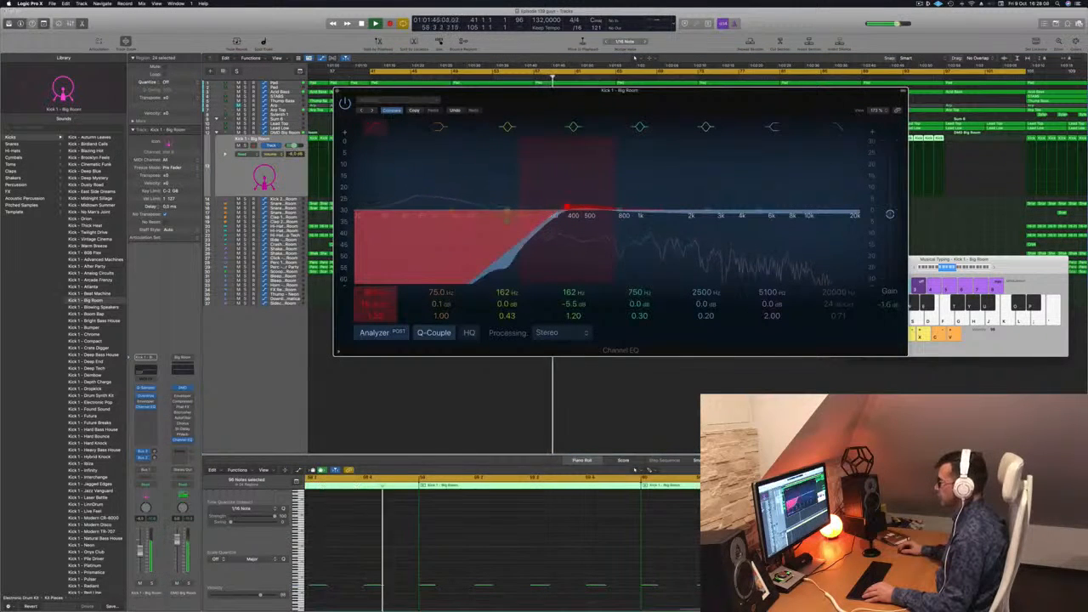
{"action": "left_click", "coordinate": [337, 91]}
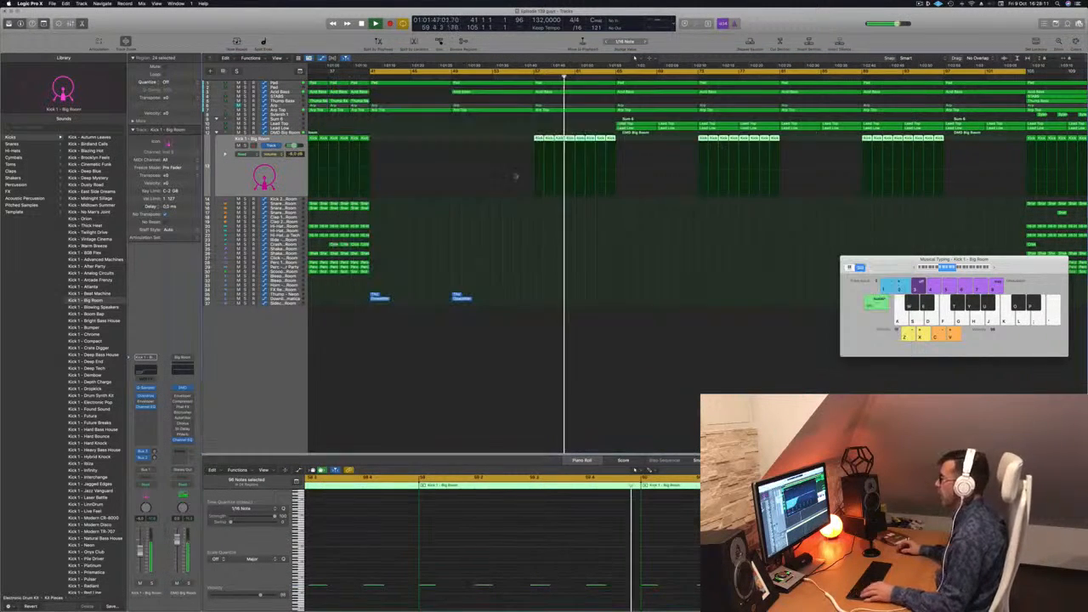
{"action": "left_click", "coordinate": [520, 77]}
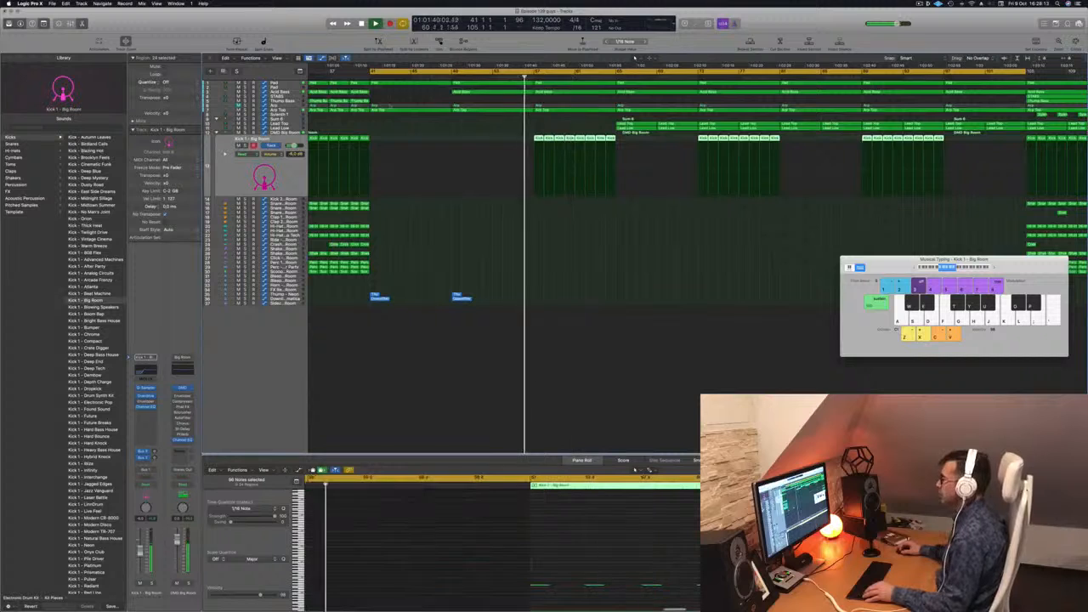
Pull the Arp Top automation peak at bar 57 down to a low value so it rises gradually from there.
{"action": "left_click", "coordinate": [529, 110]}
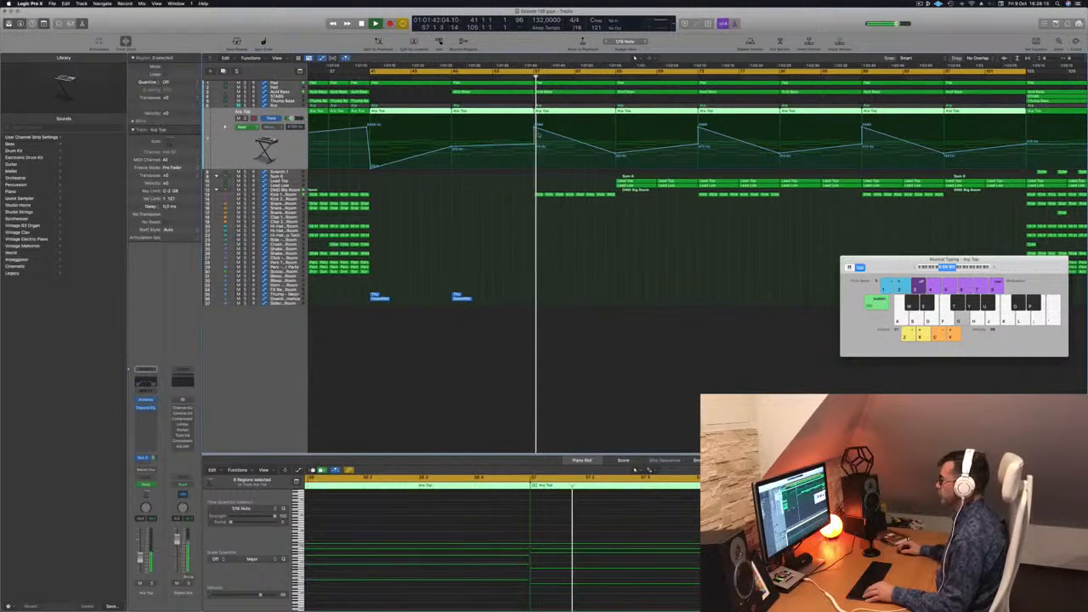
{"action": "left_click_drag", "start_coordinate": [538, 156], "coordinate": [534, 165]}
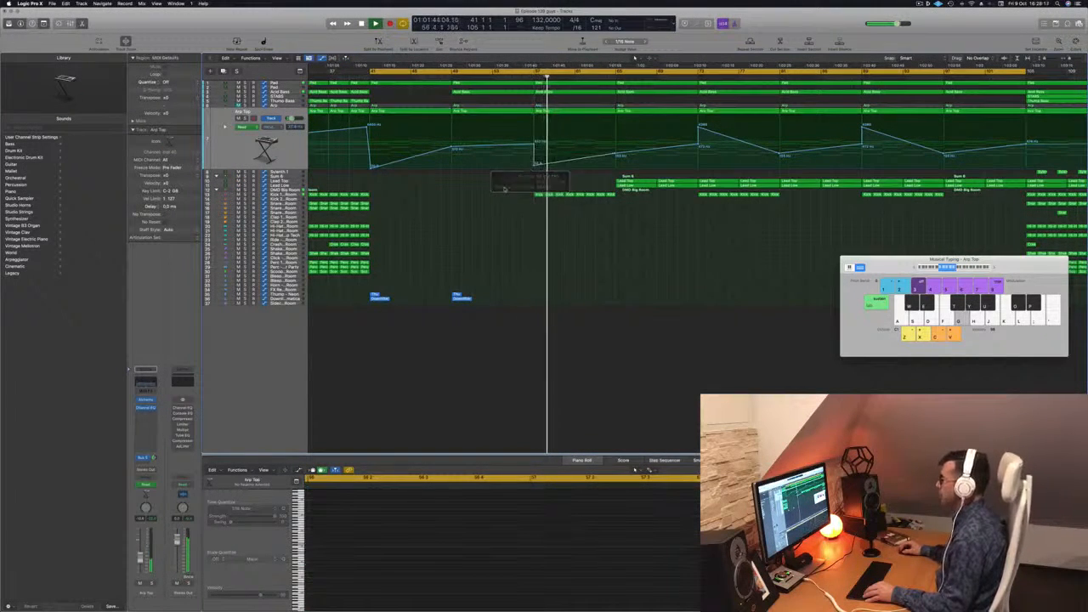
{"action": "key", "text": "super+Left"}
{"action": "key", "text": "super+Left"}
{"action": "key", "text": "super+Left"}
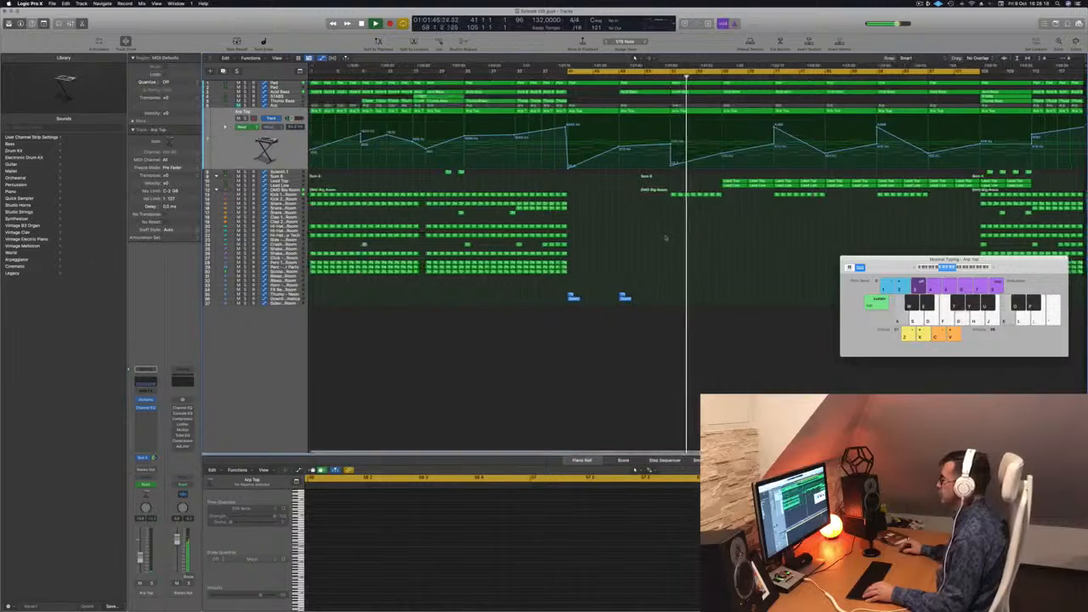
Save the project and copy the Thump - Neon and downlifter regions to bar 57.
{"action": "left_click_drag", "start_coordinate": [920, 259], "coordinate": [863, 321]}
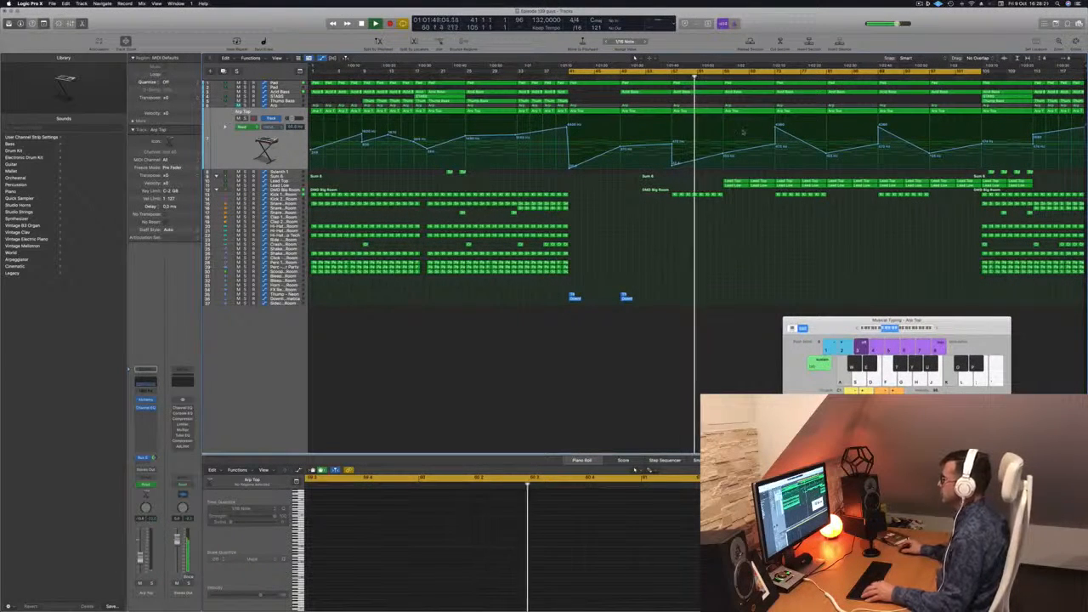
{"action": "key", "text": "Return"}
{"action": "key", "text": "super+s"}
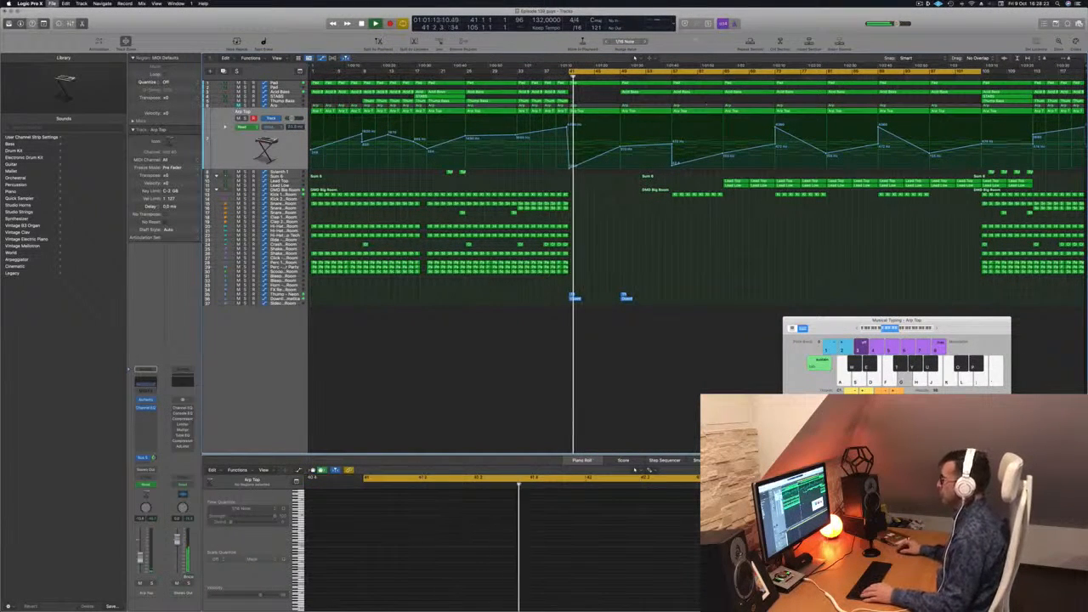
{"action": "left_click_drag", "start_coordinate": [603, 286], "coordinate": [677, 297]}
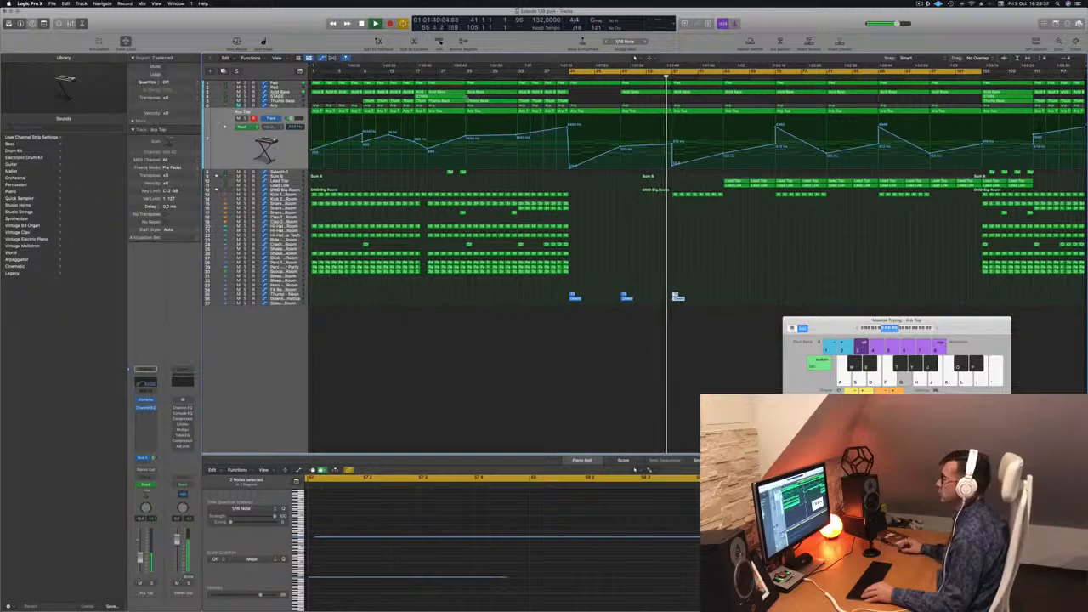
Copy the eight-bar STABS region from bar 17 to bar 57 and duplicate its opening chord notes to fill the gaps.
{"action": "left_click", "coordinate": [464, 97]}
{"action": "left_click_drag", "start_coordinate": [441, 97], "coordinate": [701, 101]}
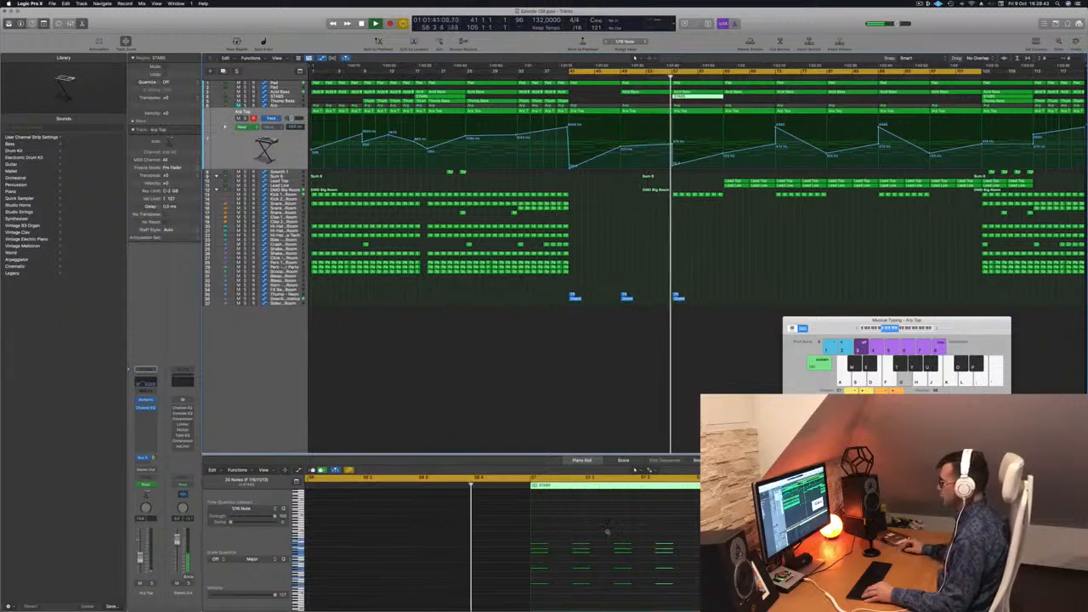
{"action": "scroll", "coordinate": [609, 532], "scroll_direction": "down", "scroll_amount": 6}
{"action": "scroll", "coordinate": [685, 545], "scroll_direction": "up", "scroll_amount": 3}
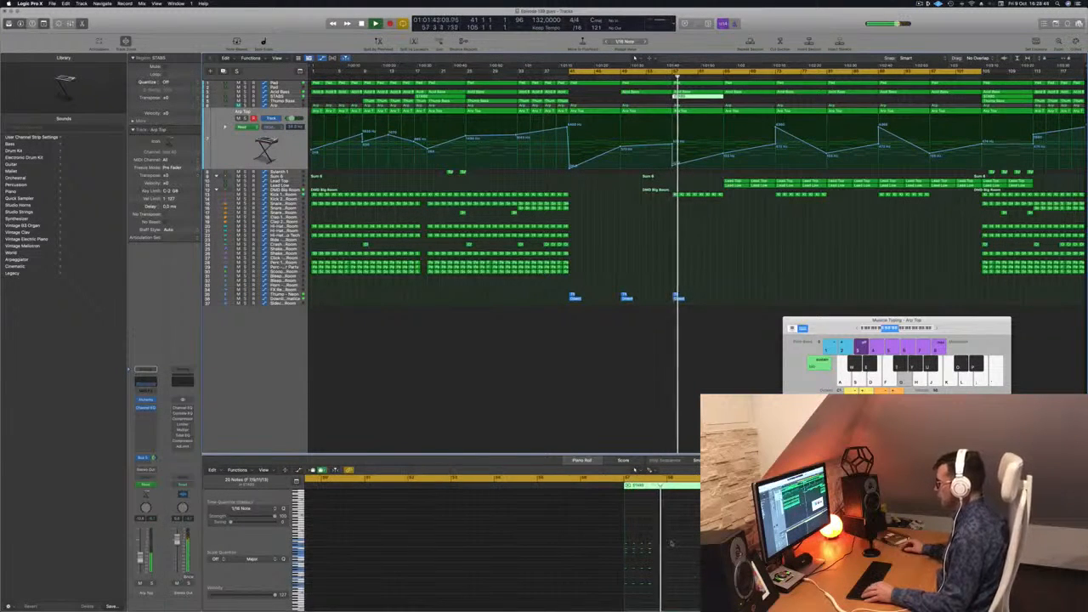
{"action": "left_click_drag", "start_coordinate": [611, 515], "coordinate": [687, 570]}
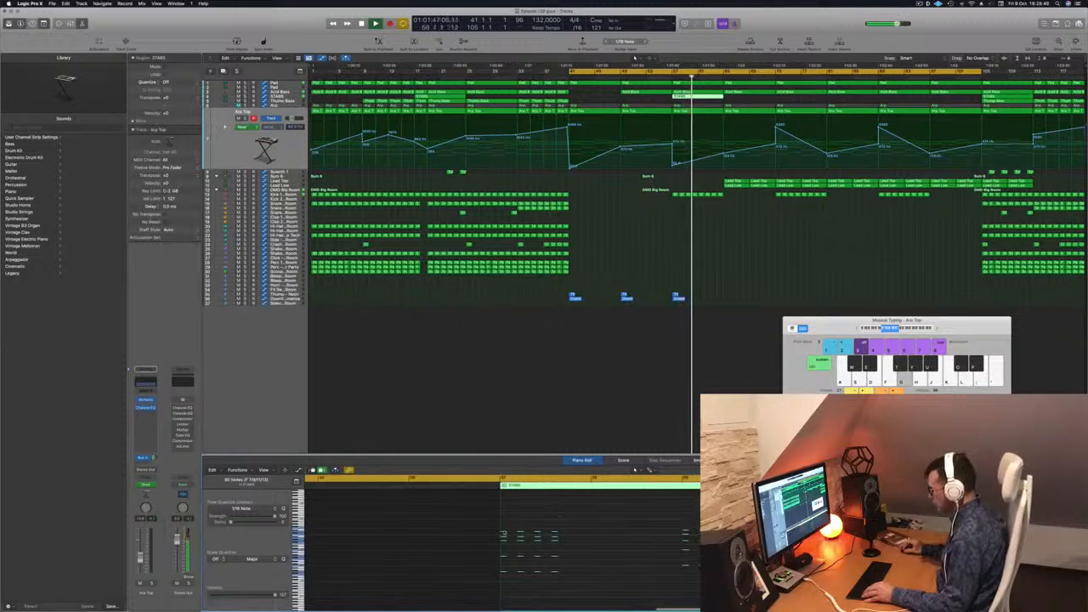
{"action": "left_click_drag", "start_coordinate": [503, 535], "coordinate": [572, 536]}
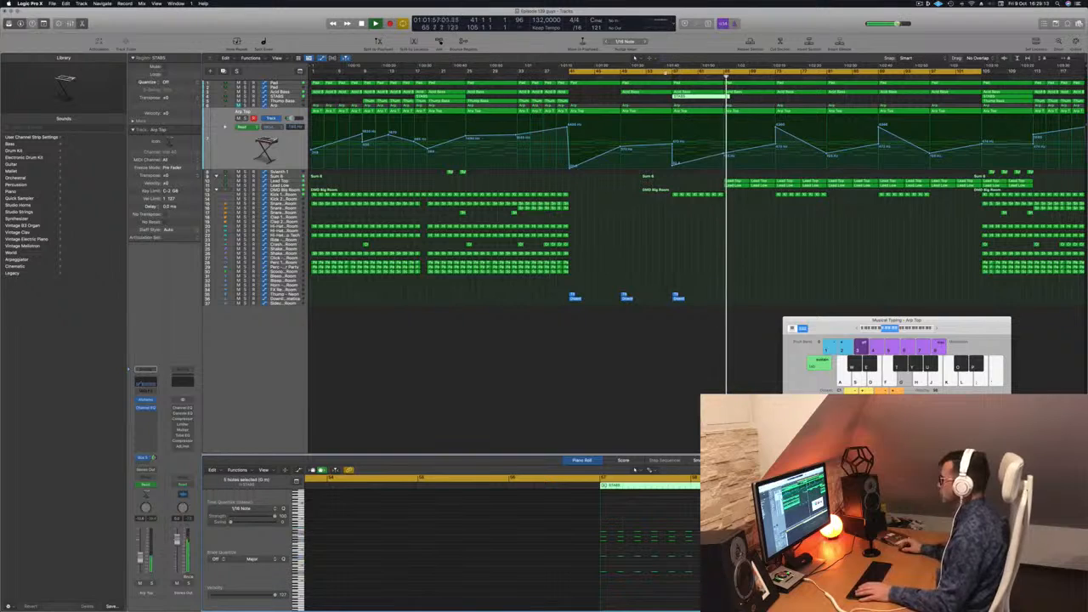
Start the cycle range at bar 57, fill further gaps in the STABS region with repeated chord notes, and replay it.
{"action": "left_click", "coordinate": [665, 76]}
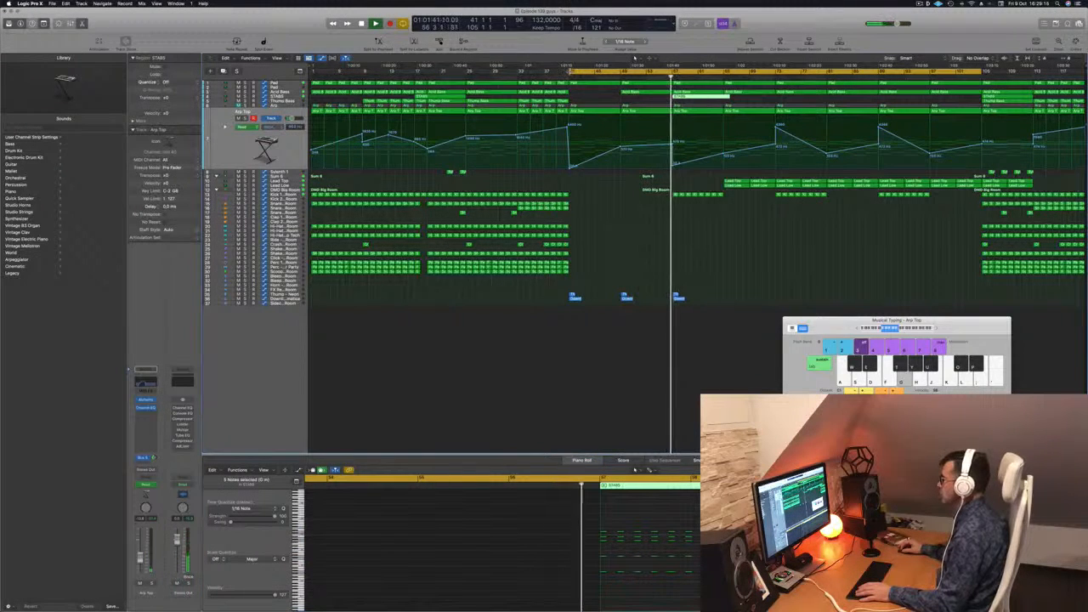
{"action": "left_click_drag", "start_coordinate": [569, 71], "coordinate": [660, 72]}
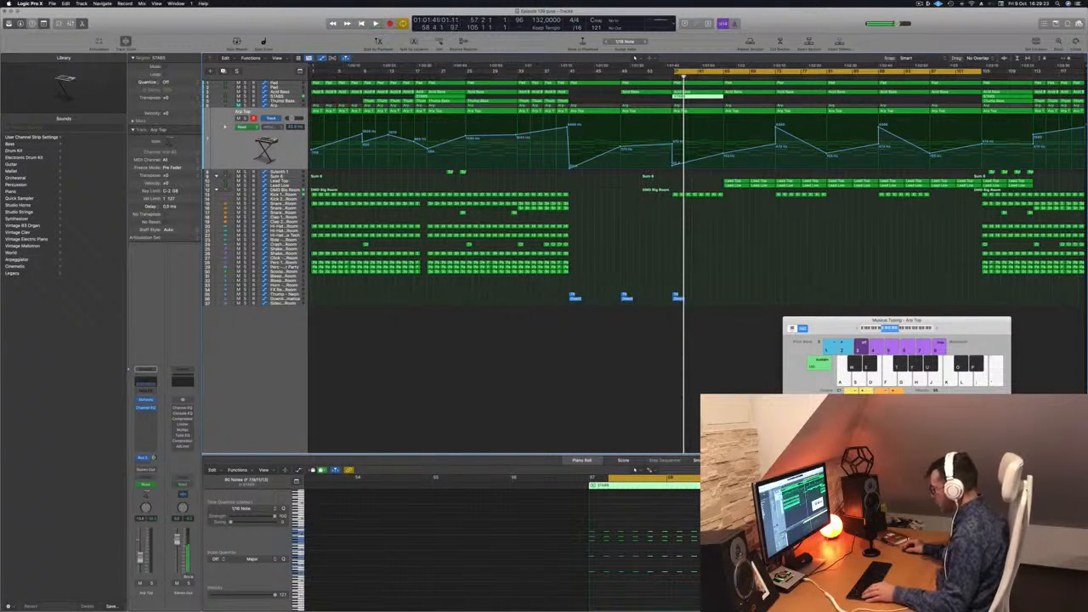
{"action": "left_click_drag", "start_coordinate": [704, 585], "coordinate": [661, 525]}
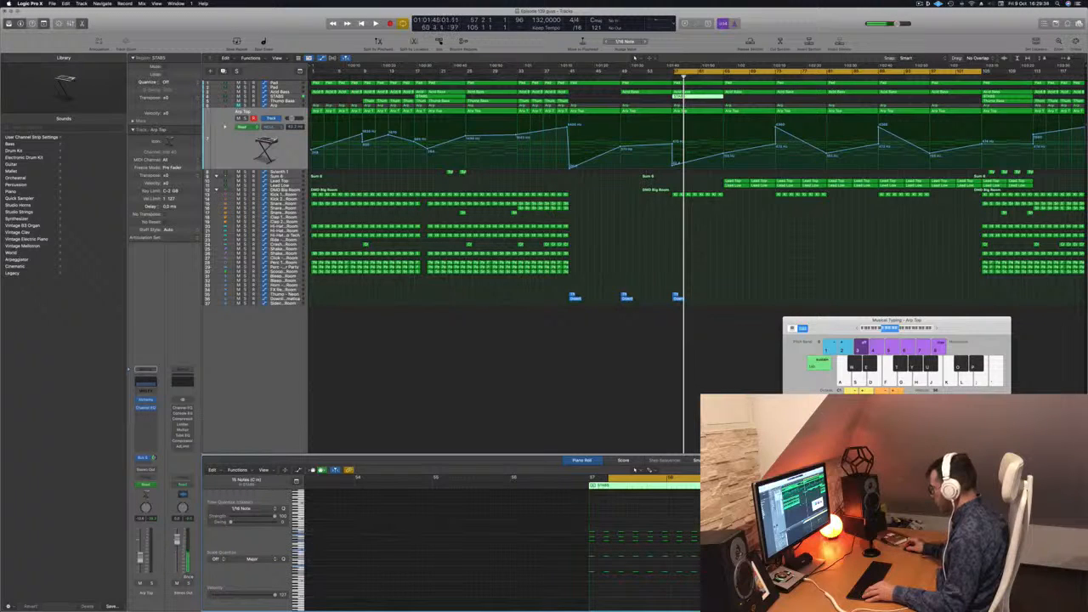
{"action": "scroll", "coordinate": [502, 544], "scroll_direction": "right", "scroll_amount": 4}
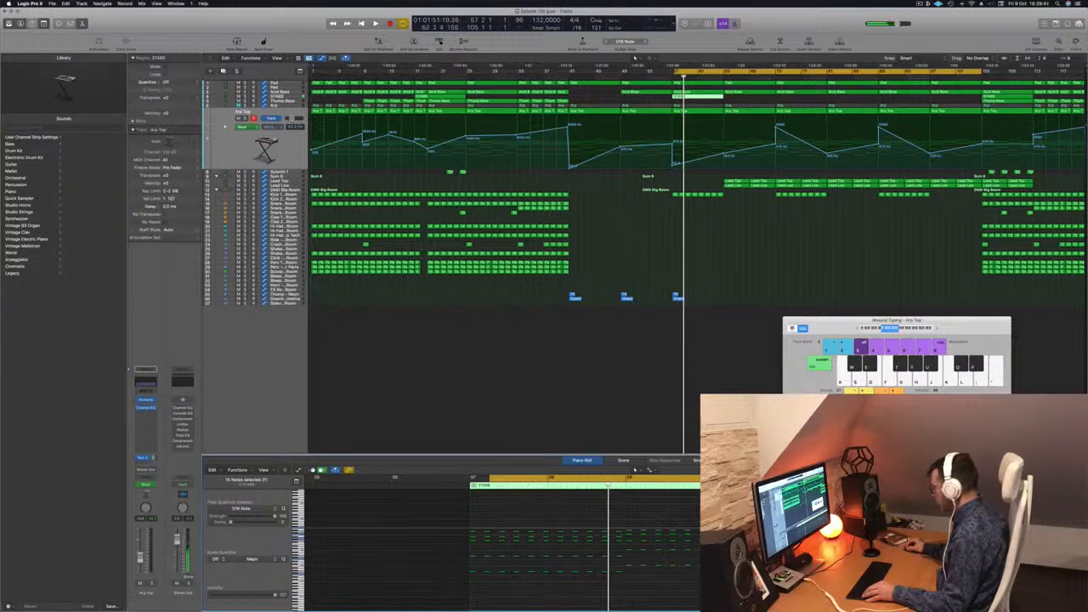
{"action": "scroll", "coordinate": [502, 544], "scroll_direction": "right", "scroll_amount": 4}
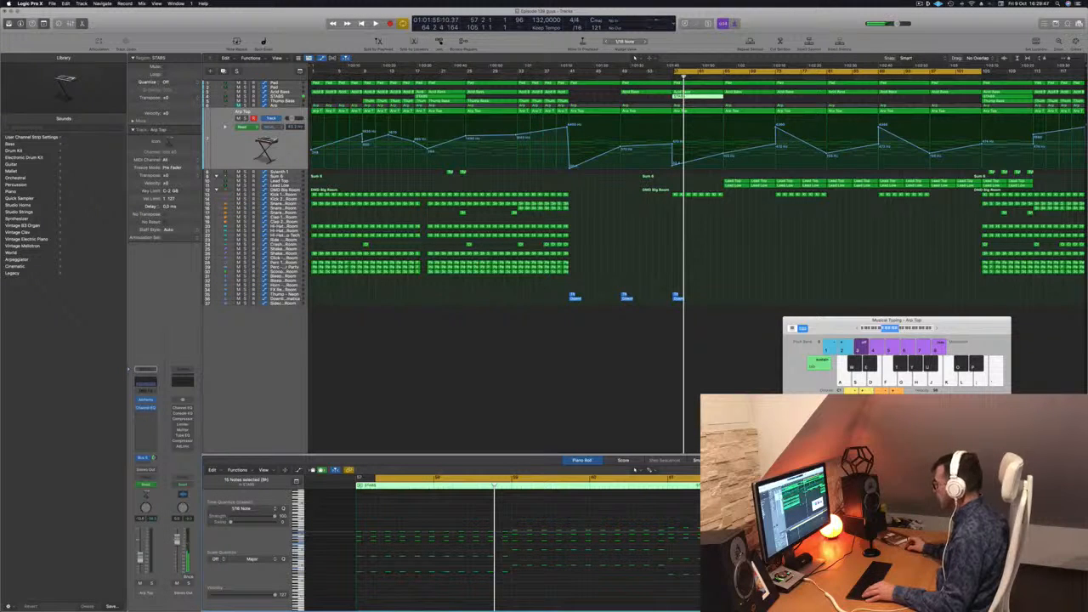
{"action": "key", "text": "space"}
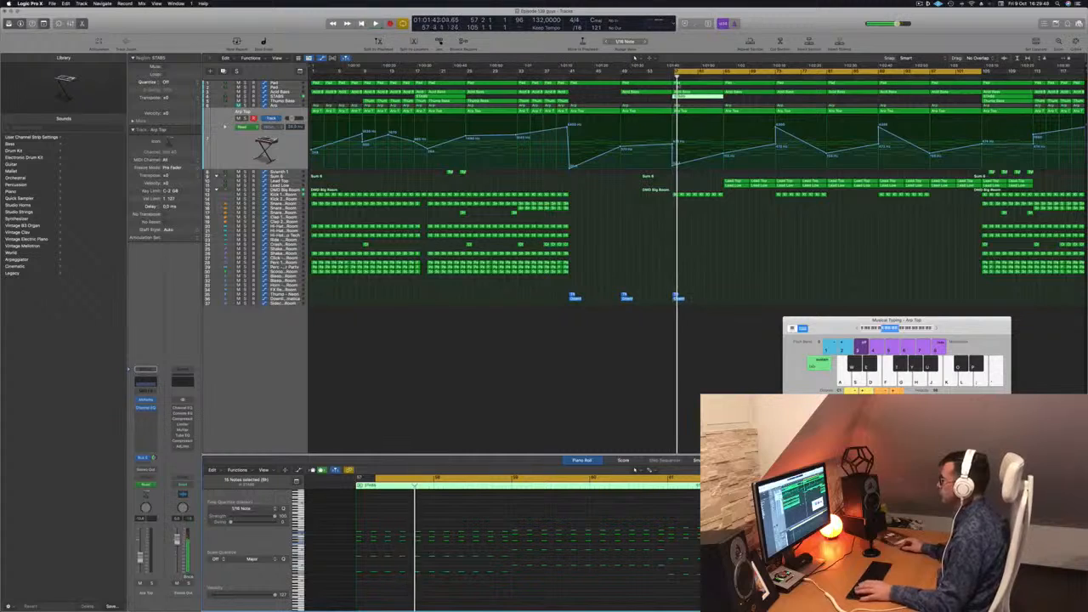
{"action": "key", "text": "space"}
{"action": "key", "text": "space"}
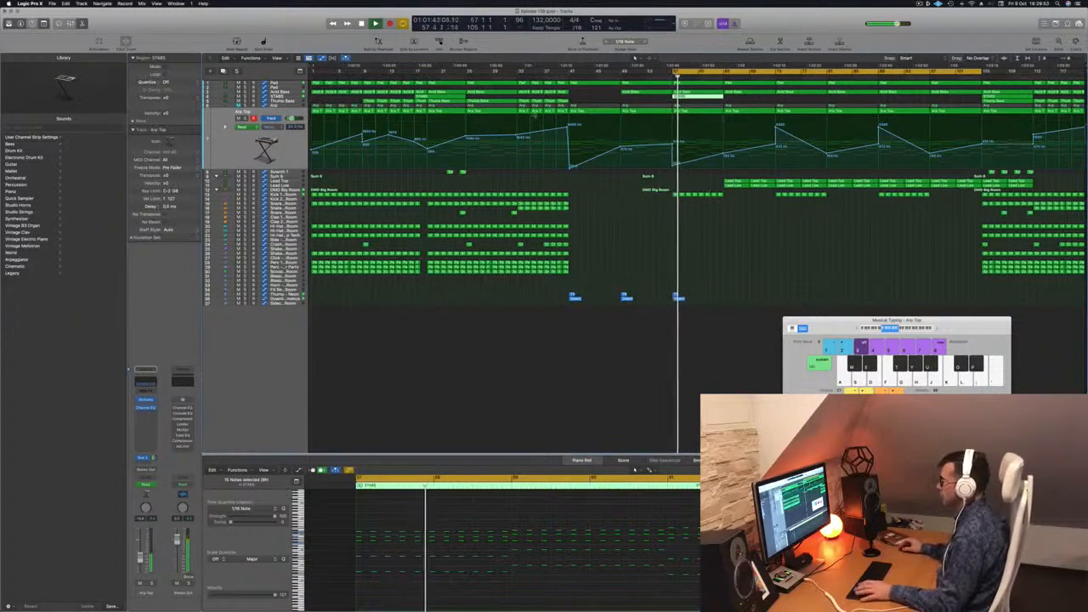
{"action": "key", "text": "space"}
{"action": "key", "text": "space"}
Open the STABS track's Sylenth1 instrument, dismissing its update notice, and place its window below the arrangement's regions.
{"action": "left_click", "coordinate": [281, 96]}
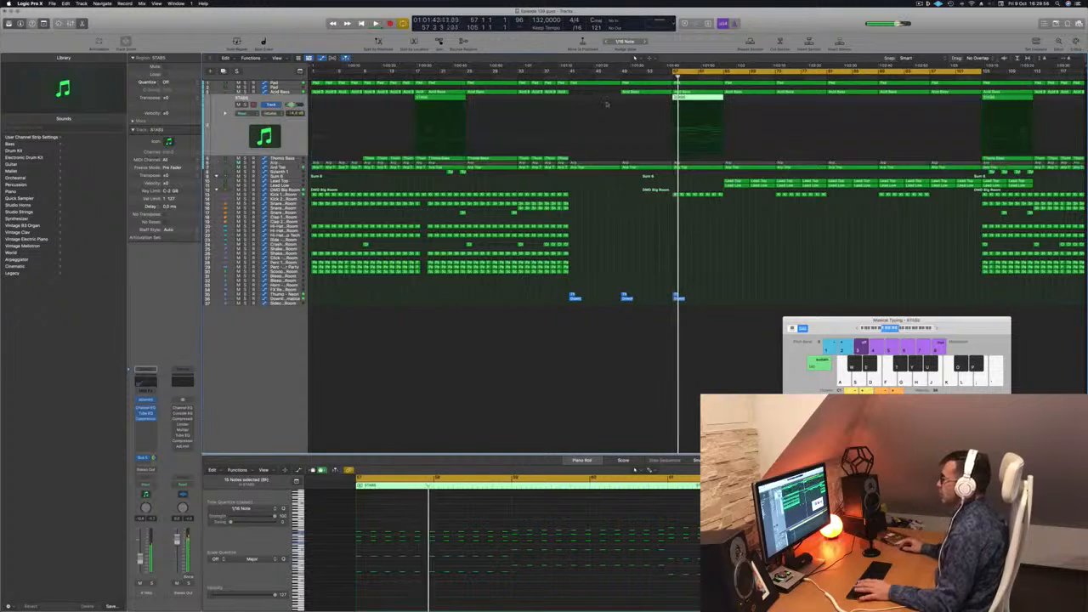
{"action": "key", "text": "space"}
{"action": "key", "text": "space"}
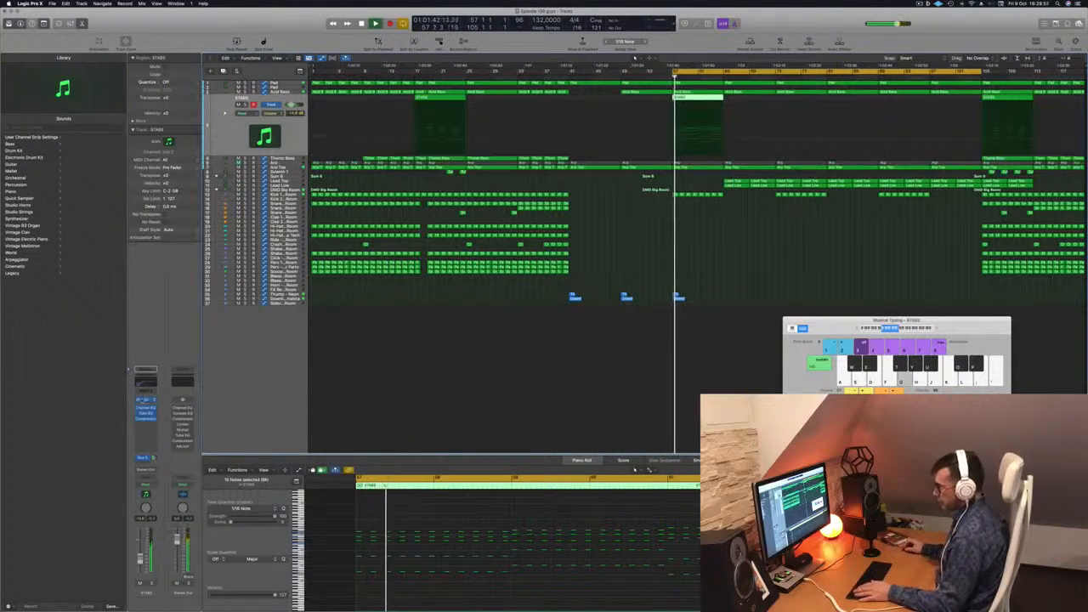
{"action": "key", "text": "v"}
{"action": "key", "text": "space"}
{"action": "key", "text": "space"}
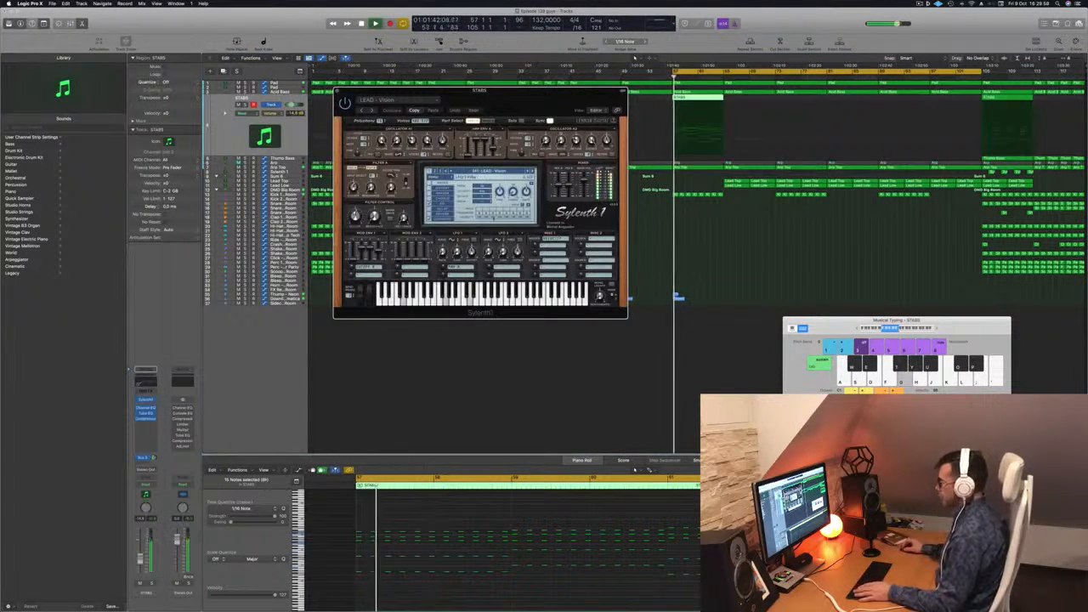
{"action": "key", "text": "space"}
{"action": "key", "text": "space"}
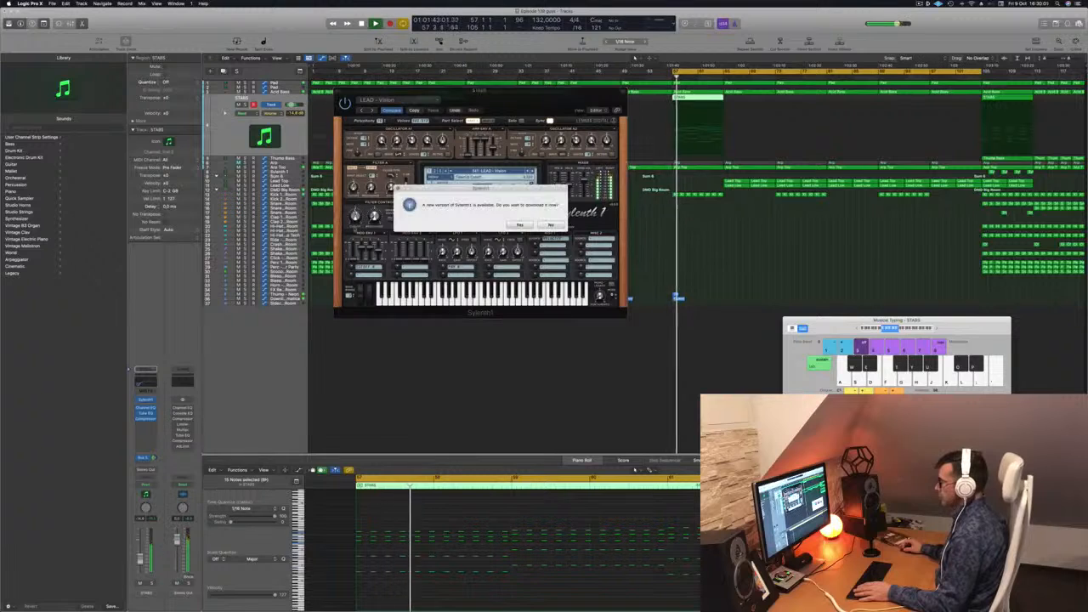
{"action": "left_click", "coordinate": [527, 225]}
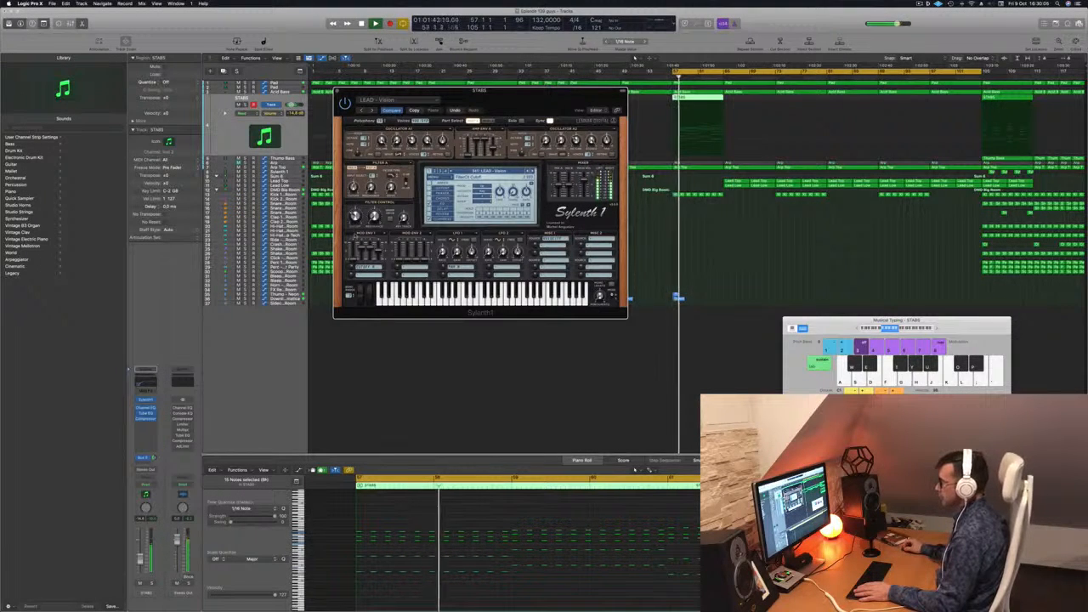
{"action": "left_click_drag", "start_coordinate": [498, 105], "coordinate": [553, 322]}
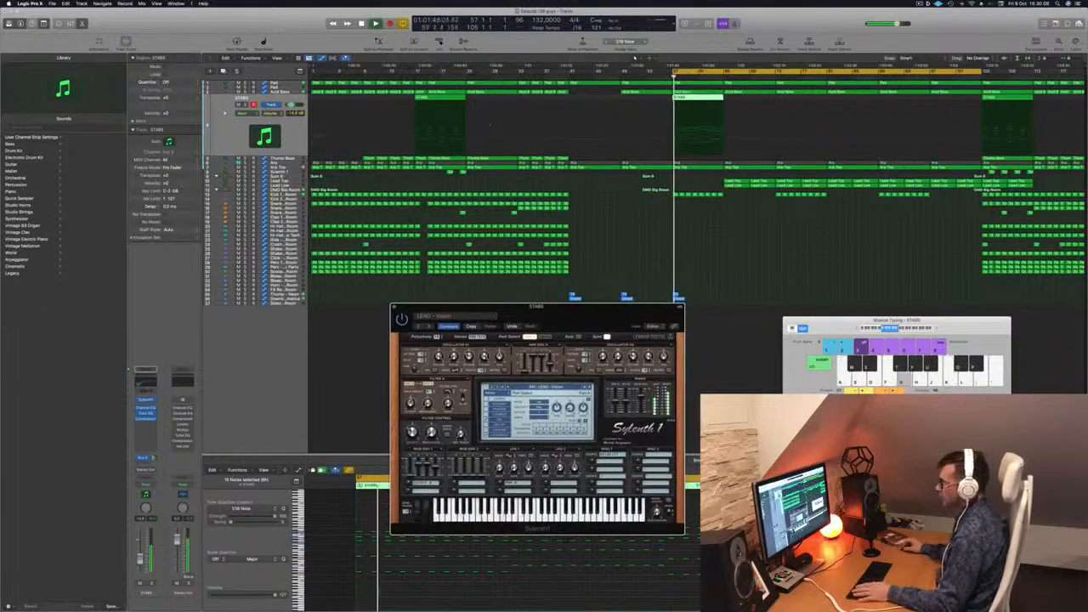
Raise the low cut in the STABS Channel EQ to about 250 Hz and close the EQ.
{"action": "left_click", "coordinate": [147, 408]}
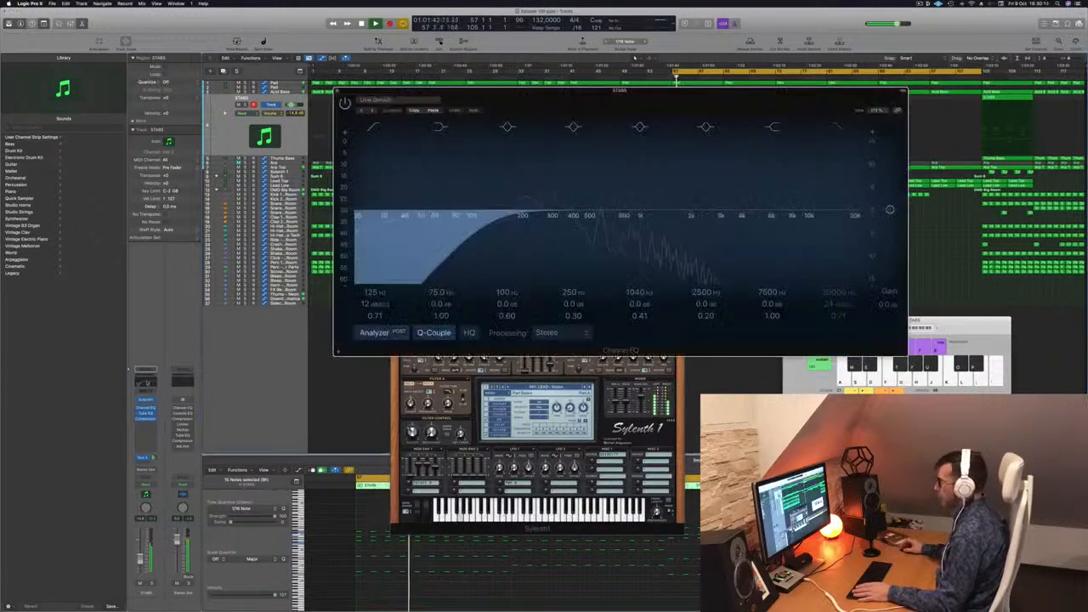
{"action": "left_click_drag", "start_coordinate": [487, 223], "coordinate": [538, 218]}
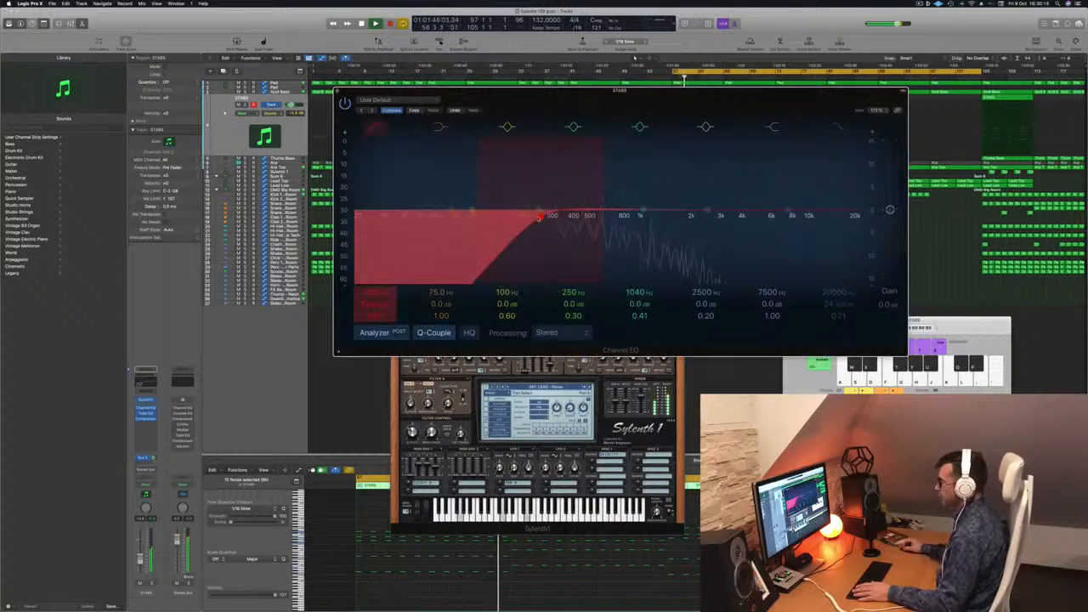
{"action": "left_click", "coordinate": [337, 91]}
{"action": "key", "text": "Return"}
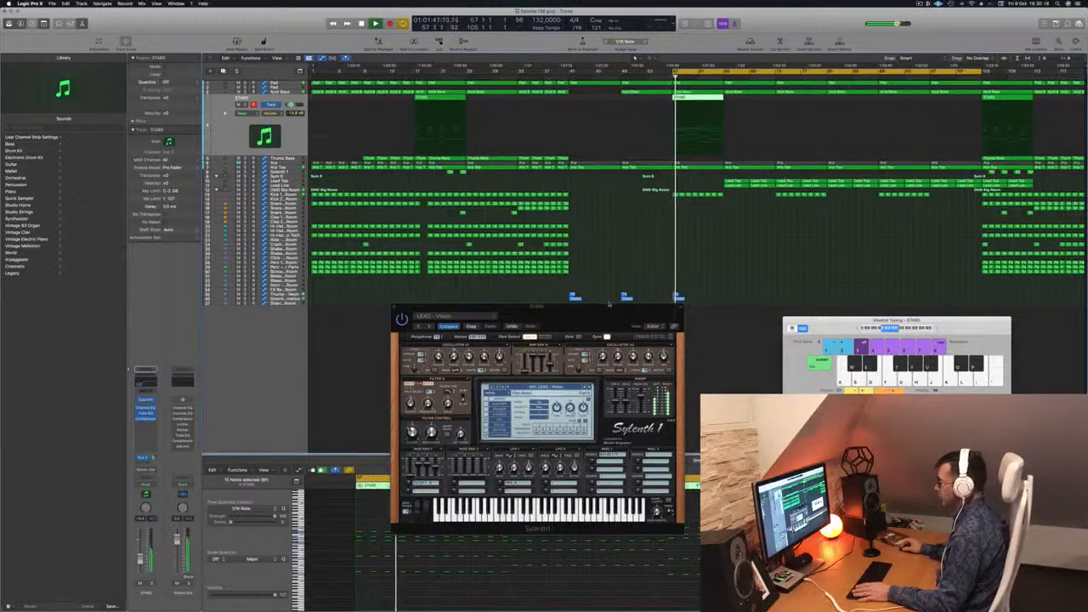
Set the STABS track's automation mode to Touch and nudge Sylenth1's Filter Control cutoff to show its automation curve.
{"action": "left_click", "coordinate": [609, 304]}
{"action": "key", "text": "space"}
{"action": "key", "text": "space"}
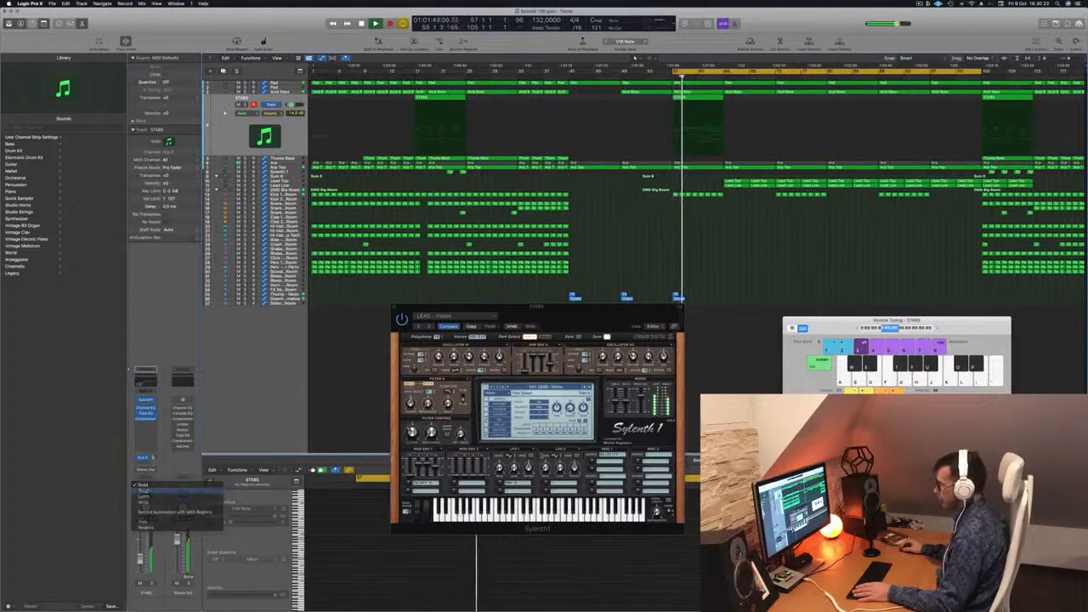
{"action": "left_click_drag", "start_coordinate": [412, 432], "coordinate": [412, 429]}
{"action": "key", "text": "space"}
{"action": "key", "text": "space"}
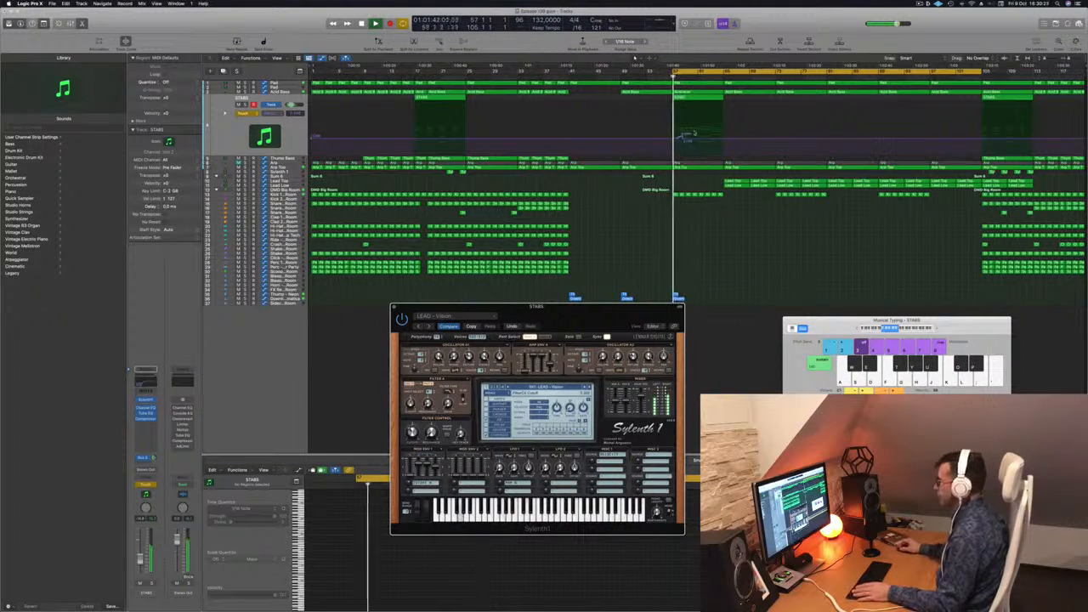
Add cutoff automation points on STABS at bars 57 and 65, shaped so the cutoff rises from a lower value between them.
{"action": "left_click", "coordinate": [678, 140]}
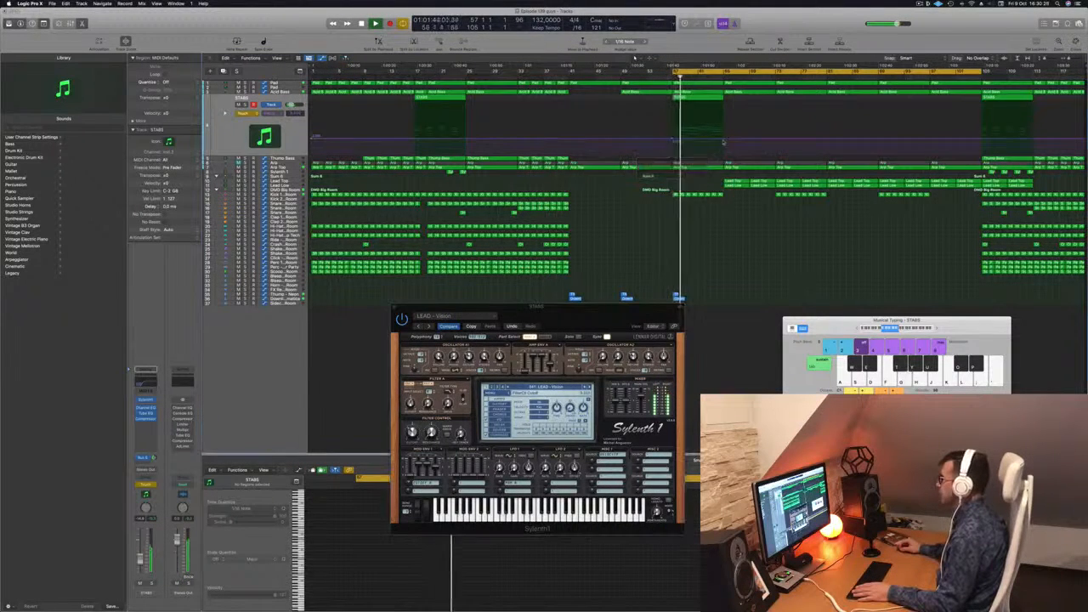
{"action": "left_click", "coordinate": [725, 140]}
{"action": "key", "text": "space"}
{"action": "key", "text": "space"}
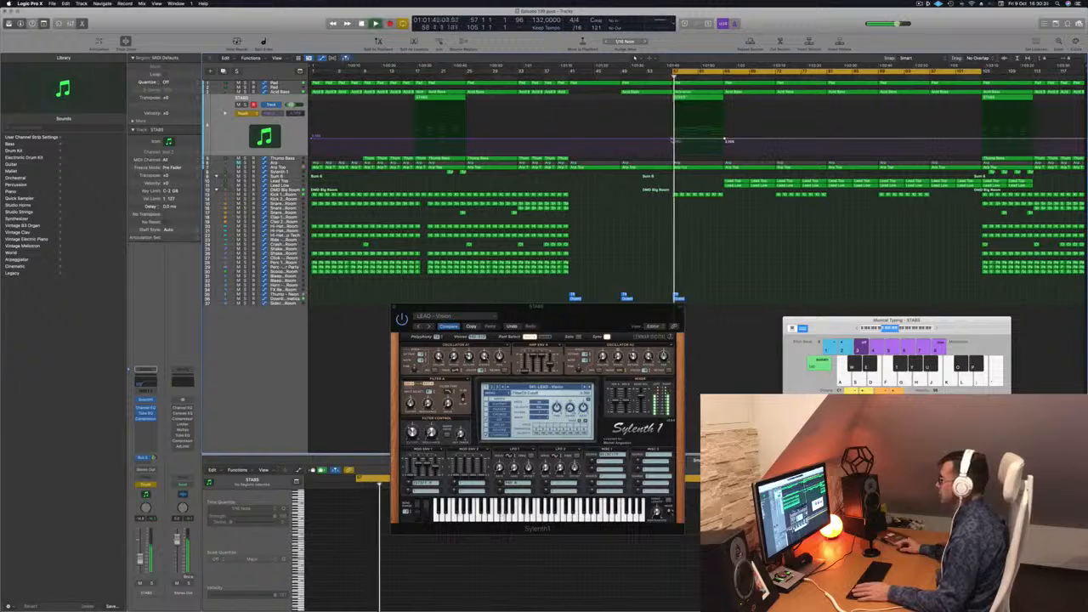
{"action": "left_click_drag", "start_coordinate": [672, 140], "coordinate": [725, 137]}
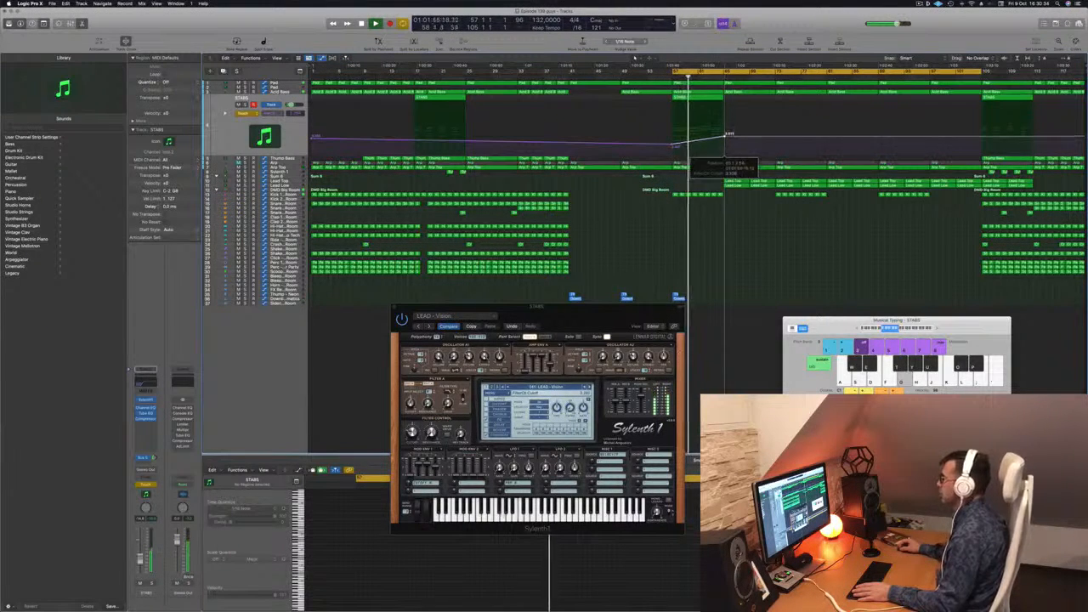
Pull the Pad track's automation down at bar 57 so it climbs gradually toward bar 65, and replay the transition.
{"action": "key", "text": "Up"}
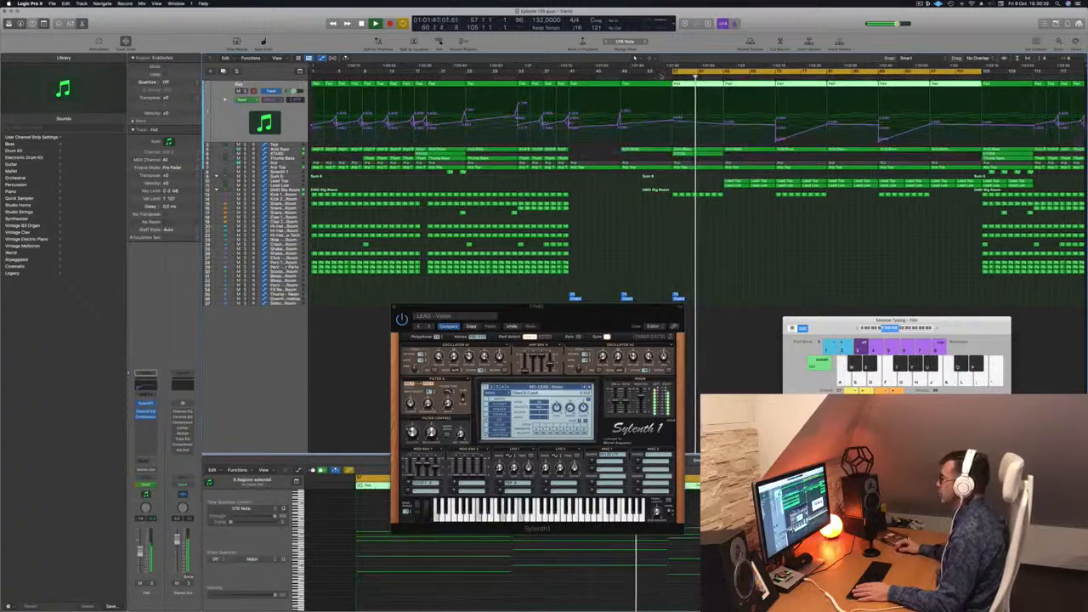
{"action": "left_click", "coordinate": [663, 75]}
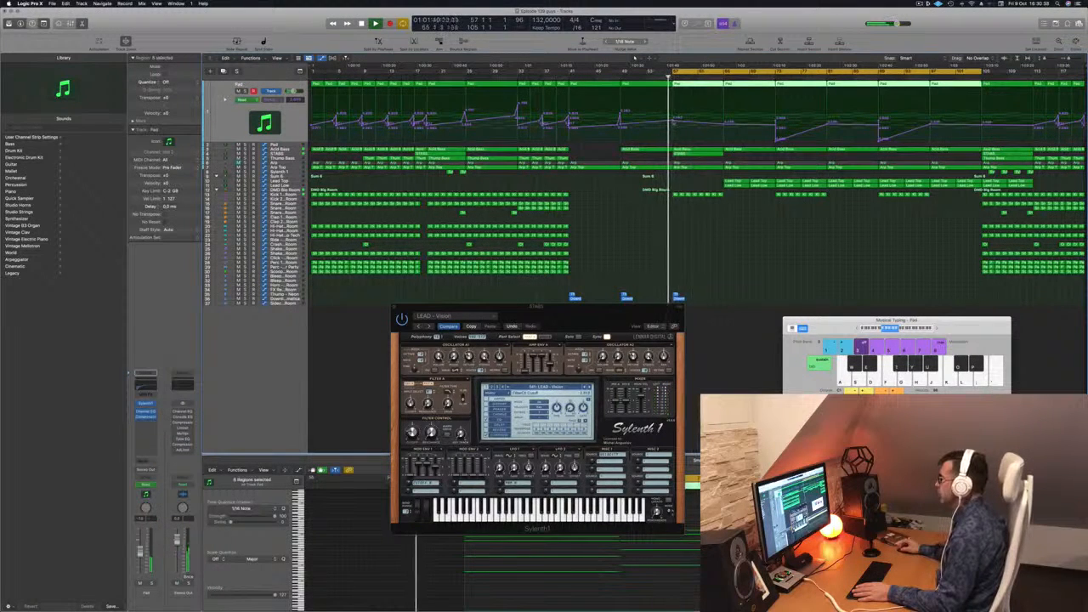
{"action": "left_click", "coordinate": [674, 122]}
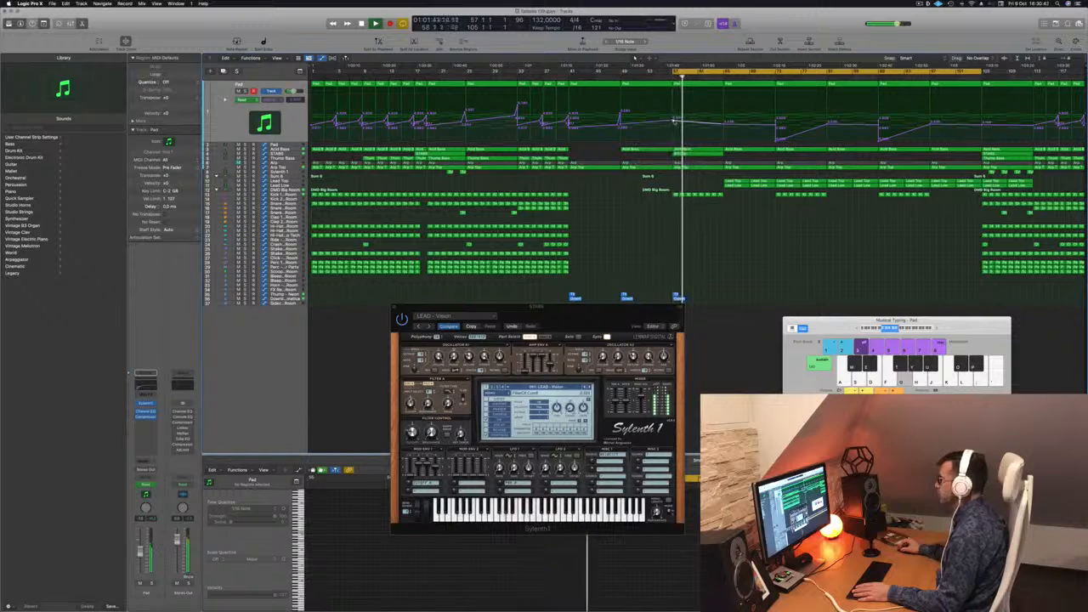
{"action": "left_click_drag", "start_coordinate": [674, 122], "coordinate": [674, 130]}
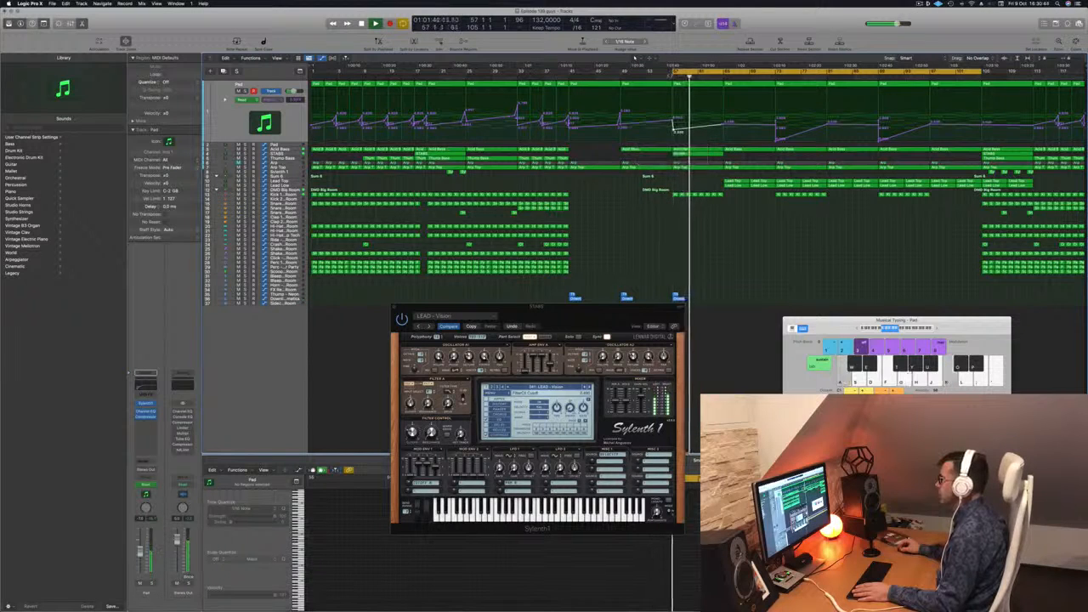
{"action": "left_click", "coordinate": [666, 78]}
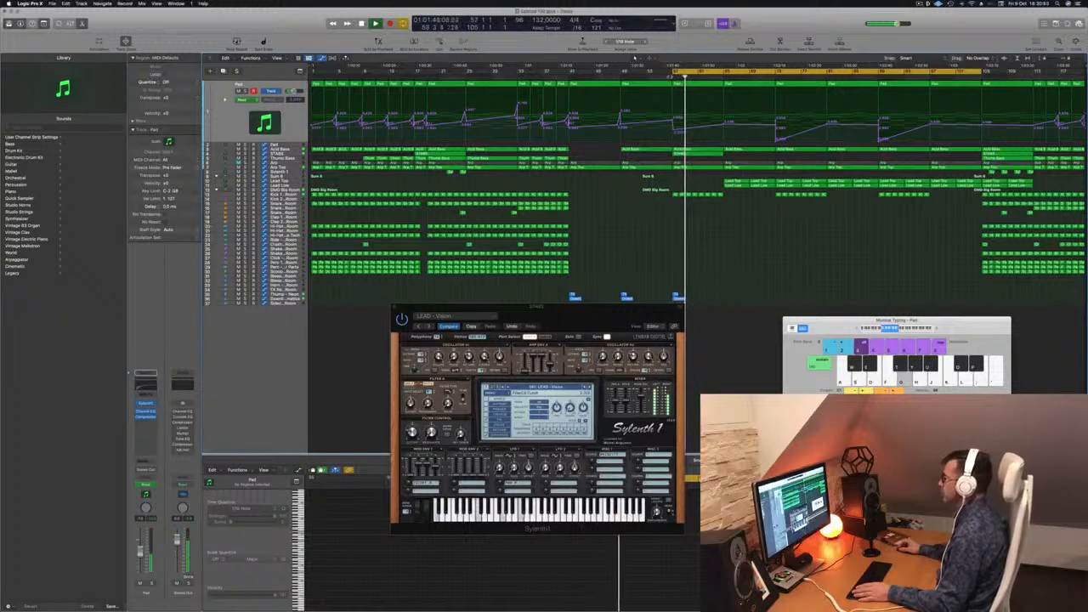
{"action": "key", "text": "space"}
{"action": "key", "text": "space"}
Copy the STABS region with its cutoff automation to bar 65 and adjust the curve to drop sharply at bar 65.
{"action": "left_click", "coordinate": [279, 154]}
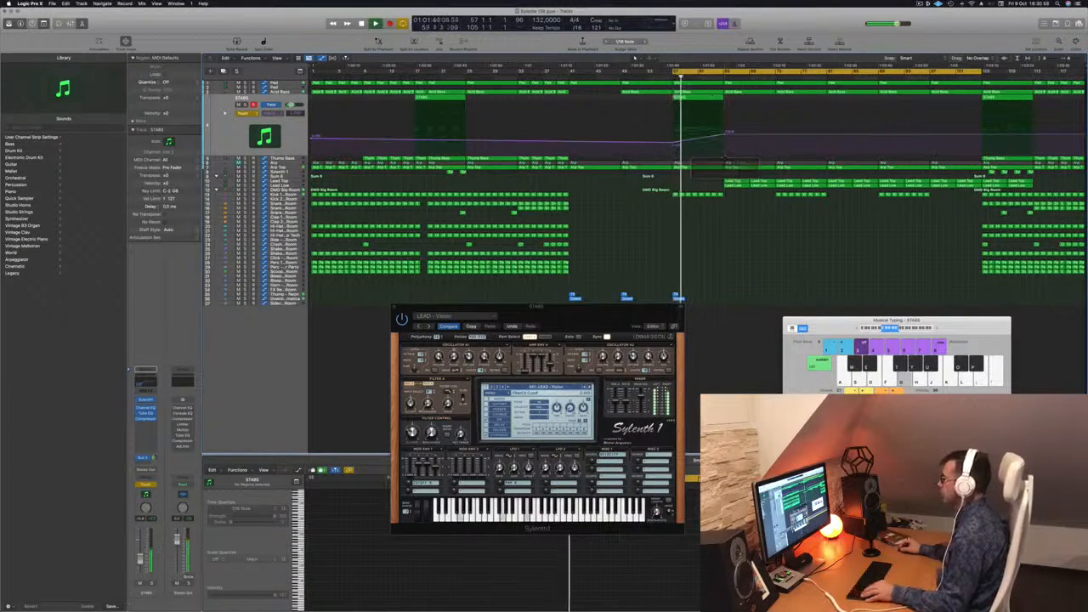
{"action": "left_click_drag", "start_coordinate": [698, 99], "coordinate": [755, 109]}
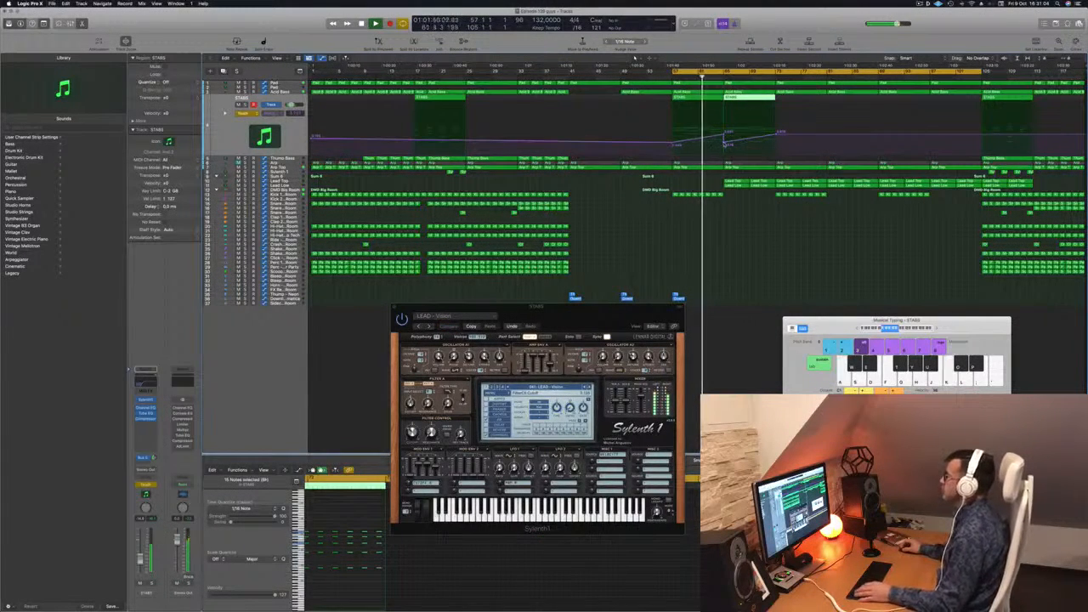
{"action": "left_click", "coordinate": [724, 143]}
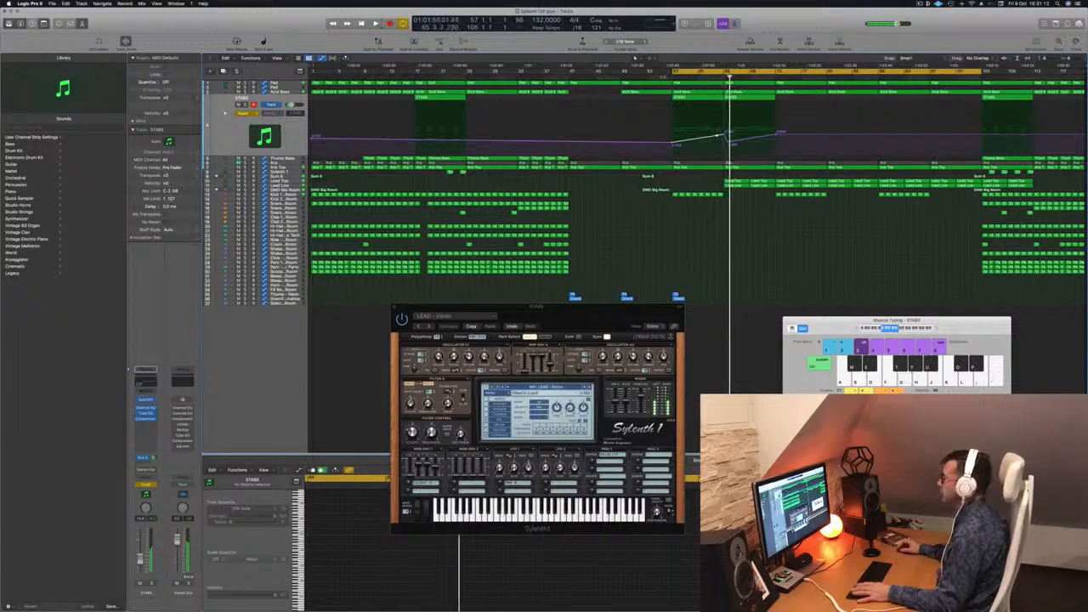
{"action": "key", "text": "space"}
{"action": "key", "text": "space"}
Add an automation point on the Pad track shortly before bar 65 and raise the bar 65 point to form a steep rise.
{"action": "key", "text": "Up"}
{"action": "key", "text": "Up"}
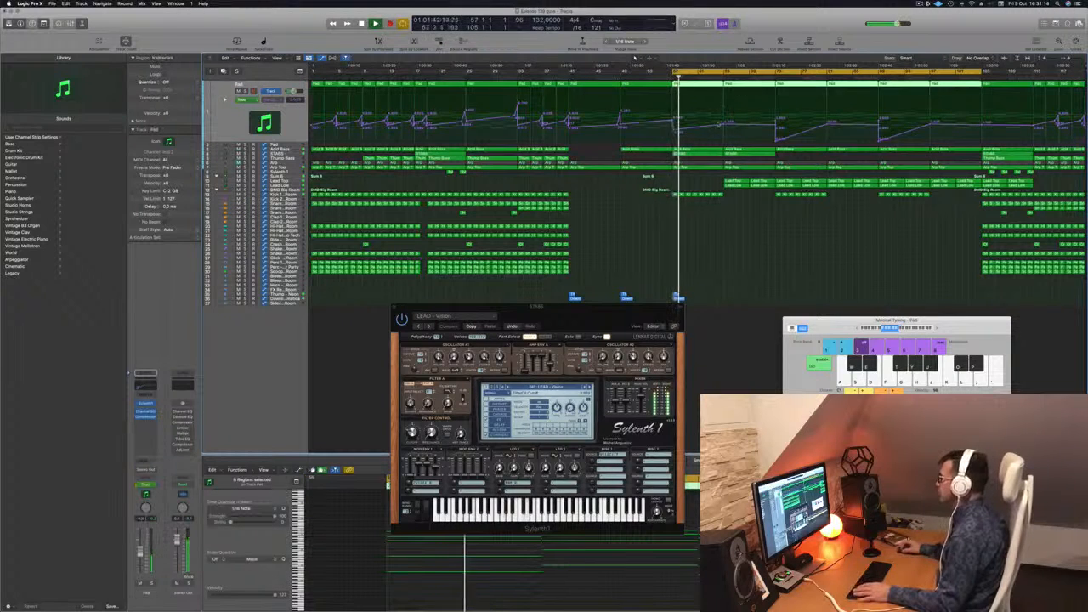
{"action": "left_click", "coordinate": [719, 126]}
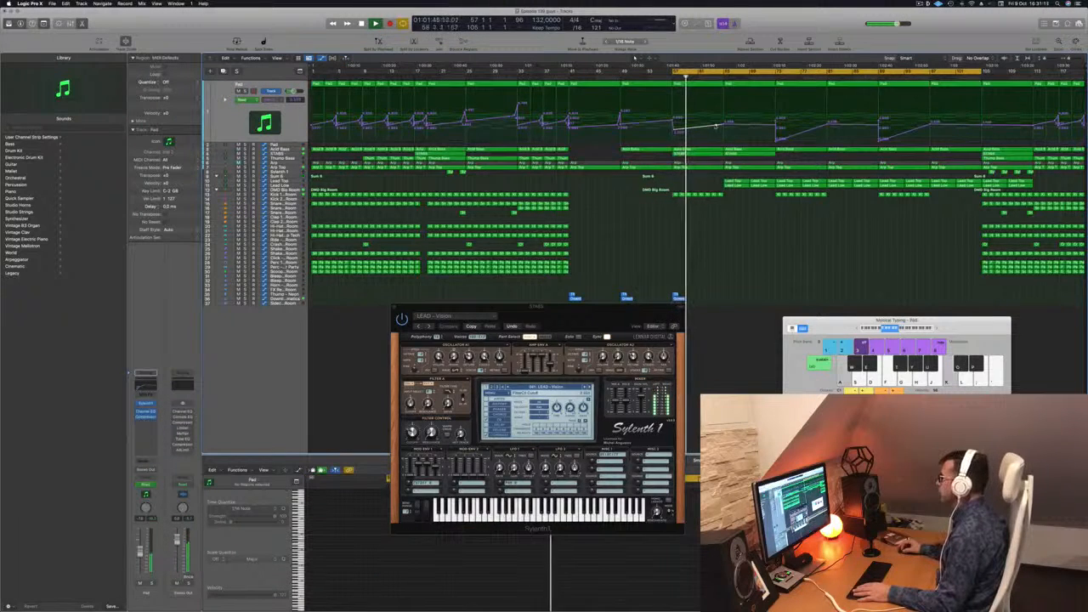
{"action": "left_click", "coordinate": [716, 126]}
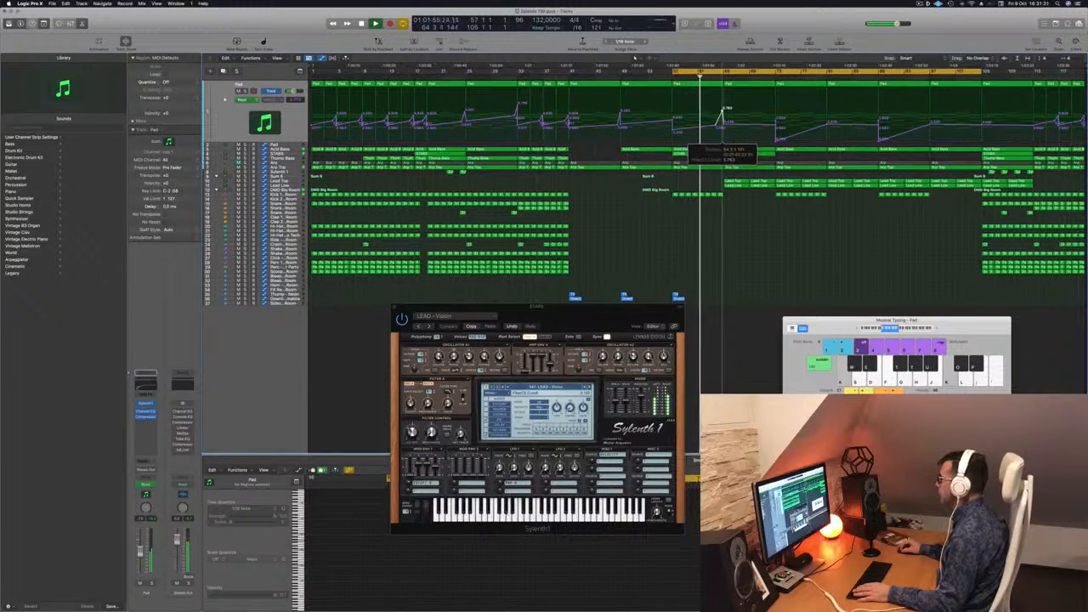
Delete the Lead Top and Lead Low regions between bars 65 and 85 and replay the section from bar 57.
{"action": "key", "text": "super+Left"}
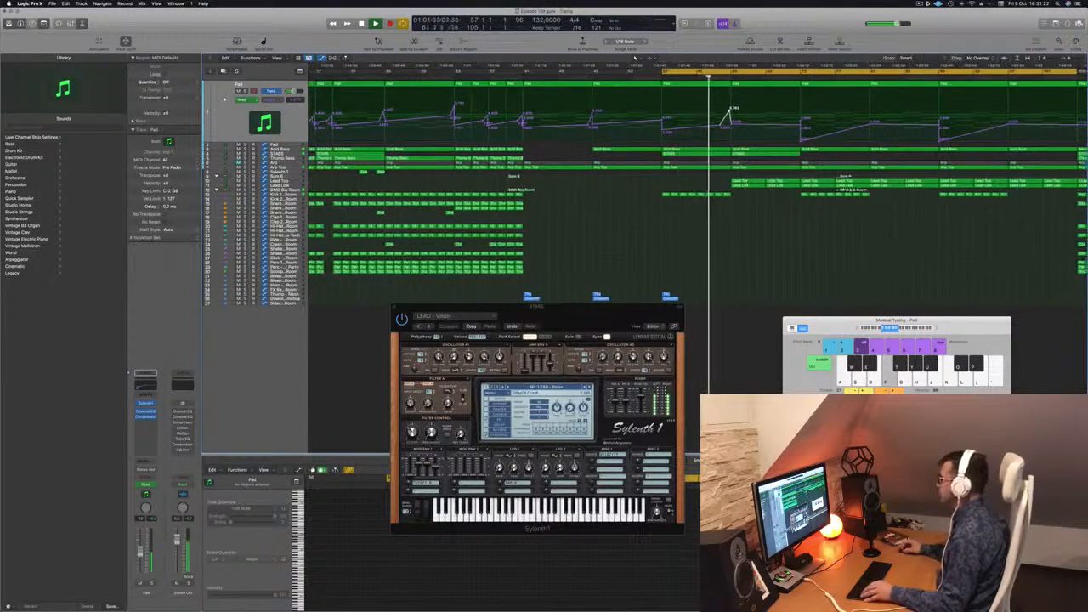
{"action": "key", "text": "super+Left"}
{"action": "left_click_drag", "start_coordinate": [758, 186], "coordinate": [792, 189]}
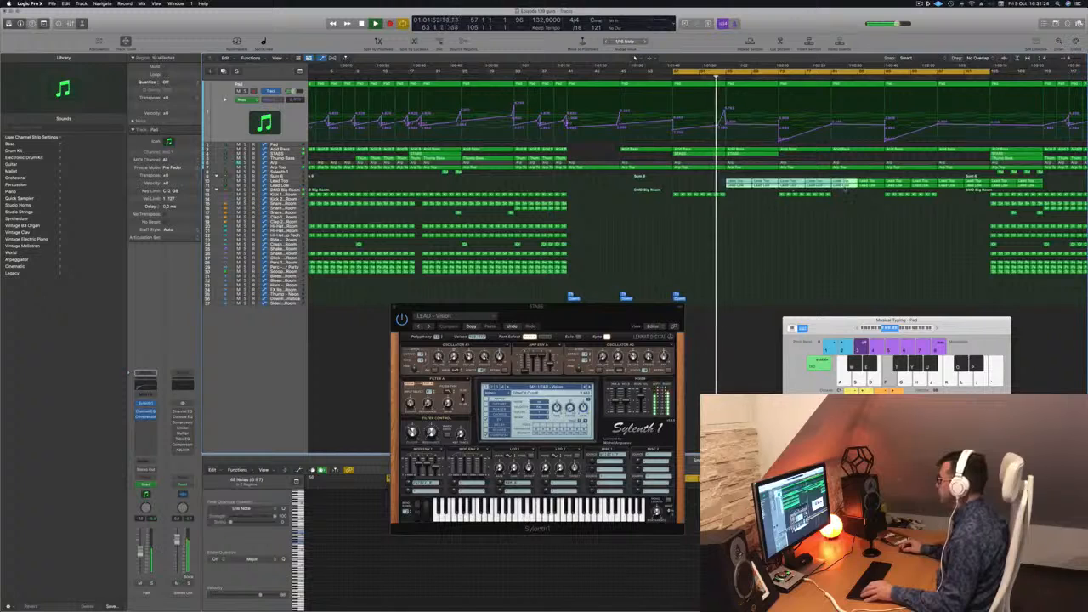
{"action": "key", "text": "Delete"}
{"action": "key", "text": "super+Right"}
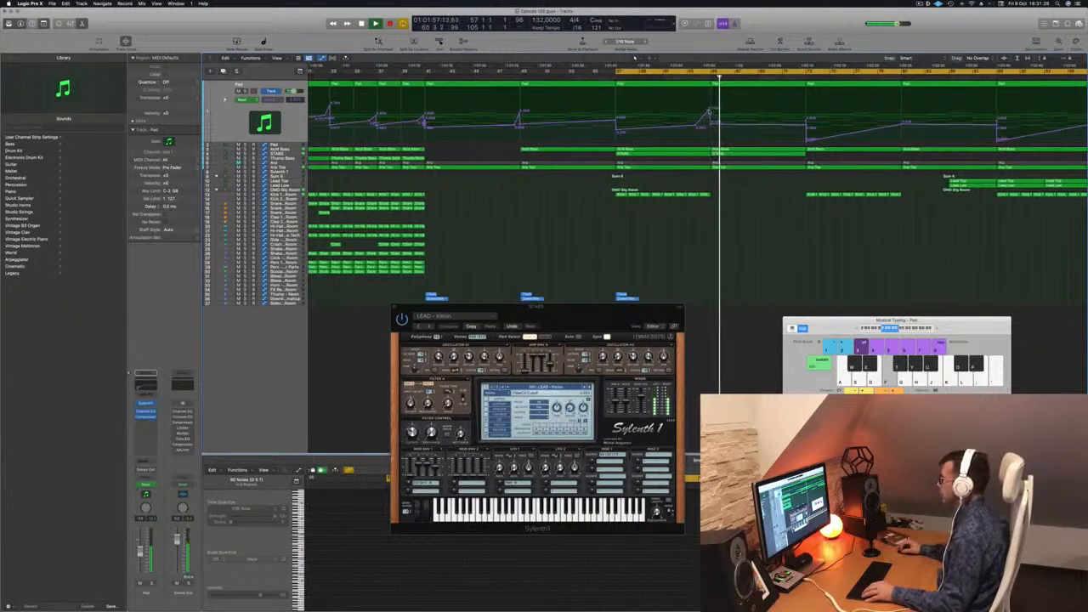
{"action": "key", "text": "space"}
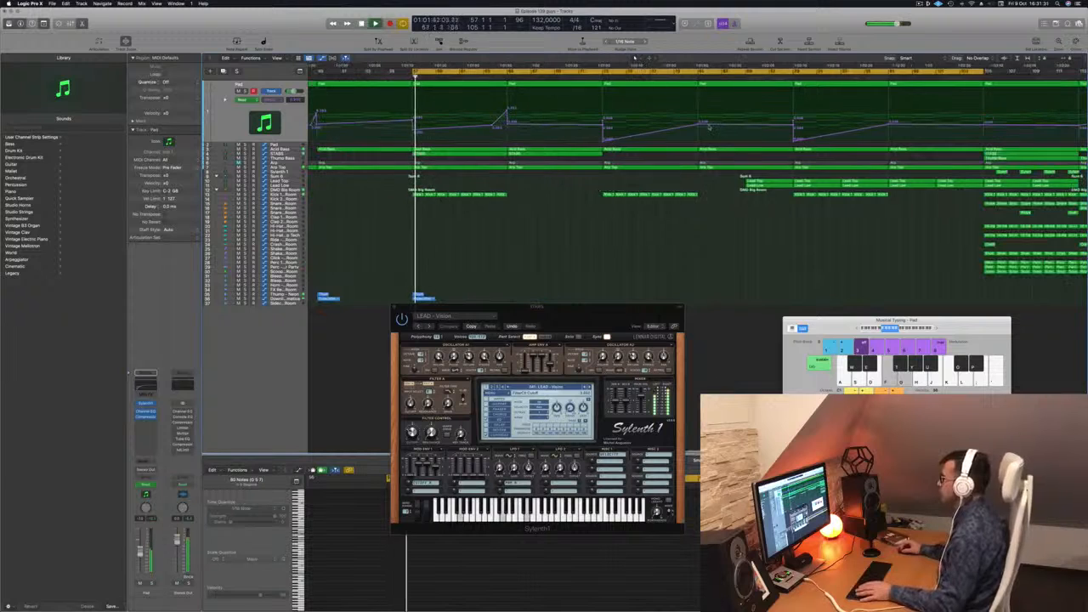
{"action": "left_click", "coordinate": [619, 203], "text": "ctrl+alt"}
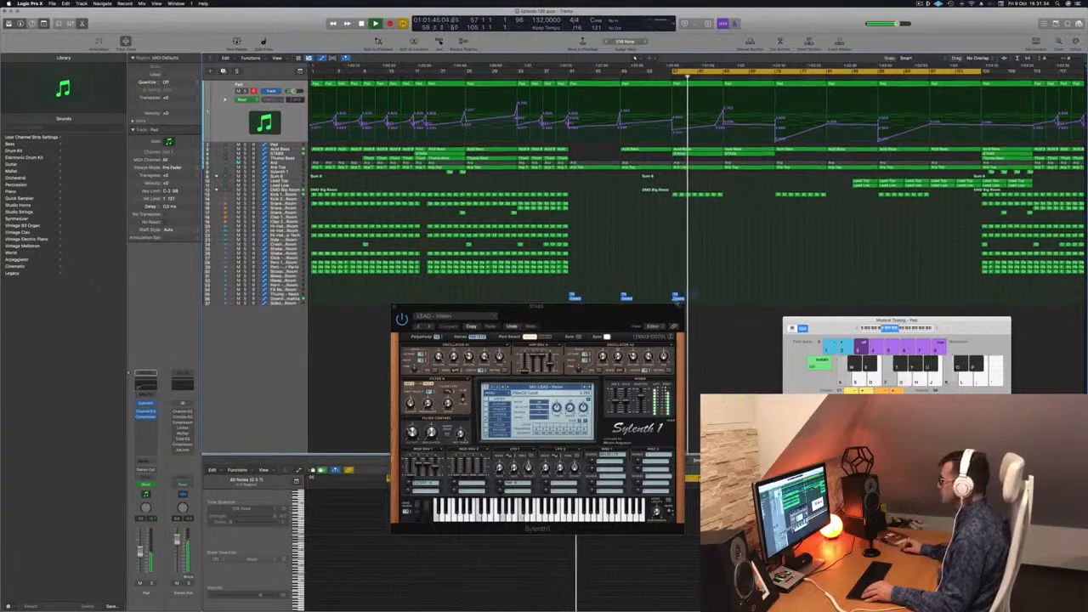
Copy the two blue effect regions from bar 57 to bar 65 and unmute the Arp track.
{"action": "left_click_drag", "start_coordinate": [676, 297], "coordinate": [728, 298]}
{"action": "left_click", "coordinate": [279, 162]}
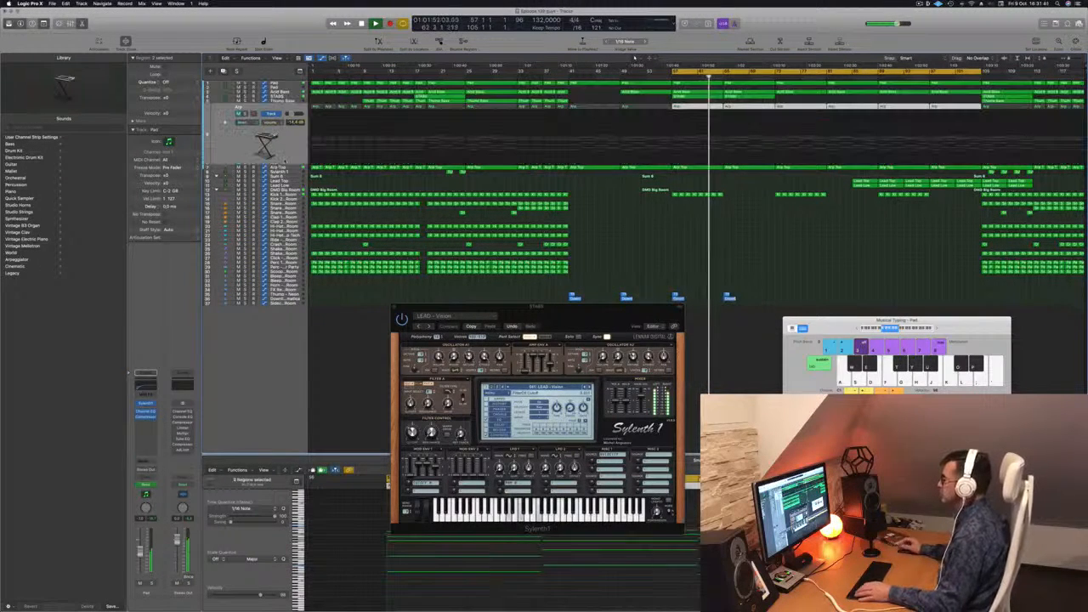
{"action": "key", "text": "m"}
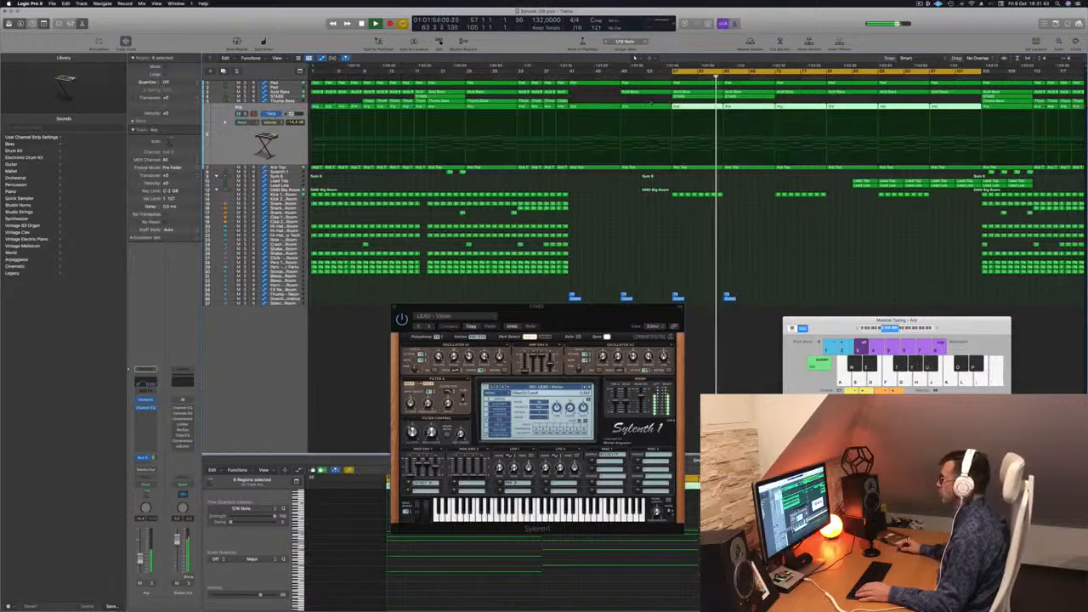
Delete the Arp regions between bars 41 and 65.
{"action": "left_click", "coordinate": [693, 100]}
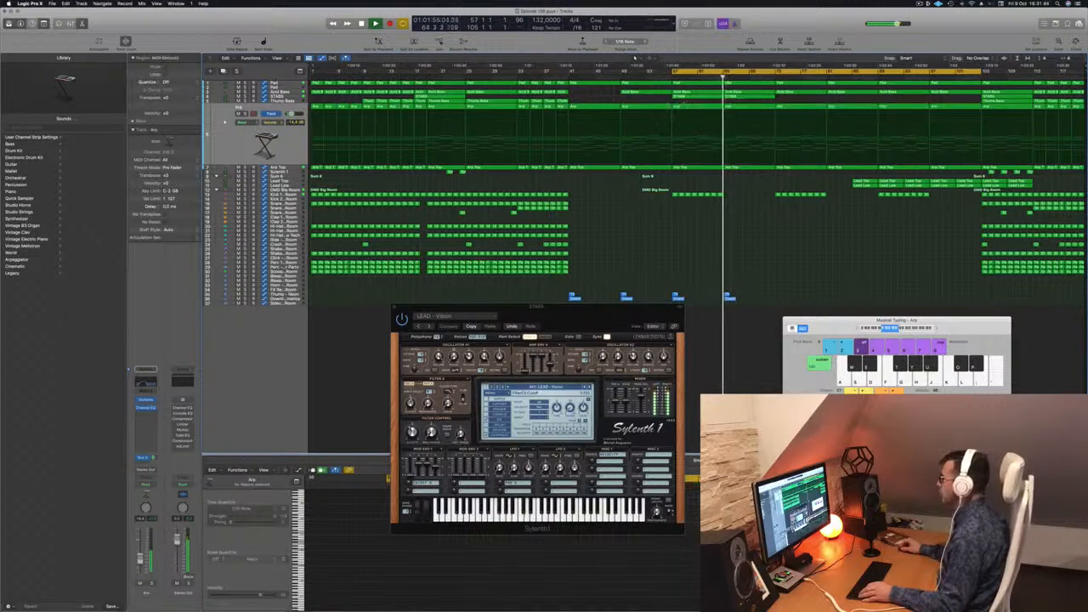
{"action": "left_click", "coordinate": [687, 107]}
{"action": "key", "text": "Delete"}
{"action": "left_click_drag", "start_coordinate": [687, 119], "coordinate": [608, 107]}
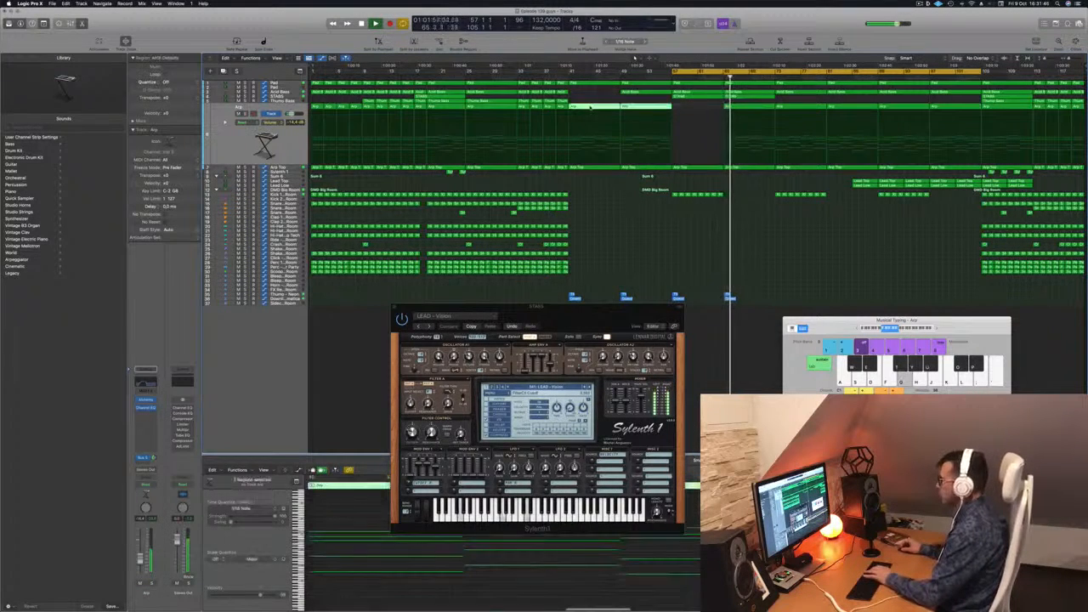
{"action": "key", "text": "Delete"}
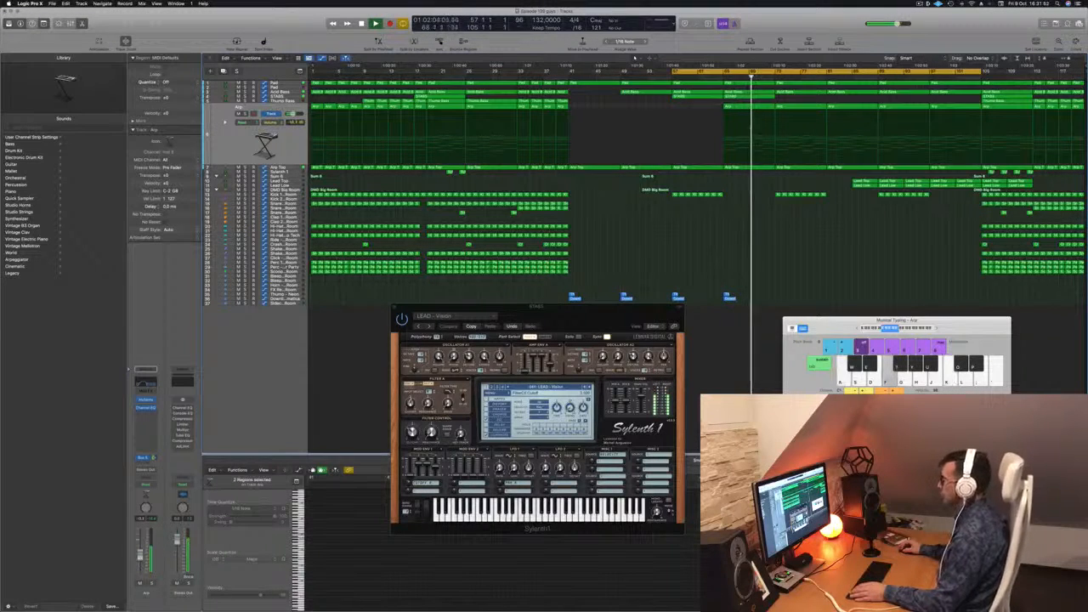
In the Arp track's Channel EQ, set the low cut to 184 Hz and open the high cut to 20000 Hz.
{"action": "left_click", "coordinate": [716, 77]}
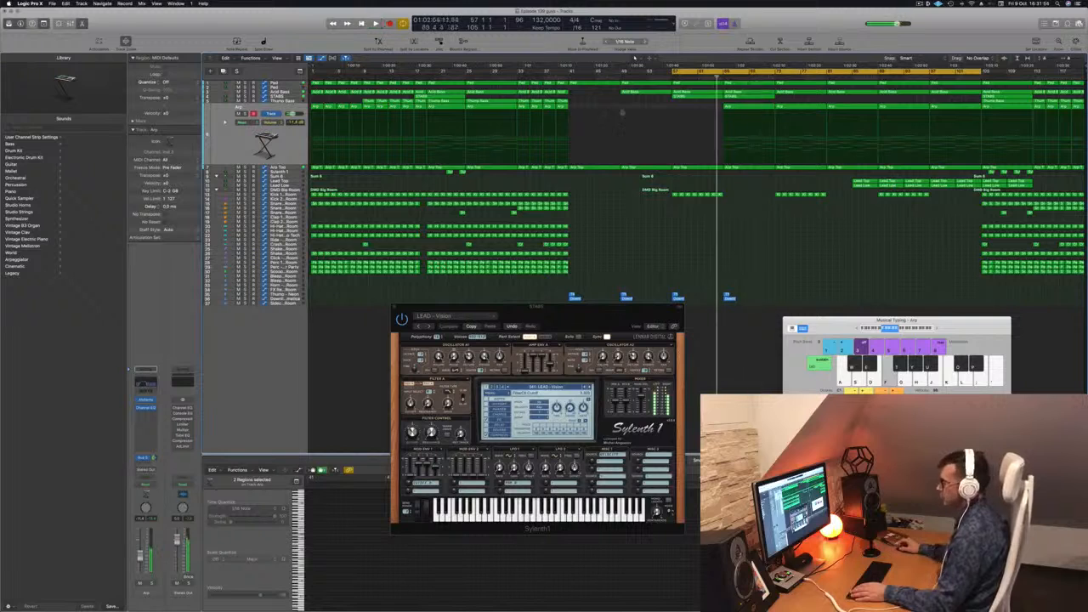
{"action": "left_click", "coordinate": [145, 407]}
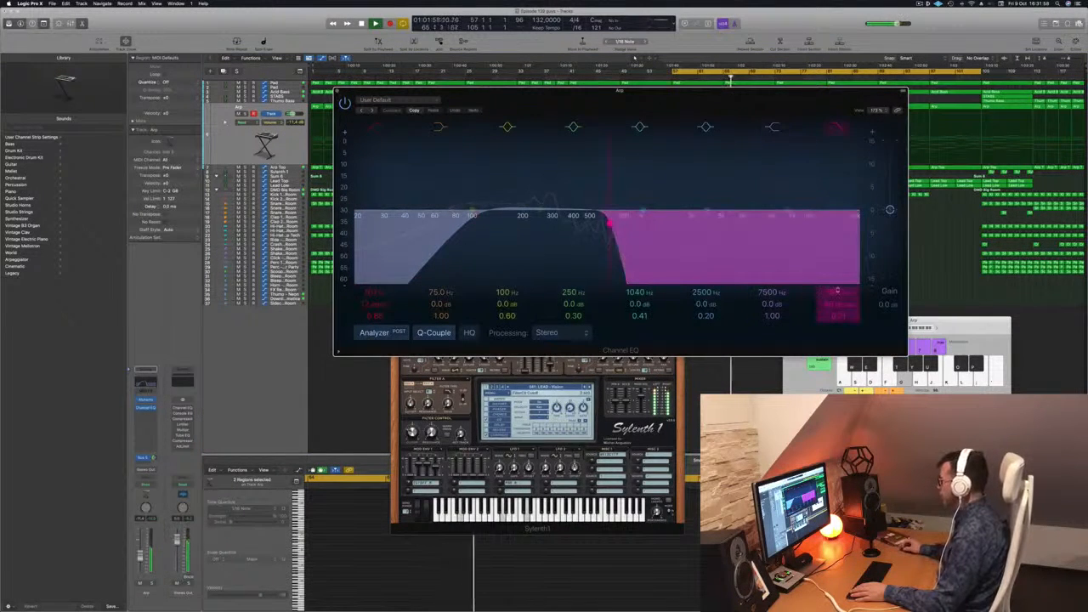
{"action": "left_click_drag", "start_coordinate": [837, 292], "coordinate": [837, 263]}
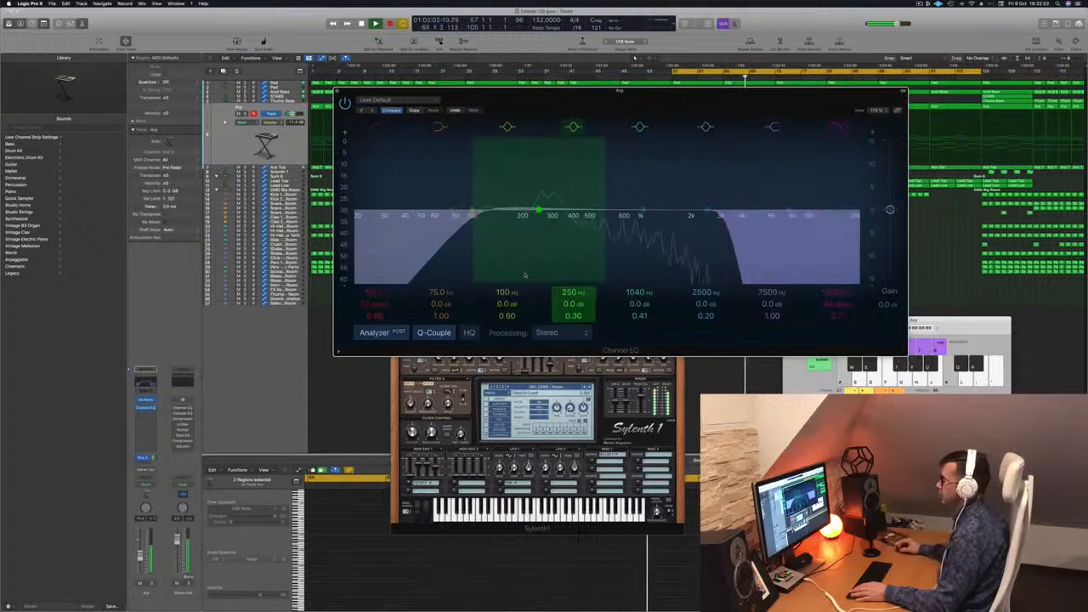
{"action": "left_click_drag", "start_coordinate": [476, 215], "coordinate": [512, 205]}
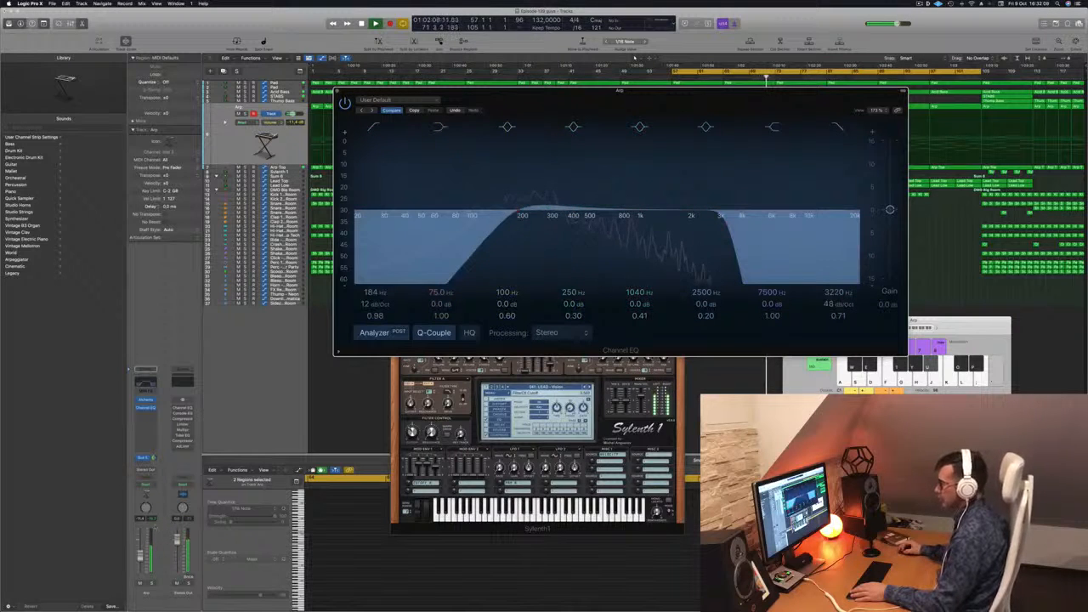
{"action": "left_click", "coordinate": [338, 90]}
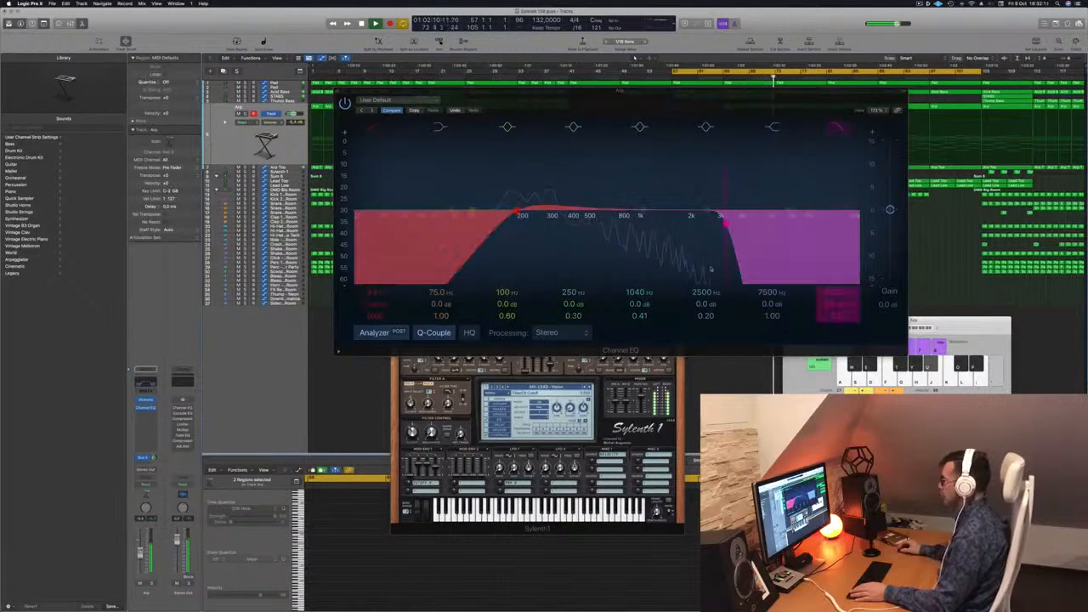
{"action": "left_click_drag", "start_coordinate": [727, 216], "coordinate": [903, 232]}
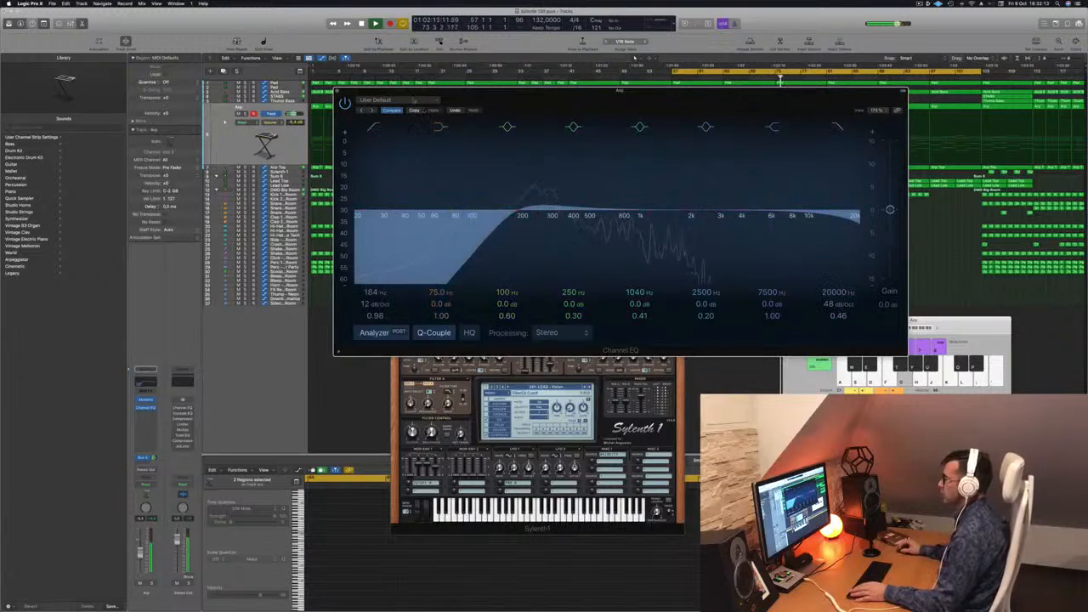
{"action": "left_click", "coordinate": [336, 91]}
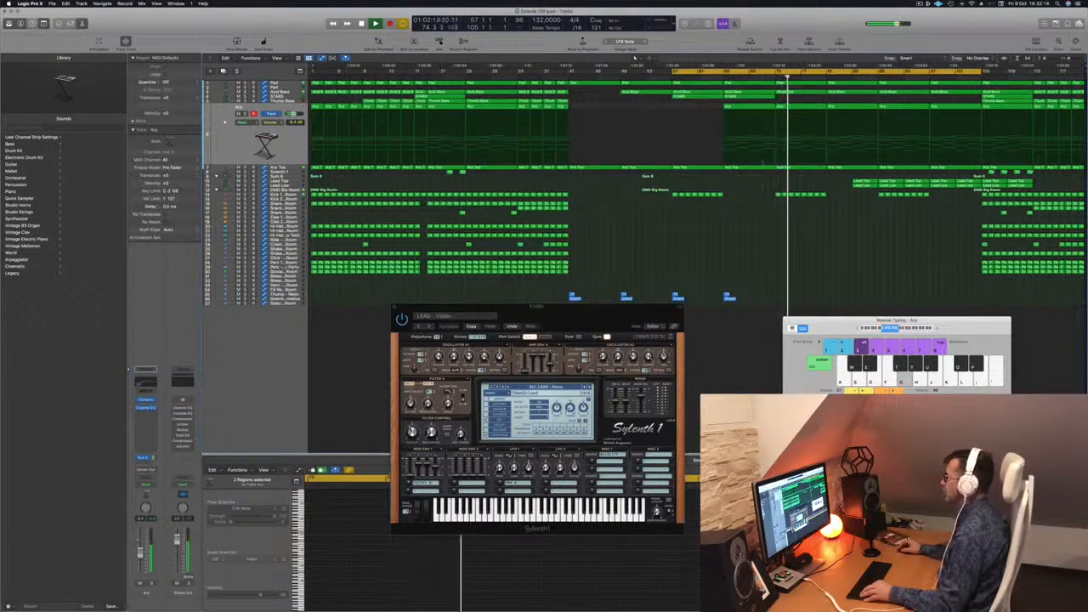
Replay from bar 57 and copy the two STABS regions so they continue from bar 73 to bar 89.
{"action": "key", "text": "space"}
{"action": "key", "text": "space"}
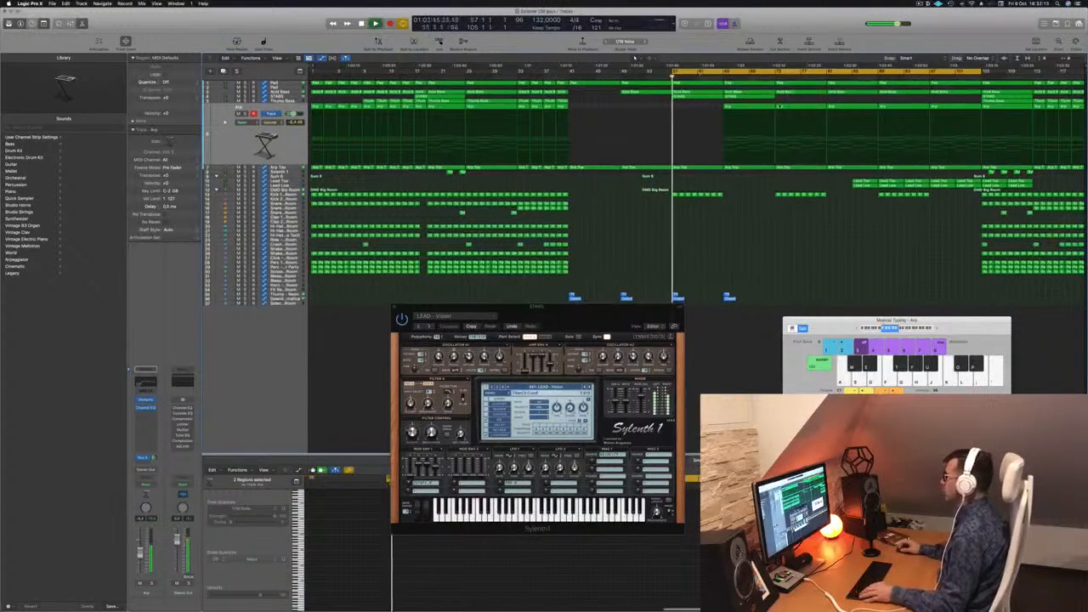
{"action": "mouse_move", "coordinate": [792, 98]}
{"action": "left_mouse_down"}
{"action": "mouse_move", "coordinate": [695, 96]}
{"action": "mouse_move", "coordinate": [810, 103]}
{"action": "left_mouse_up"}
{"action": "left_click_drag", "start_coordinate": [806, 102], "coordinate": [799, 104]}
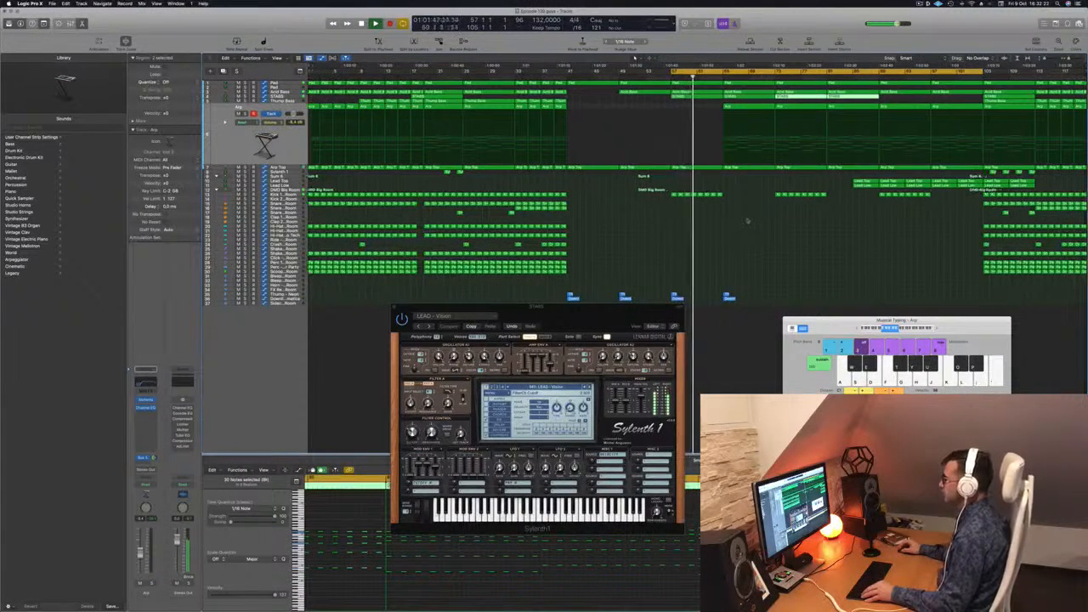
Select the Kick 1 - Big Room track, replay it from bar 57 and set its automation mode to Touch.
{"action": "left_click", "coordinate": [291, 195]}
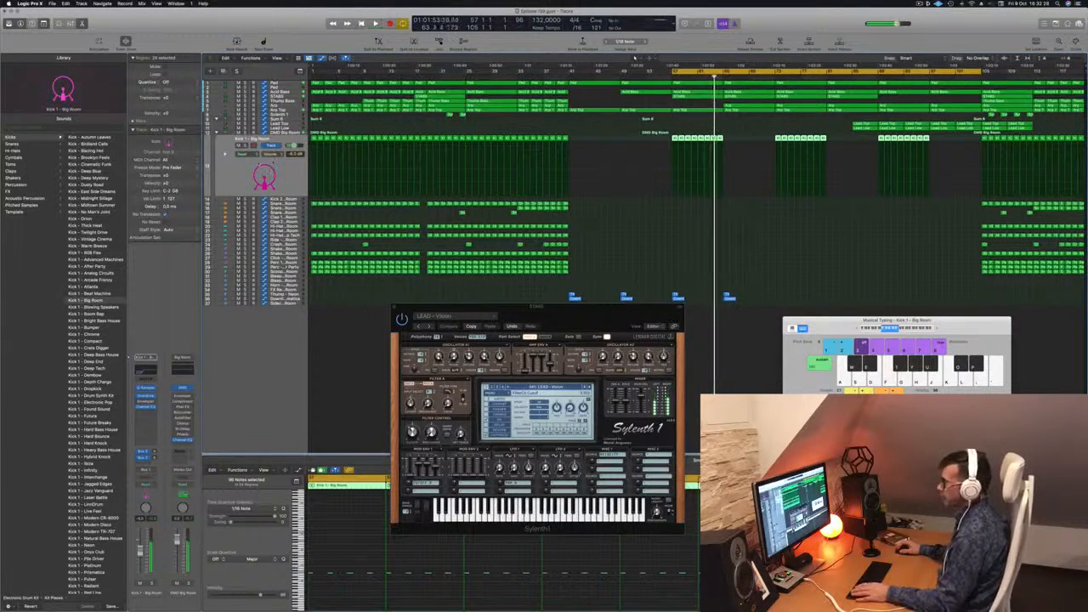
{"action": "key", "text": "space"}
{"action": "key", "text": "space"}
{"action": "key", "text": "space"}
{"action": "key", "text": "space"}
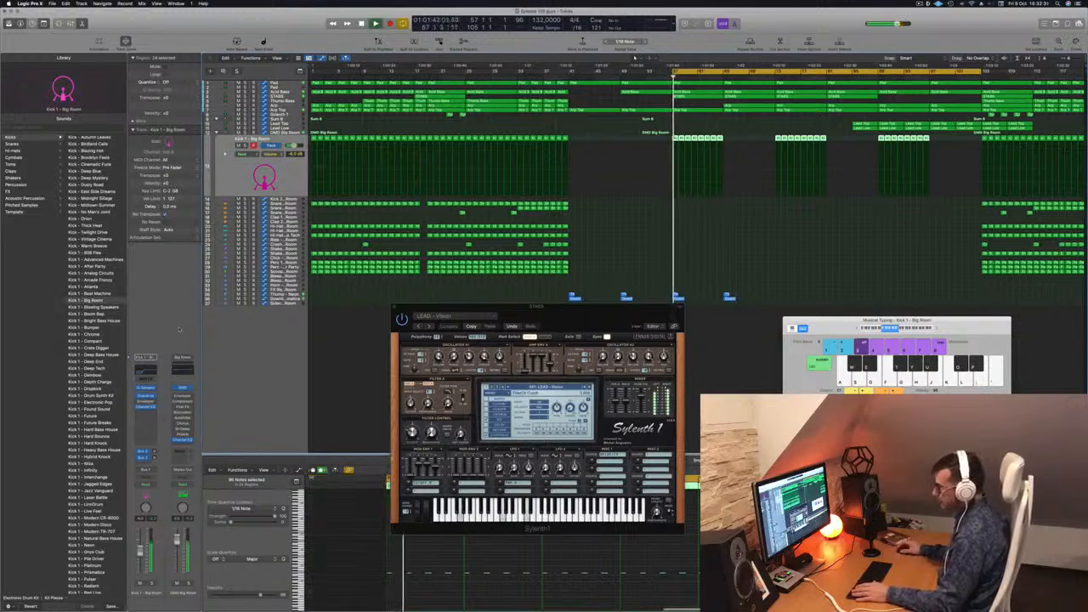
{"action": "left_click", "coordinate": [156, 485]}
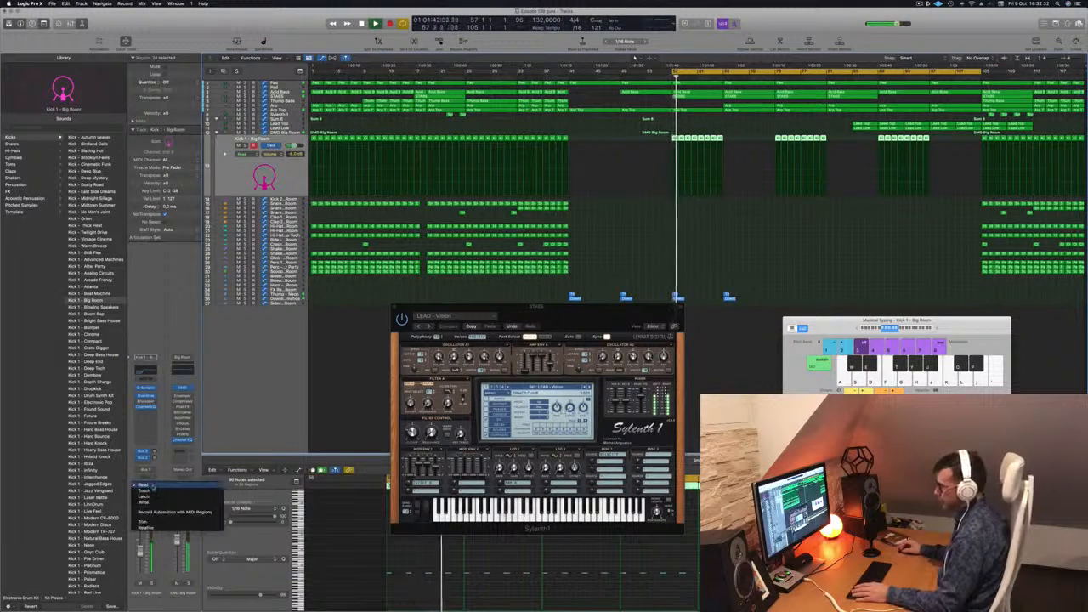
{"action": "left_click", "coordinate": [155, 492]}
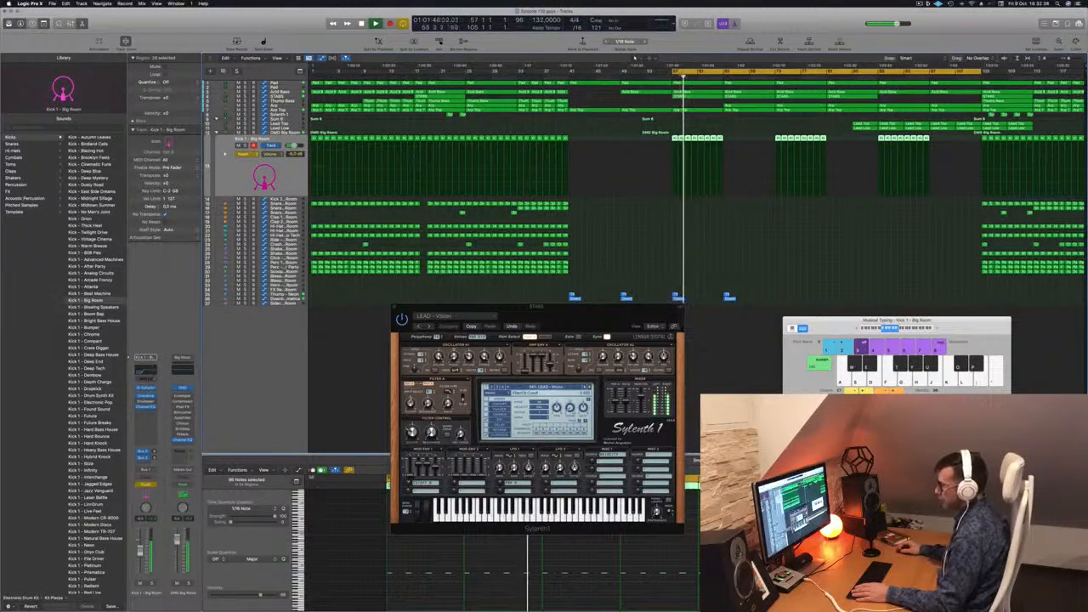
Set the low cut in the Kick 1 track's Channel EQ to 368 Hz to bring up its frequency automation.
{"action": "left_click", "coordinate": [150, 373]}
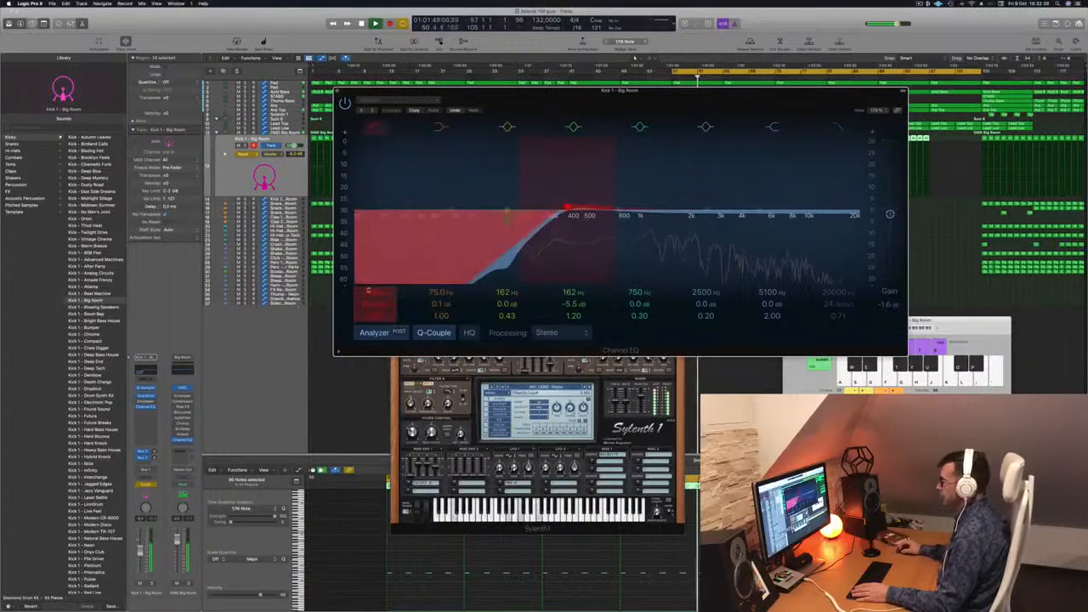
{"action": "mouse_move", "coordinate": [567, 207]}
{"action": "left_mouse_down"}
{"action": "mouse_move", "coordinate": [607, 207]}
{"action": "mouse_move", "coordinate": [571, 206]}
{"action": "left_mouse_up"}
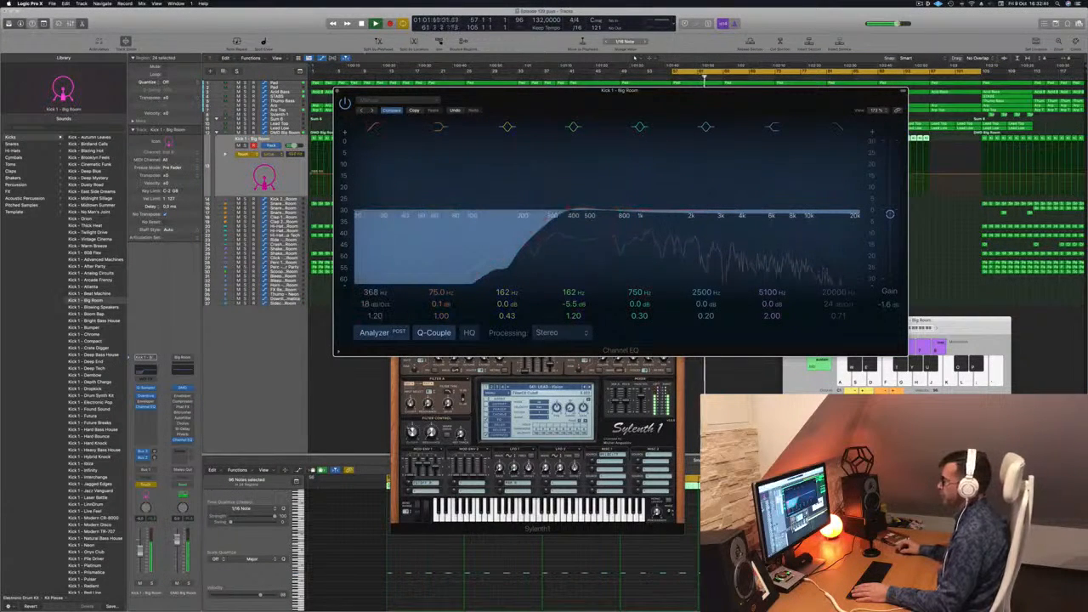
{"action": "left_click", "coordinate": [338, 91]}
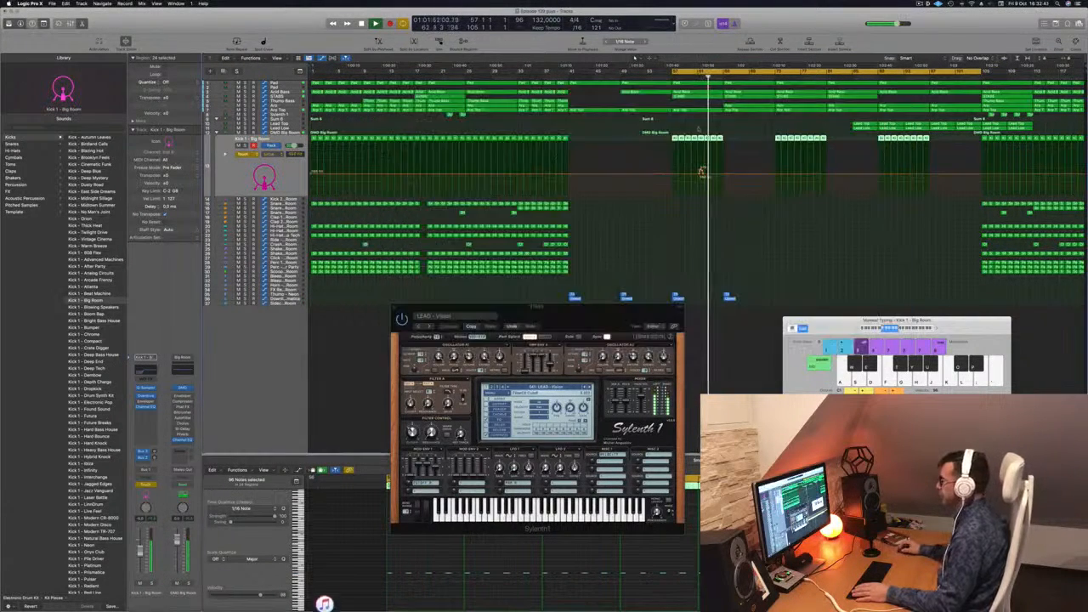
Add low-cut frequency automation points on Kick 1 at bars 57 and 65, sloping down to about 20 Hz at bar 65.
{"action": "left_click", "coordinate": [701, 173]}
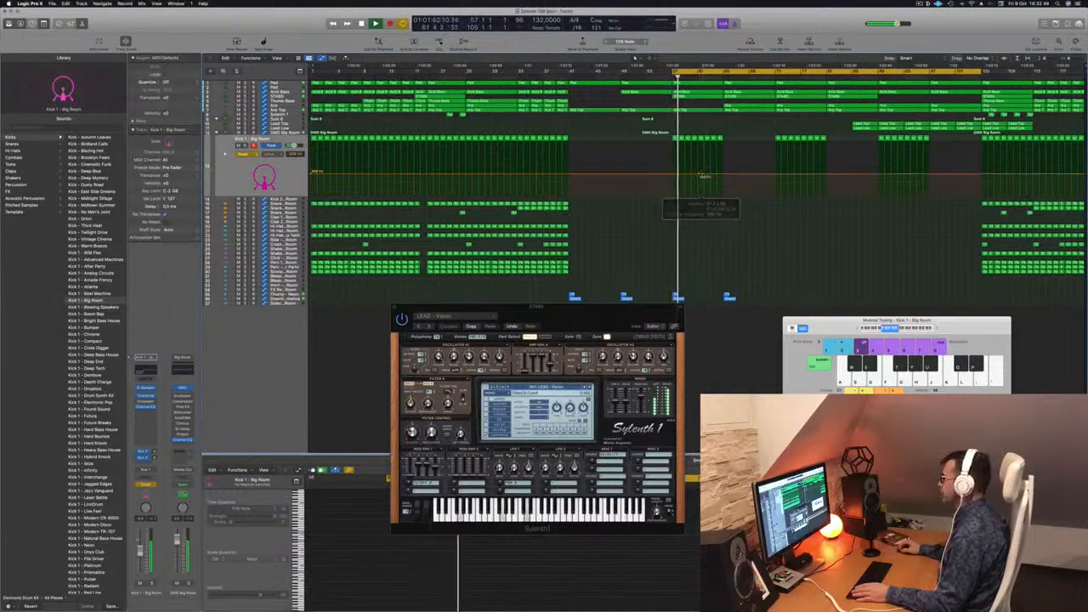
{"action": "left_click_drag", "start_coordinate": [702, 175], "coordinate": [724, 195]}
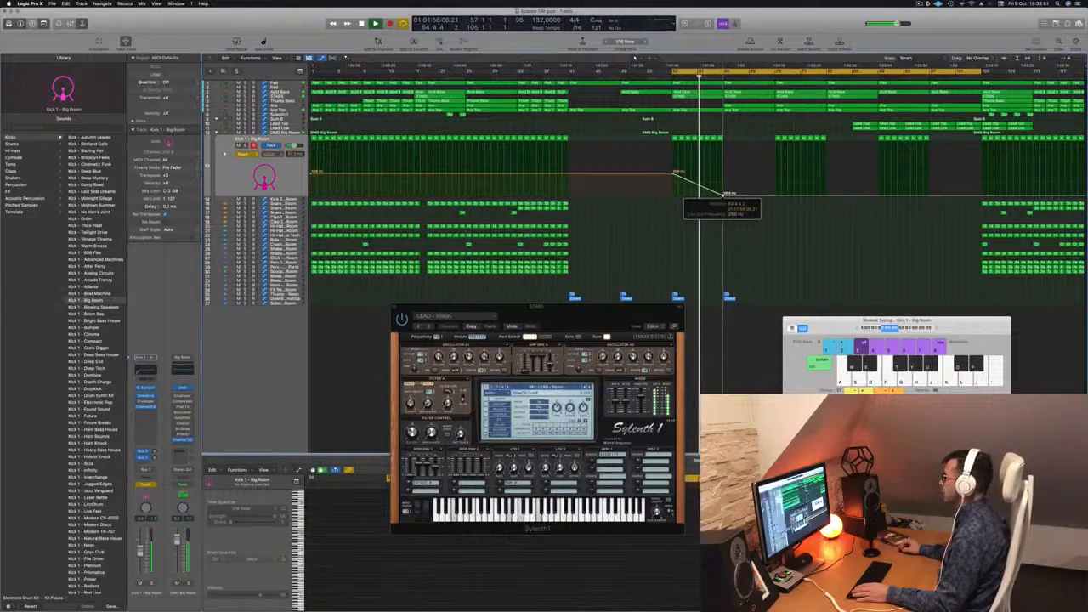
{"action": "scroll", "coordinate": [743, 185], "scroll_direction": "up", "scroll_amount": 5}
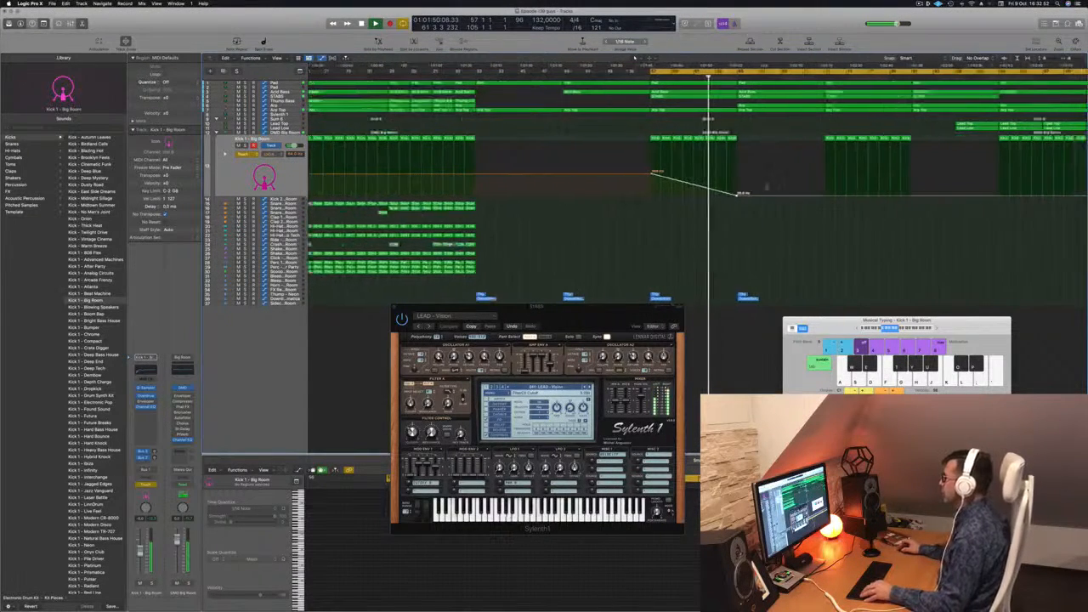
{"action": "scroll", "coordinate": [762, 200], "scroll_direction": "down", "scroll_amount": 2}
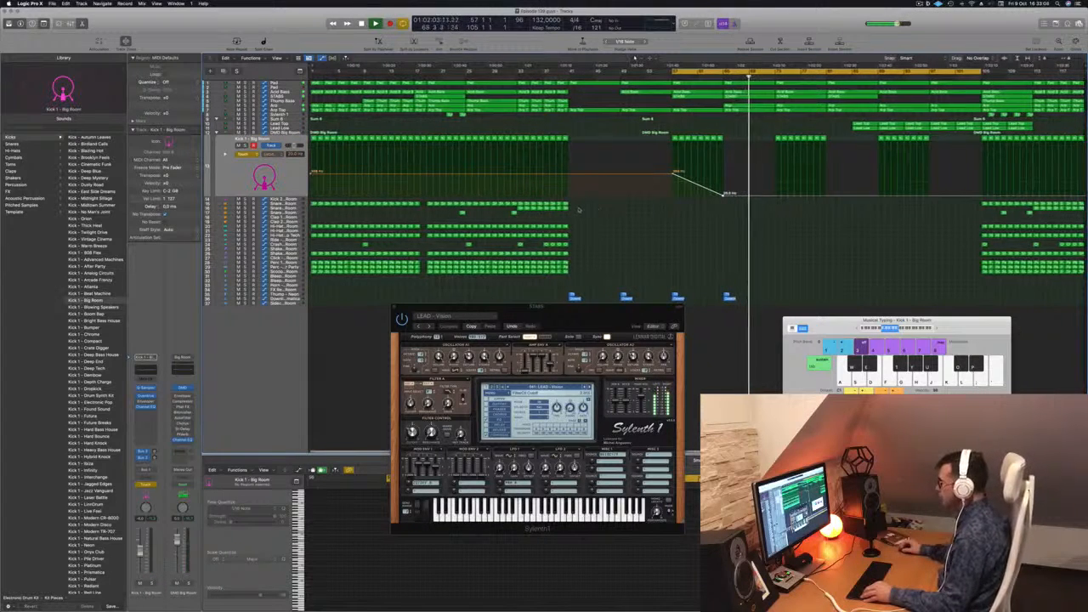
Copy the Snare 2 - Big Room regions that end at bar 41 so they start at bar 65.
{"action": "left_click_drag", "start_coordinate": [579, 211], "coordinate": [729, 207]}
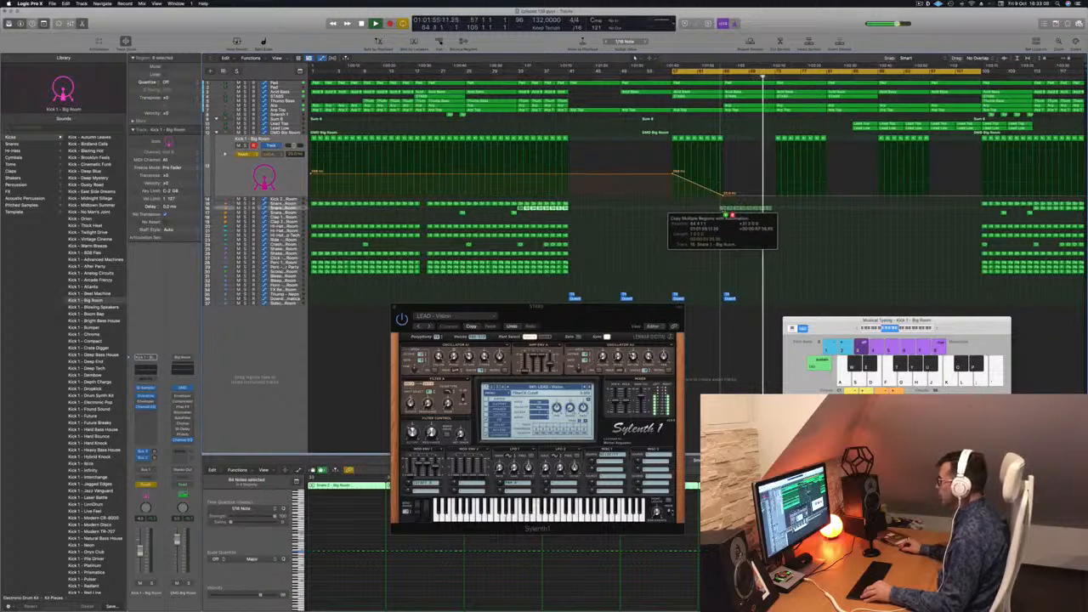
{"action": "left_click_drag", "start_coordinate": [730, 207], "coordinate": [730, 208]}
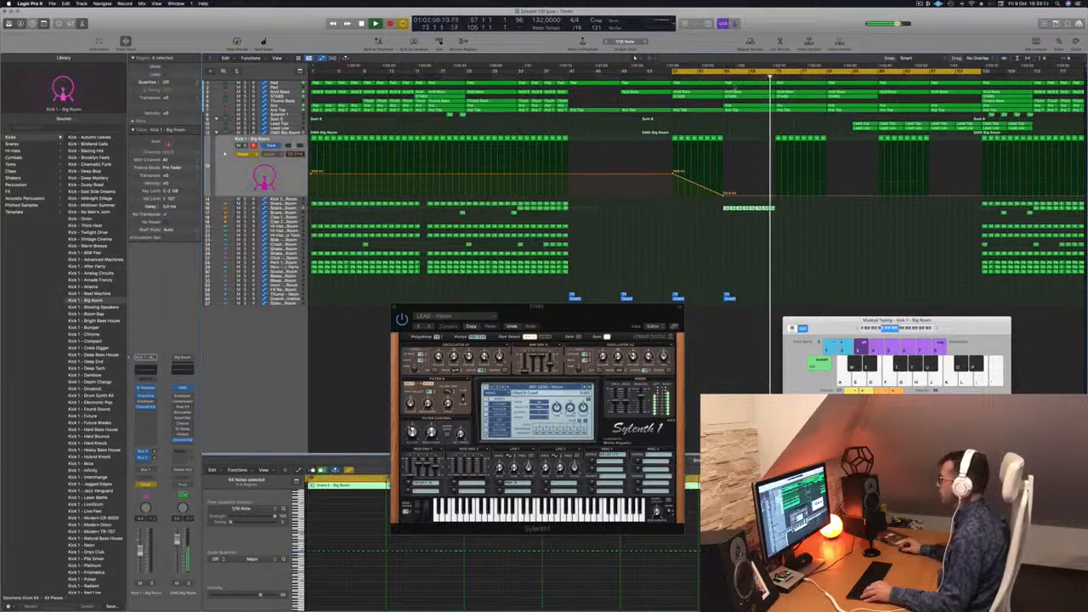
Replay from just before bar 65 and select the Snare 2 - Big Room track to bring up its frequency automation.
{"action": "left_click", "coordinate": [717, 76]}
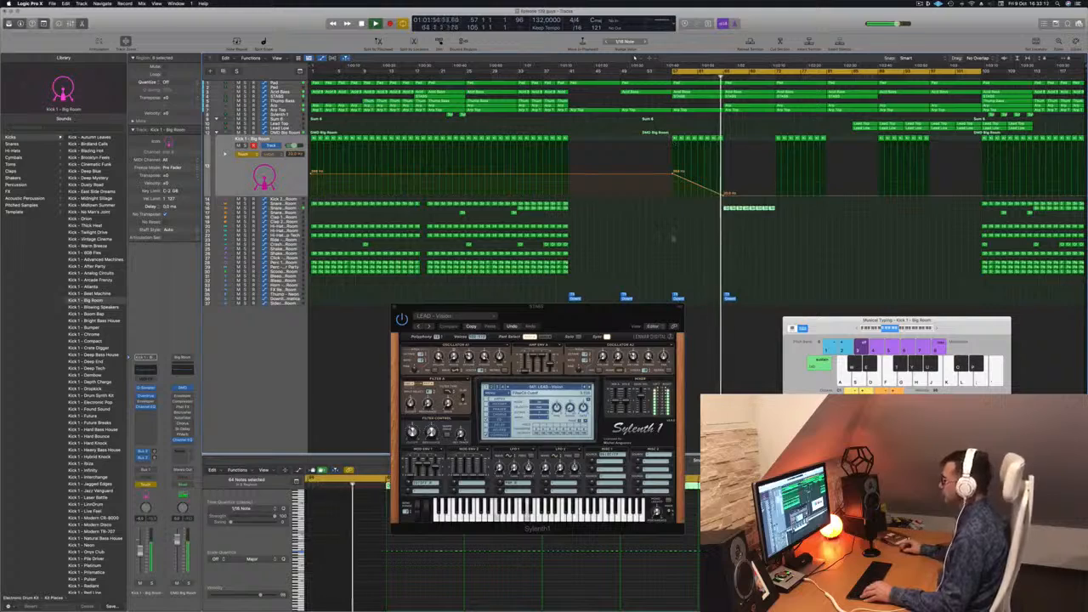
{"action": "left_click", "coordinate": [673, 238]}
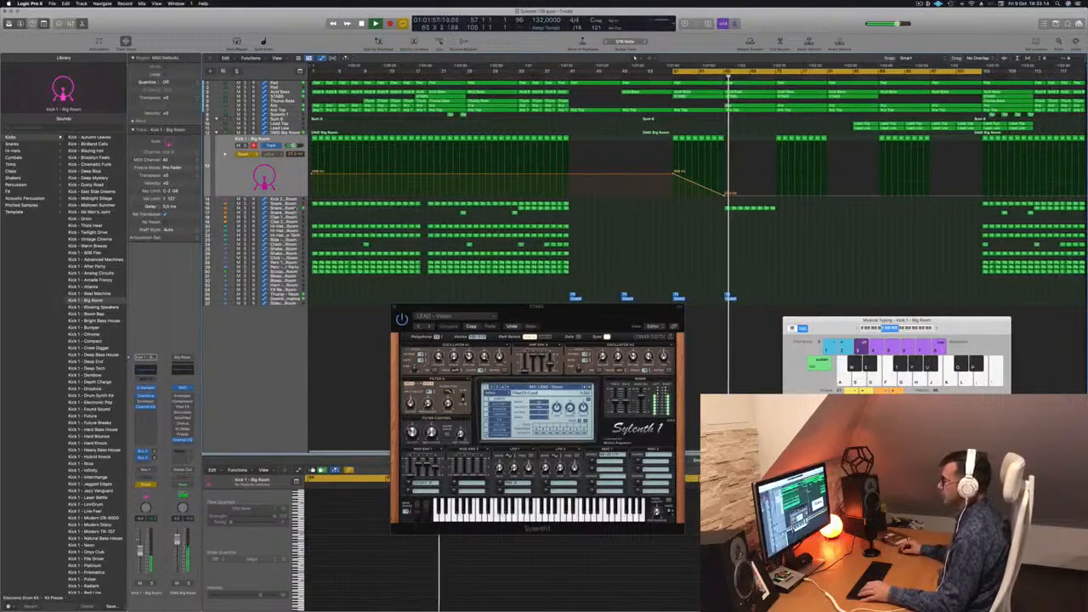
{"action": "left_click", "coordinate": [295, 208]}
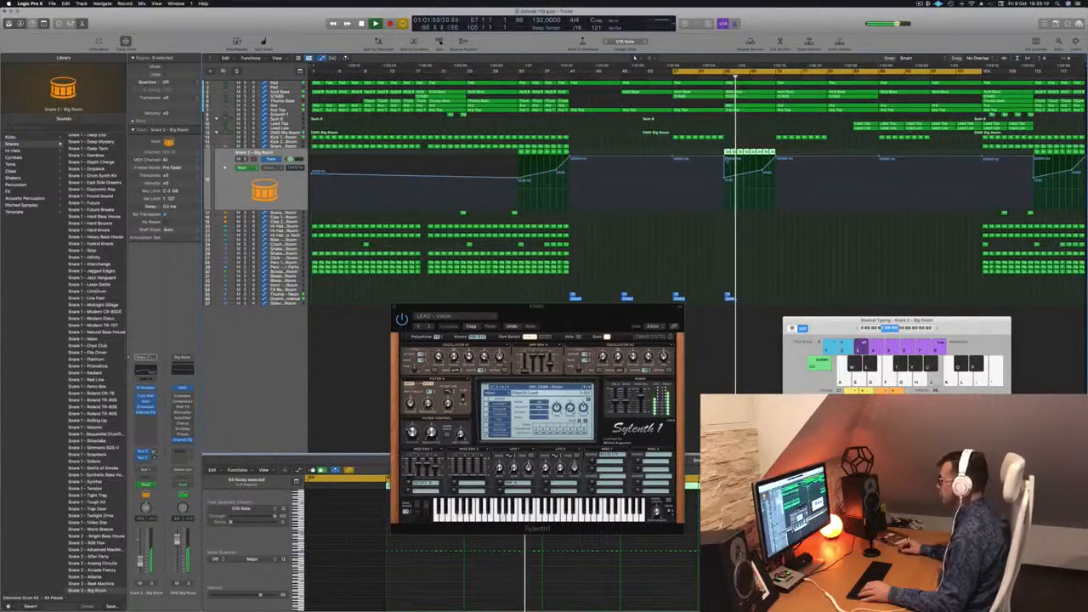
{"action": "left_click", "coordinate": [705, 236]}
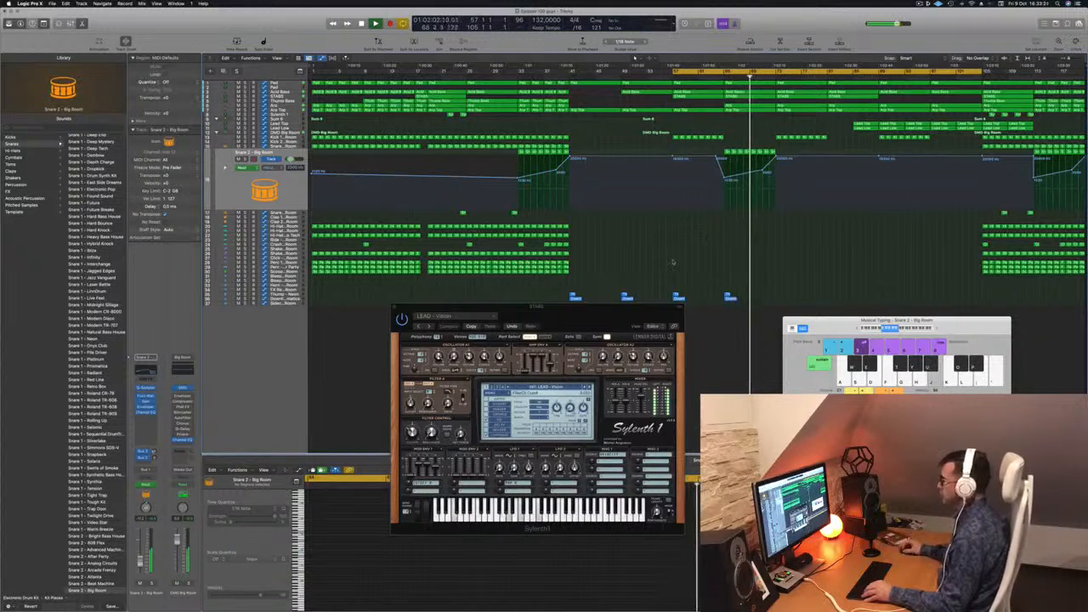
Move the Sylenth1 window clear and copy the two short effect regions at bar 65 to bar 73.
{"action": "left_click_drag", "start_coordinate": [600, 321], "coordinate": [619, 417]}
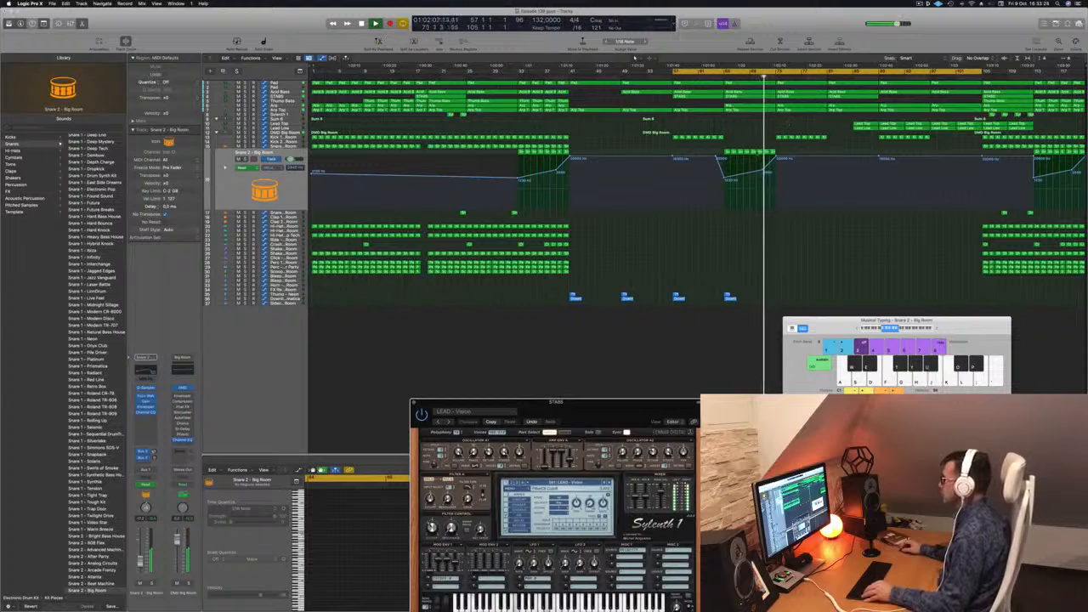
{"action": "left_click", "coordinate": [728, 297]}
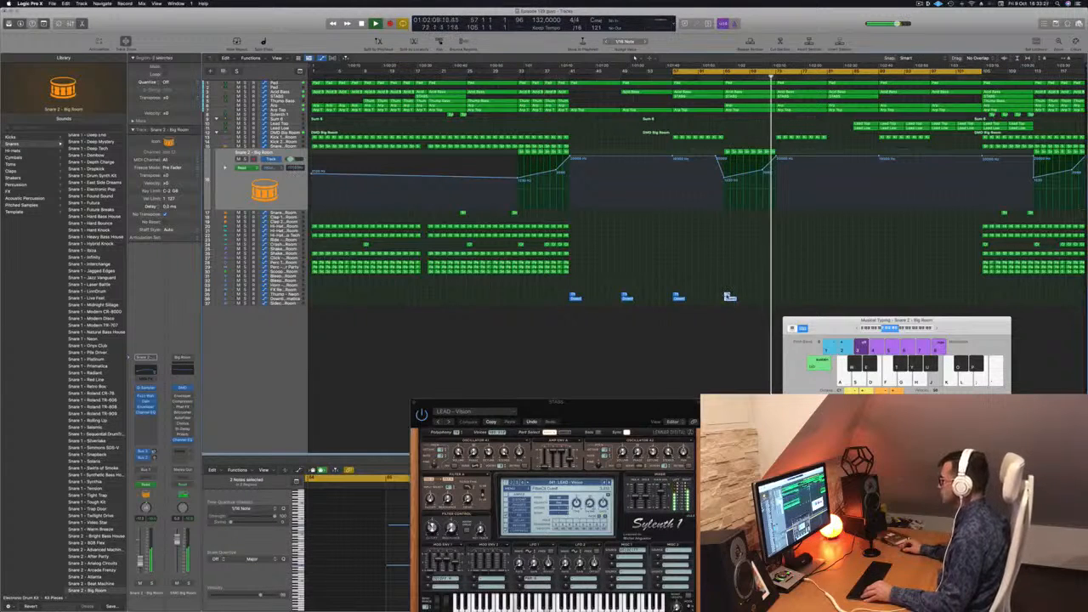
{"action": "left_click_drag", "start_coordinate": [730, 298], "coordinate": [788, 303]}
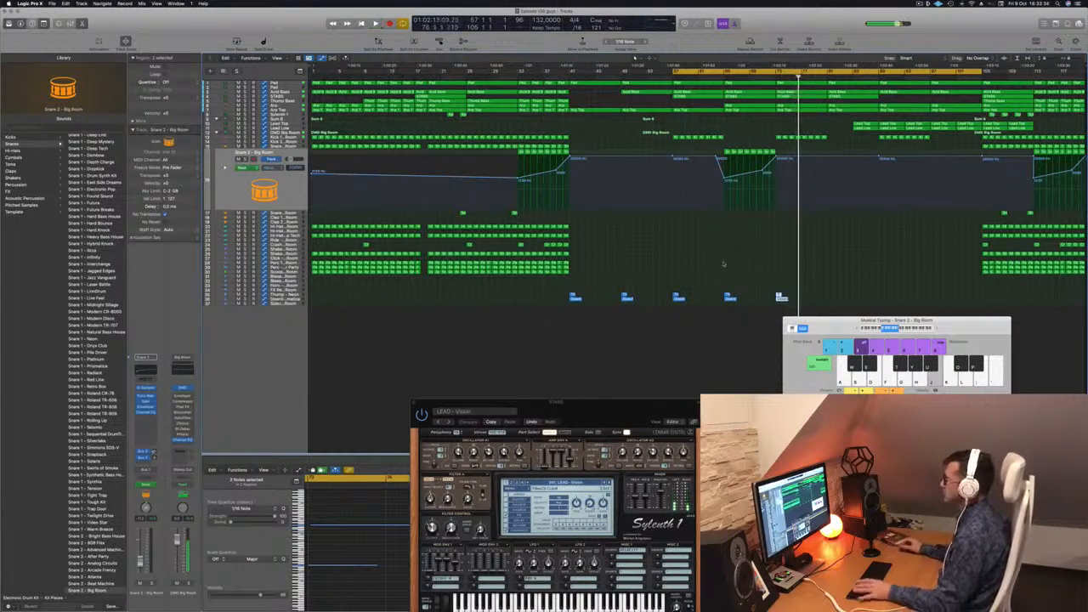
Extend the cycle range so it starts at bar 41, replay from there and close the Sylenth1 window.
{"action": "key", "text": "space"}
{"action": "left_click_drag", "start_coordinate": [676, 71], "coordinate": [570, 71]}
{"action": "key", "text": "space"}
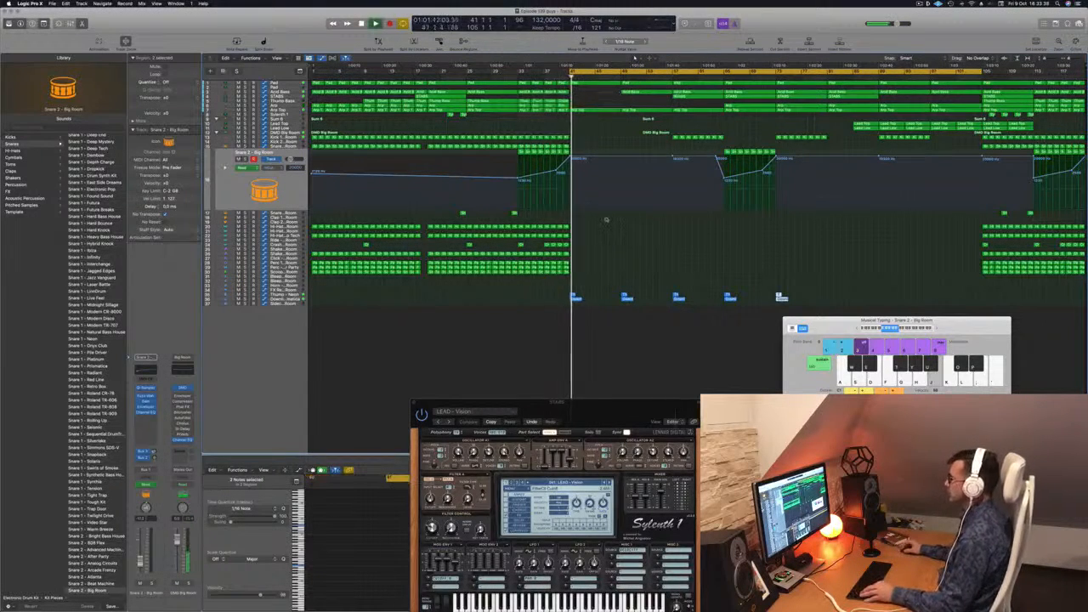
{"action": "left_click_drag", "start_coordinate": [563, 414], "coordinate": [666, 236]}
{"action": "left_click", "coordinate": [516, 222]}
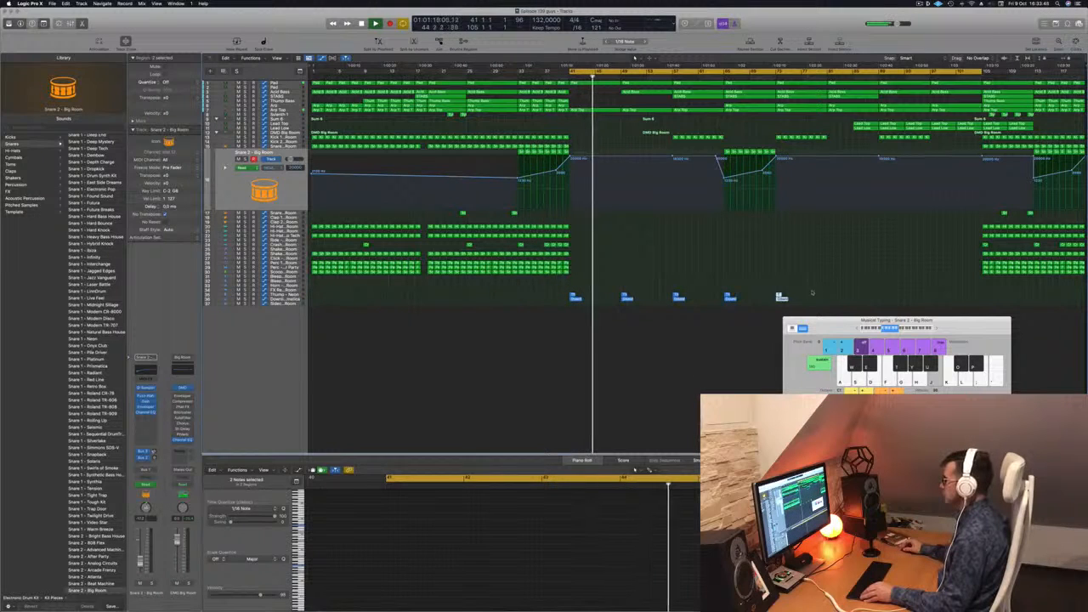
Copy the short effect regions to bars 81, 89 and 97, deleting the surplus copies from bar 105 onward.
{"action": "left_click_drag", "start_coordinate": [576, 298], "coordinate": [837, 300]}
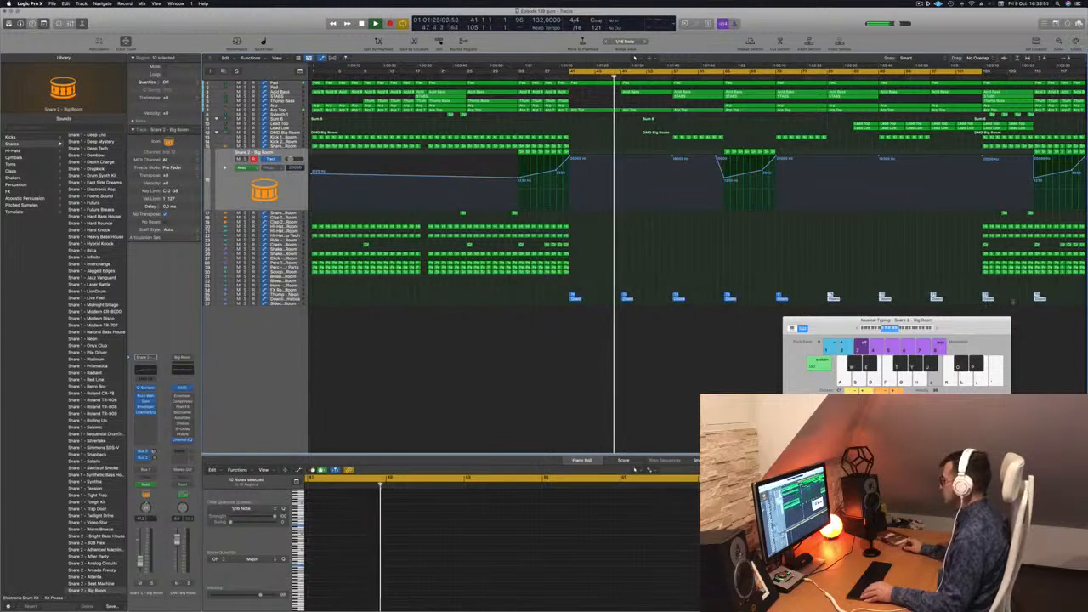
{"action": "left_click_drag", "start_coordinate": [1052, 290], "coordinate": [980, 308]}
{"action": "key", "text": "Delete"}
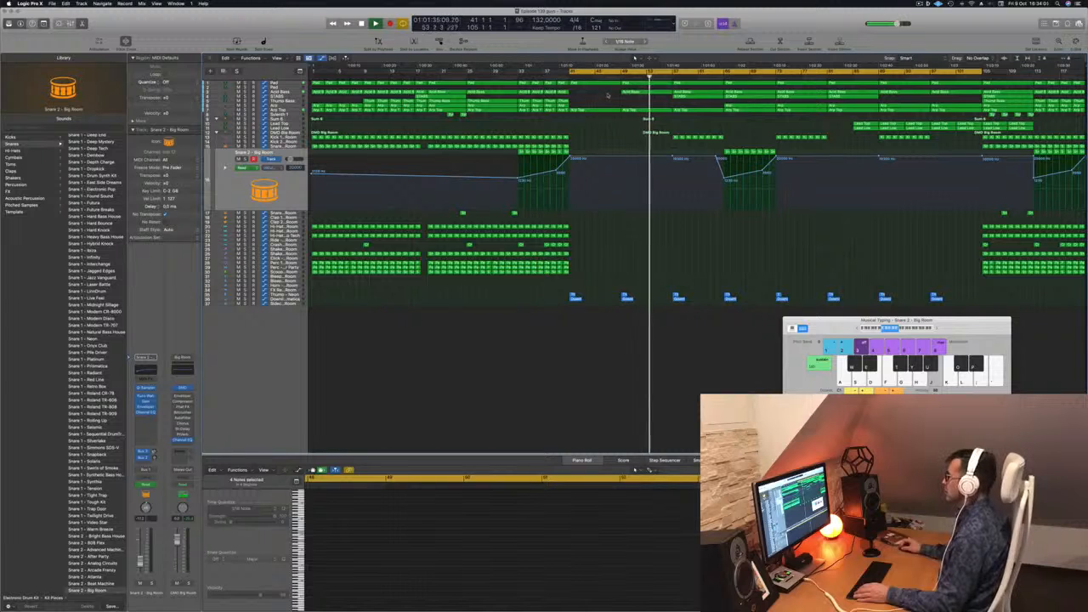
Move the Acid Bass regions at bars 49 and 57 up to the second Pad track and select that track.
{"action": "left_click", "coordinate": [630, 92]}
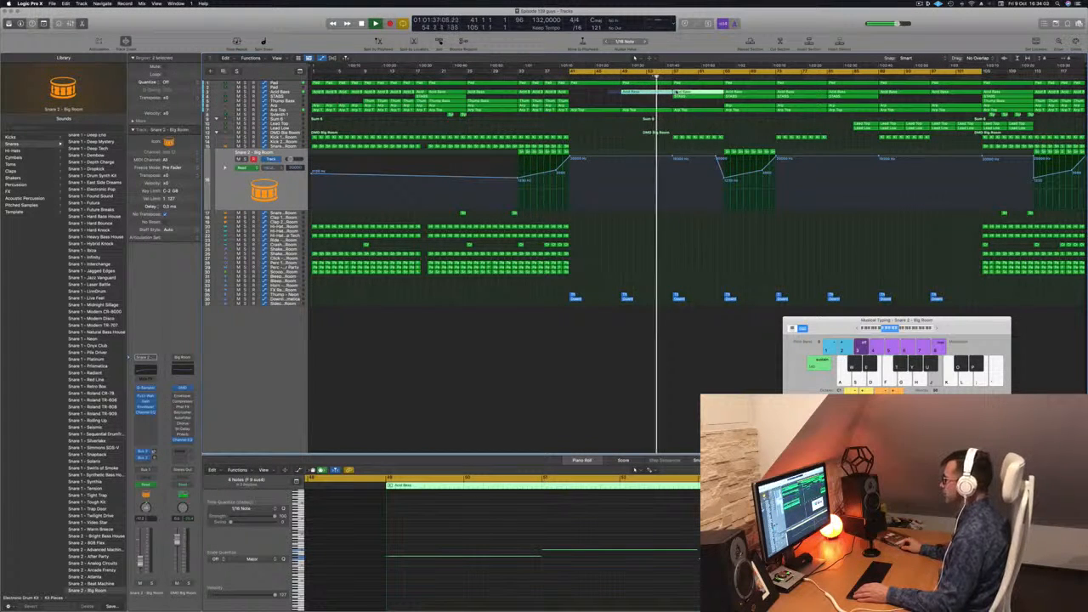
{"action": "left_click_drag", "start_coordinate": [652, 92], "coordinate": [652, 88]}
{"action": "left_click", "coordinate": [615, 76]}
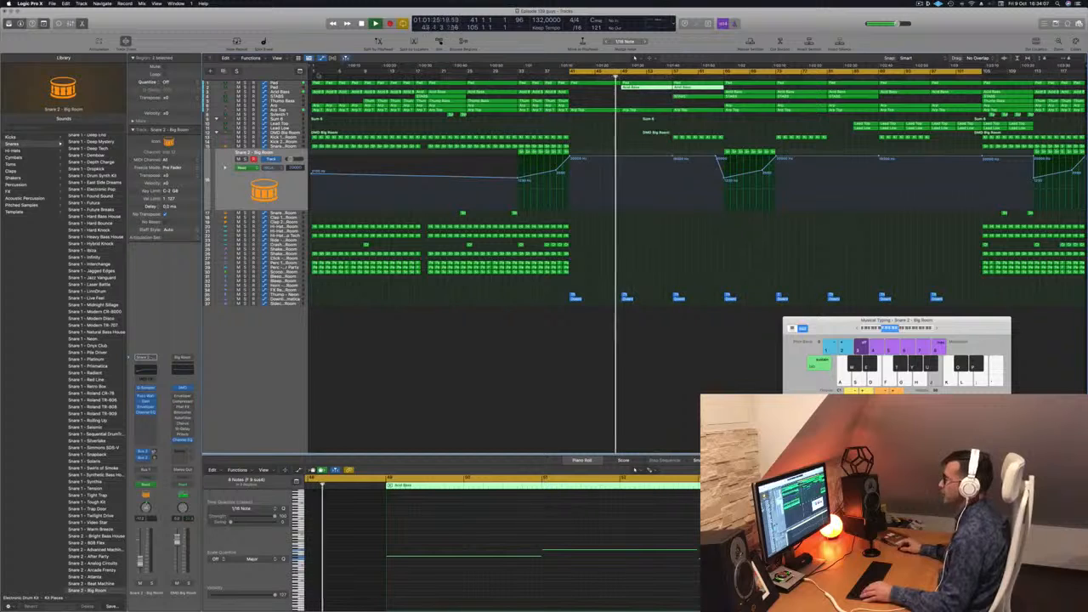
{"action": "left_click", "coordinate": [285, 88]}
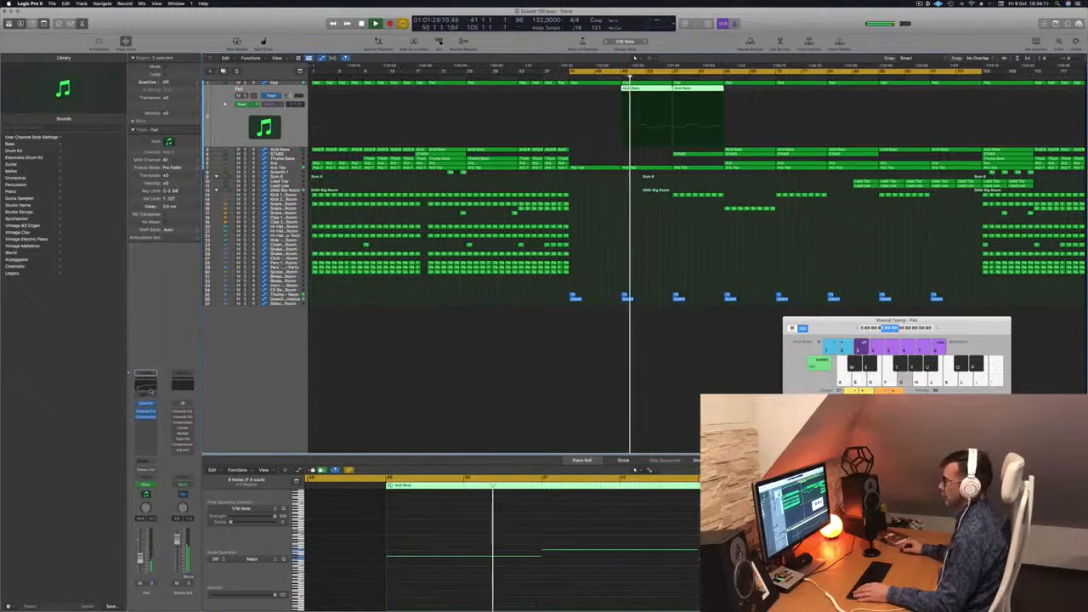
Switch off the low cut and the 107 Hz band in the second Pad track's Channel EQ.
{"action": "left_click", "coordinate": [146, 410]}
{"action": "left_click", "coordinate": [369, 123]}
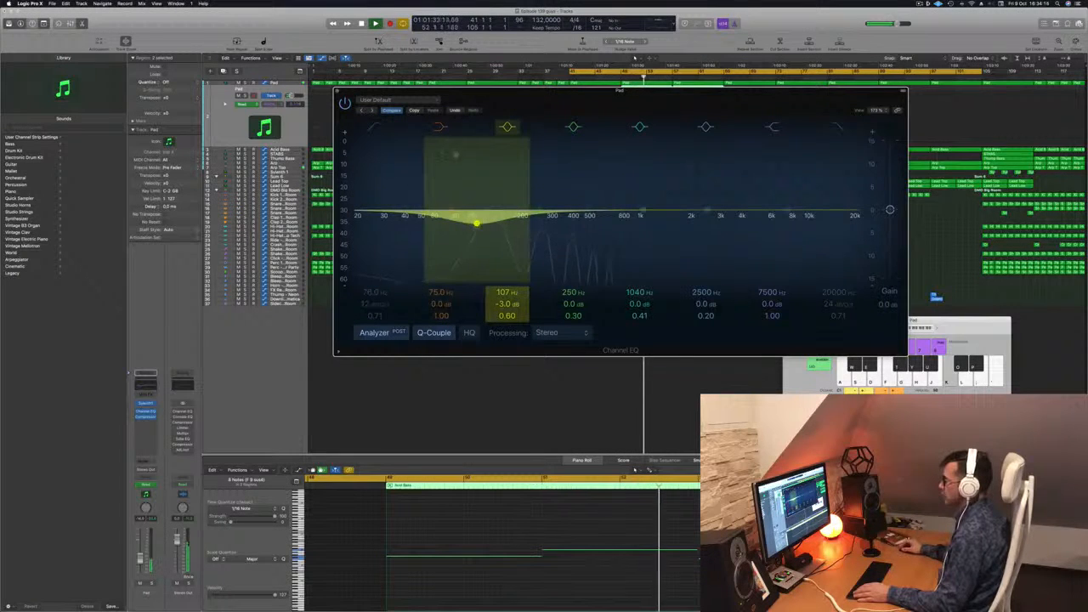
{"action": "left_click", "coordinate": [506, 127]}
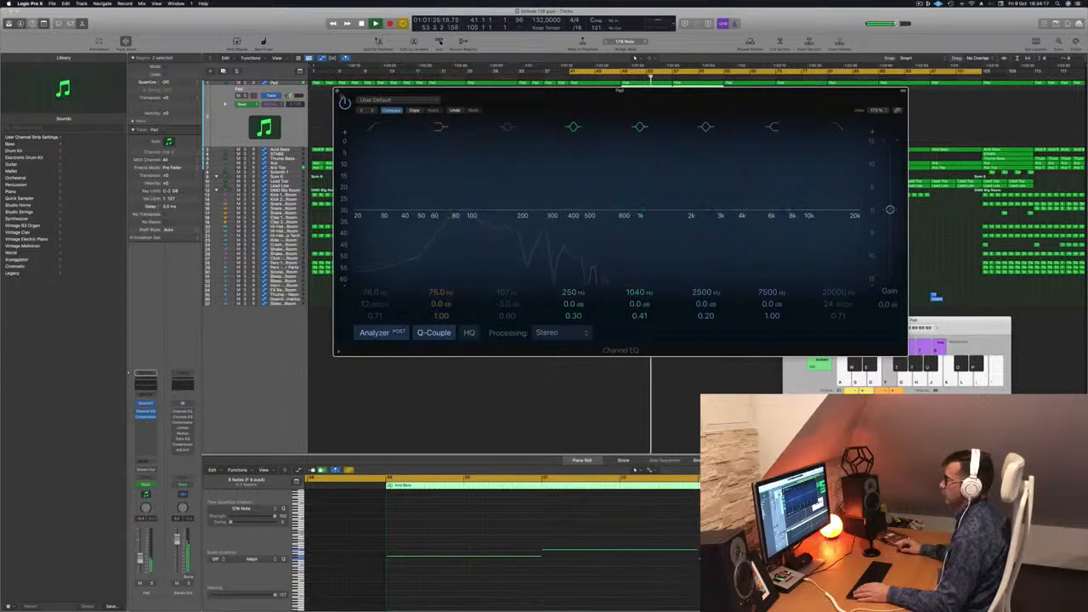
{"action": "key", "text": "super+w"}
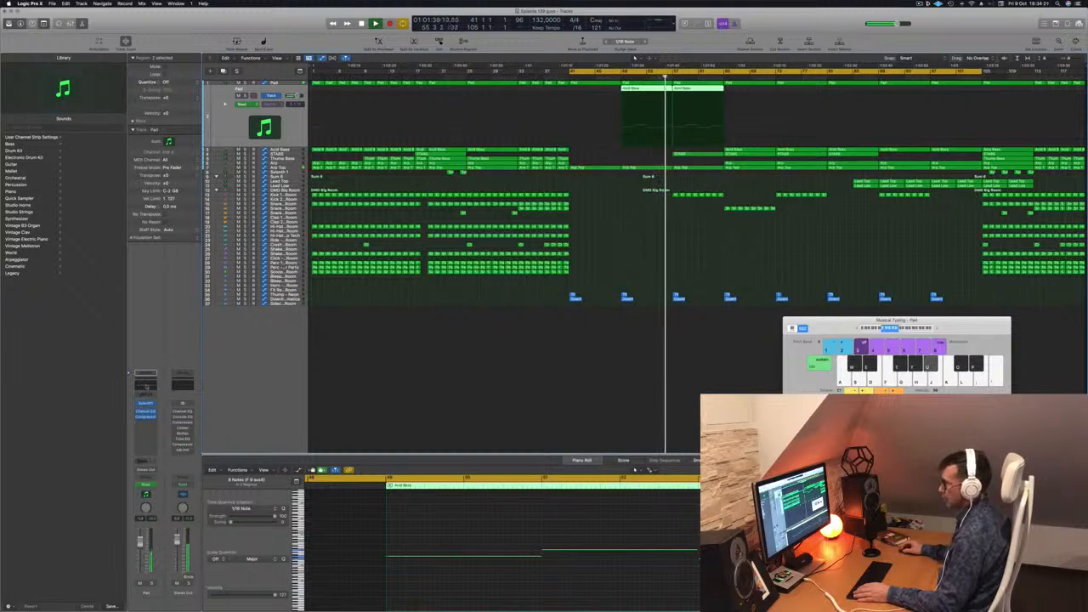
Reopen the Pad track's Channel EQ, select all notes of its Acid Bass regions and move the EQ window off the regions.
{"action": "left_click", "coordinate": [145, 386]}
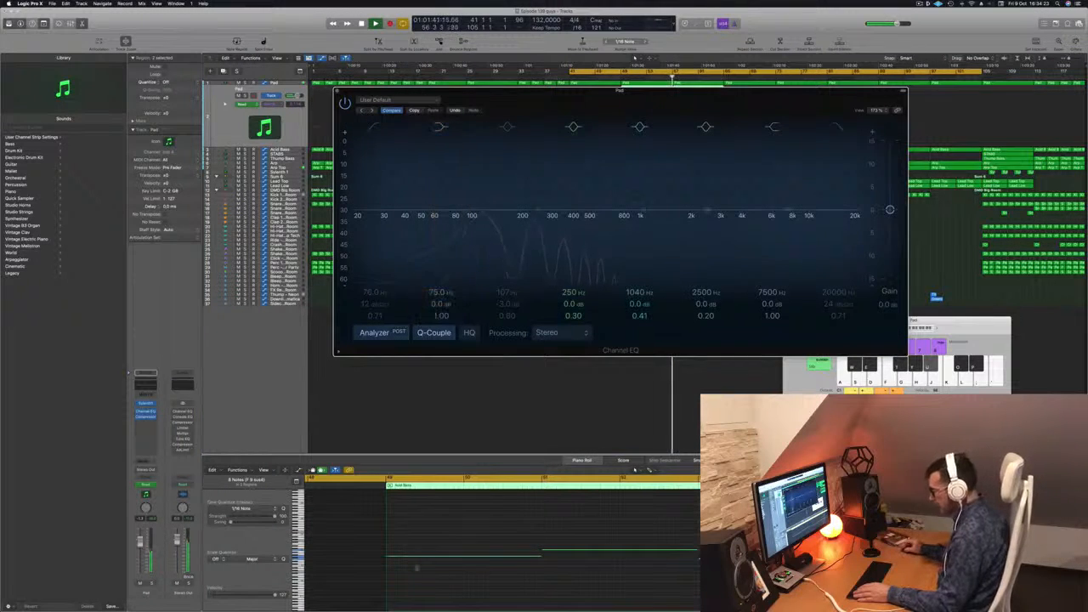
{"action": "left_click", "coordinate": [458, 586]}
{"action": "key", "text": "super+a"}
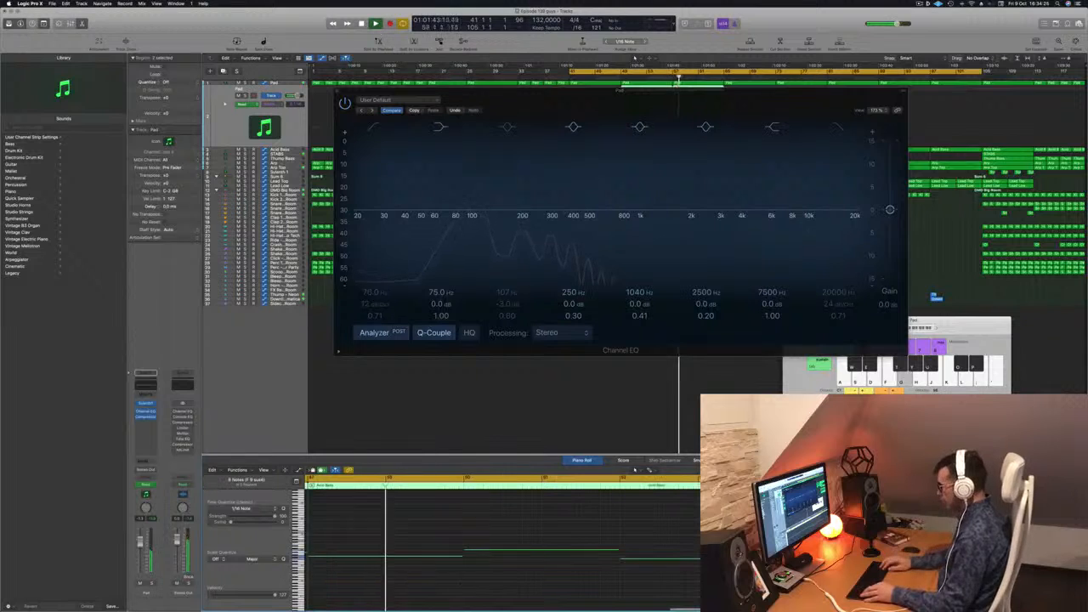
{"action": "scroll", "coordinate": [458, 586], "scroll_direction": "up", "scroll_amount": 2}
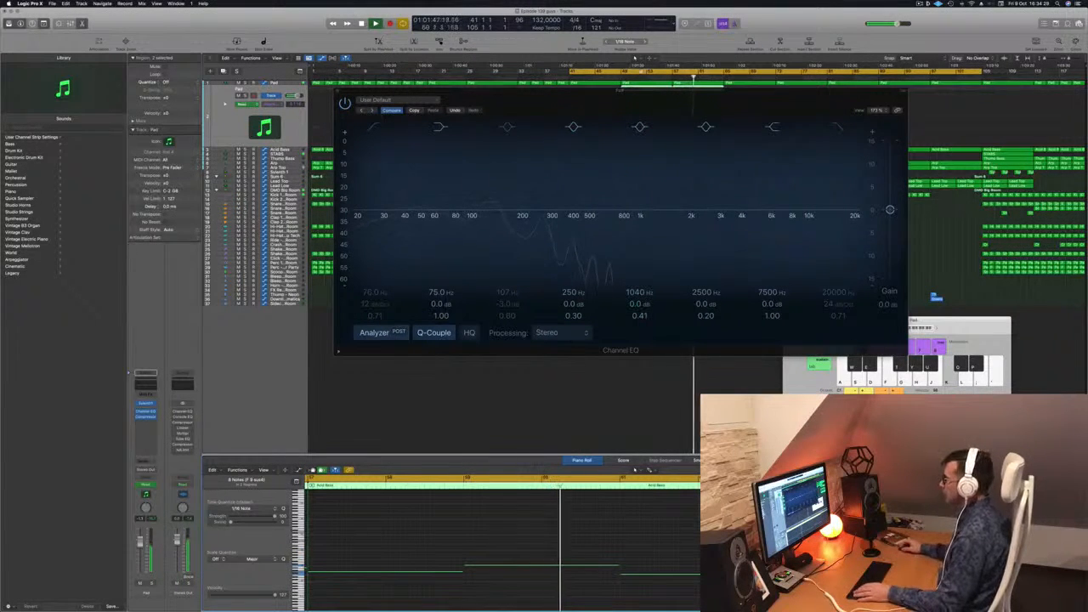
{"action": "left_click_drag", "start_coordinate": [646, 98], "coordinate": [980, 138]}
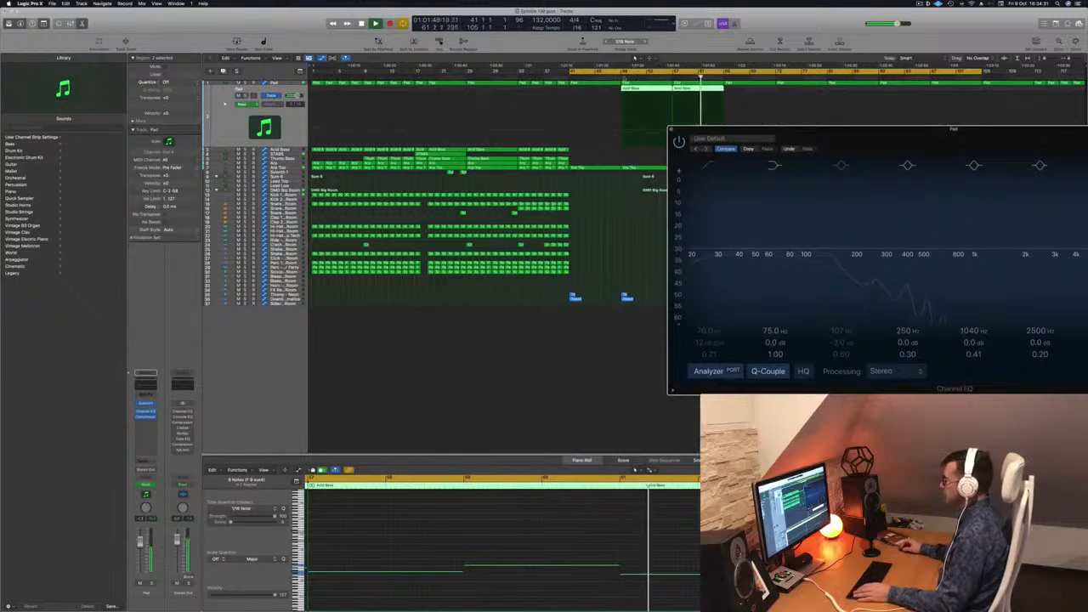
Audition the second Pad track soloed from bar 49, unsolo it, return to bar 41 and close the Channel EQ.
{"action": "left_click", "coordinate": [621, 76]}
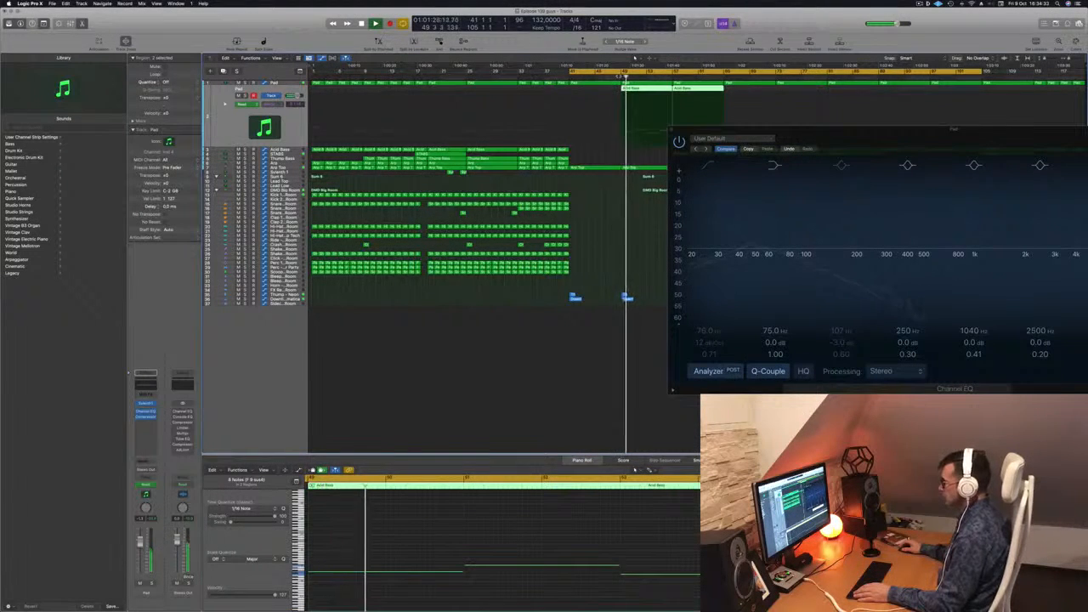
{"action": "key", "text": "ctrl+s"}
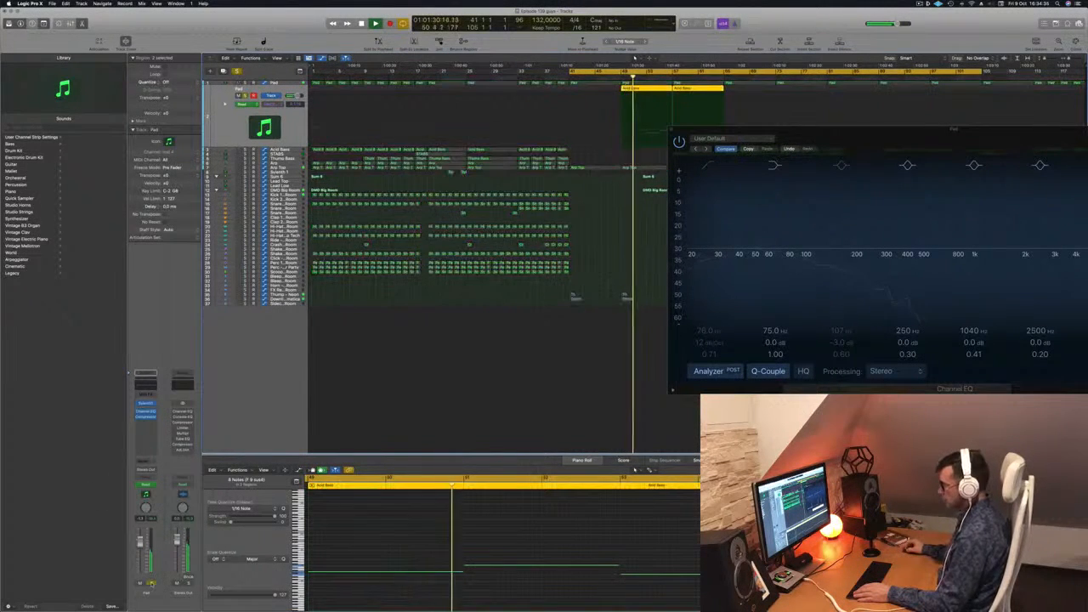
{"action": "left_click", "coordinate": [152, 584]}
{"action": "key", "text": "Return"}
{"action": "left_click_drag", "start_coordinate": [769, 166], "coordinate": [252, 277]}
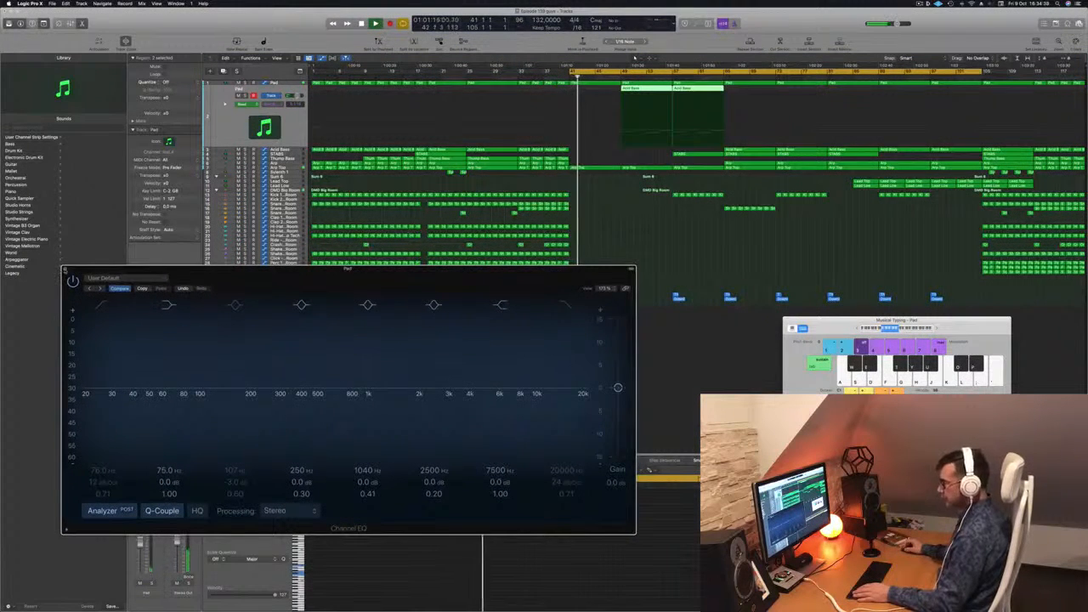
{"action": "left_click", "coordinate": [64, 270]}
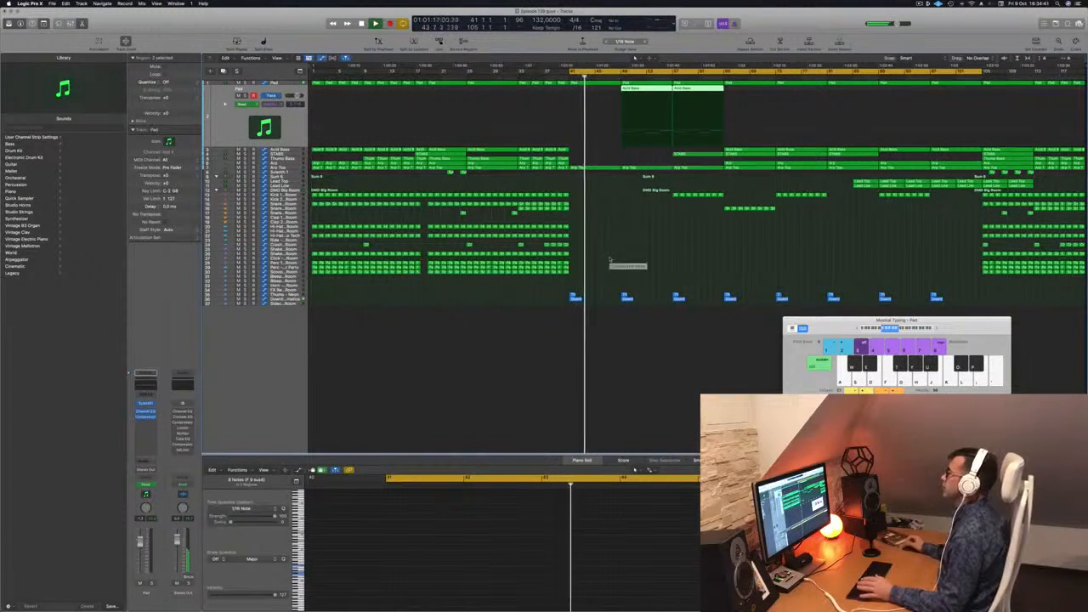
Show the Pad track's Sylenth1 AmpEnv A Decay automation and delete its points between bars 49 and 65.
{"action": "left_click", "coordinate": [280, 104]}
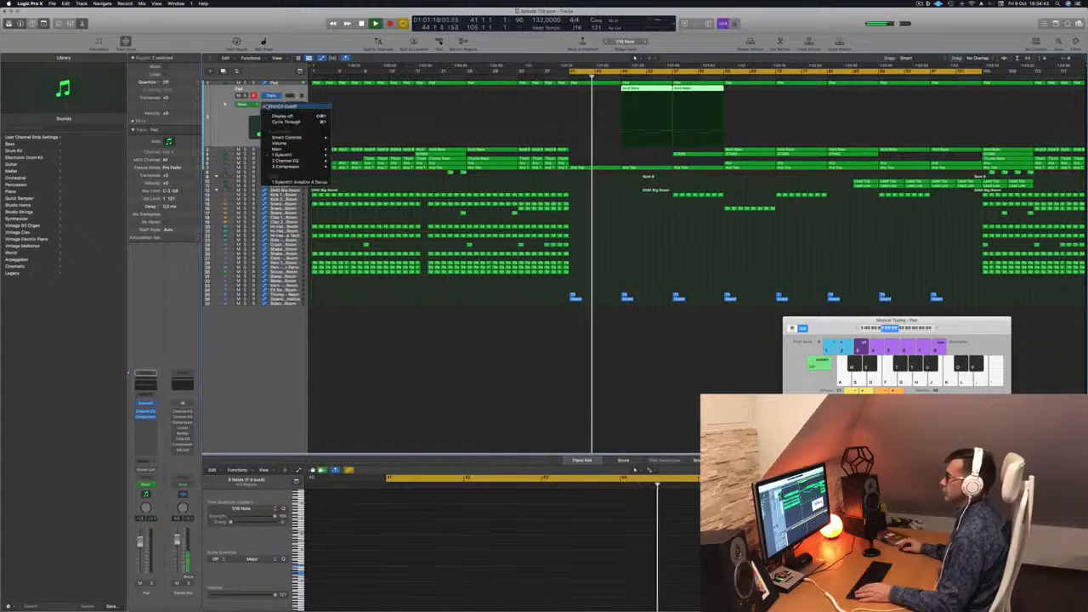
{"action": "left_click", "coordinate": [298, 181]}
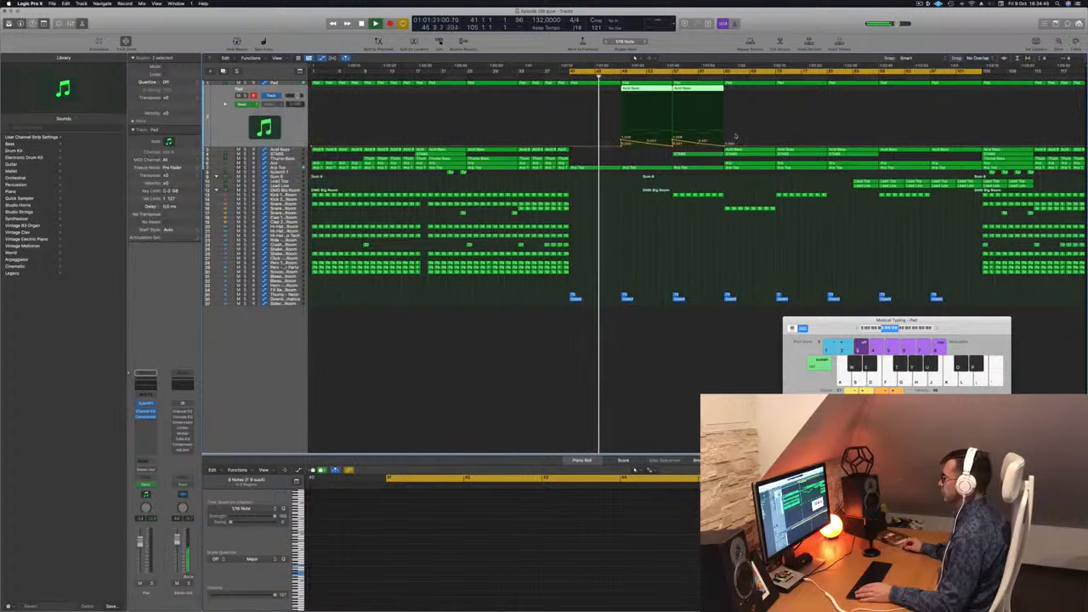
{"action": "left_click_drag", "start_coordinate": [728, 145], "coordinate": [624, 147]}
{"action": "key", "text": "Delete"}
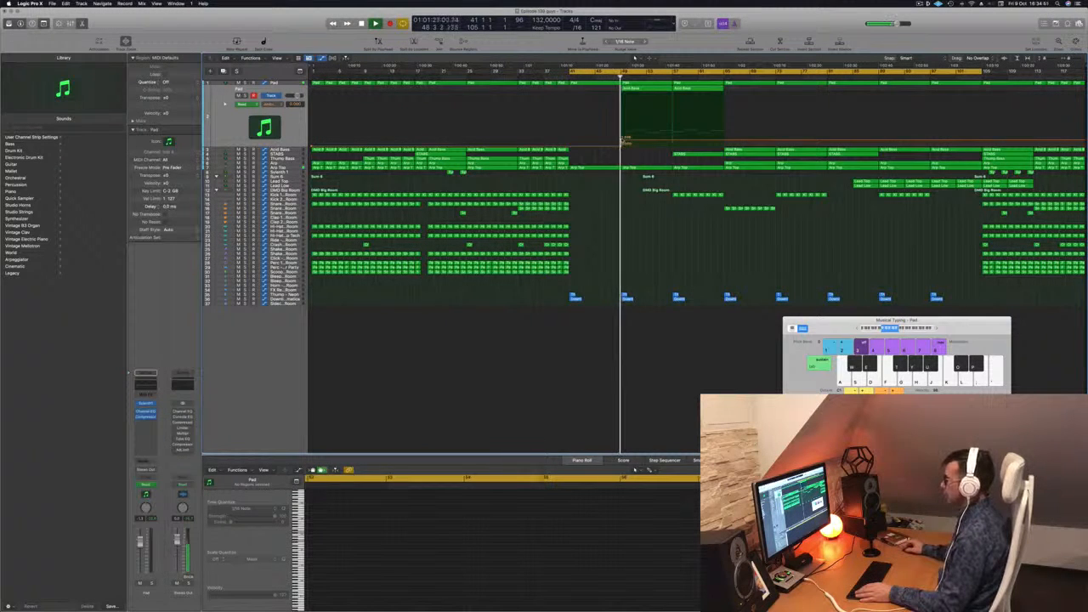
{"action": "left_click", "coordinate": [622, 145]}
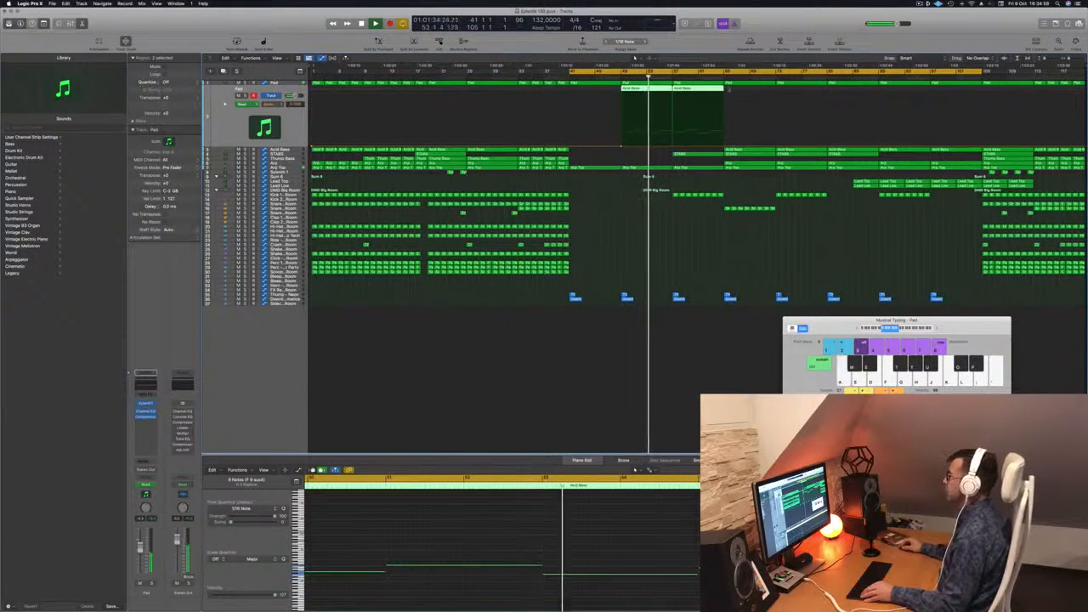
Copy the Pad track's two Acid Bass regions at bars 49 and 57 so they start at bar 65.
{"action": "left_click_drag", "start_coordinate": [660, 90], "coordinate": [755, 94]}
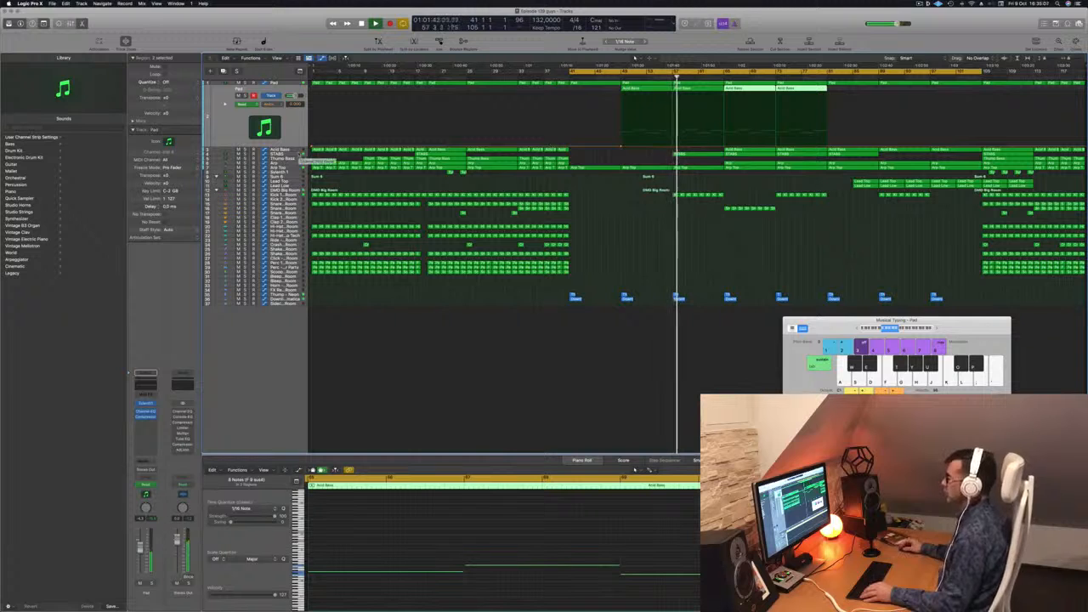
Set the STABS track's automation mode to Read and get the Musical Typing window out of the way.
{"action": "key", "text": "Down"}
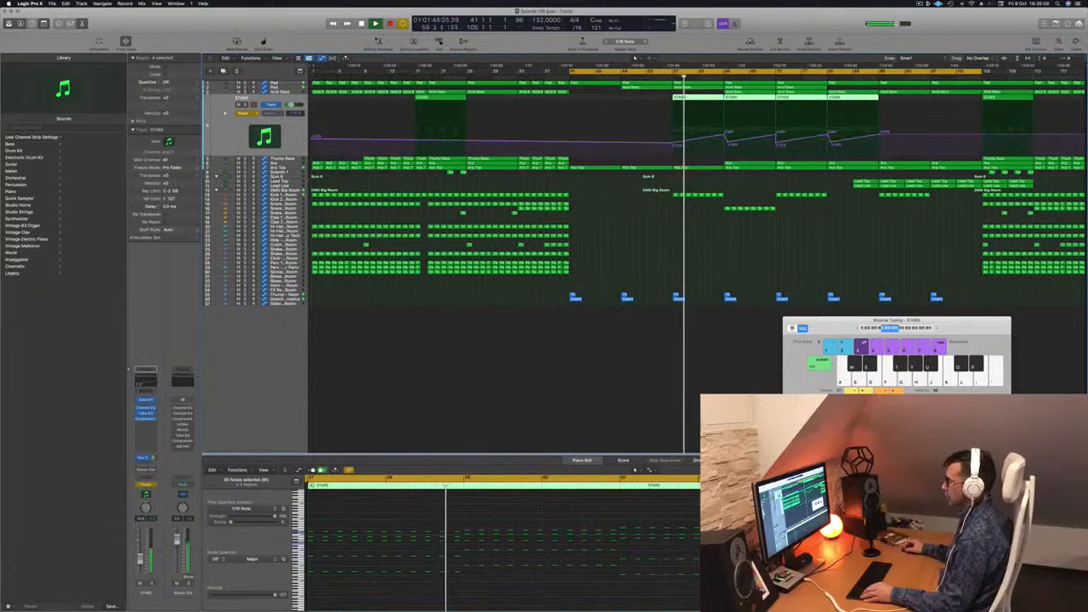
{"action": "left_click", "coordinate": [145, 484]}
{"action": "left_click", "coordinate": [146, 480]}
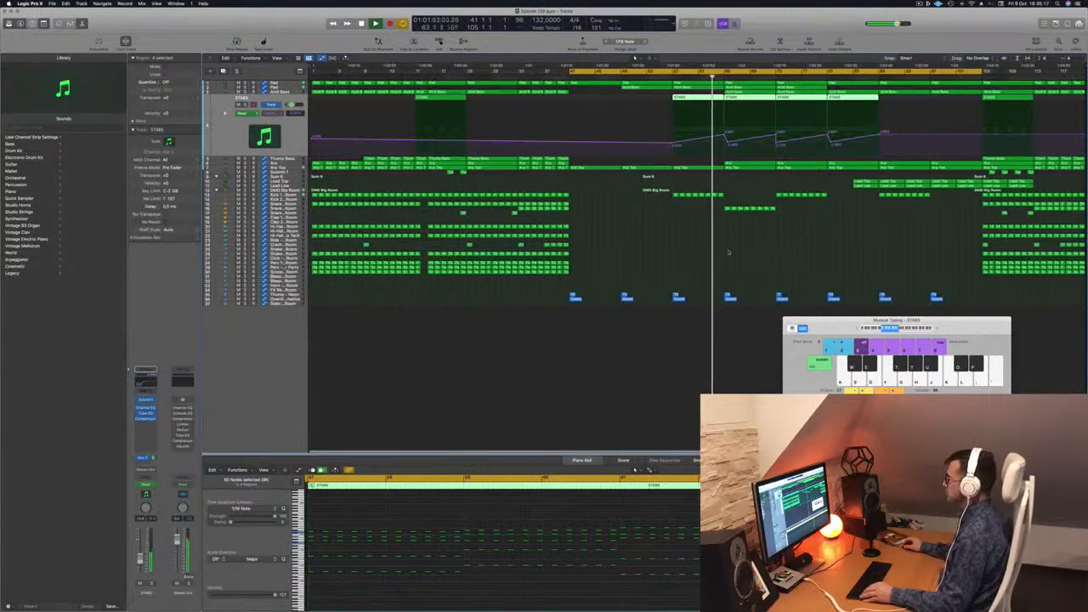
{"action": "key", "text": "super+k"}
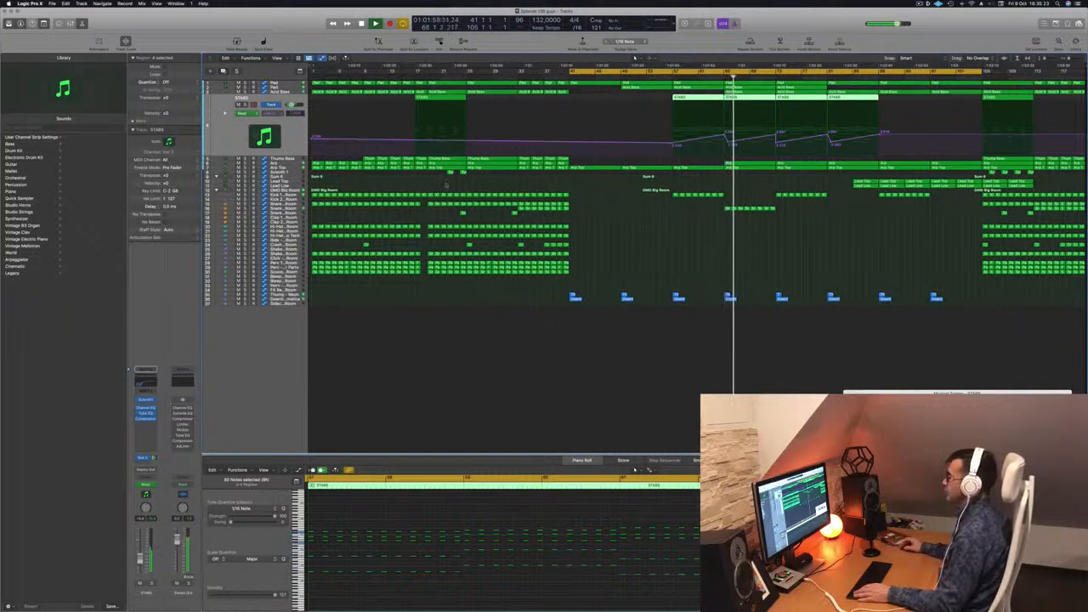
Duplicate the STABS track and load the Mega Saw Riser With noise channel strip setting on the new track.
{"action": "key", "text": "super+d"}
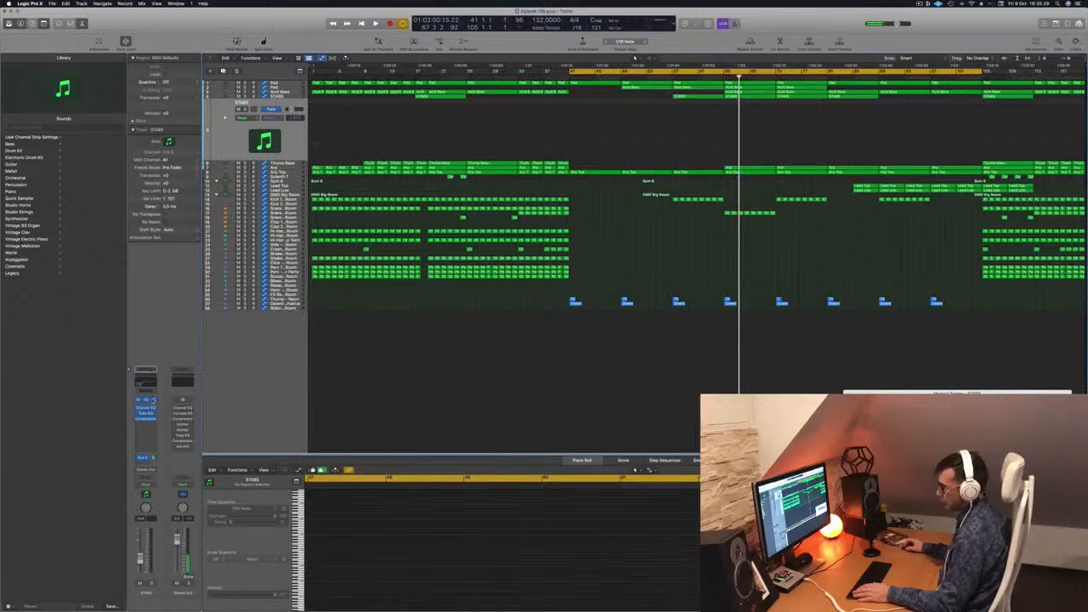
{"action": "left_click", "coordinate": [154, 399]}
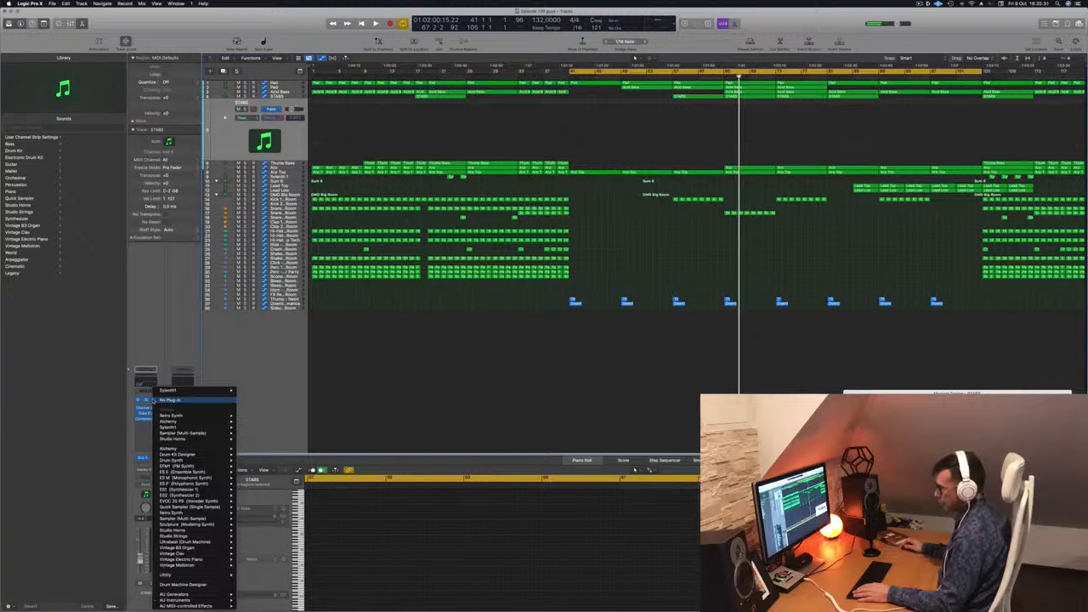
{"action": "left_click", "coordinate": [83, 306]}
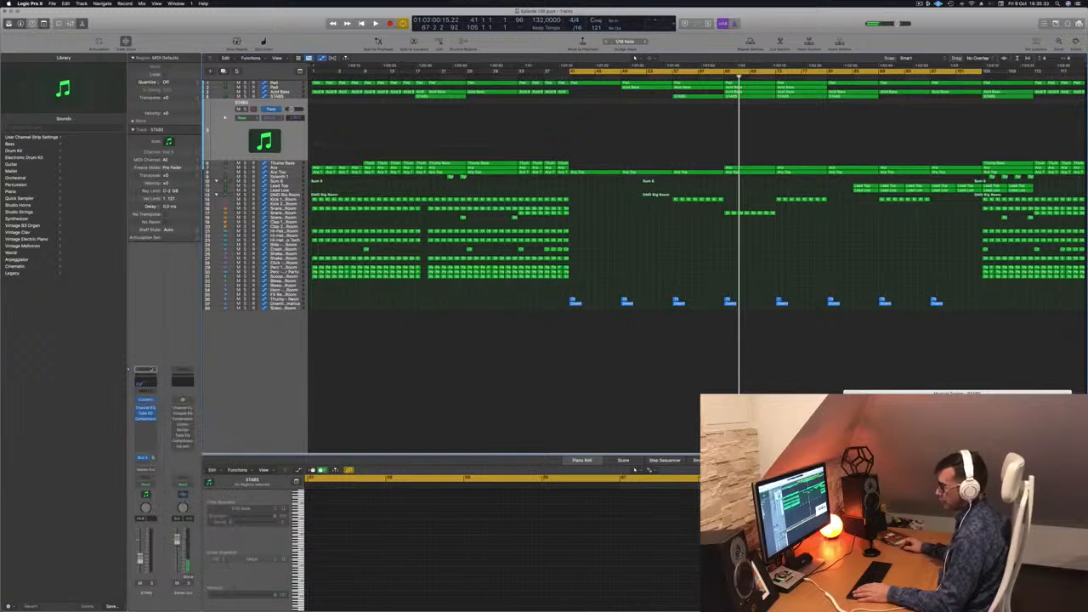
{"action": "left_click", "coordinate": [152, 369]}
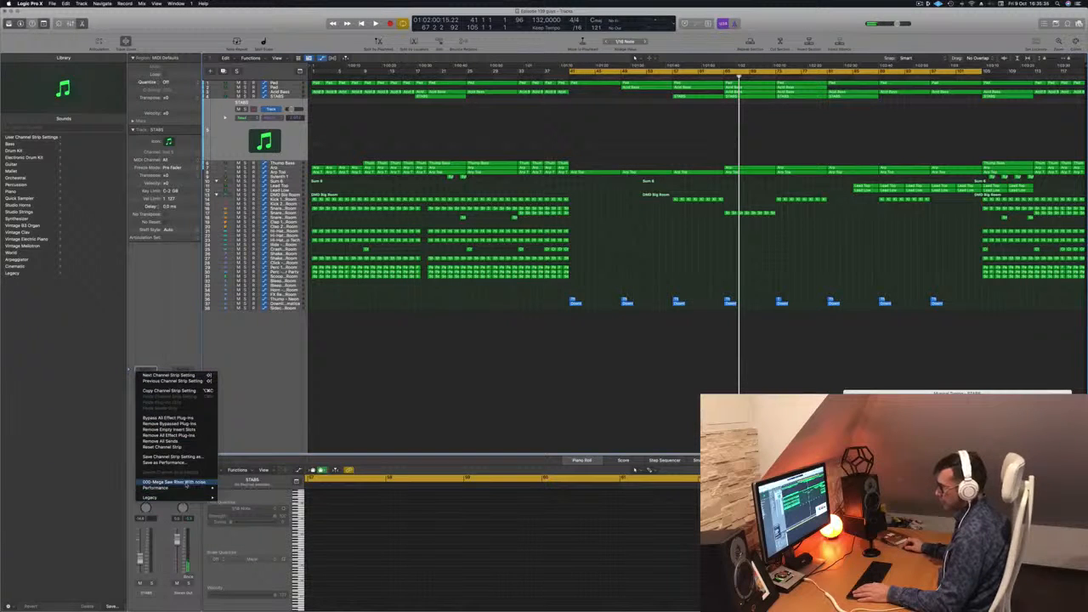
{"action": "left_click", "coordinate": [186, 483]}
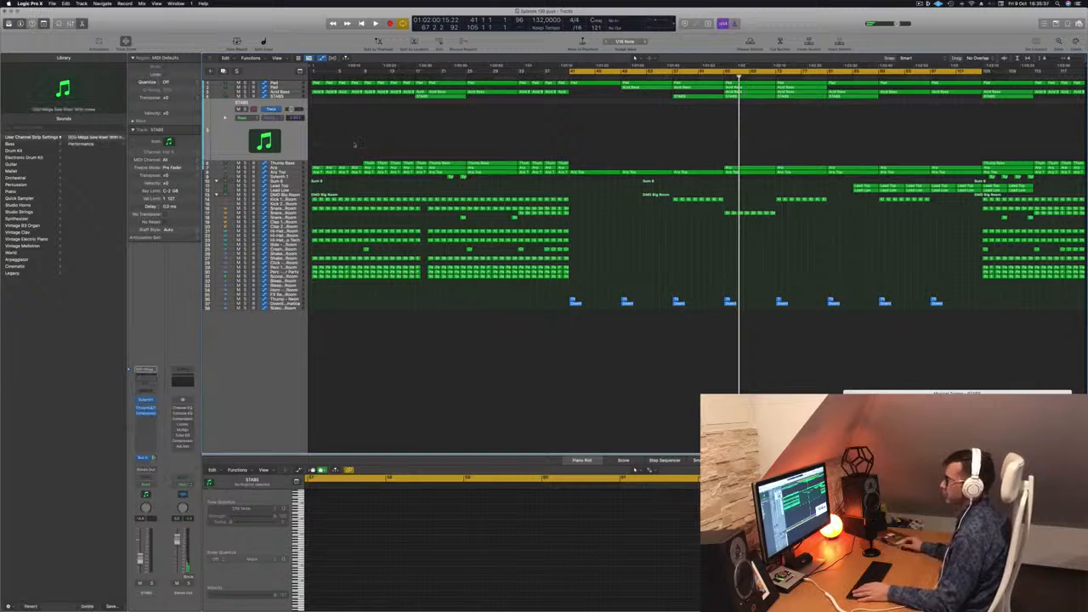
Copy the Acid Bass region at bar 57 to the new track, extend it to bar 73 and reduce it to one sustained note.
{"action": "left_click", "coordinate": [752, 98]}
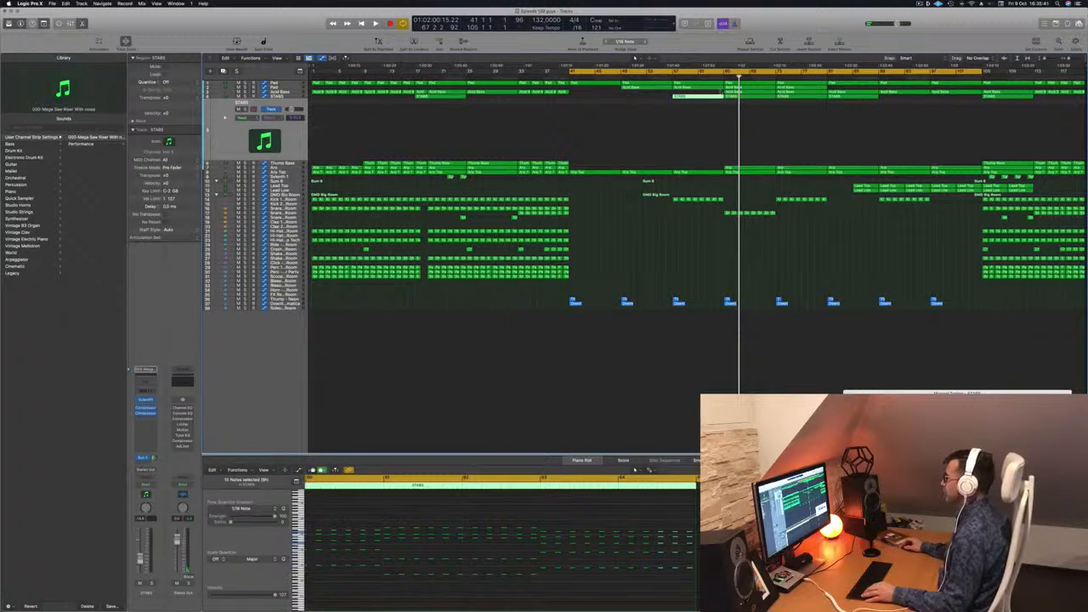
{"action": "left_click", "coordinate": [702, 88]}
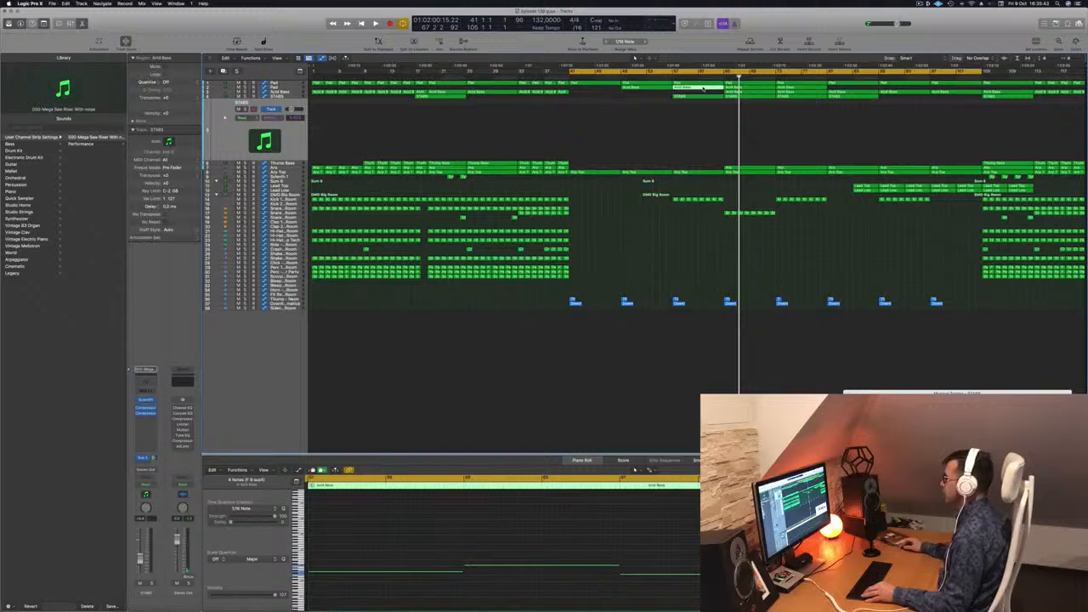
{"action": "left_click_drag", "start_coordinate": [703, 88], "coordinate": [774, 102]}
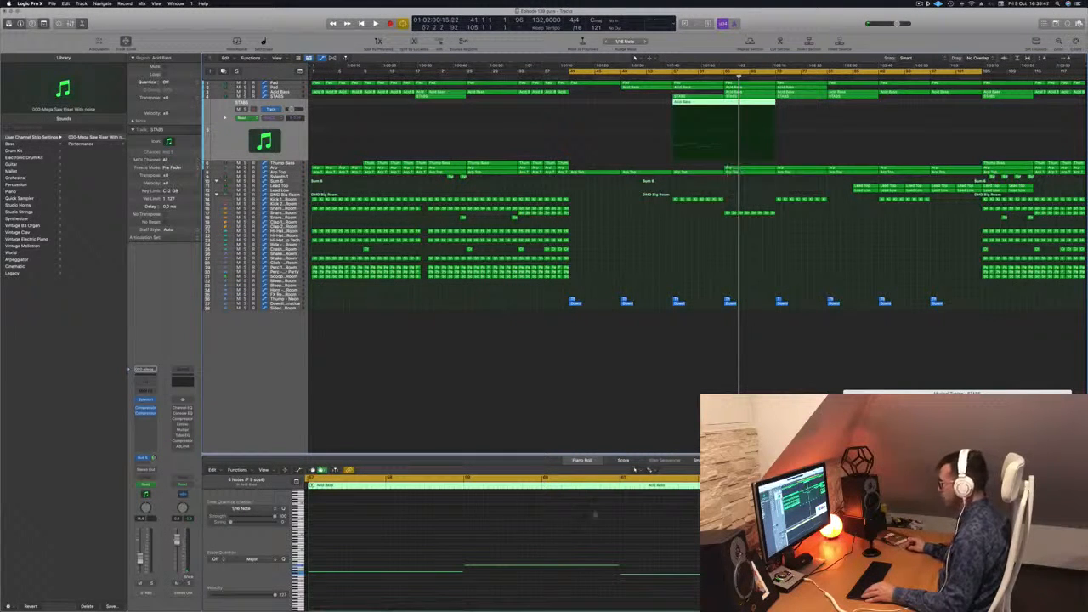
{"action": "left_click_drag", "start_coordinate": [550, 528], "coordinate": [704, 598]}
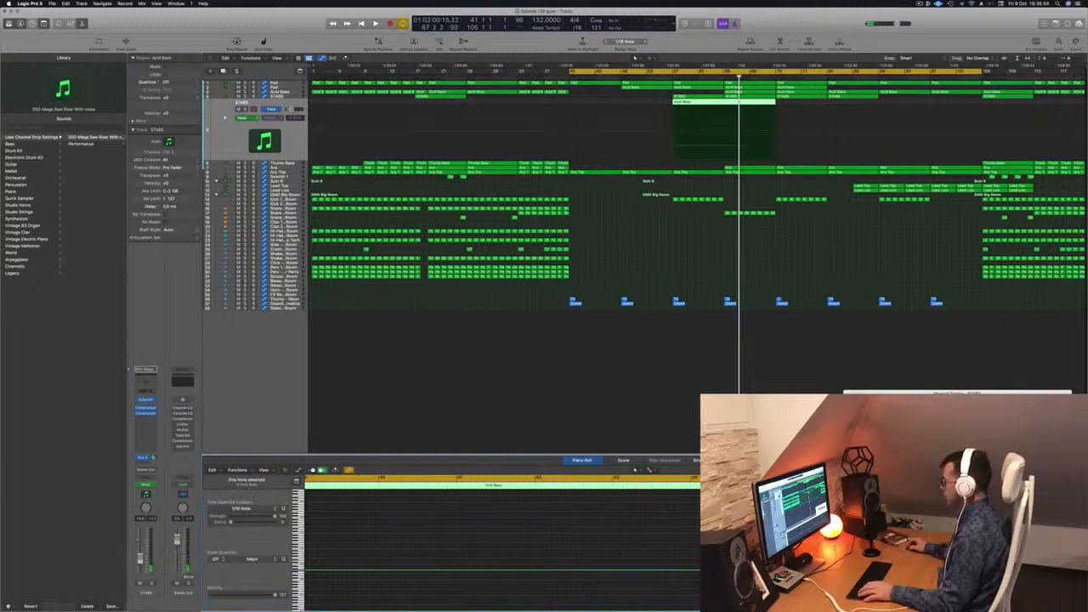
Play the riser from just before bar 57 with its Sylenth1 open and lower the new STABS track's volume slightly.
{"action": "key", "text": "space"}
{"action": "left_click", "coordinate": [665, 77]}
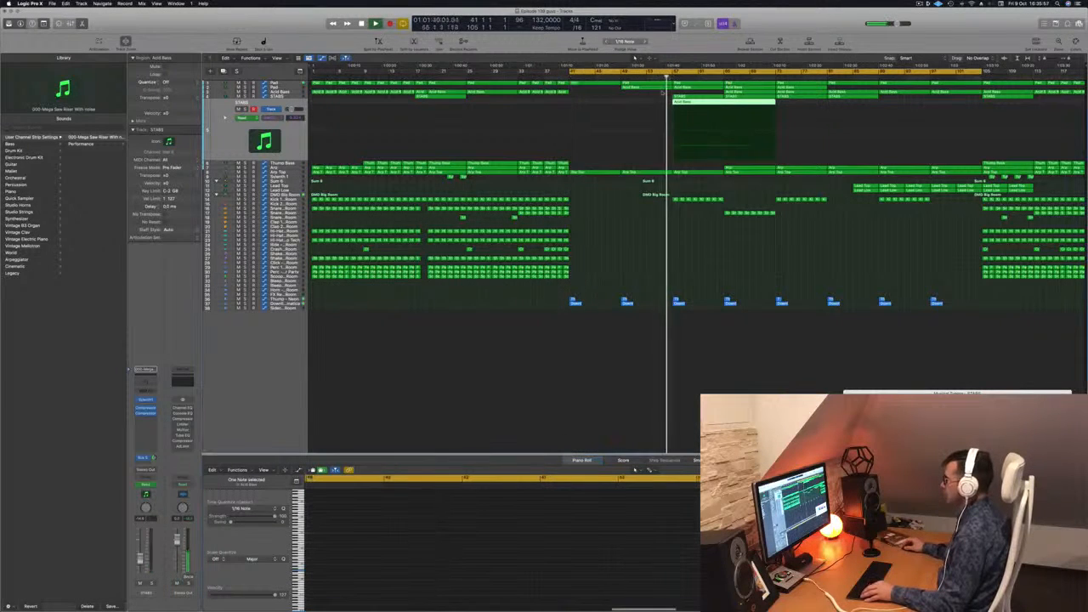
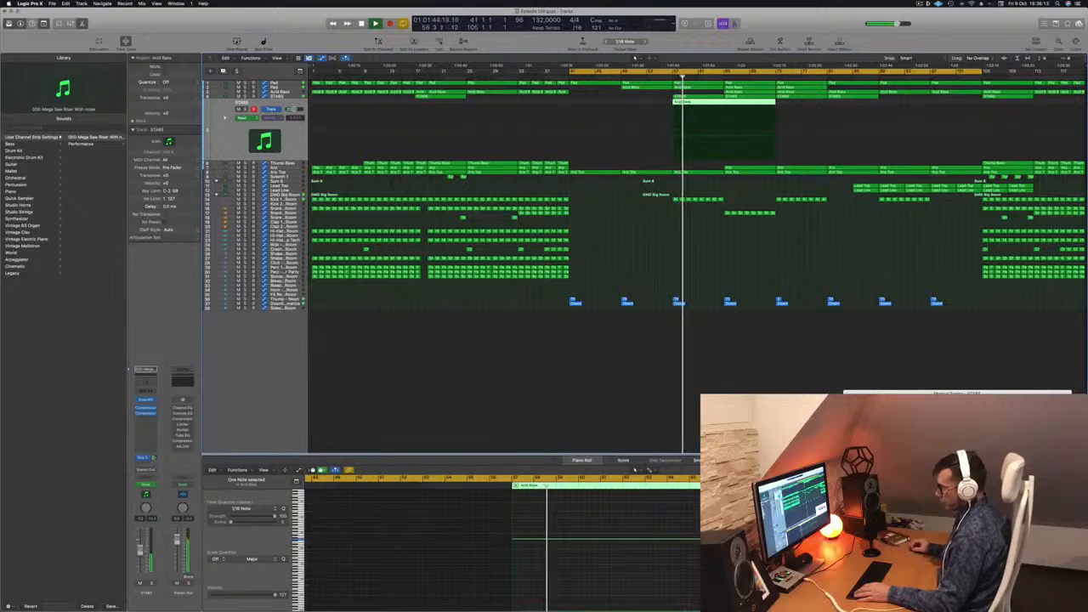
{"action": "left_click", "coordinate": [146, 399]}
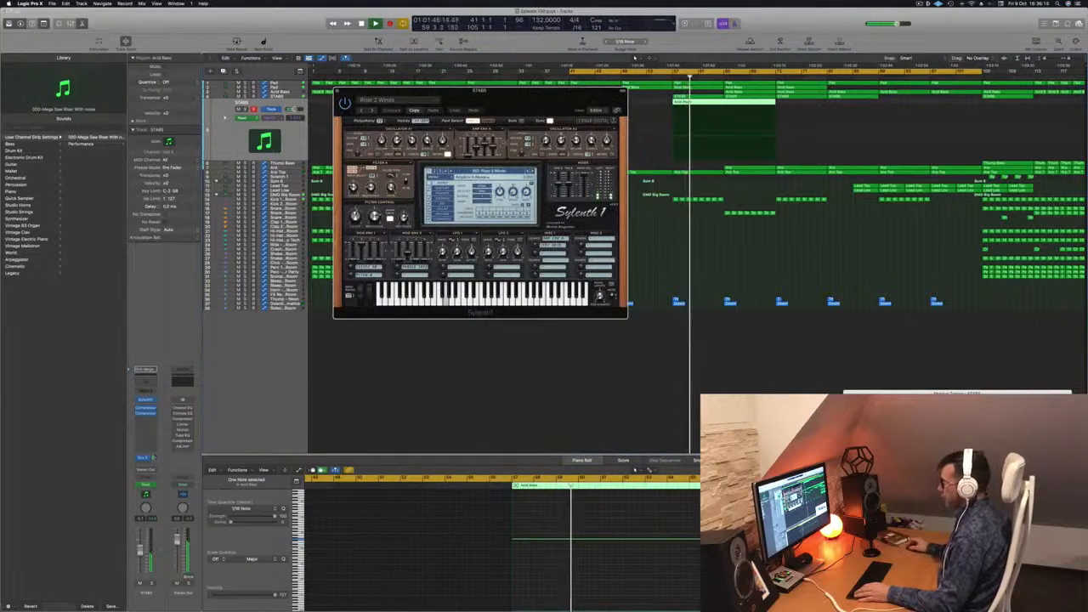
{"action": "left_click_drag", "start_coordinate": [566, 90], "coordinate": [593, 197]}
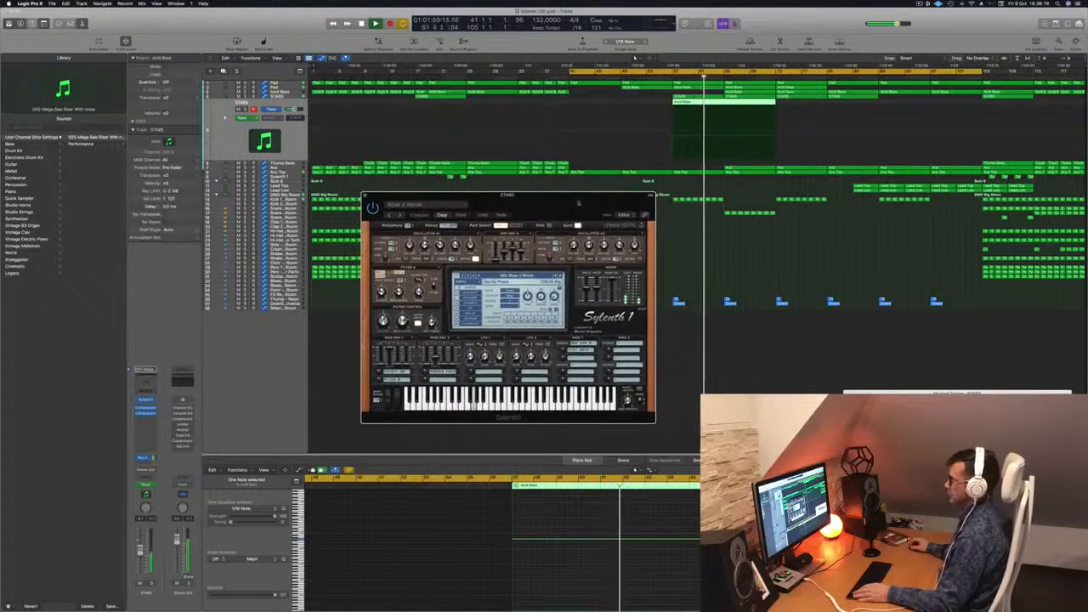
{"action": "left_click_drag", "start_coordinate": [141, 550], "coordinate": [140, 554]}
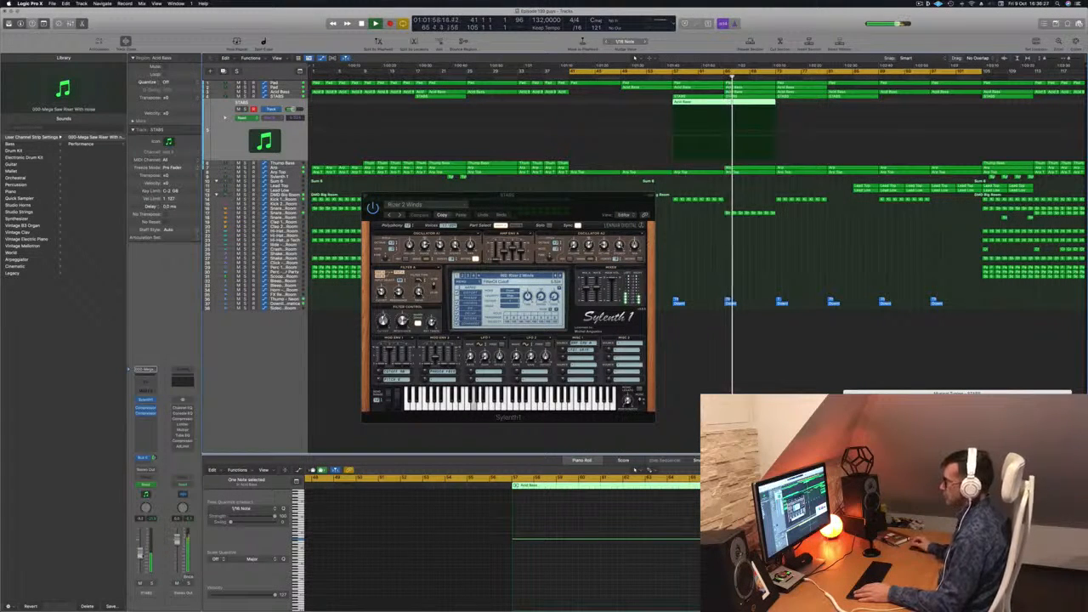
{"action": "left_click_drag", "start_coordinate": [545, 200], "coordinate": [481, 214]}
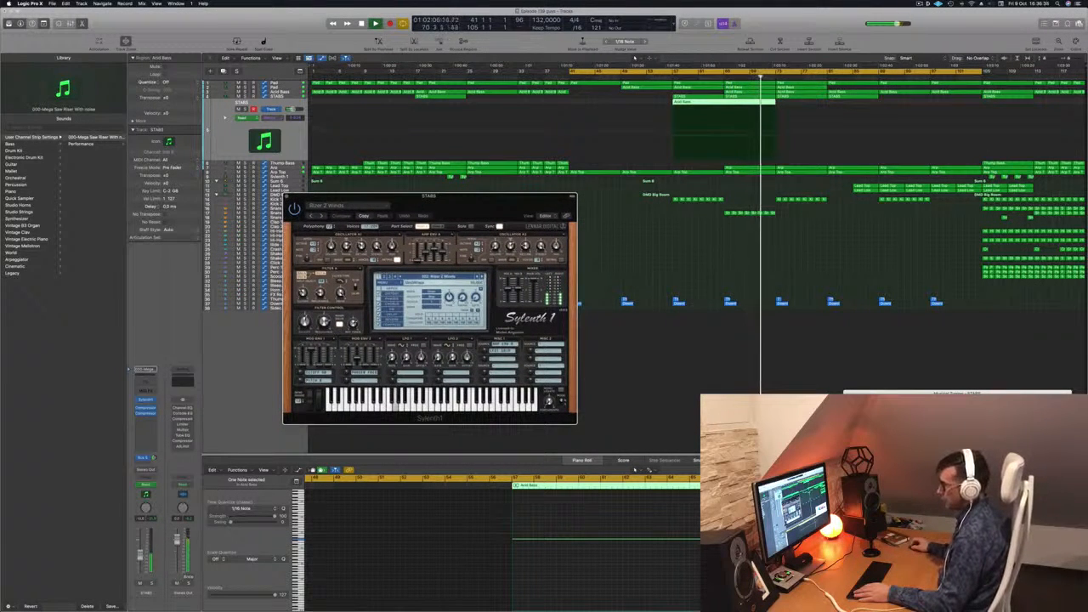
Add a Channel EQ to the riser track, enable its low cut at about 300 Hz and close the EQ.
{"action": "left_click", "coordinate": [145, 381]}
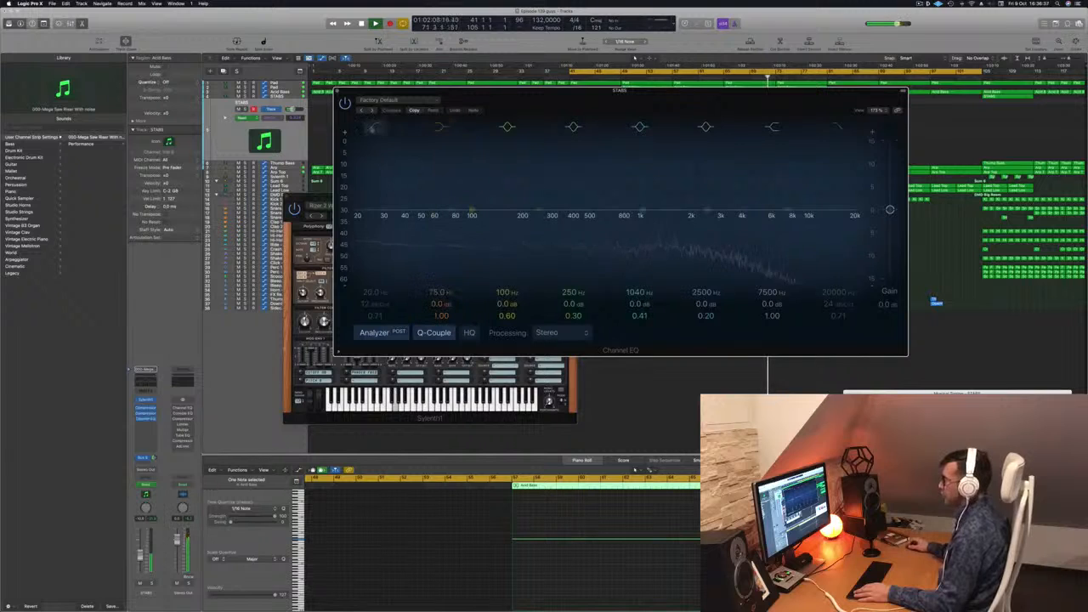
{"action": "left_click", "coordinate": [372, 129]}
{"action": "left_click_drag", "start_coordinate": [376, 184], "coordinate": [560, 179]}
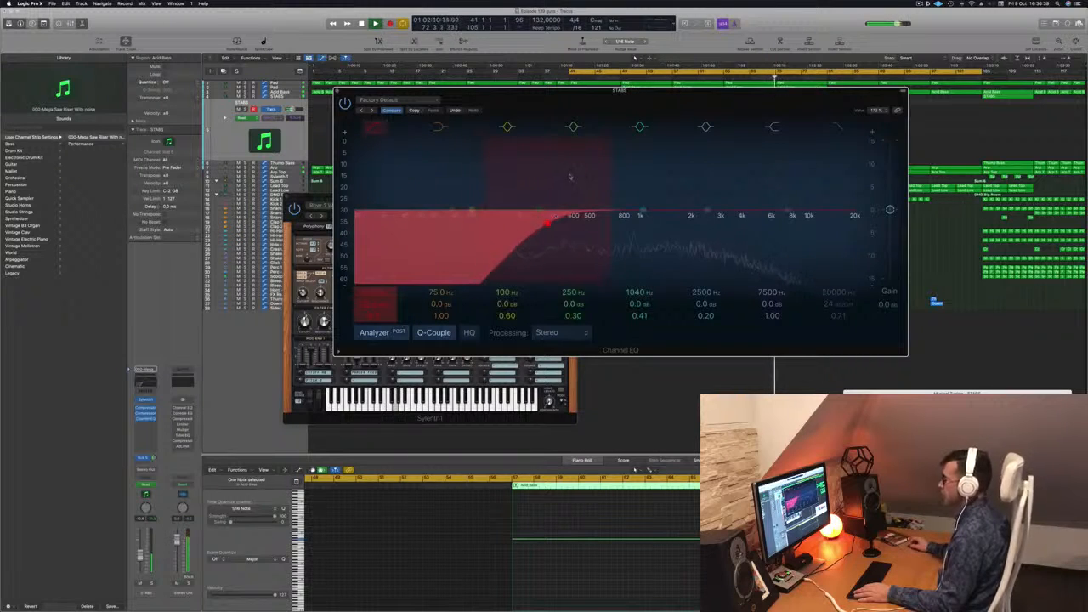
{"action": "key", "text": "super+w"}
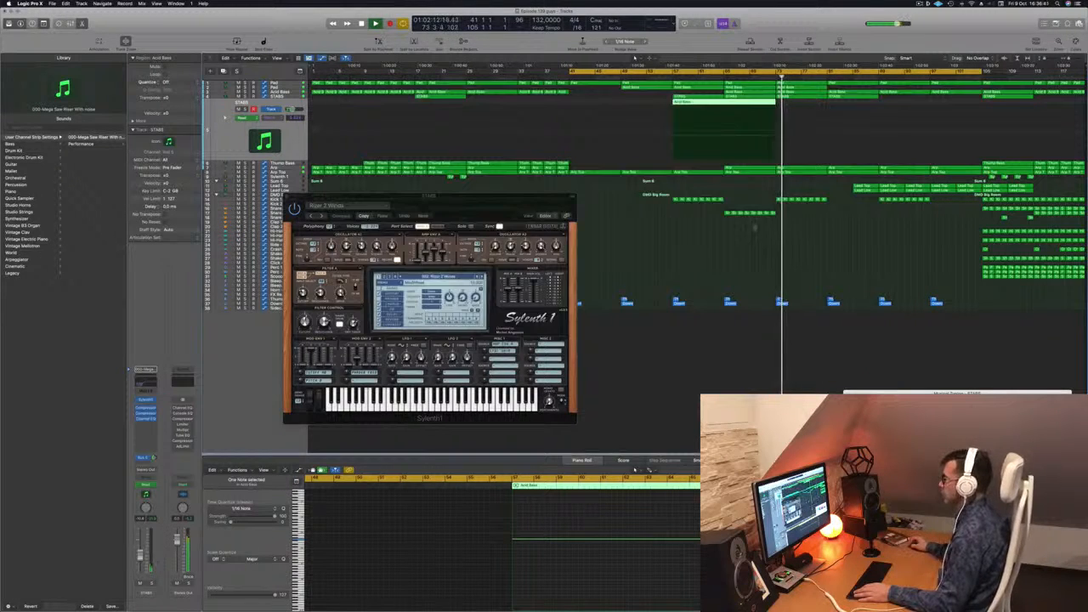
Switch the riser's Sylenth1 to the preset Rizer 6 Modulated Acceleration while playing from bar 57.
{"action": "left_click_drag", "start_coordinate": [505, 203], "coordinate": [455, 221]}
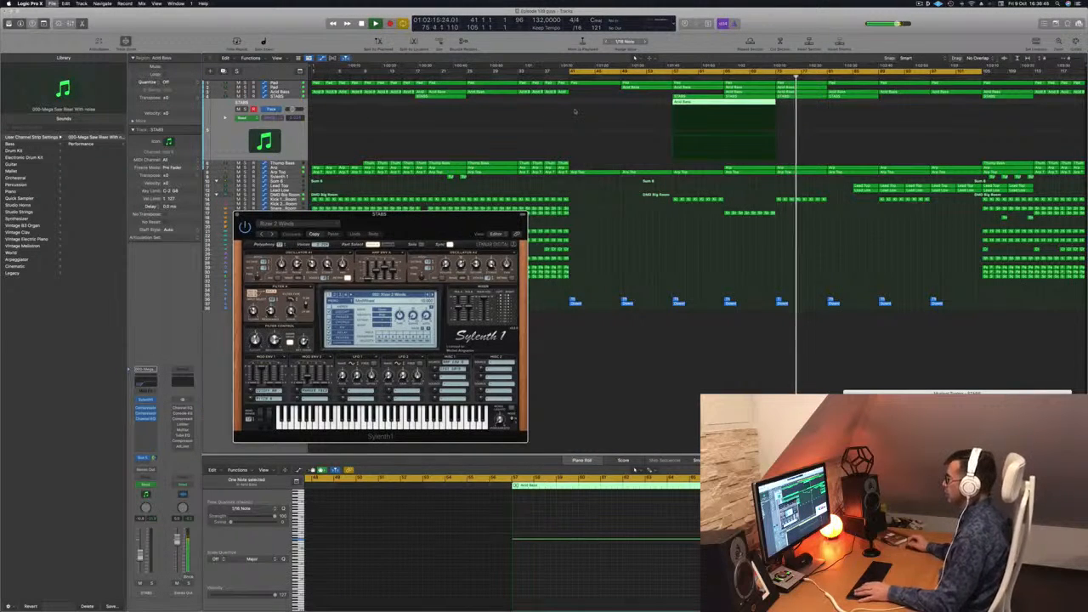
{"action": "left_click", "coordinate": [669, 77]}
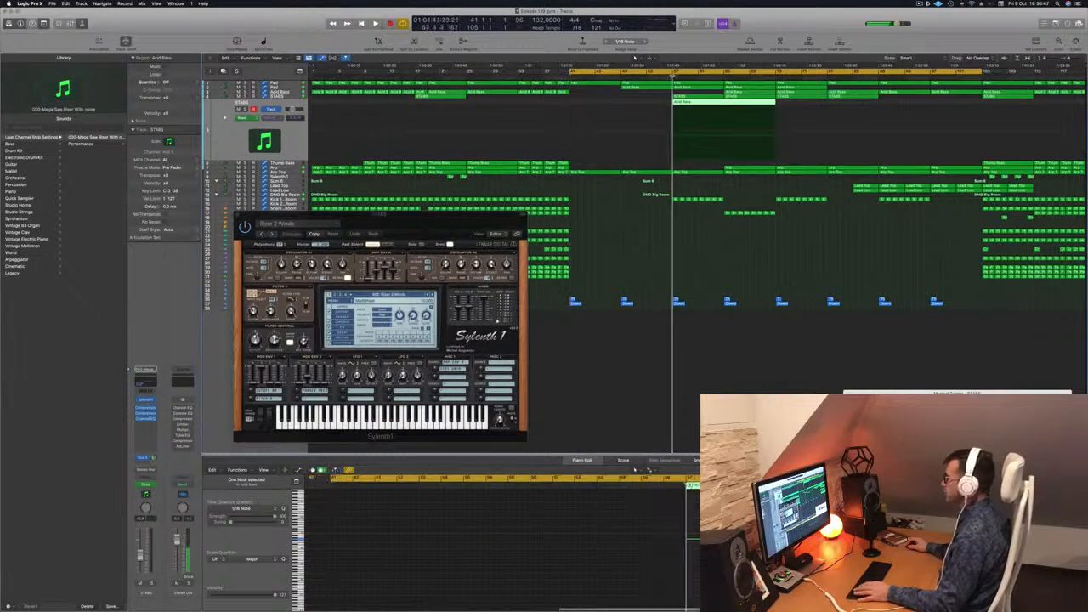
{"action": "left_click", "coordinate": [397, 295]}
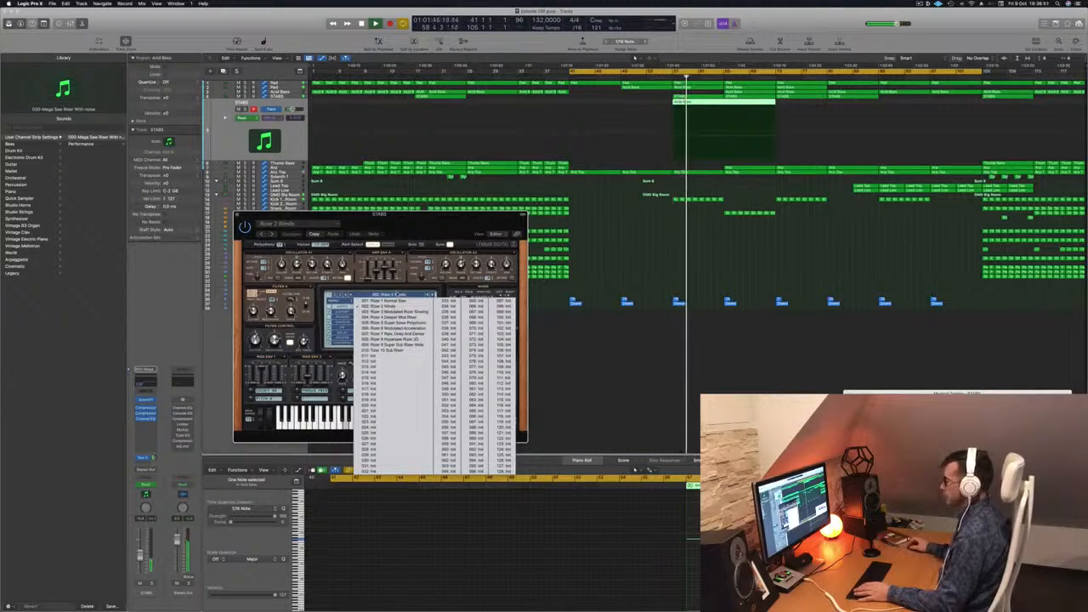
{"action": "left_click", "coordinate": [396, 328]}
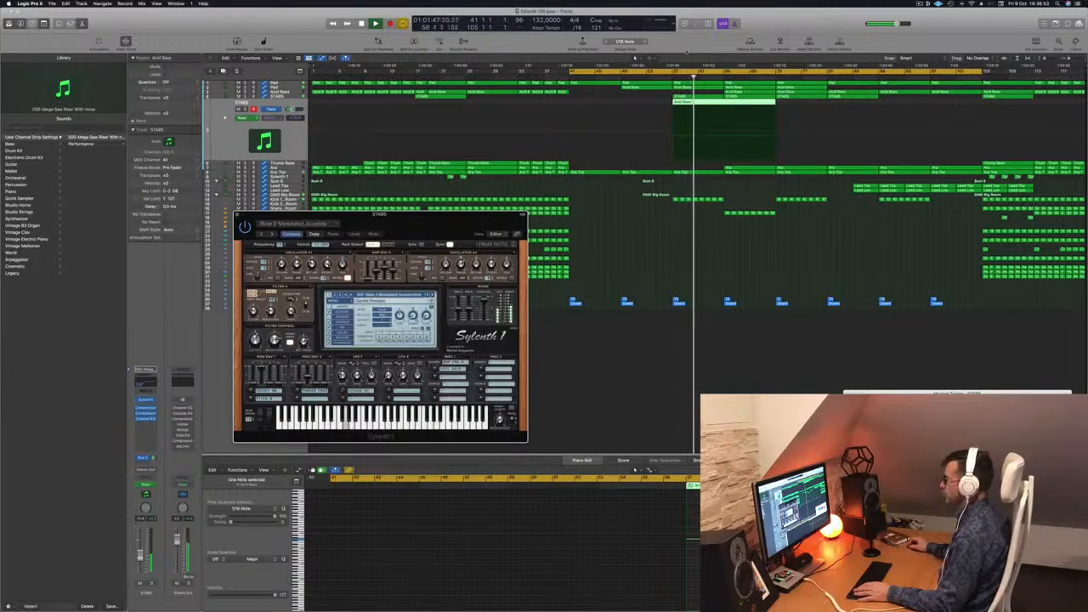
Audition the Rizer 6 preset from just before bar 57 and check the riser track's bus send.
{"action": "left_click", "coordinate": [670, 77]}
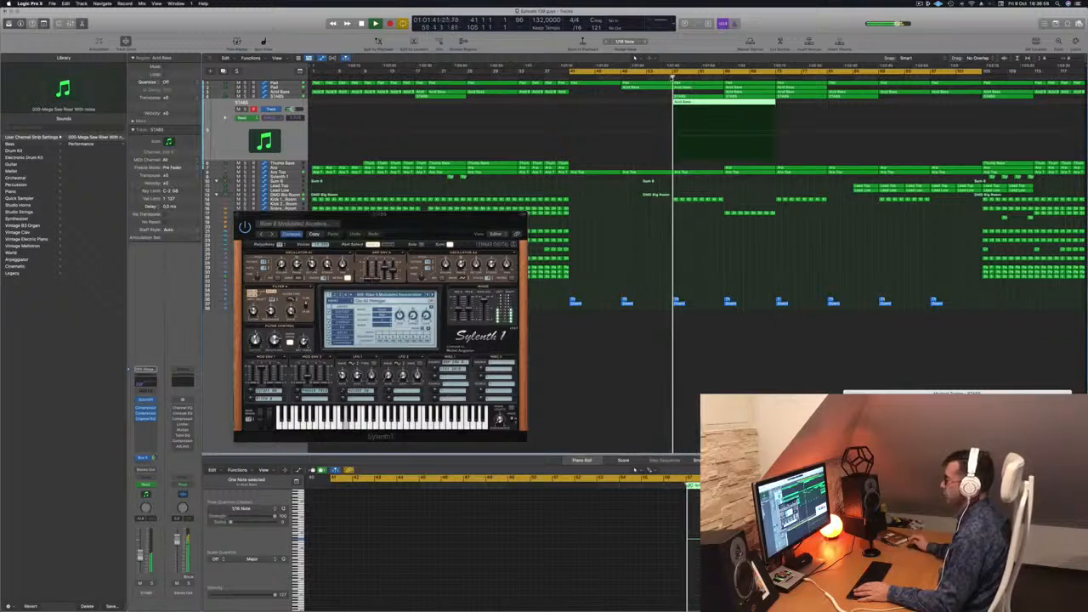
{"action": "left_click_drag", "start_coordinate": [438, 220], "coordinate": [482, 210]}
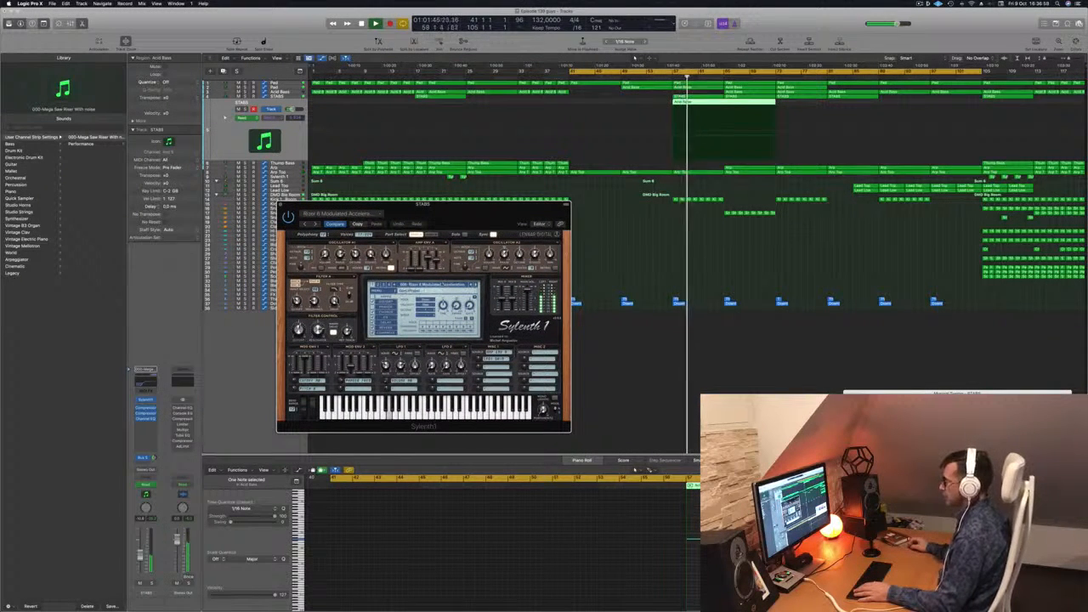
{"action": "left_click", "coordinate": [670, 77]}
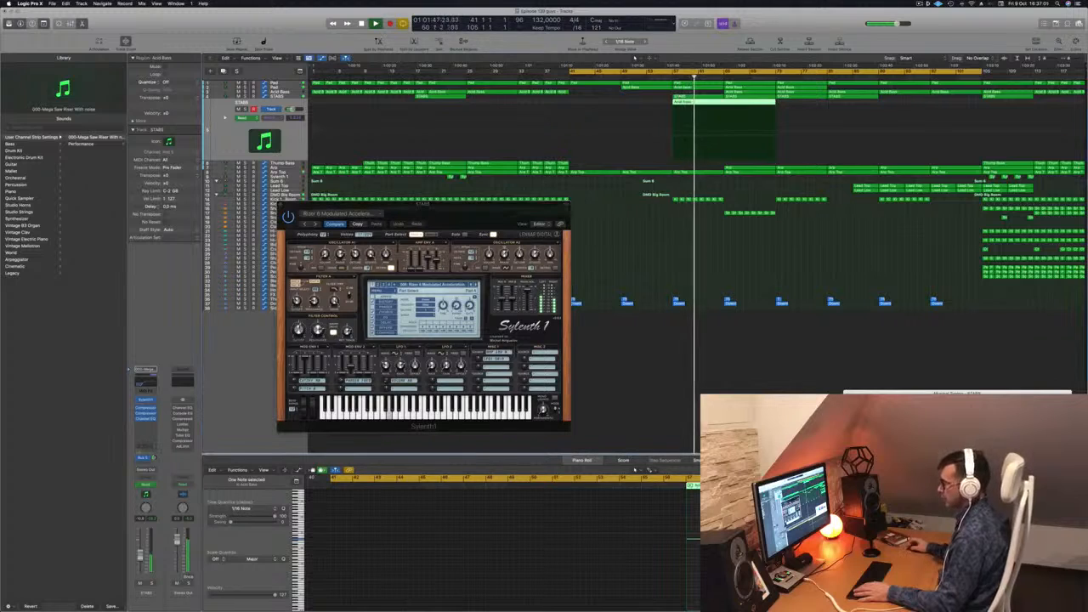
{"action": "left_click", "coordinate": [153, 457]}
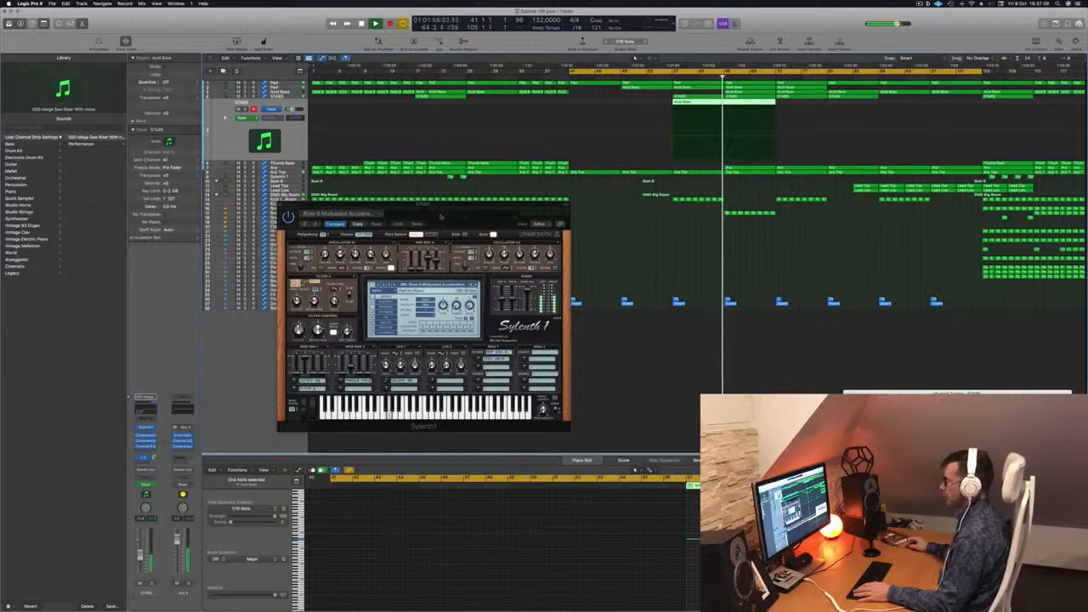
{"action": "left_click_drag", "start_coordinate": [442, 217], "coordinate": [520, 211]}
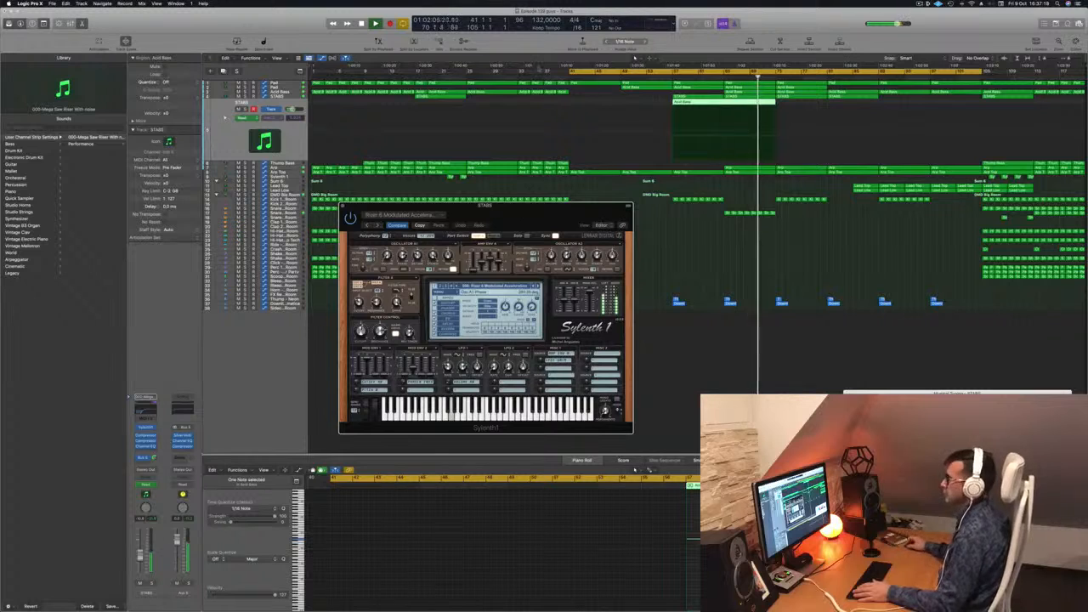
Duplicate the riser track and copy its long Acid Bass region onto the new track at bar 73.
{"action": "left_click", "coordinate": [634, 469]}
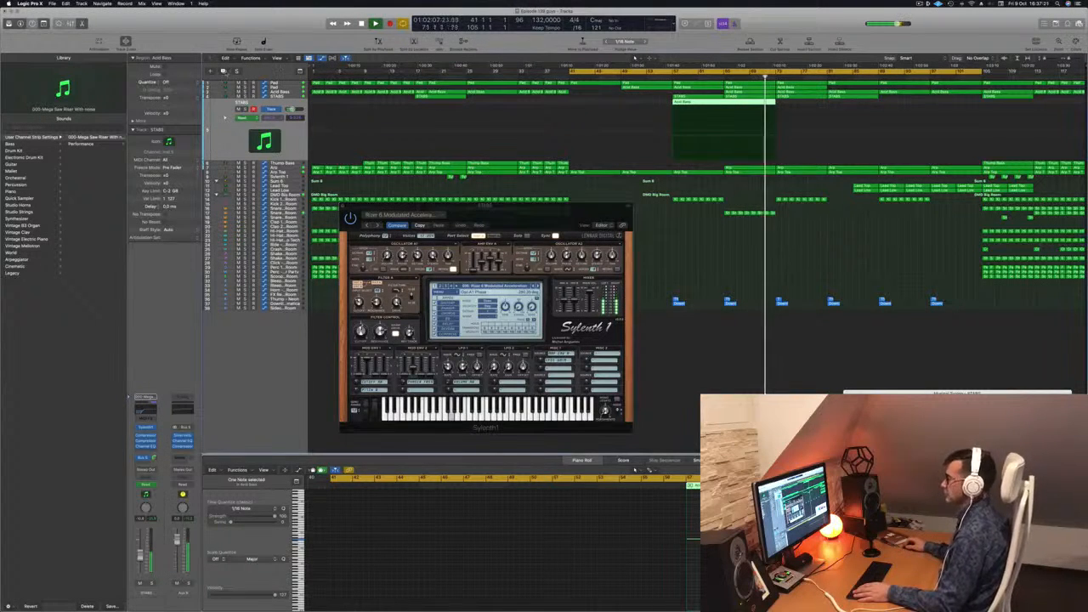
{"action": "left_click", "coordinate": [823, 108]}
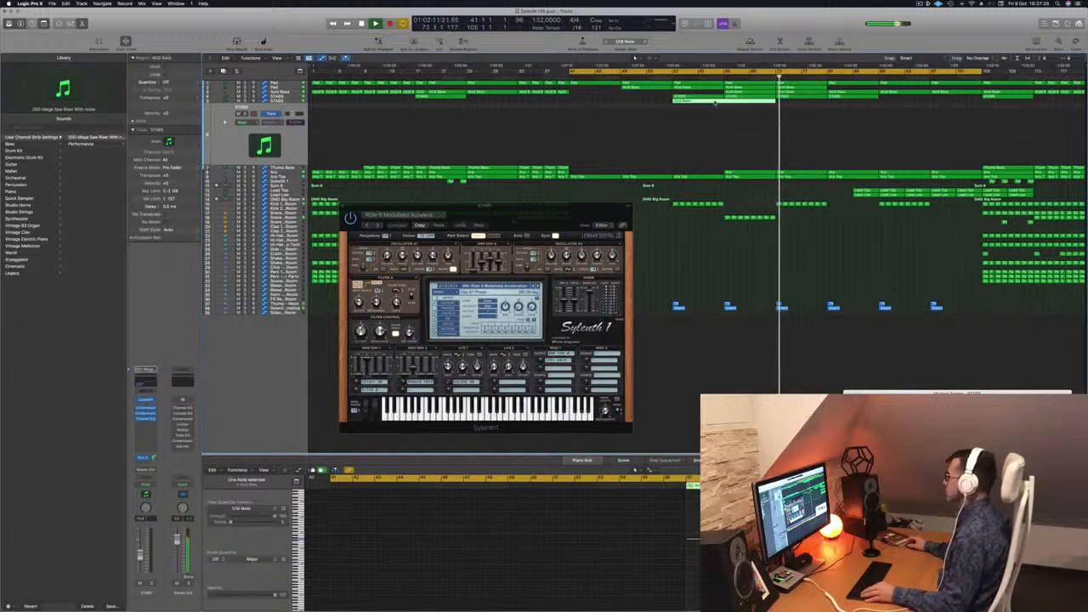
{"action": "left_click_drag", "start_coordinate": [714, 102], "coordinate": [821, 112]}
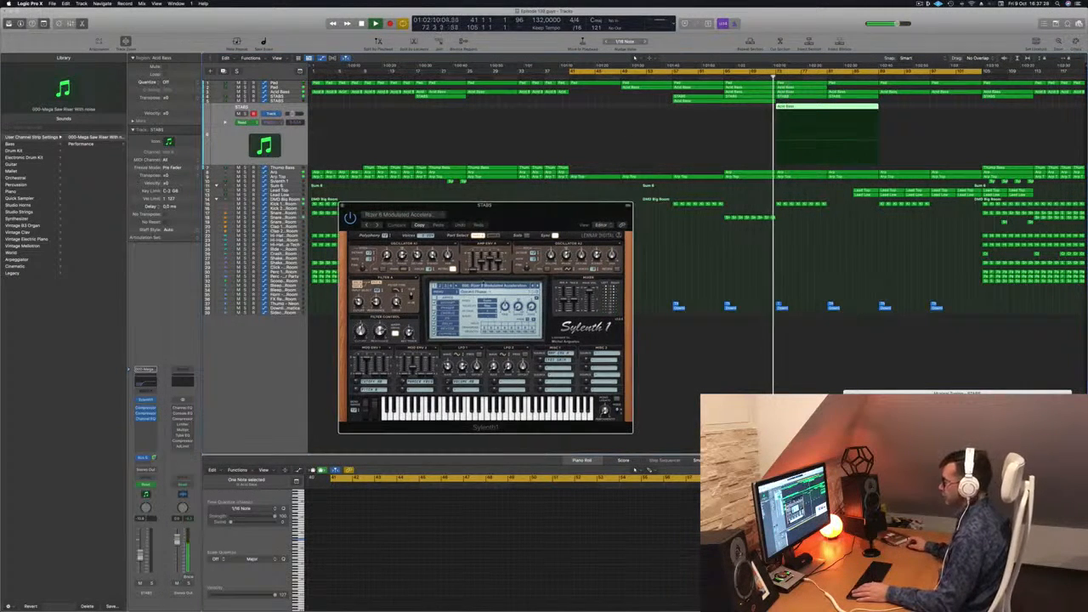
Load the preset Tizer 10 Sub Riser in the open Sylenth1 and play from just before bar 73.
{"action": "left_click", "coordinate": [487, 287]}
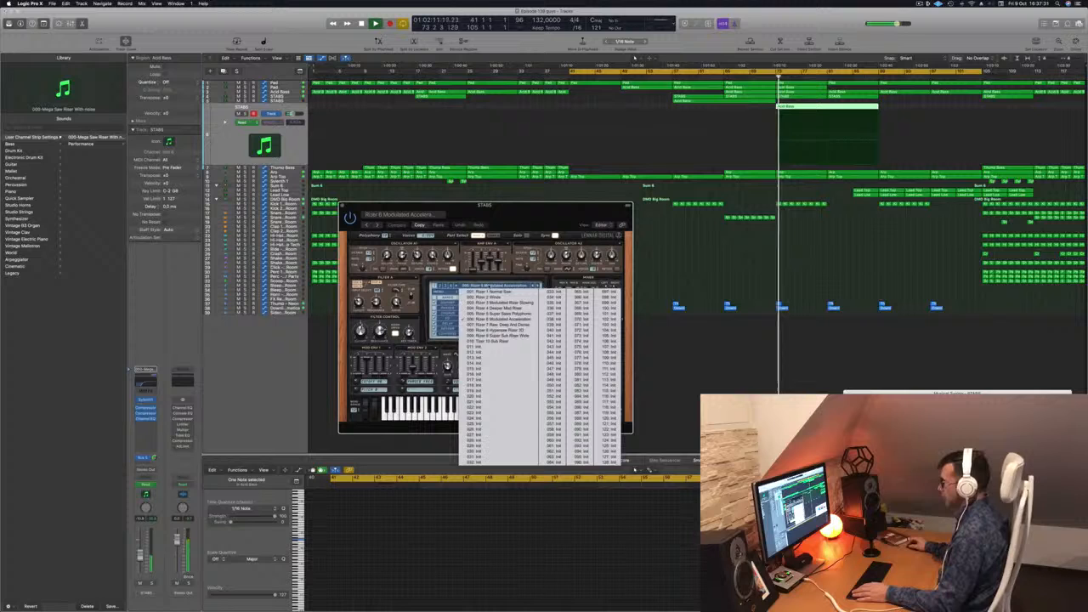
{"action": "left_click", "coordinate": [497, 341]}
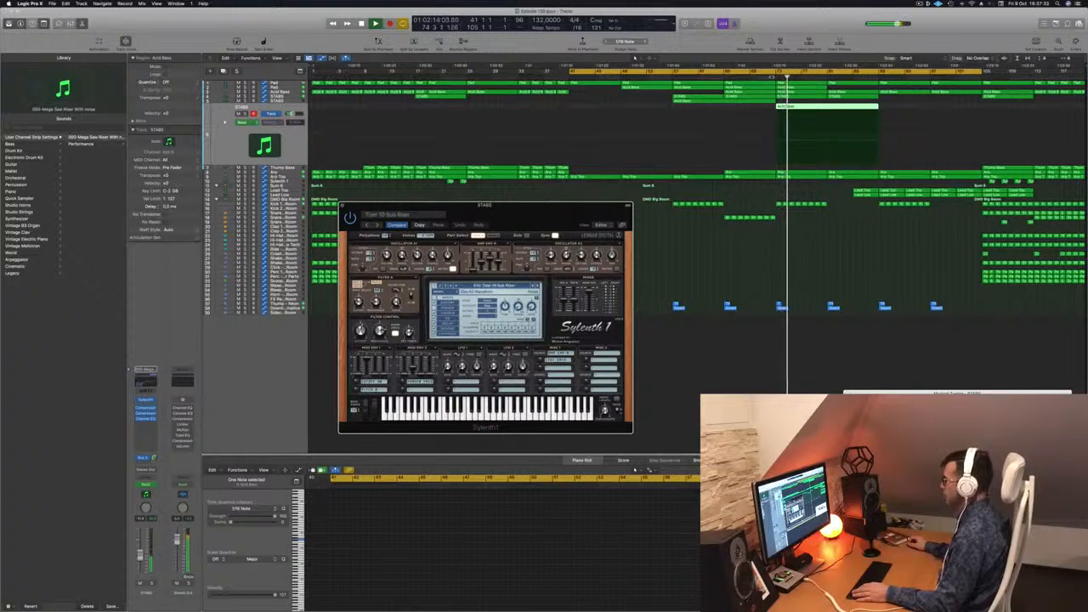
{"action": "left_click", "coordinate": [771, 78]}
{"action": "left_click_drag", "start_coordinate": [590, 216], "coordinate": [596, 209]}
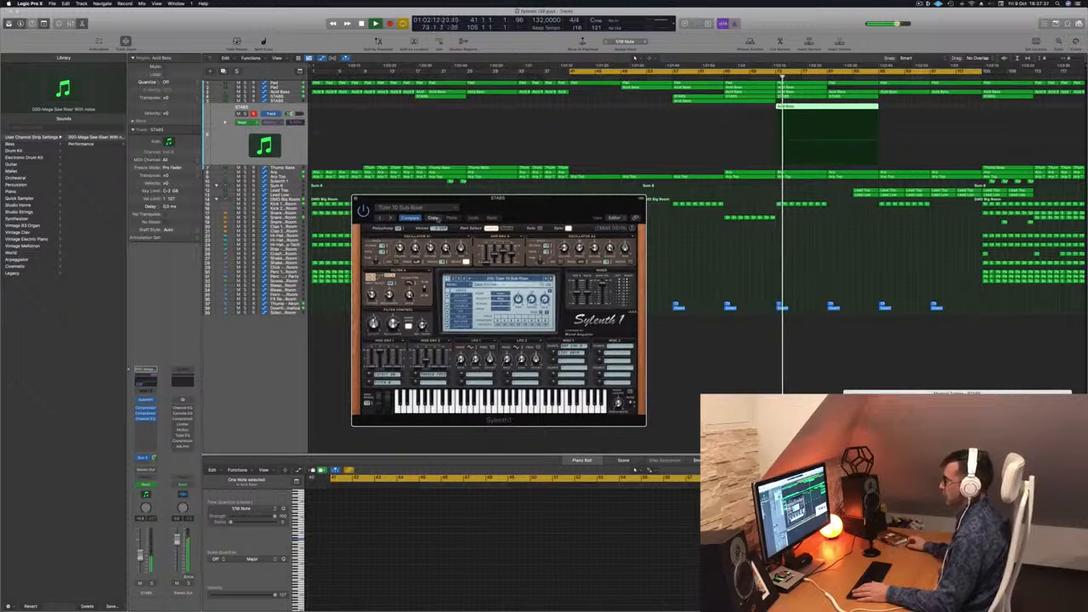
With the new riser track soloed and its Sylenth1 open, switch the original riser's Sylenth1 to Rizer 6 Modulated Acceleration and close it.
{"action": "left_click", "coordinate": [245, 115]}
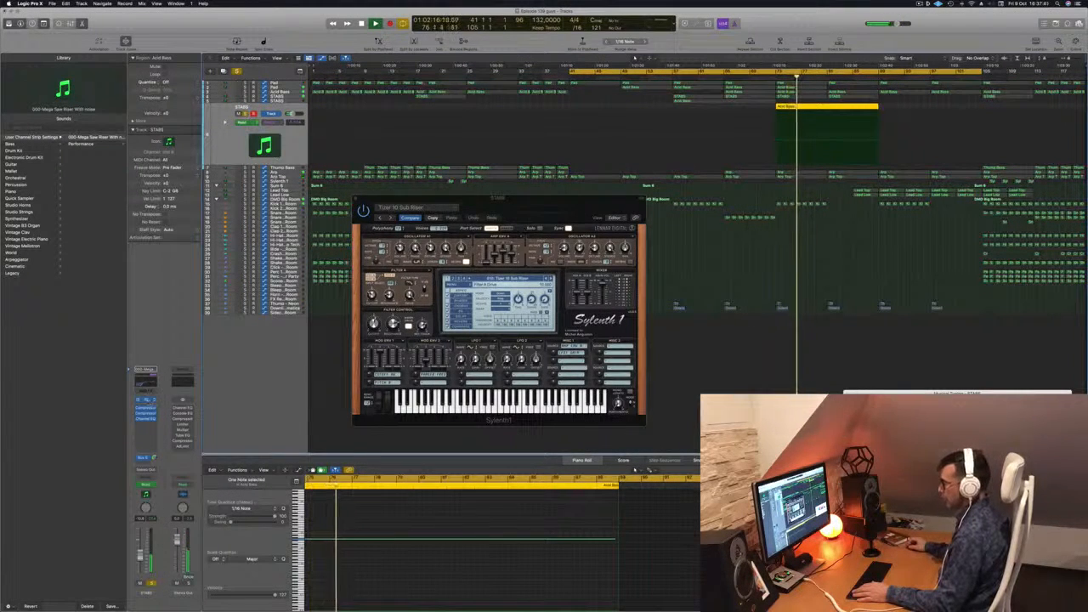
{"action": "left_click", "coordinate": [147, 401]}
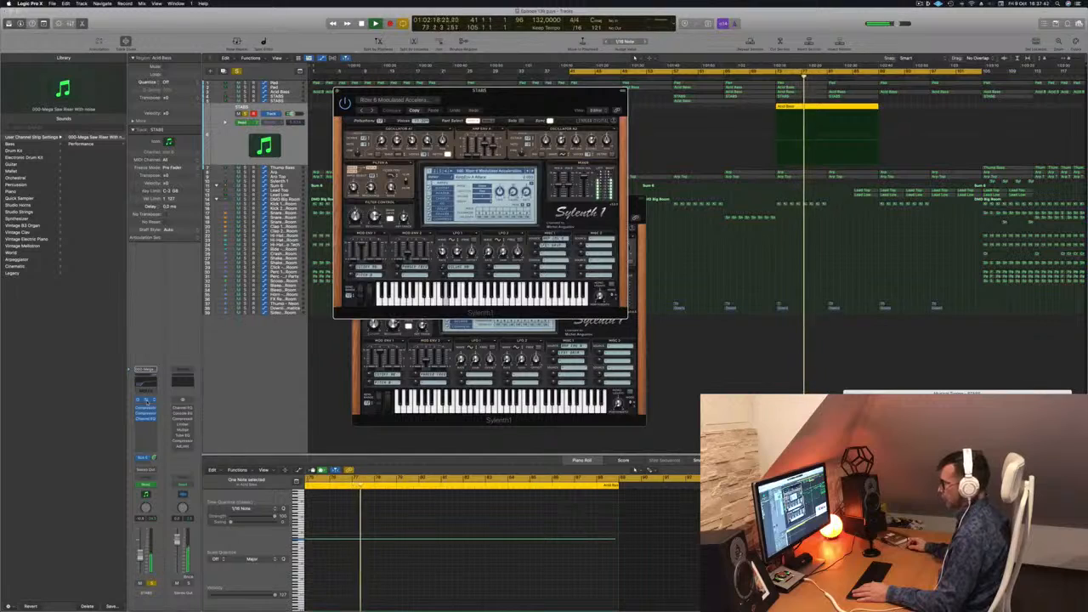
{"action": "left_click_drag", "start_coordinate": [450, 91], "coordinate": [753, 121]}
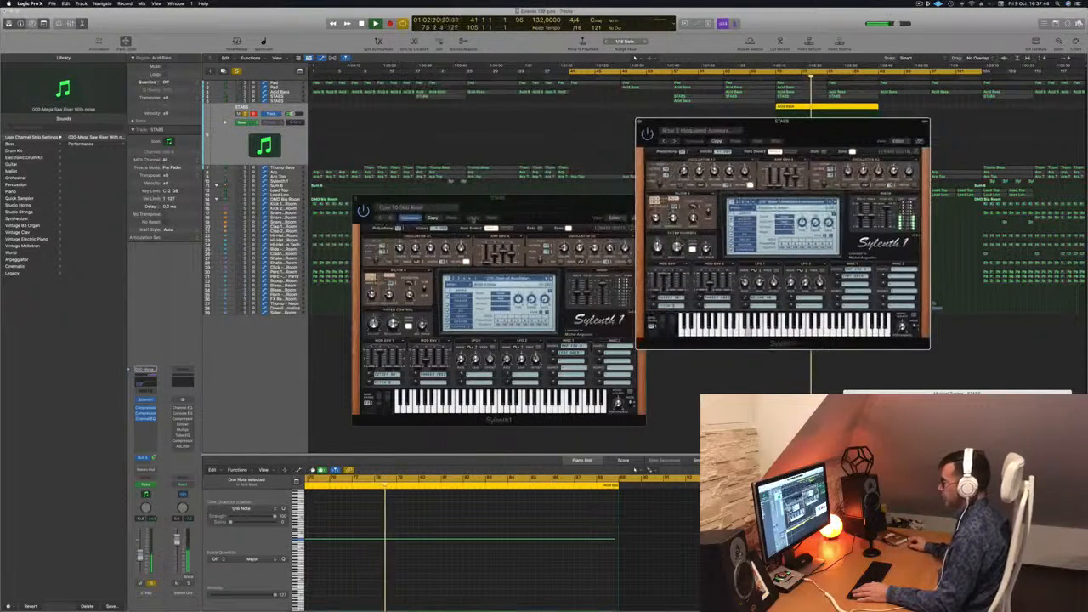
{"action": "left_click", "coordinate": [475, 218]}
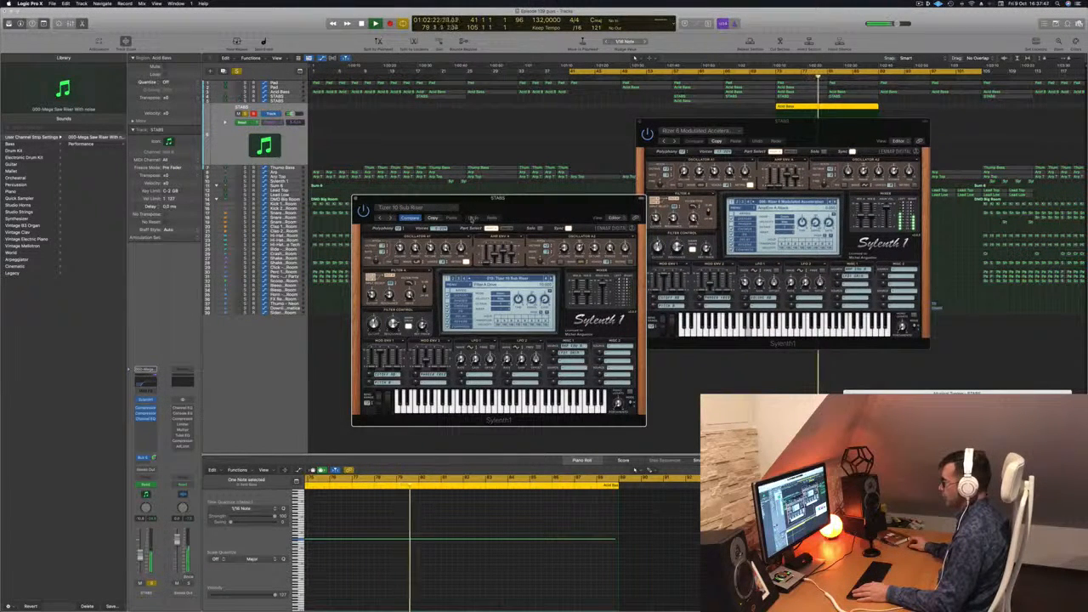
{"action": "left_click_drag", "start_coordinate": [504, 205], "coordinate": [491, 202]}
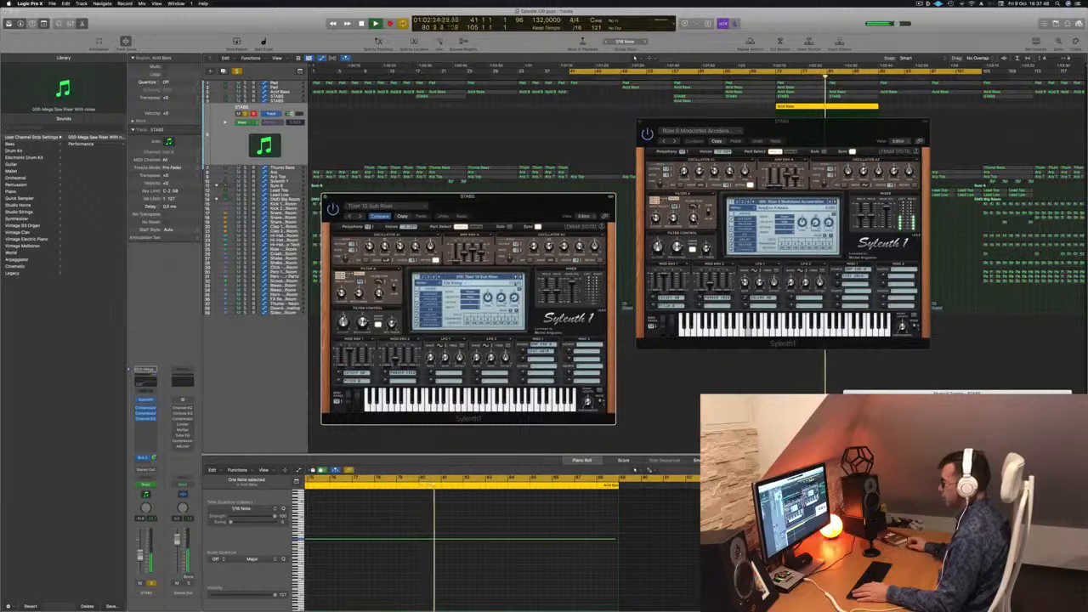
{"action": "left_click", "coordinate": [468, 277]}
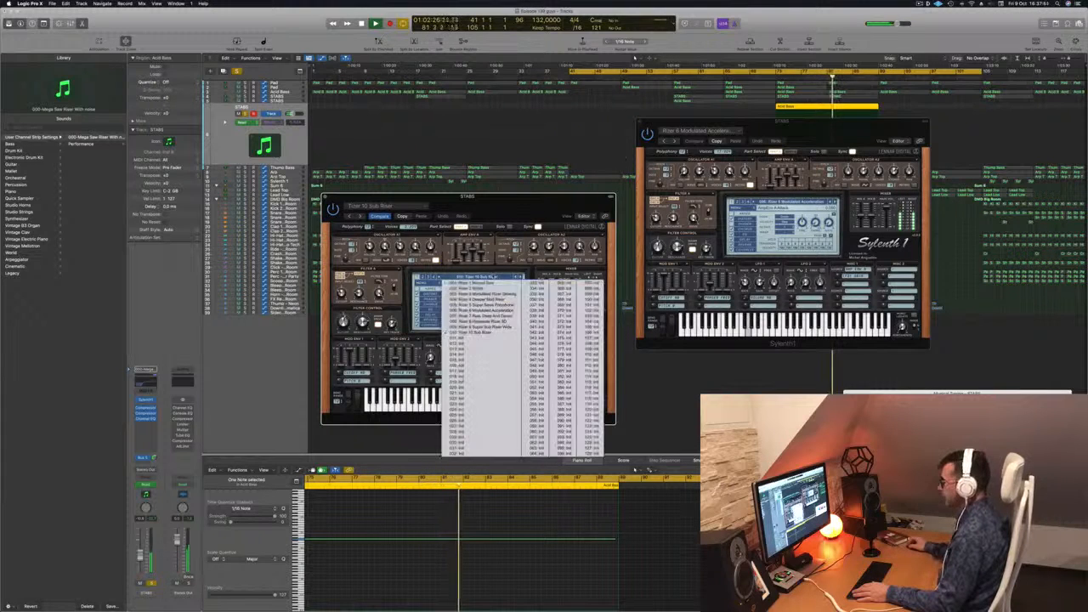
{"action": "left_click", "coordinate": [480, 316]}
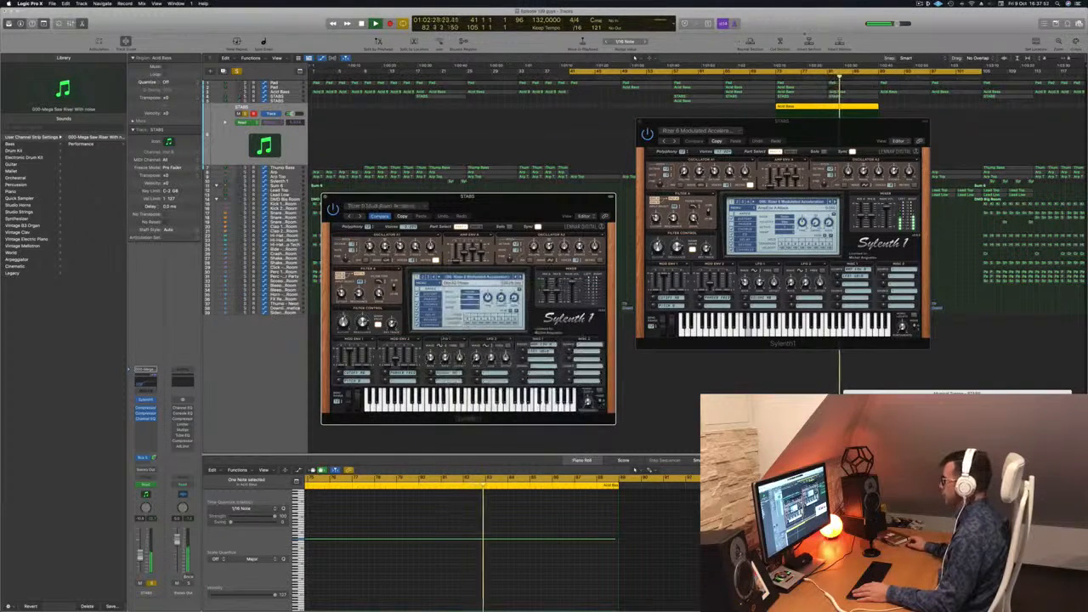
{"action": "left_click", "coordinate": [325, 199]}
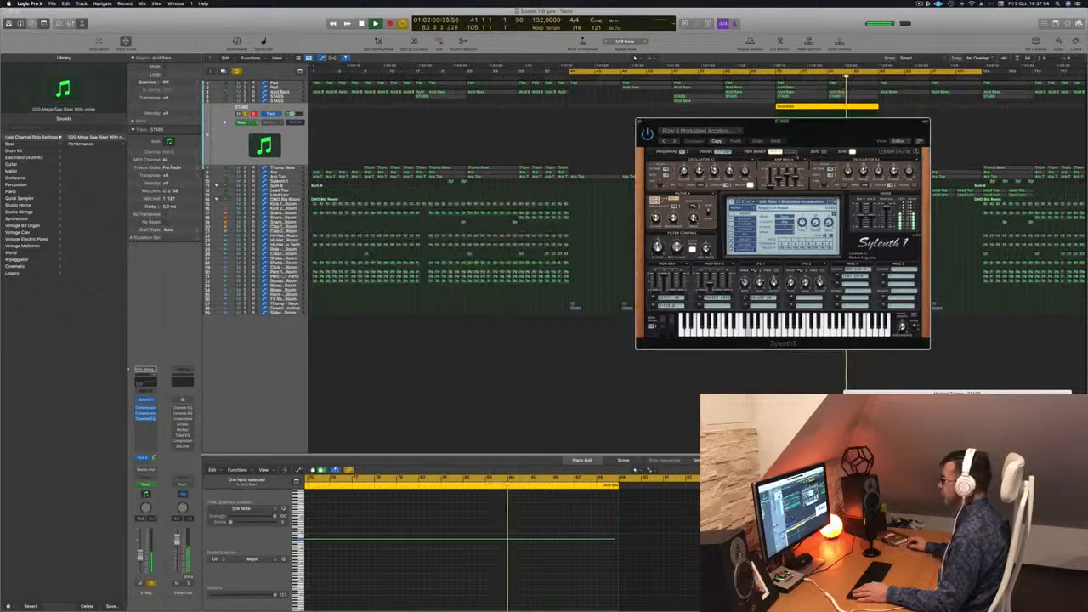
Load Tizer 10 Sub Riser in the new riser's Sylenth1 and audition it from bar 73, both soloed and in the full mix.
{"action": "left_click_drag", "start_coordinate": [749, 122], "coordinate": [508, 158]}
{"action": "left_click", "coordinate": [568, 240]}
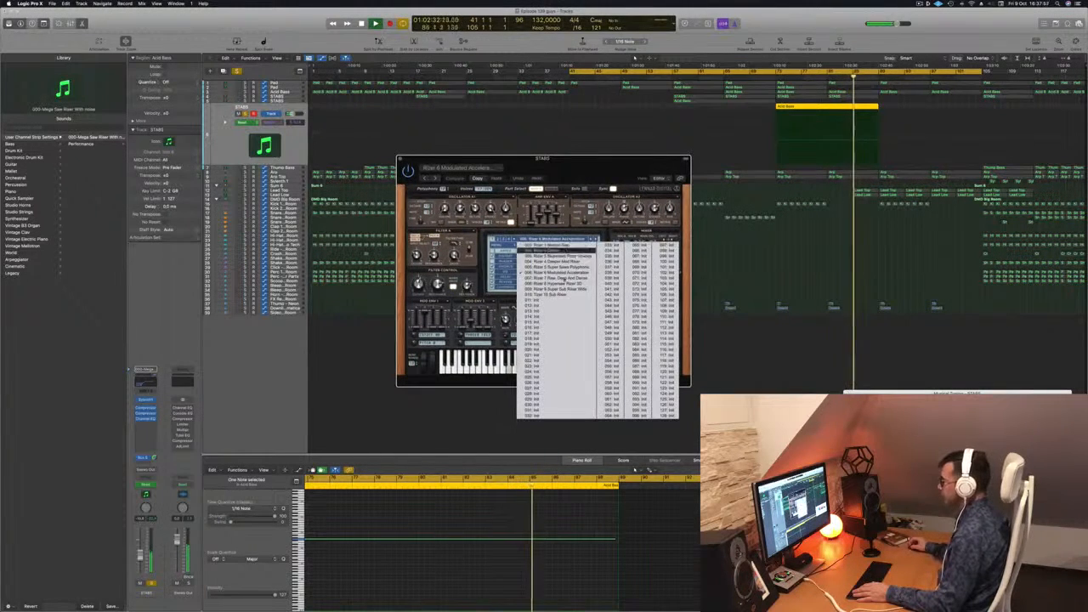
{"action": "left_click", "coordinate": [562, 295]}
{"action": "left_click", "coordinate": [775, 77]}
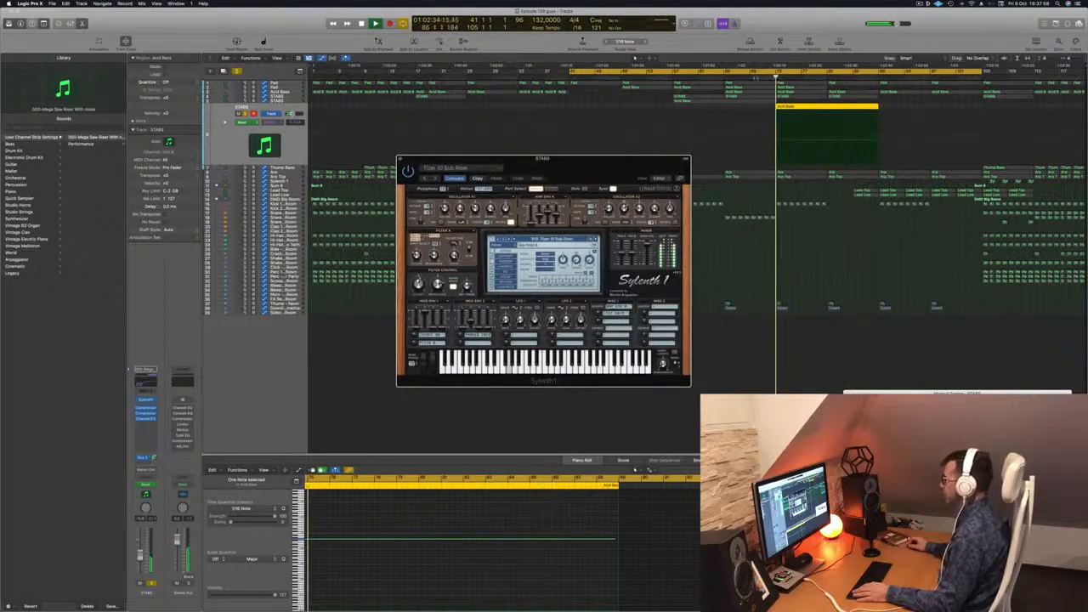
{"action": "left_click_drag", "start_coordinate": [595, 159], "coordinate": [775, 241]}
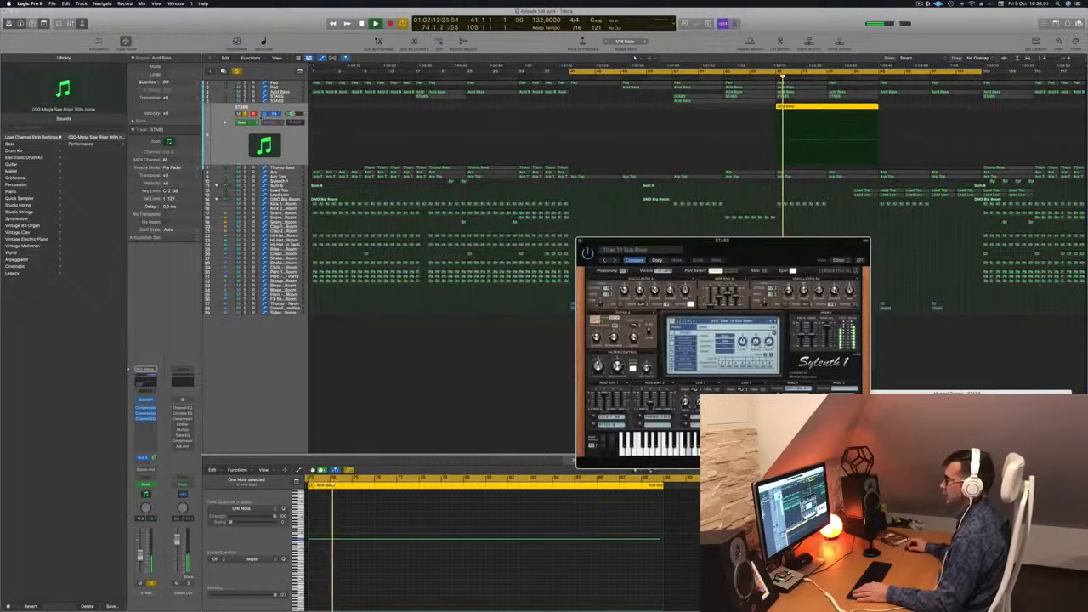
{"action": "left_click", "coordinate": [246, 114]}
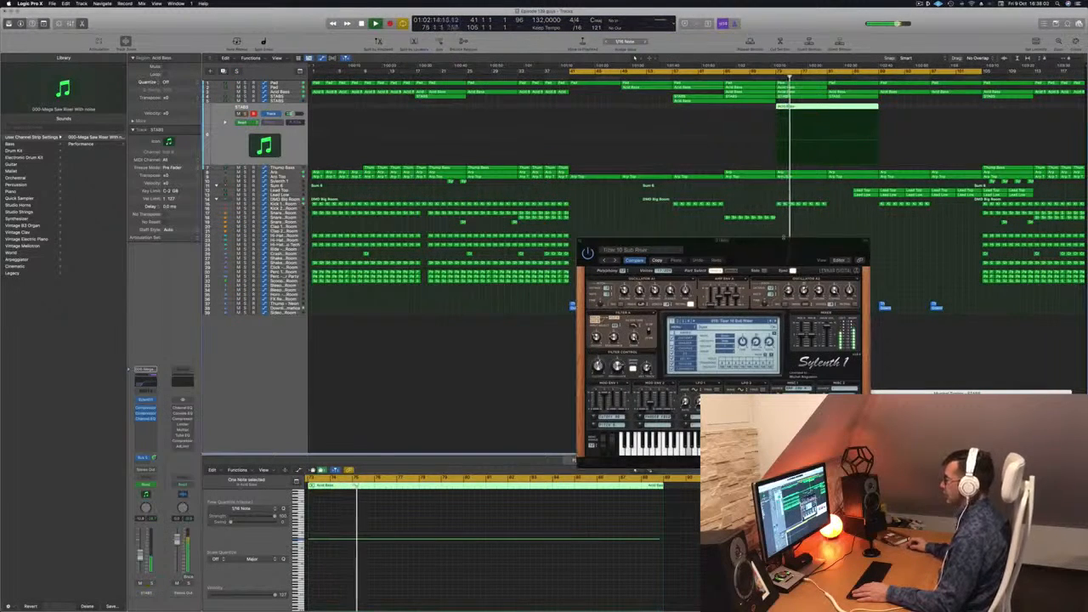
{"action": "left_click_drag", "start_coordinate": [784, 239], "coordinate": [569, 209]}
{"action": "key", "text": "super+w"}
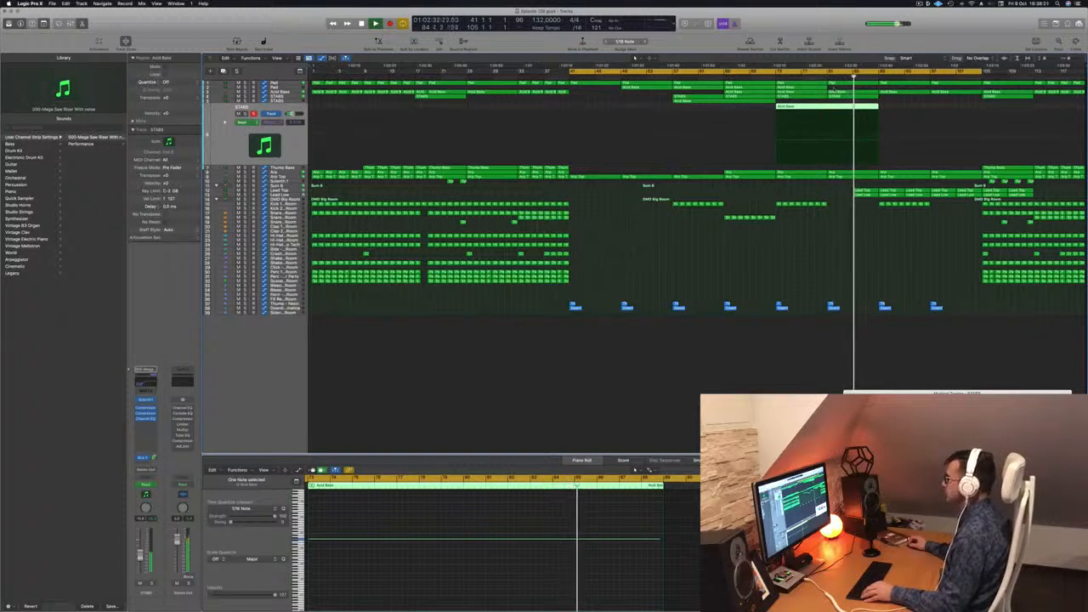
Delete the Lead Top and Lead Low regions between bars 85 and 89, and copy the bar 65 snare pattern across bars 89 to 105.
{"action": "left_click_drag", "start_coordinate": [852, 102], "coordinate": [905, 98]}
{"action": "left_click_drag", "start_coordinate": [845, 190], "coordinate": [861, 196]}
{"action": "key", "text": "Delete"}
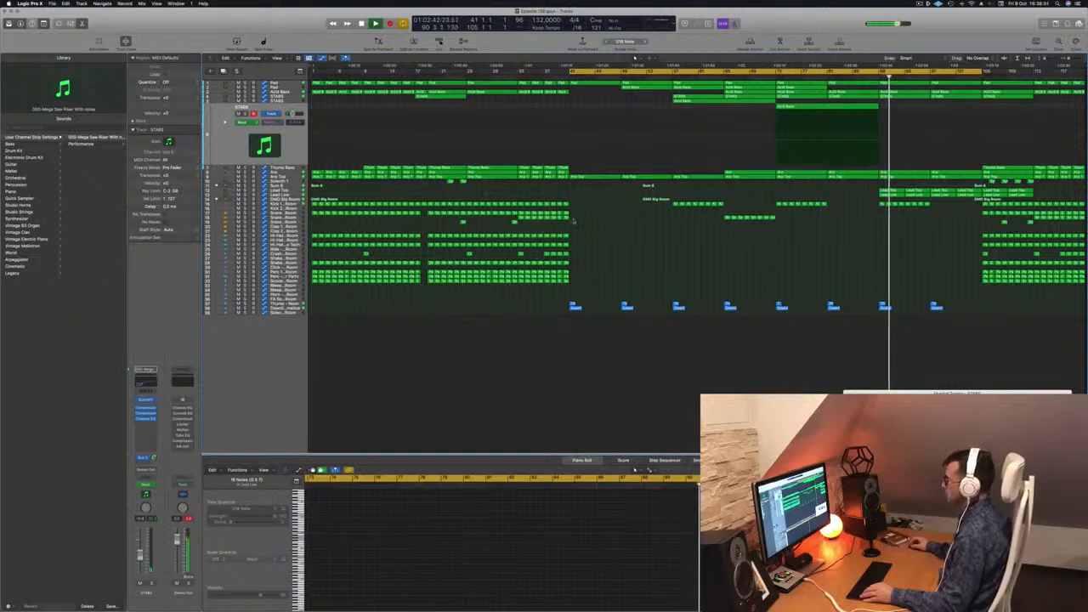
{"action": "left_click_drag", "start_coordinate": [569, 222], "coordinate": [935, 222]}
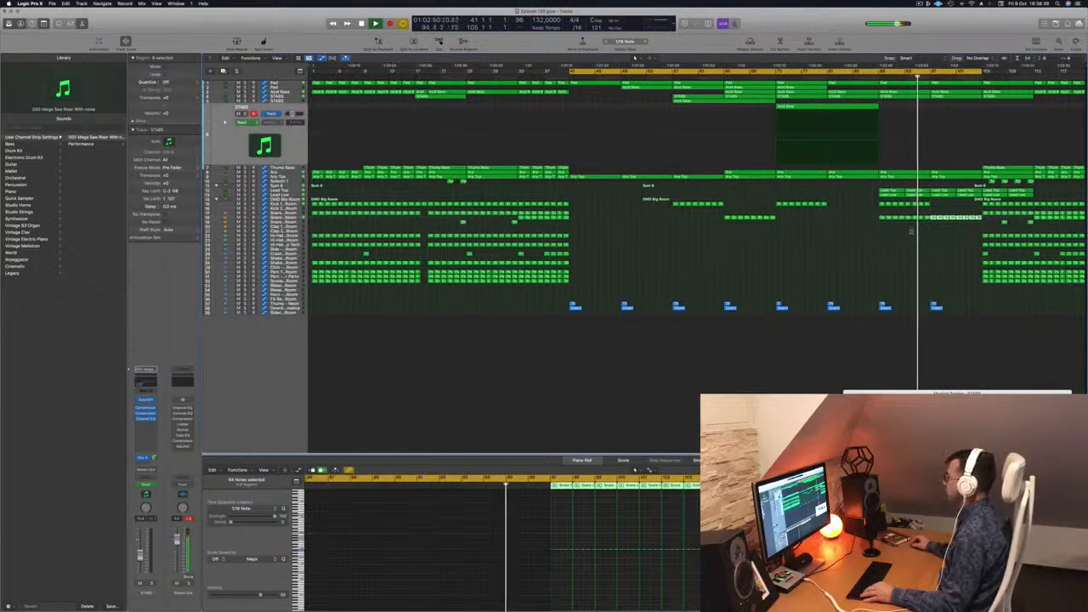
{"action": "left_click", "coordinate": [865, 250]}
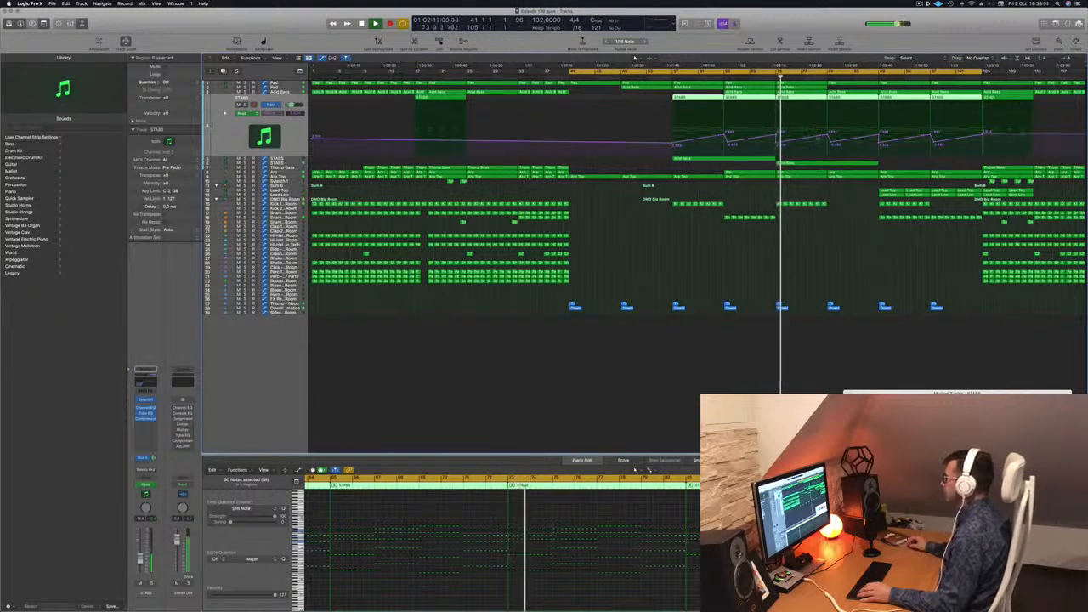
Reshape the STABS track's automation into a continuous rise from bar 73 through bar 81 to a peak at bar 89.
{"action": "left_click", "coordinate": [832, 143]}
{"action": "left_click_drag", "start_coordinate": [825, 139], "coordinate": [828, 125]}
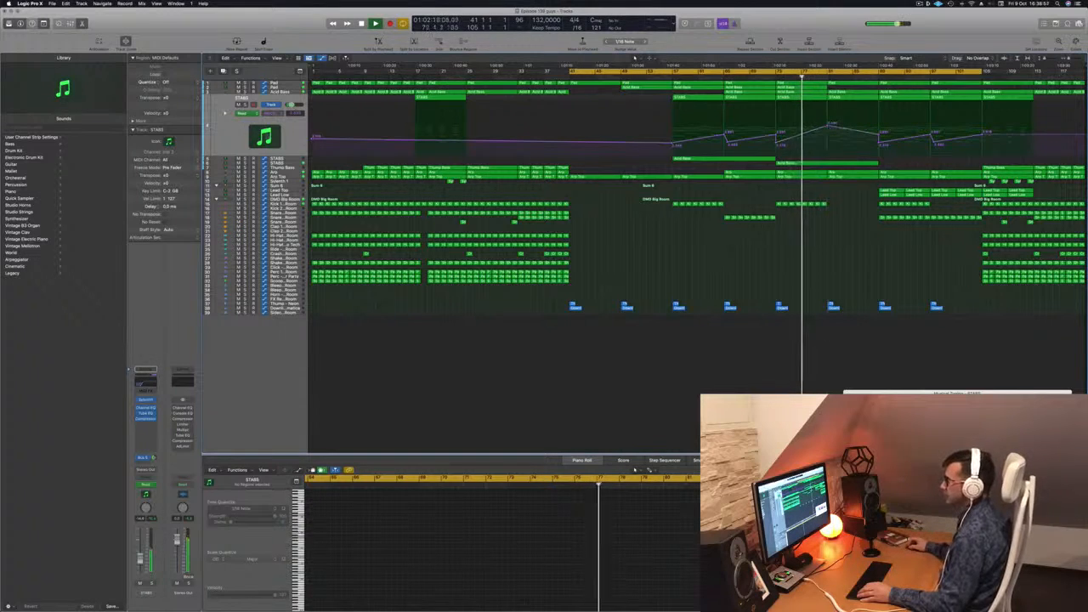
{"action": "left_click", "coordinate": [279, 136]}
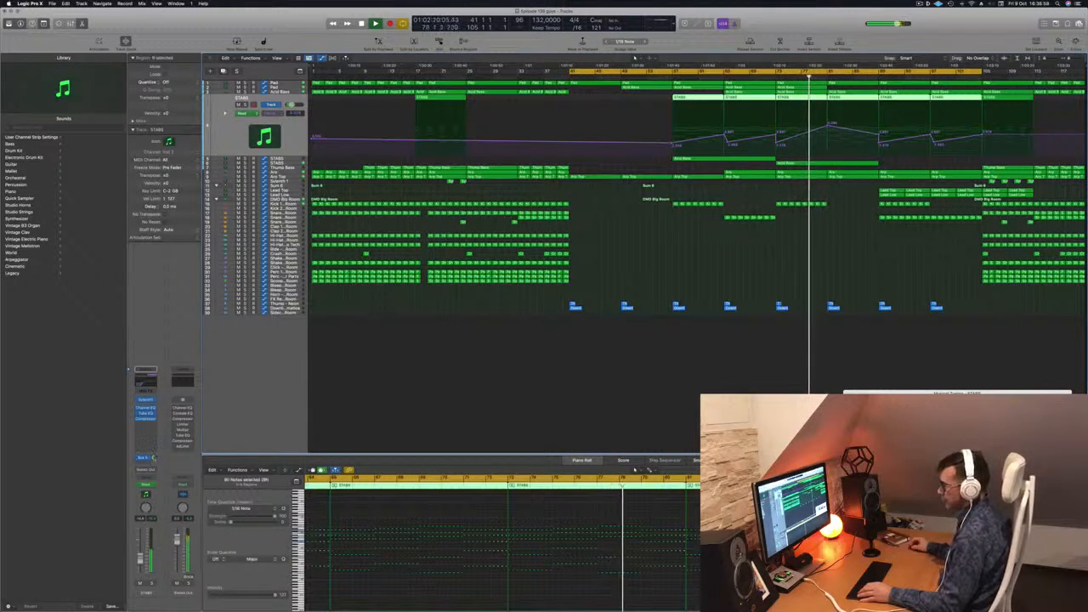
{"action": "left_click_drag", "start_coordinate": [154, 457], "coordinate": [154, 456]}
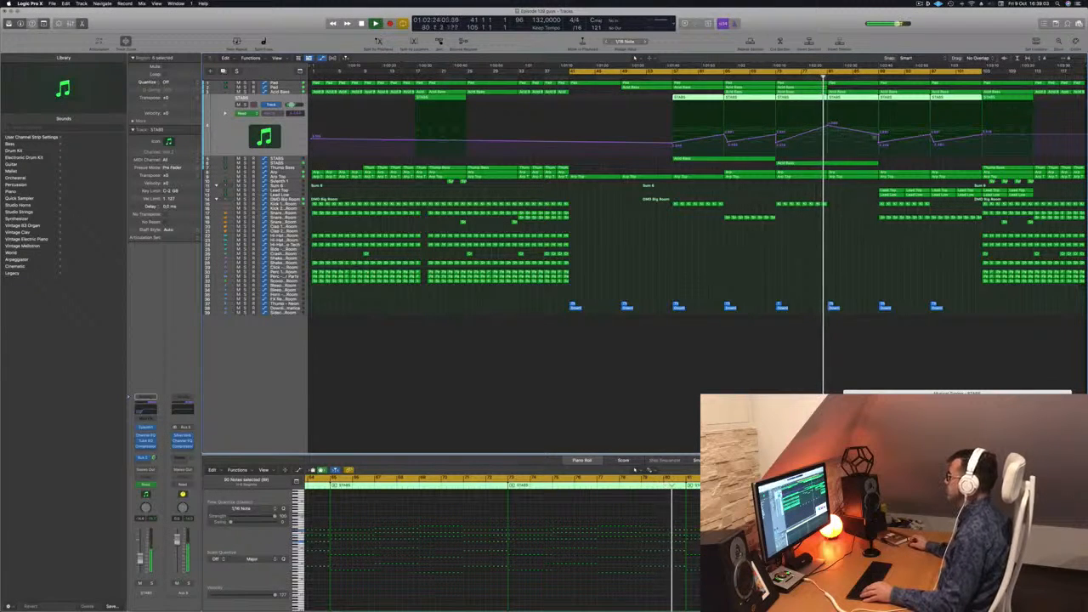
{"action": "left_click_drag", "start_coordinate": [878, 134], "coordinate": [879, 103]}
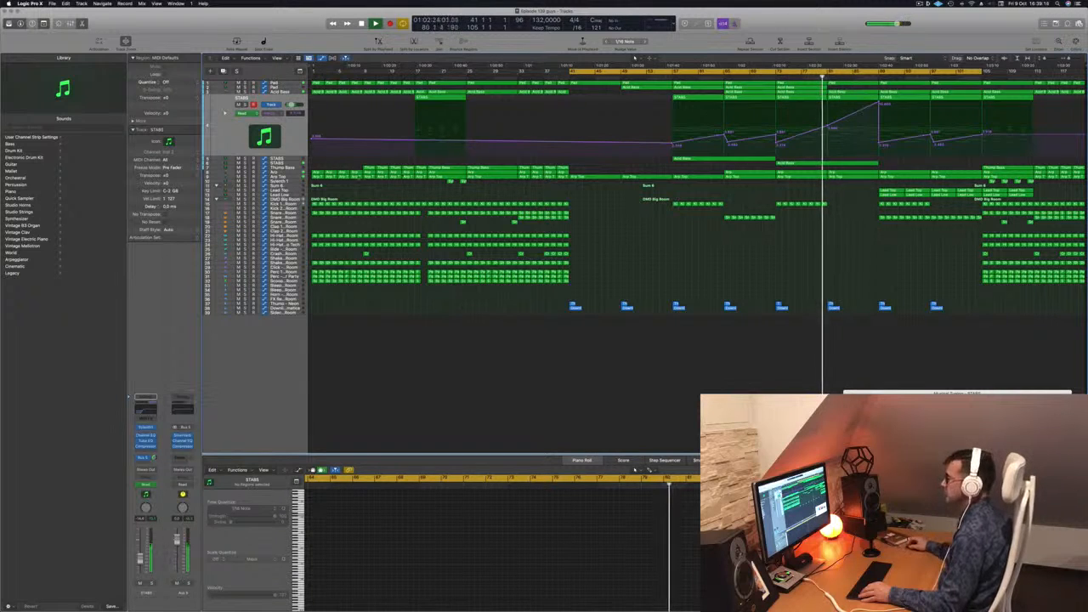
Check the Arp track in solo and delete its two regions between bars 81 and 97.
{"action": "left_click", "coordinate": [297, 173]}
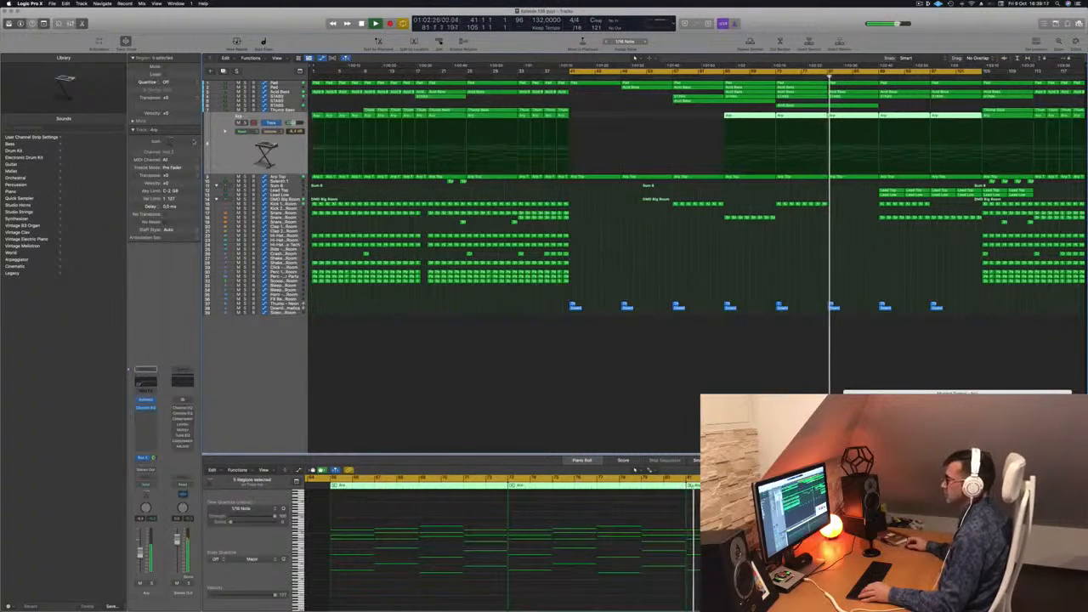
{"action": "key", "text": "s"}
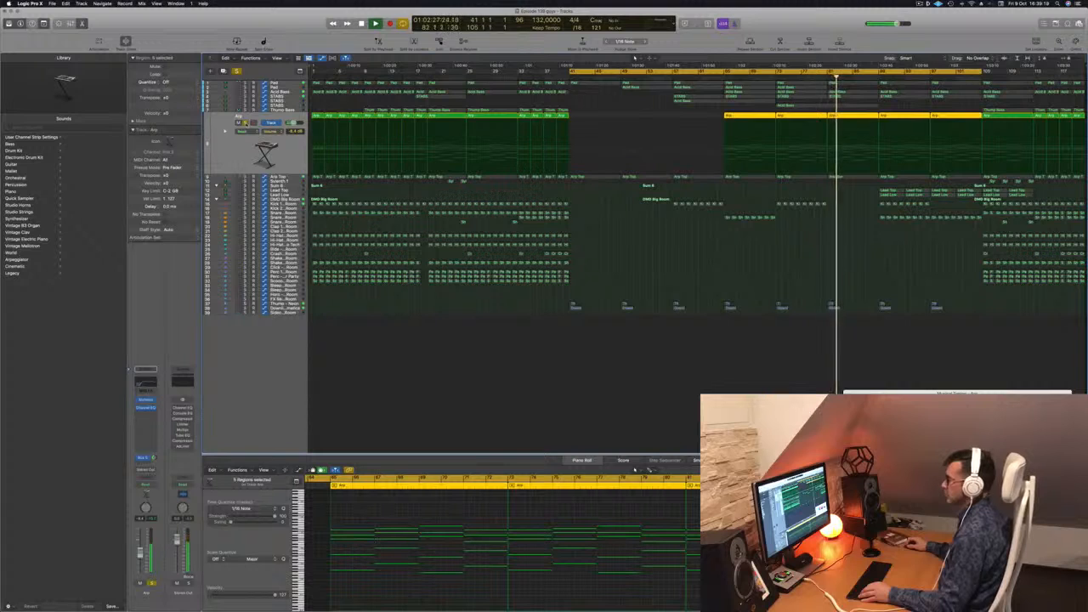
{"action": "key", "text": "s"}
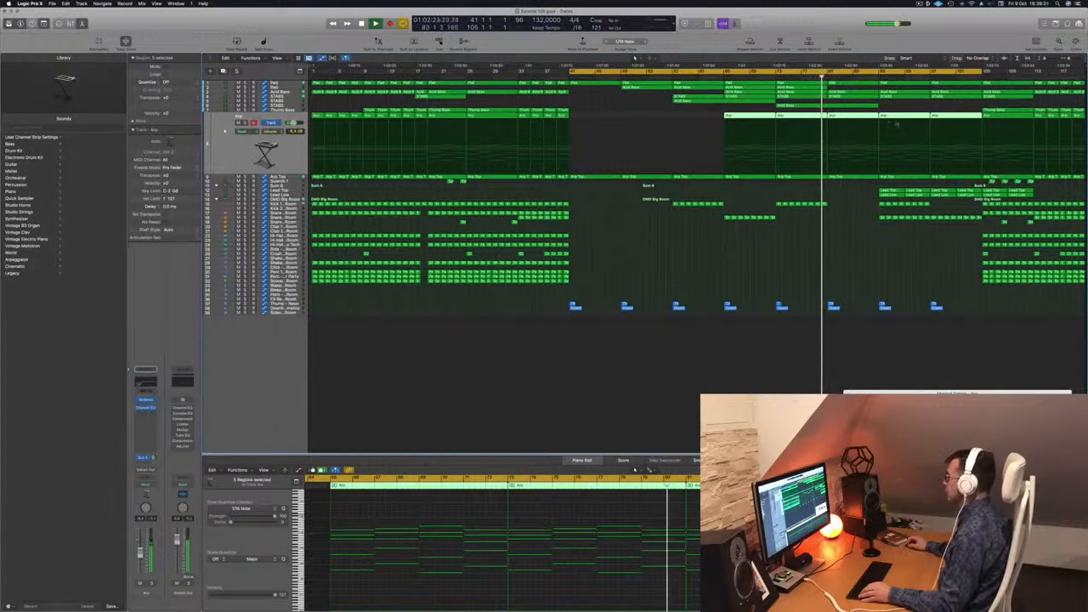
{"action": "left_click", "coordinate": [922, 104]}
{"action": "left_click", "coordinate": [862, 115]}
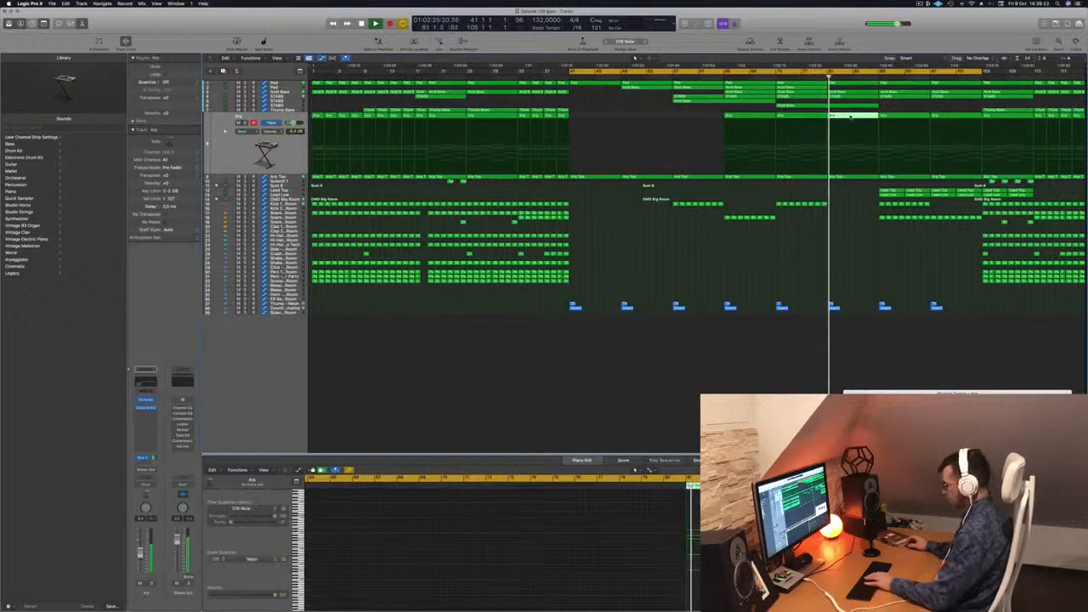
{"action": "key", "text": "Delete"}
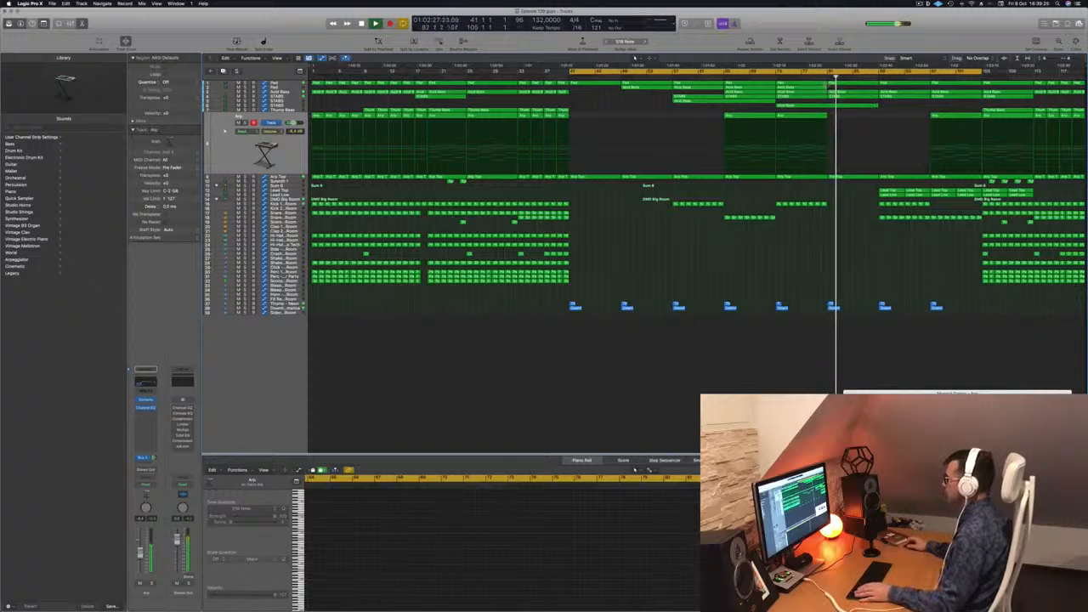
Reshape the Arp Top frequency automation to rise from bar 81 to bar 89, and copy the Arp region from bar 73 to bar 89.
{"action": "left_click", "coordinate": [296, 177]}
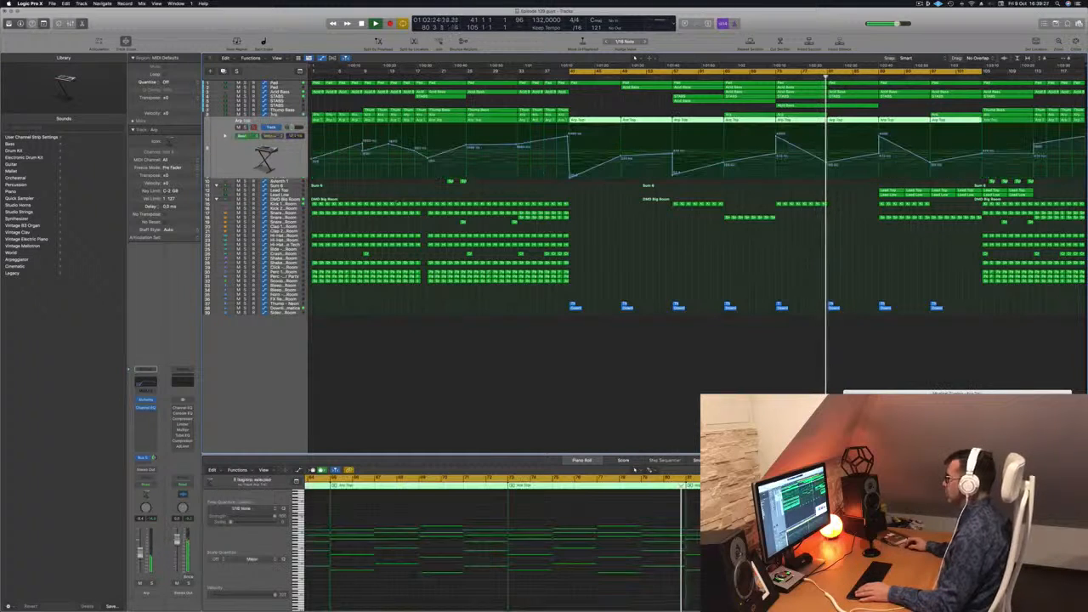
{"action": "left_click_drag", "start_coordinate": [880, 155], "coordinate": [879, 154]}
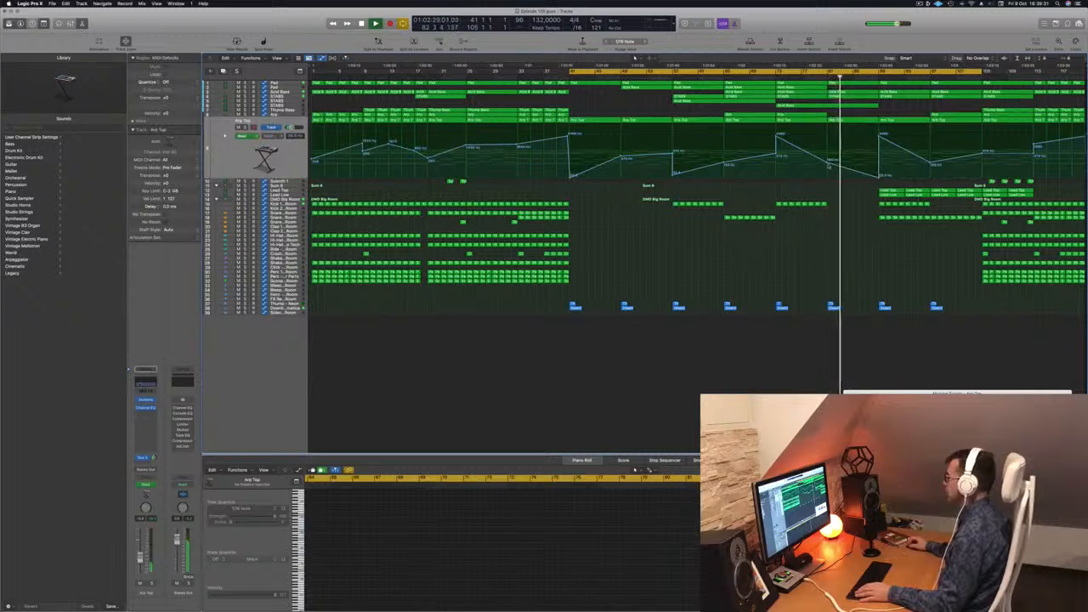
{"action": "left_click_drag", "start_coordinate": [880, 177], "coordinate": [881, 174]}
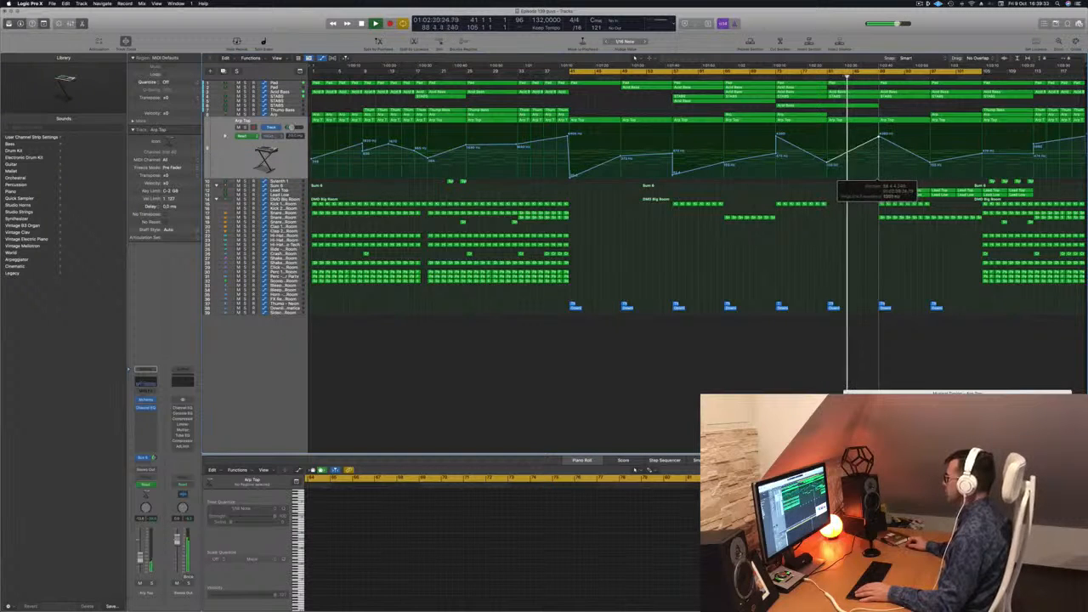
{"action": "left_click_drag", "start_coordinate": [799, 116], "coordinate": [904, 117]}
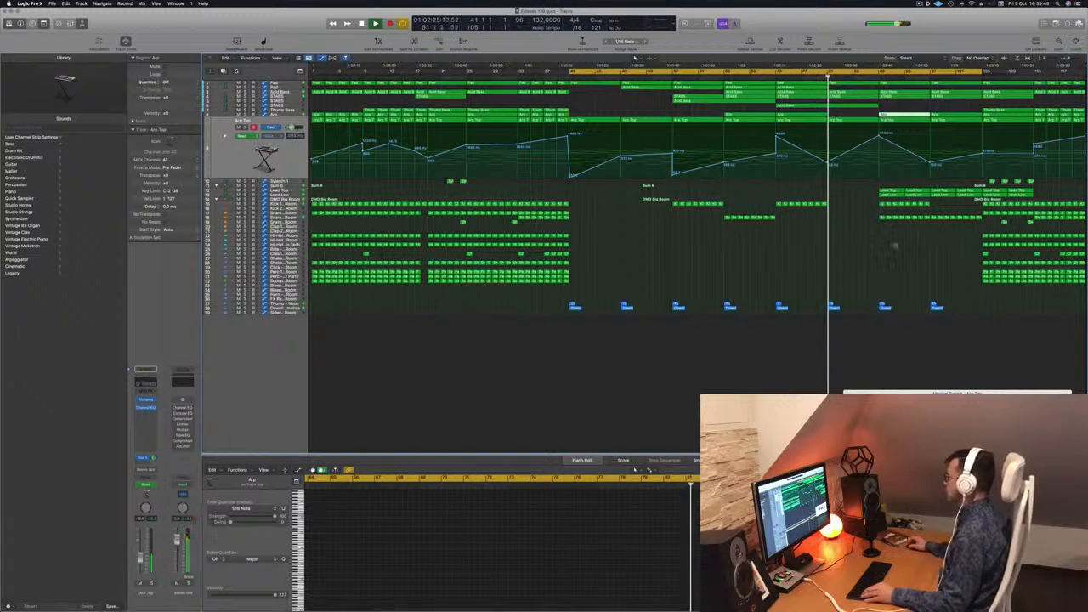
Copy the one-bar Big Room snare fill from around bar 24 to bar 88, just before the lead enters.
{"action": "key", "text": "super+Right"}
{"action": "key", "text": "super+Right"}
{"action": "key", "text": "super+Right"}
{"action": "key", "text": "super+Right"}
{"action": "key", "text": "super+Right"}
{"action": "key", "text": "super+Right"}
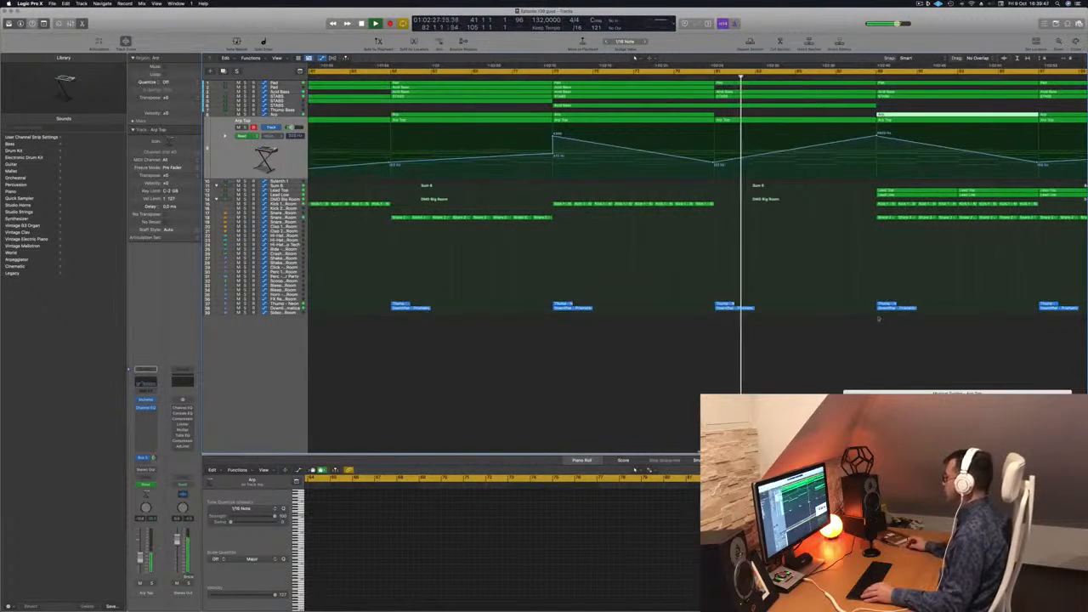
{"action": "key", "text": "super+Left"}
{"action": "key", "text": "super+Left"}
{"action": "key", "text": "super+Left"}
{"action": "key", "text": "super+Left"}
{"action": "key", "text": "super+Left"}
{"action": "key", "text": "super+Left"}
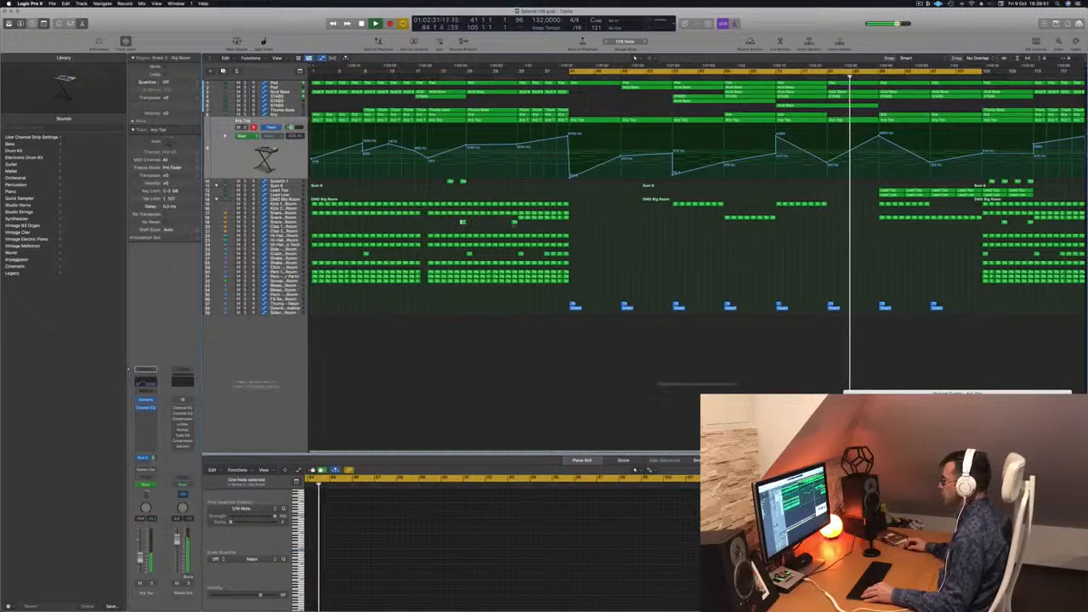
{"action": "left_click_drag", "start_coordinate": [464, 222], "coordinate": [876, 223]}
Select the snare fill's track and examine the copied fill at bar 88 against the surrounding arrangement.
{"action": "key", "text": "super+Right"}
{"action": "key", "text": "super+Right"}
{"action": "key", "text": "super+Right"}
{"action": "key", "text": "super+Right"}
{"action": "key", "text": "super+Right"}
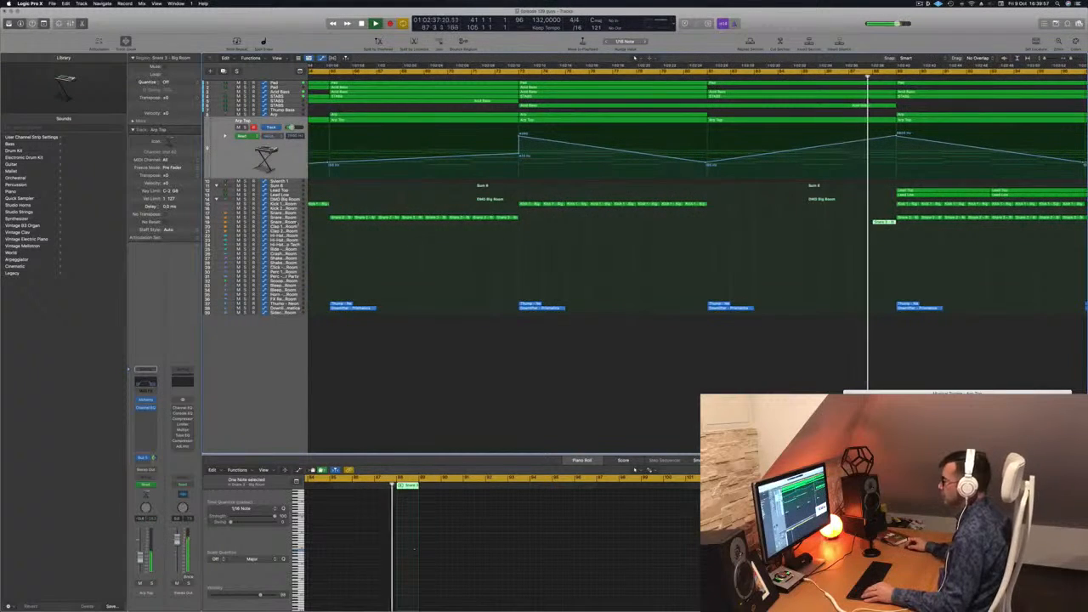
{"action": "left_click", "coordinate": [285, 222]}
{"action": "scroll", "coordinate": [563, 235], "scroll_direction": "left", "scroll_amount": 5}
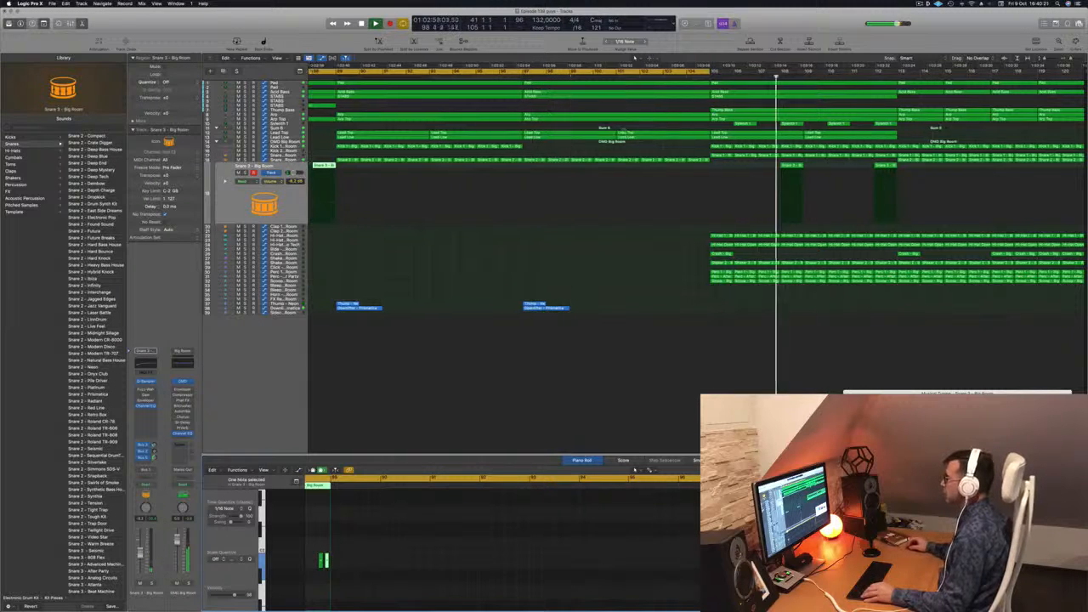
{"action": "key", "text": "super+Left"}
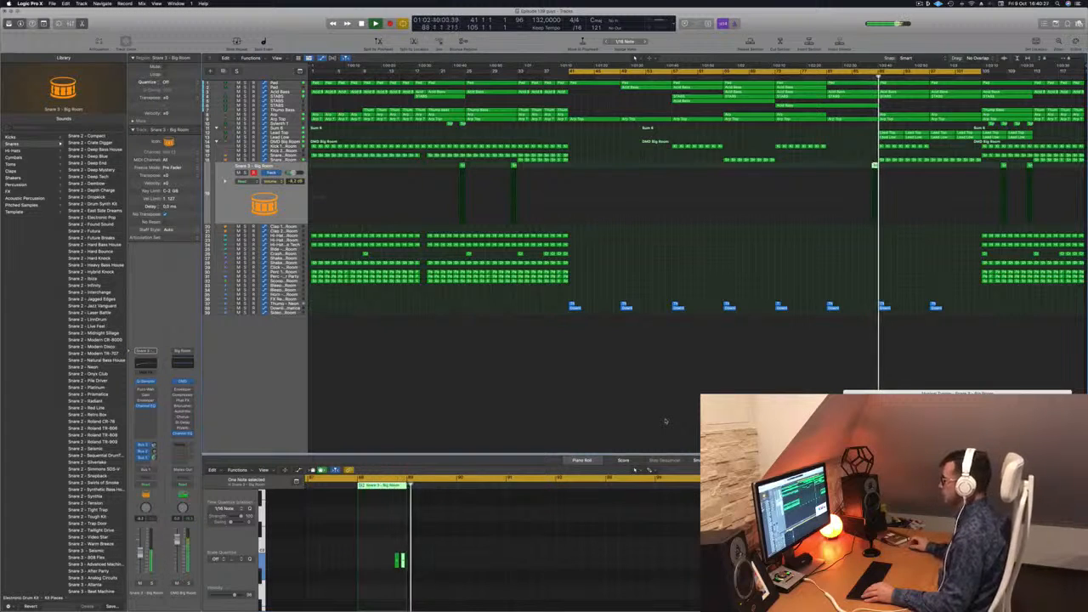
{"action": "key", "text": "super+Right"}
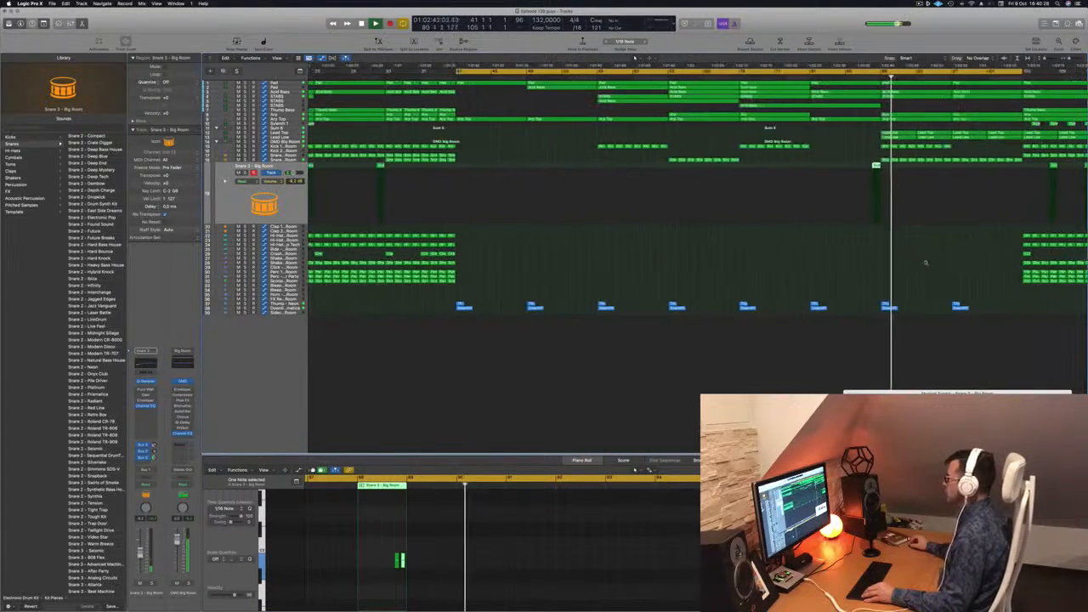
Reshape the Pad automation to climb up to bar 89, drop back, and climb again to a peak at bar 97.
{"action": "key", "text": "super+Left"}
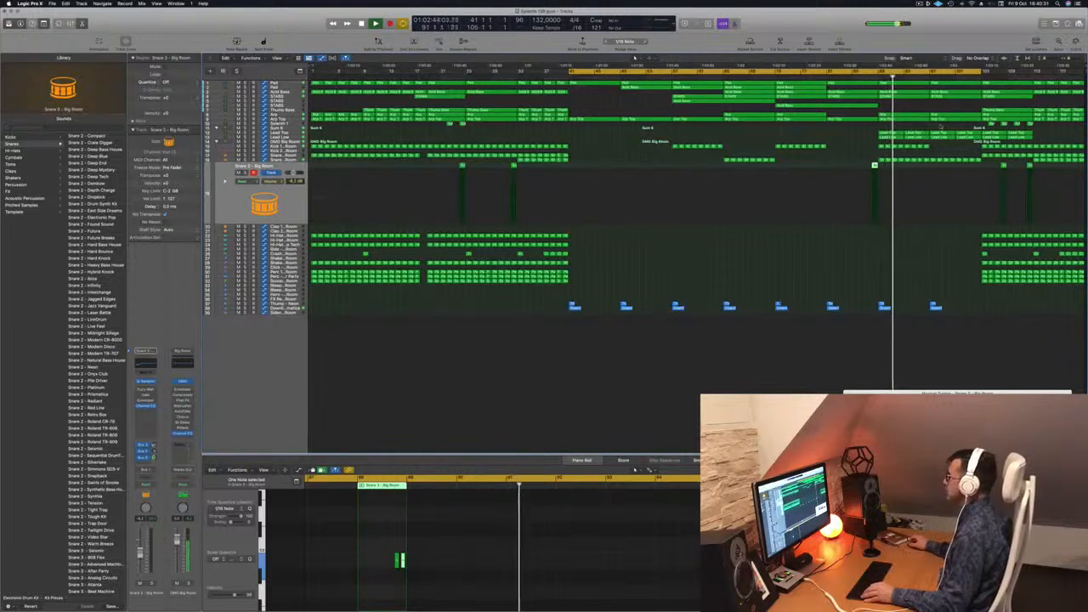
{"action": "left_click", "coordinate": [281, 83]}
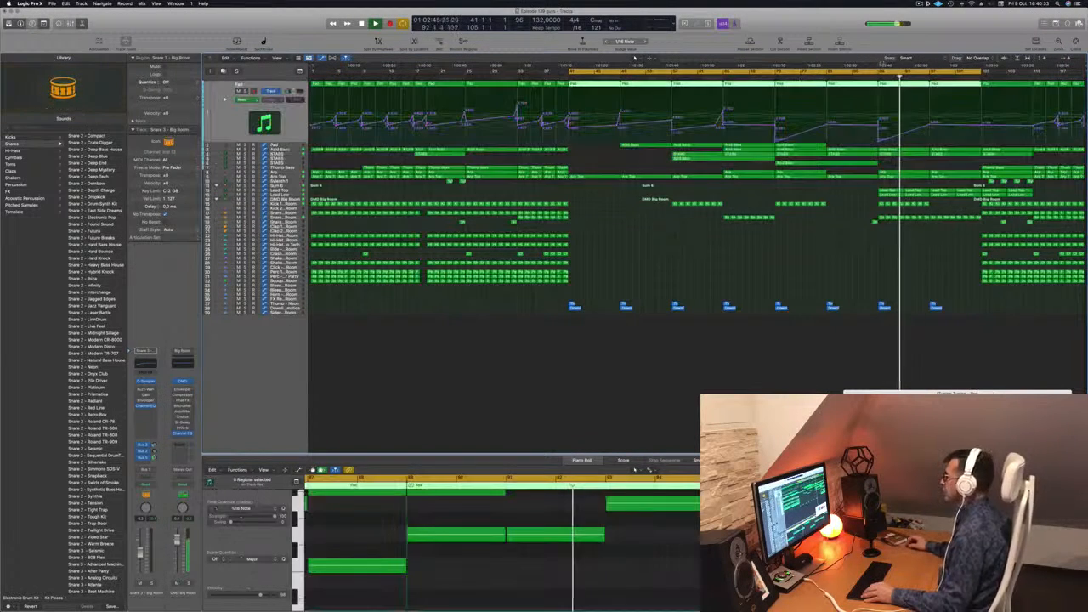
{"action": "left_click", "coordinate": [853, 76]}
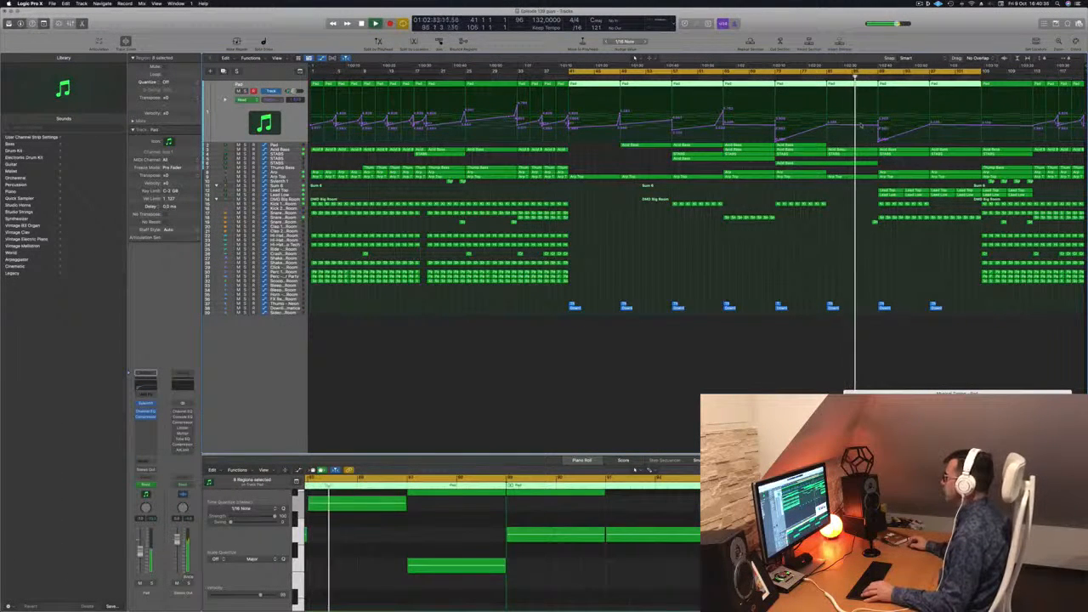
{"action": "left_click", "coordinate": [869, 125]}
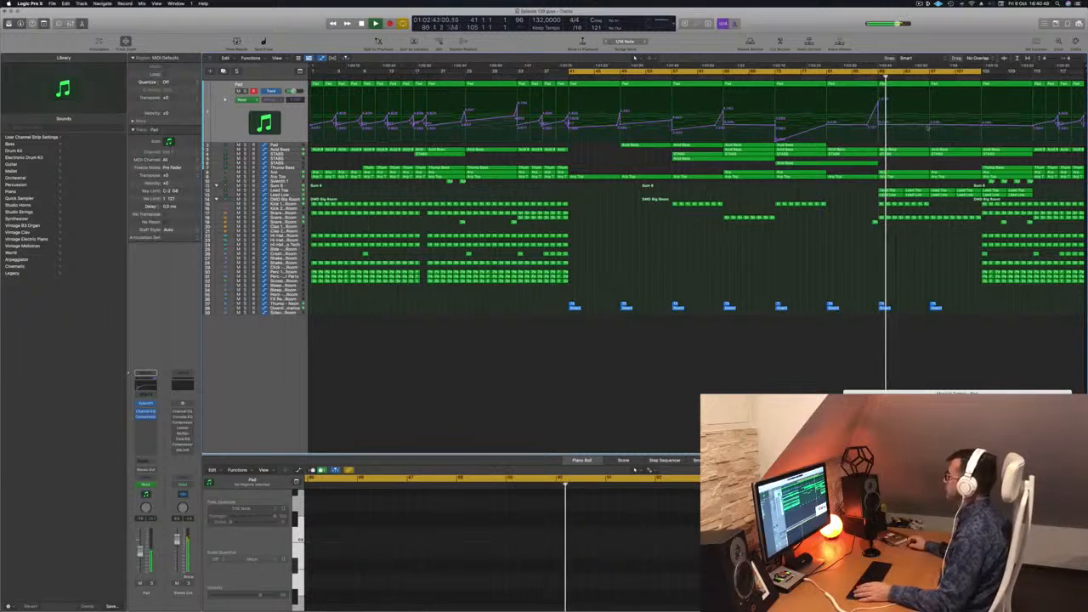
{"action": "left_click_drag", "start_coordinate": [930, 126], "coordinate": [930, 108]}
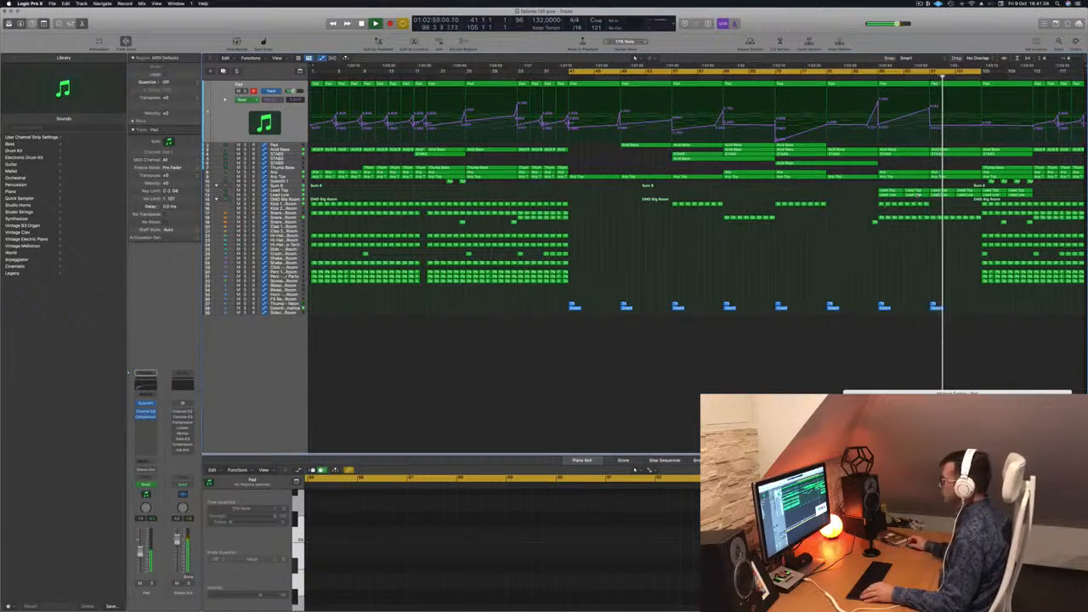
Copy the eight Kick 1 regions from bar 89 to bar 97 and duplicate all their notes to double the hits.
{"action": "key", "text": "Left"}
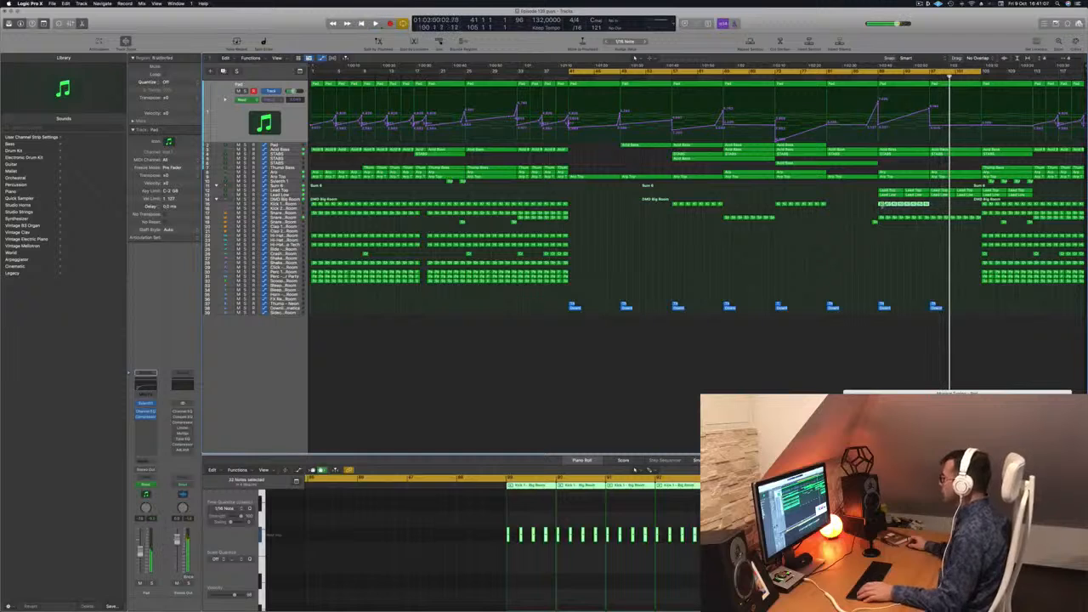
{"action": "left_click_drag", "start_coordinate": [906, 204], "coordinate": [936, 208]}
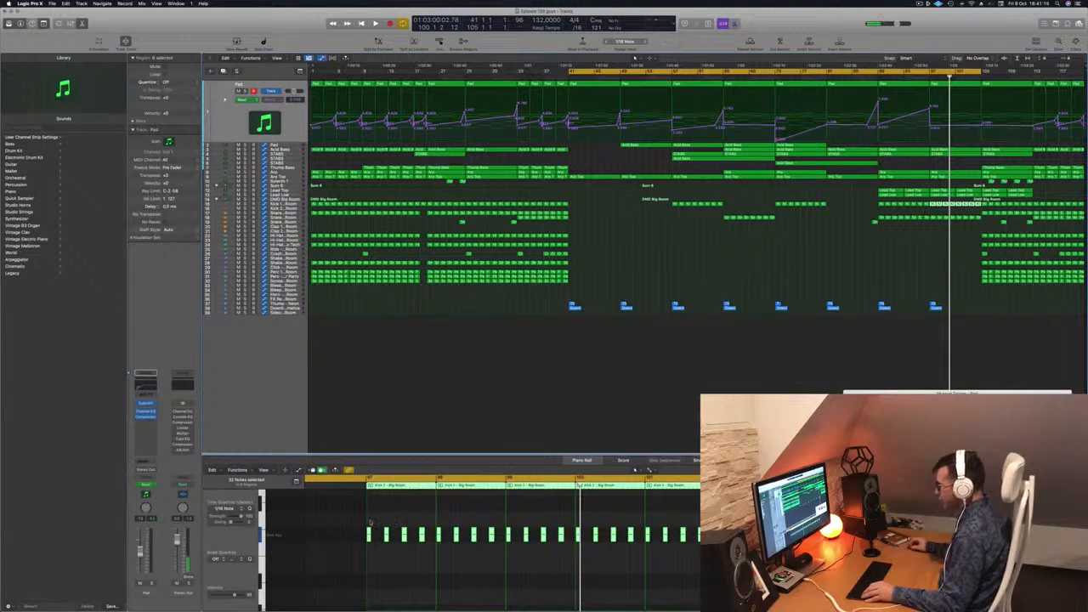
{"action": "left_click", "coordinate": [328, 541]}
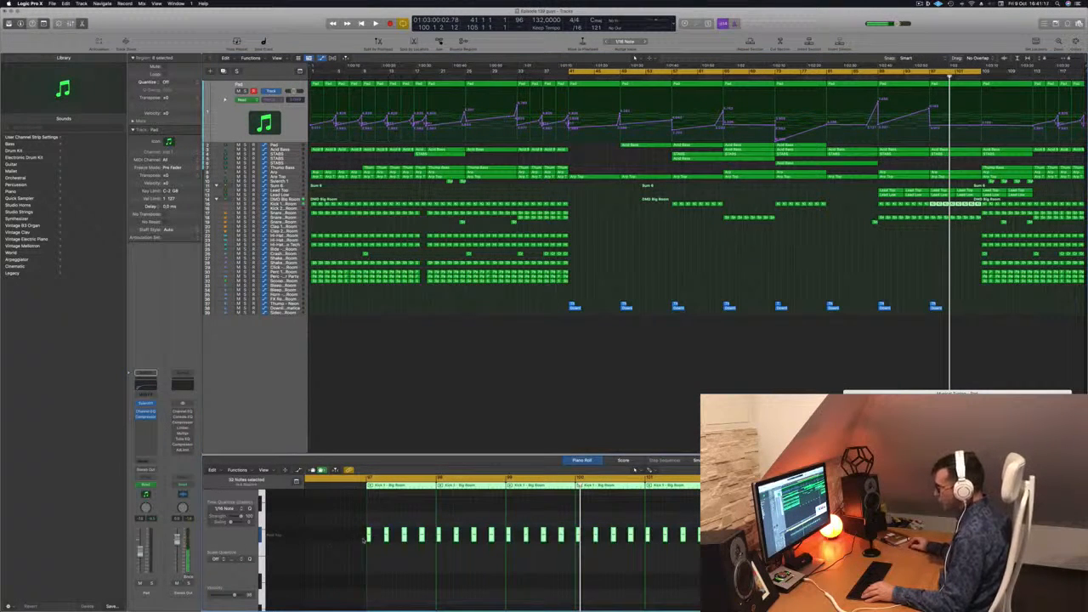
{"action": "key", "text": "super+Right"}
{"action": "key", "text": "super+Right"}
{"action": "key", "text": "super+Right"}
{"action": "left_click_drag", "start_coordinate": [371, 536], "coordinate": [385, 538]}
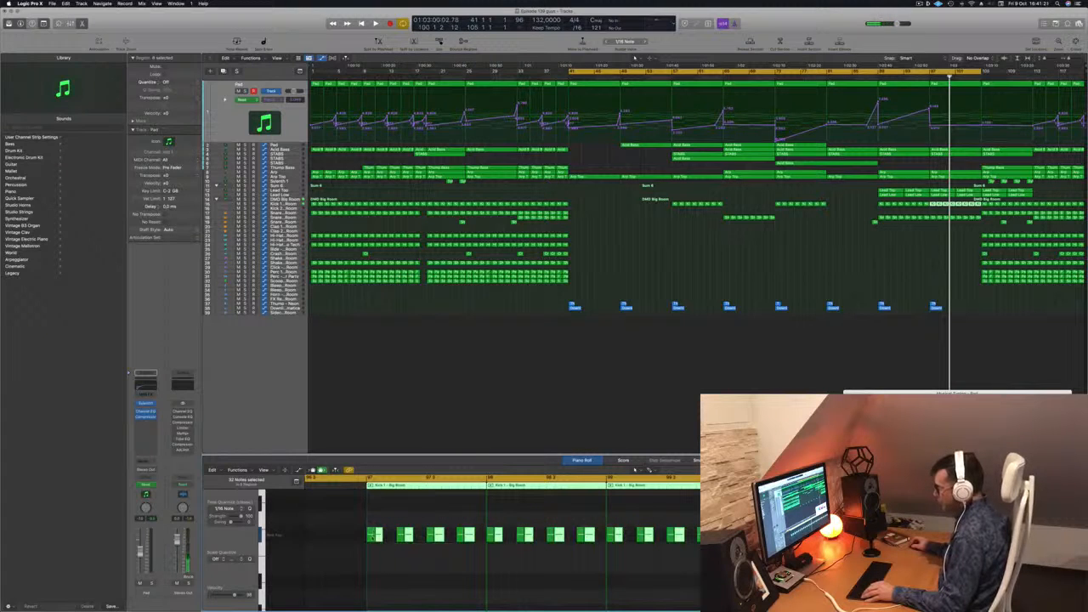
Shorten the doubled kick notes from bar 97 and duplicate them slightly later to build a dense kick roll.
{"action": "left_click", "coordinate": [375, 520]}
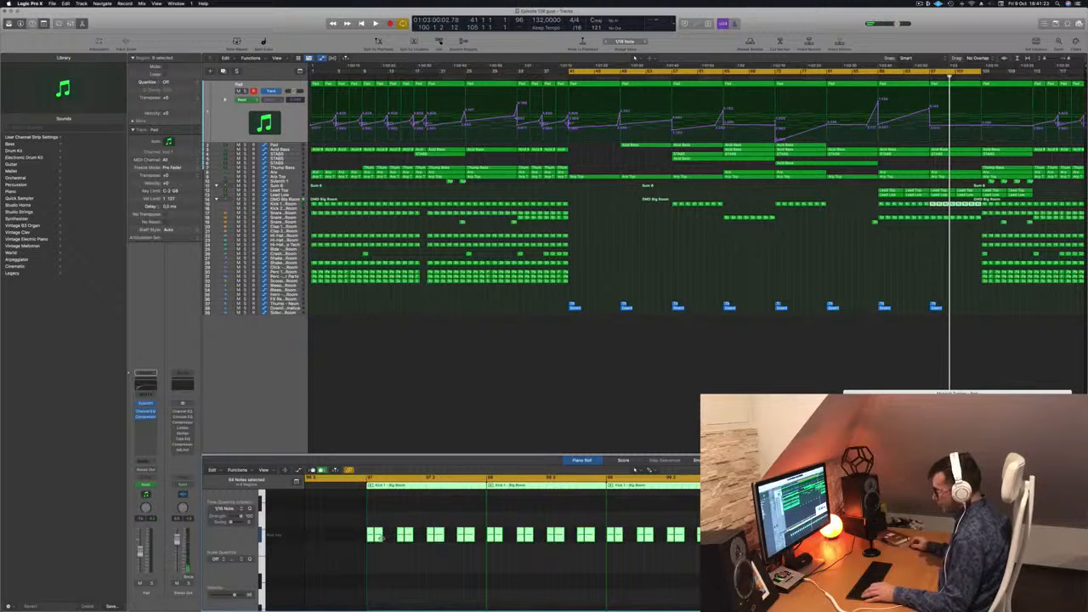
{"action": "left_click_drag", "start_coordinate": [379, 534], "coordinate": [370, 541]}
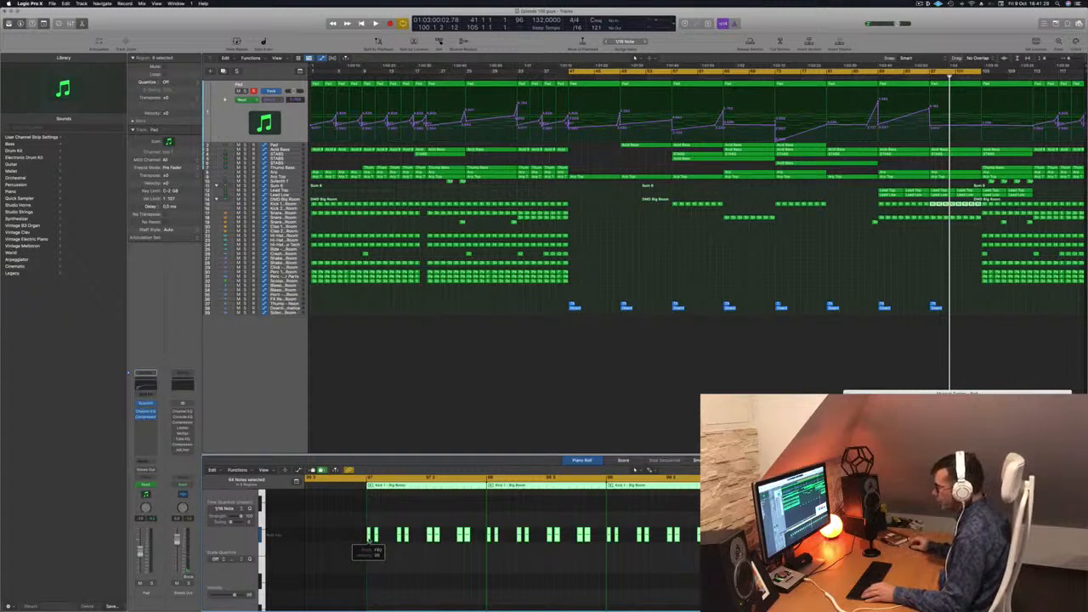
{"action": "left_click_drag", "start_coordinate": [369, 540], "coordinate": [387, 541]}
{"action": "key", "text": "super+Left"}
{"action": "key", "text": "super+Left"}
{"action": "key", "text": "super+Left"}
{"action": "key", "text": "super+Left"}
{"action": "key", "text": "super+Left"}
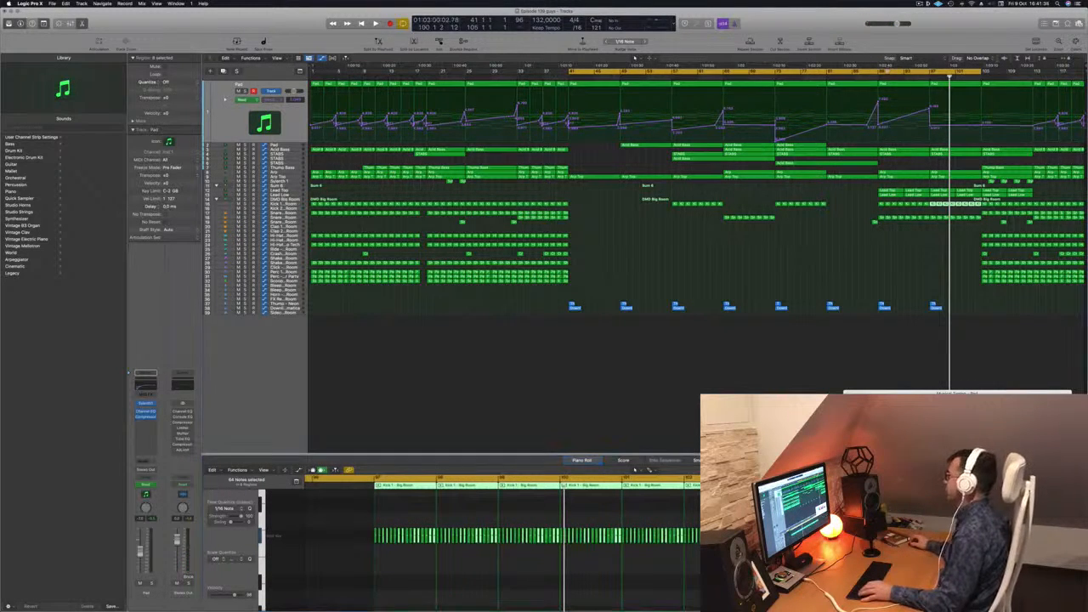
Set the loop range to bars 89 through 105.
{"action": "key", "text": "c"}
{"action": "key", "text": "c"}
{"action": "key", "text": "c"}
{"action": "left_click_drag", "start_coordinate": [882, 73], "coordinate": [979, 73]}
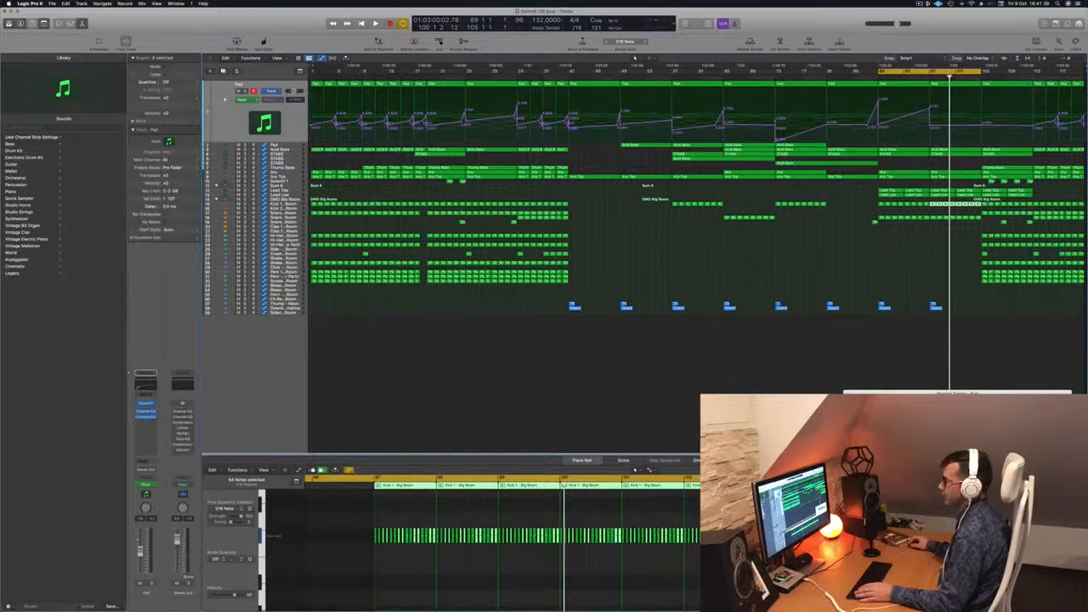
Shape the Kick 1 frequency automation to rise from bar 89 to bar 101, dip, spike again, and fall off at bar 105.
{"action": "left_click", "coordinate": [286, 205]}
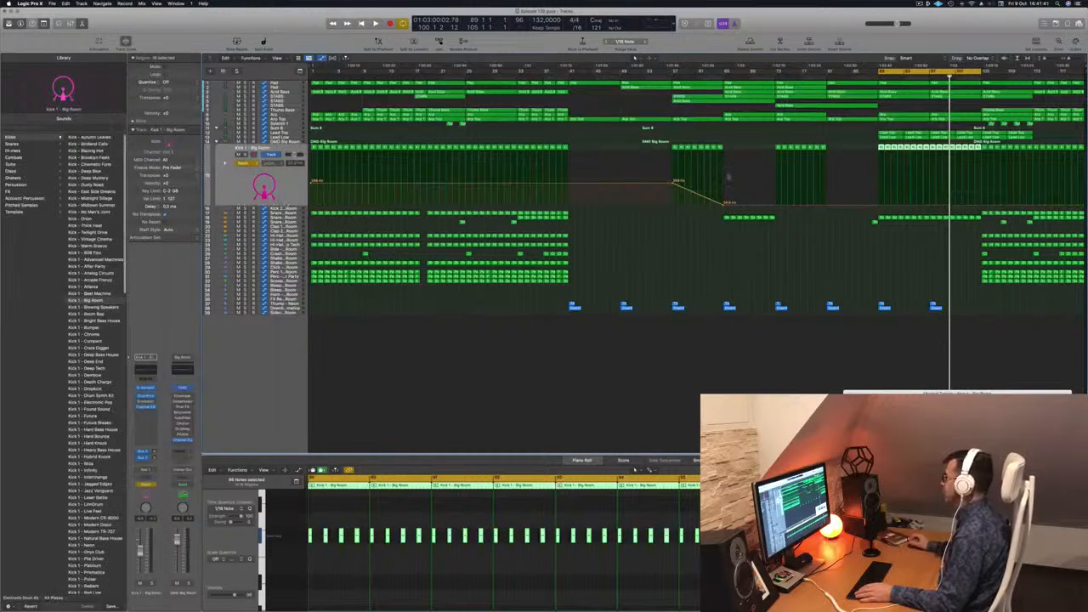
{"action": "key", "text": "space"}
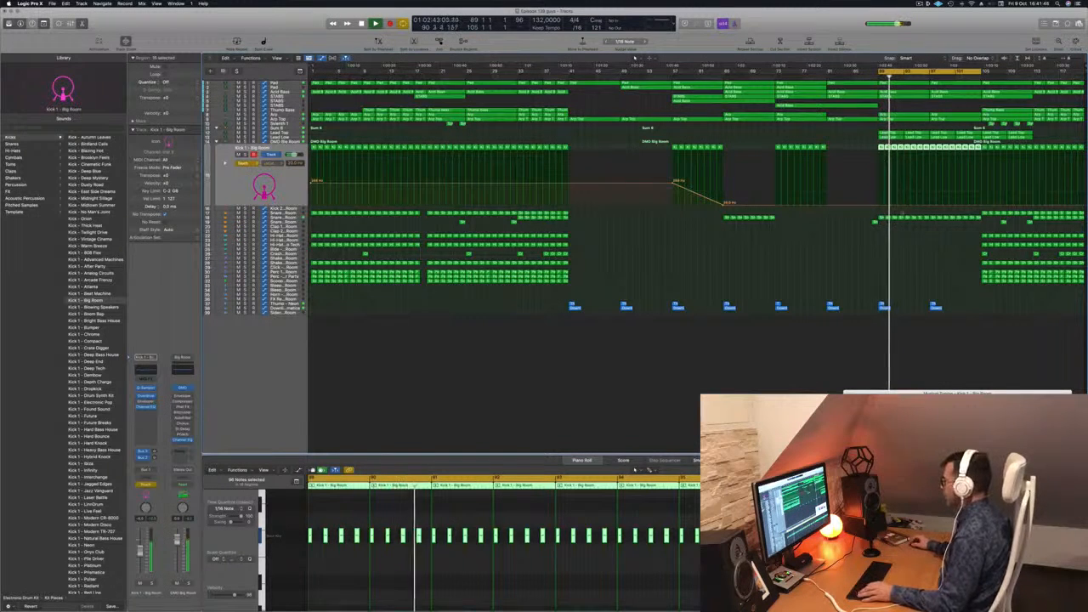
{"action": "key", "text": "super+Right"}
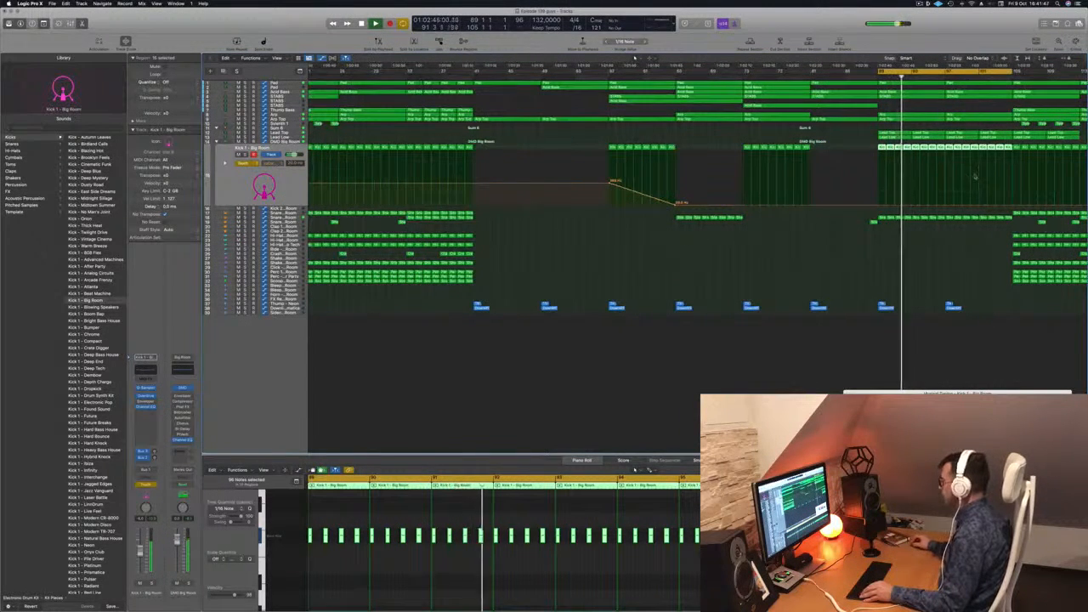
{"action": "key", "text": "super+Right"}
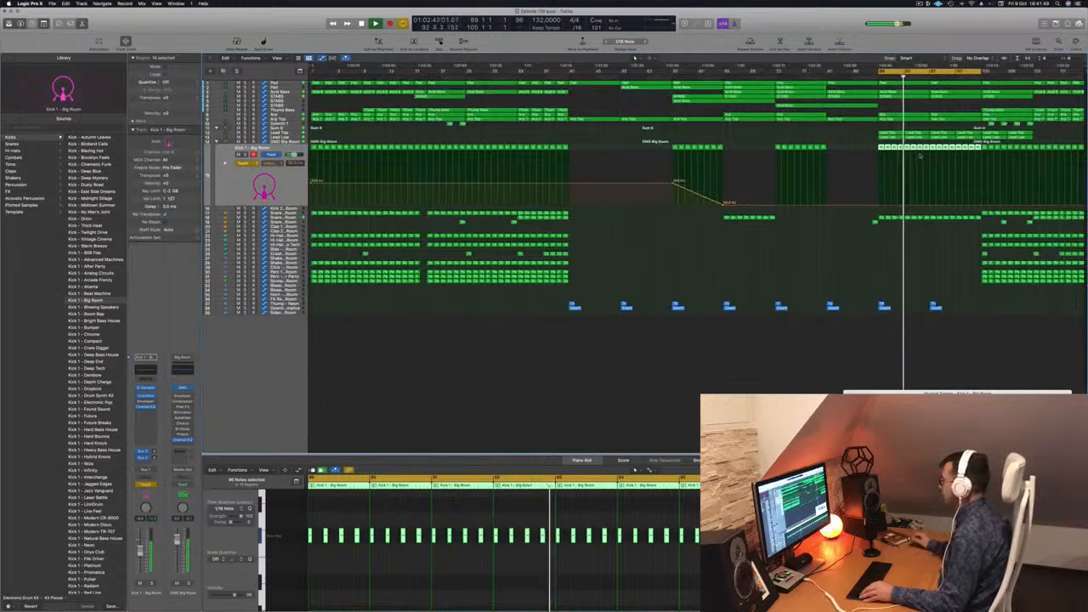
{"action": "left_click", "coordinate": [934, 207]}
{"action": "left_click_drag", "start_coordinate": [933, 207], "coordinate": [935, 179]}
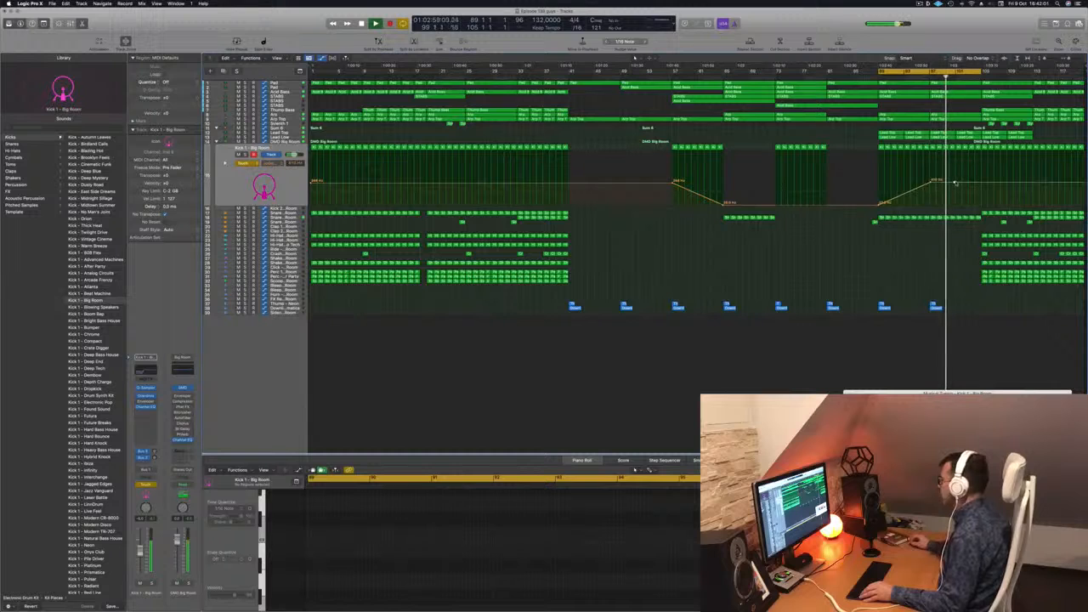
{"action": "left_click_drag", "start_coordinate": [956, 182], "coordinate": [955, 164]}
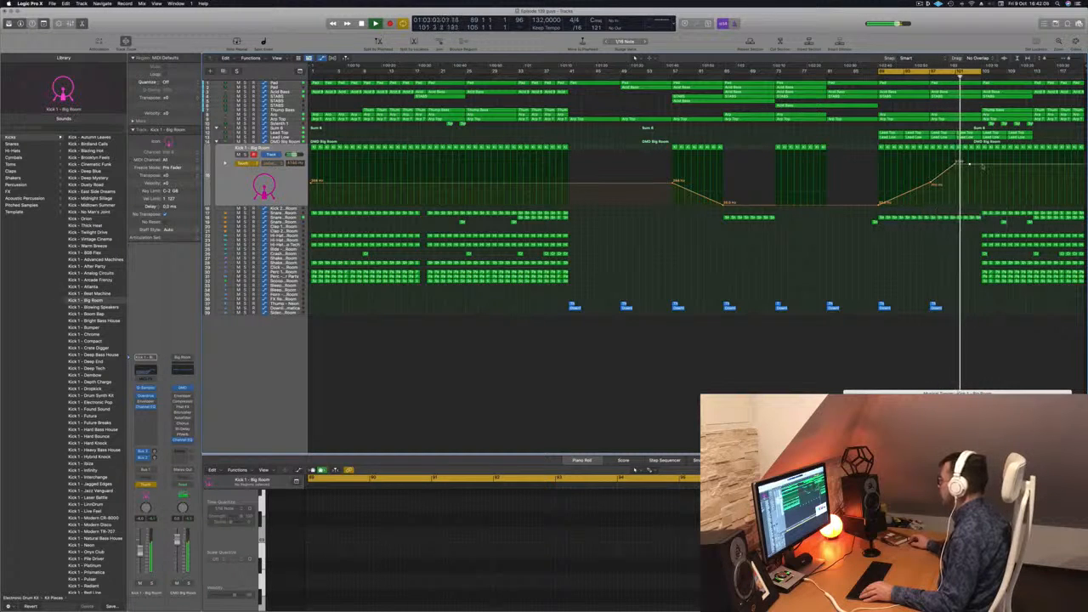
{"action": "left_click_drag", "start_coordinate": [972, 167], "coordinate": [984, 202]}
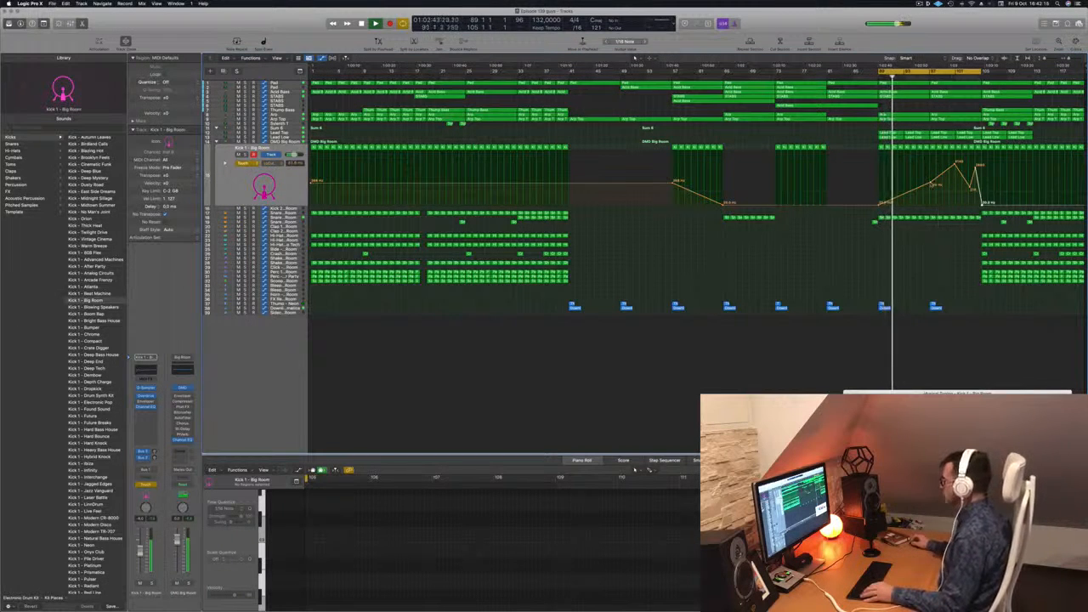
{"action": "left_click_drag", "start_coordinate": [932, 184], "coordinate": [932, 182]}
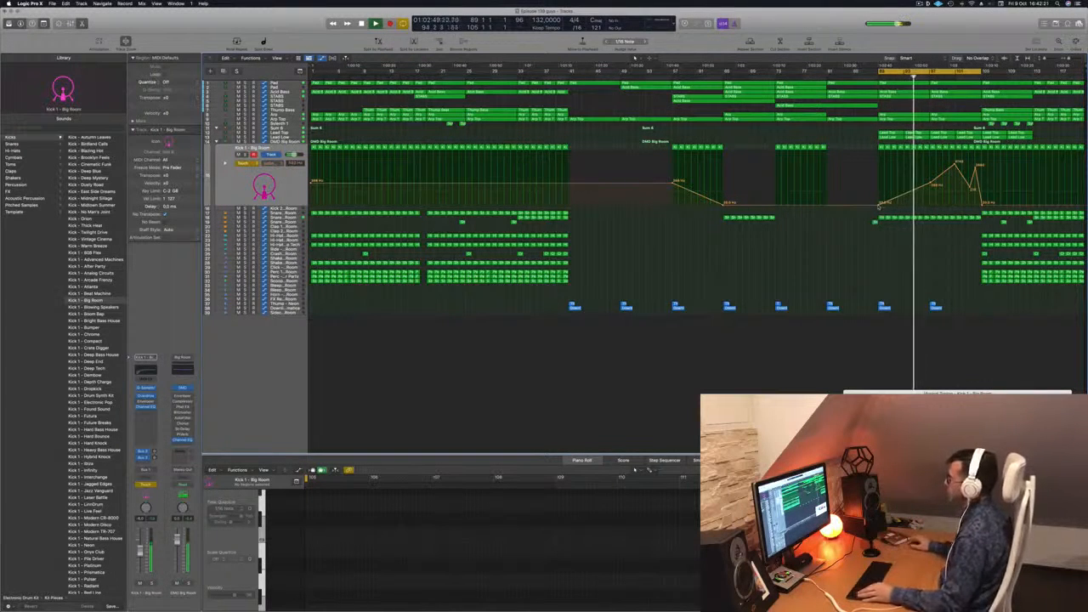
Copy the one-bar snare fill from bar 88 to bar 105.
{"action": "scroll", "coordinate": [927, 258], "scroll_direction": "up", "scroll_amount": 3}
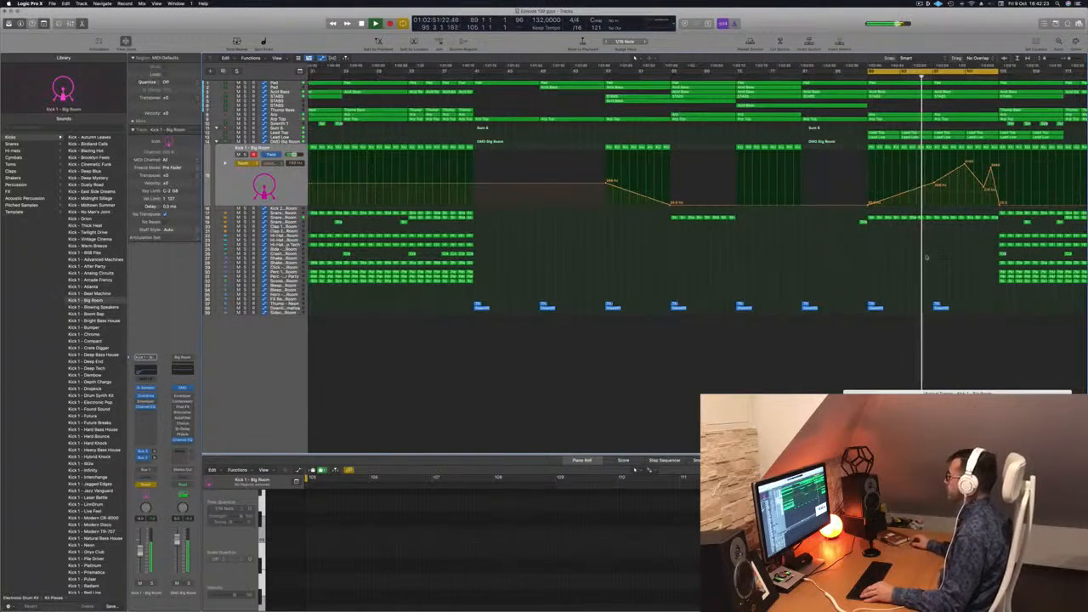
{"action": "scroll", "coordinate": [891, 238], "scroll_direction": "up", "scroll_amount": 2}
{"action": "left_click", "coordinate": [851, 223]}
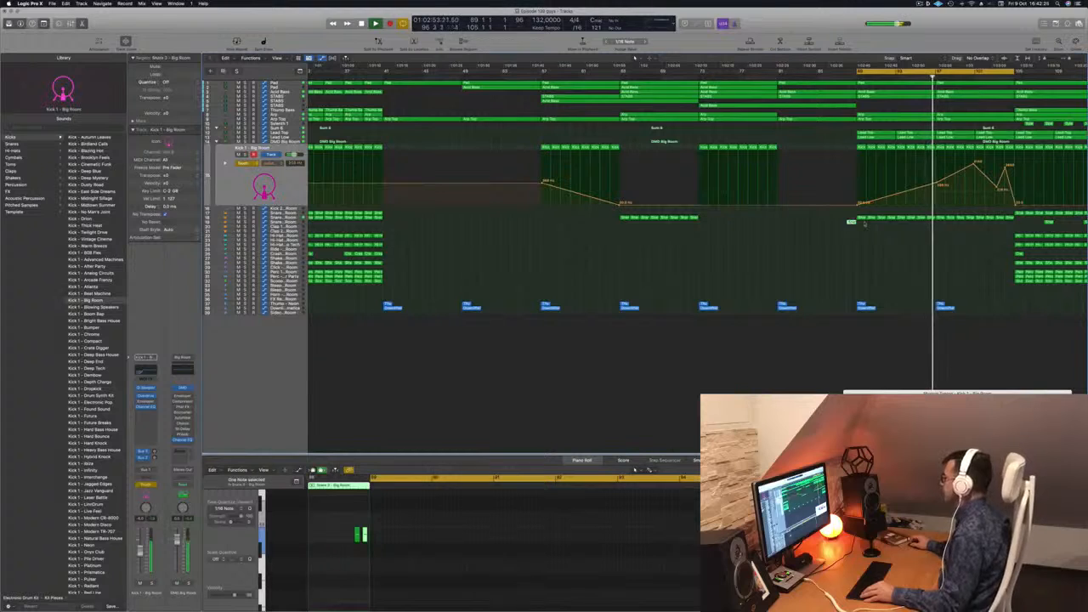
{"action": "left_click_drag", "start_coordinate": [853, 223], "coordinate": [1021, 228]}
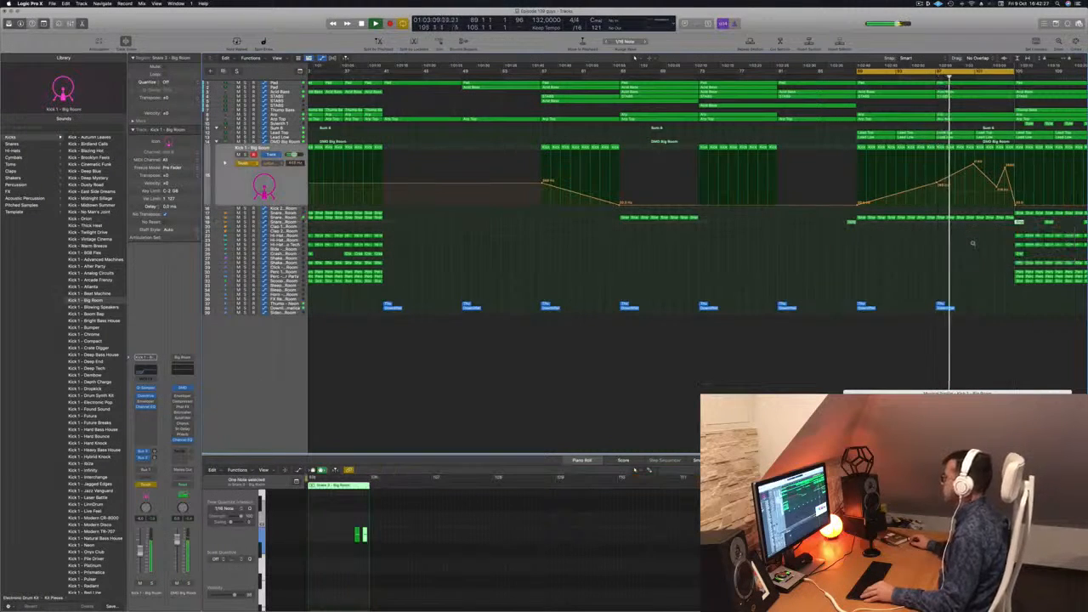
Fine-tune the Kick 1 frequency automation peaks at bar 101 and just before bar 105 while listening to the loop.
{"action": "scroll", "coordinate": [967, 246], "scroll_direction": "down", "scroll_amount": 2}
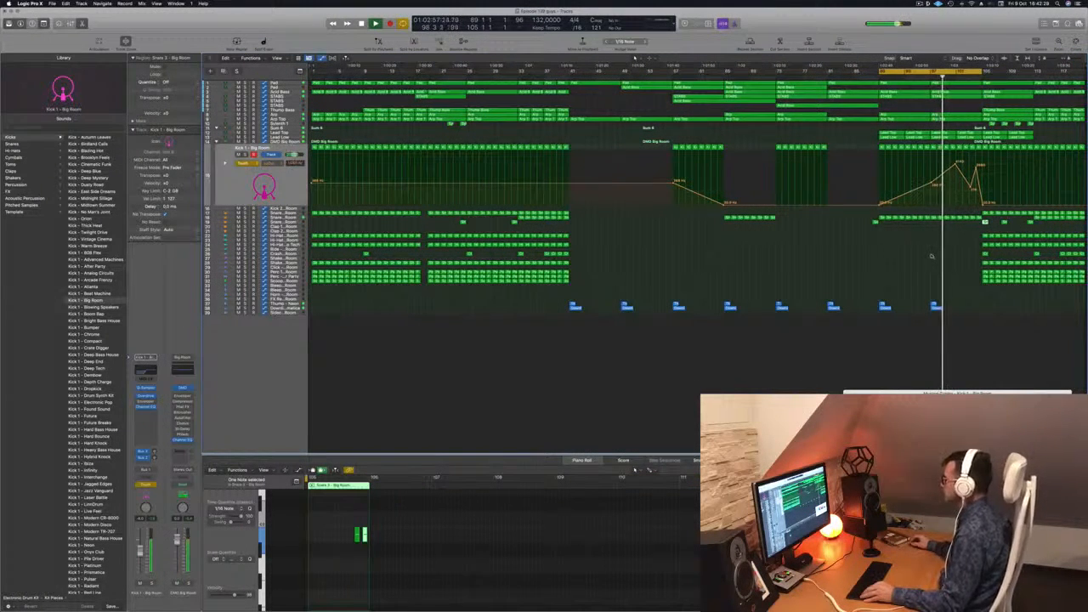
{"action": "left_click_drag", "start_coordinate": [956, 167], "coordinate": [955, 168]}
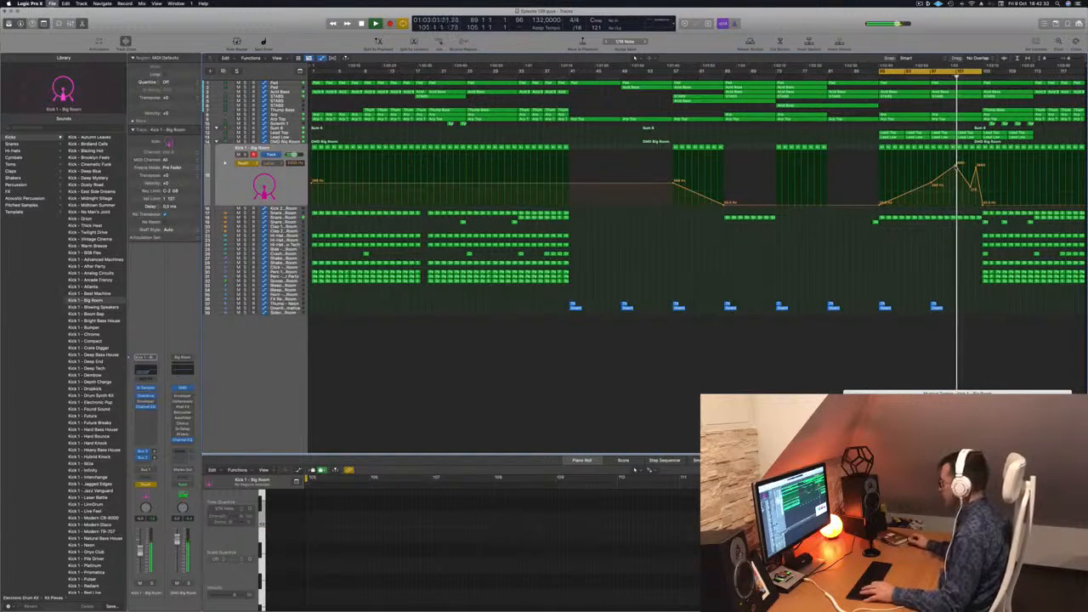
{"action": "scroll", "coordinate": [927, 256], "scroll_direction": "up", "scroll_amount": 2}
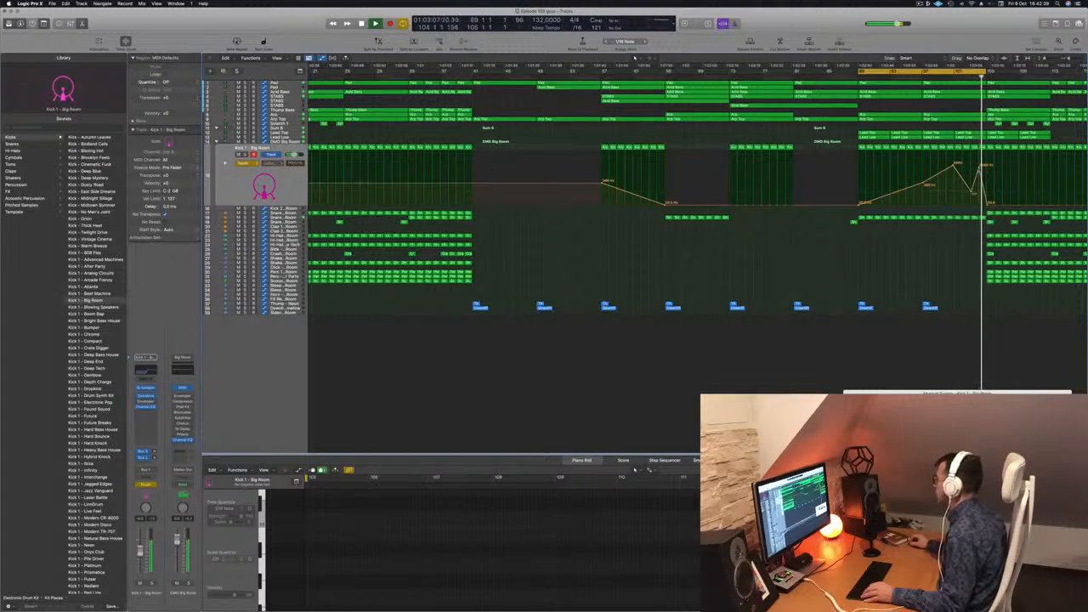
{"action": "left_click_drag", "start_coordinate": [980, 169], "coordinate": [980, 167]}
{"action": "scroll", "coordinate": [972, 141], "scroll_direction": "down", "scroll_amount": 2}
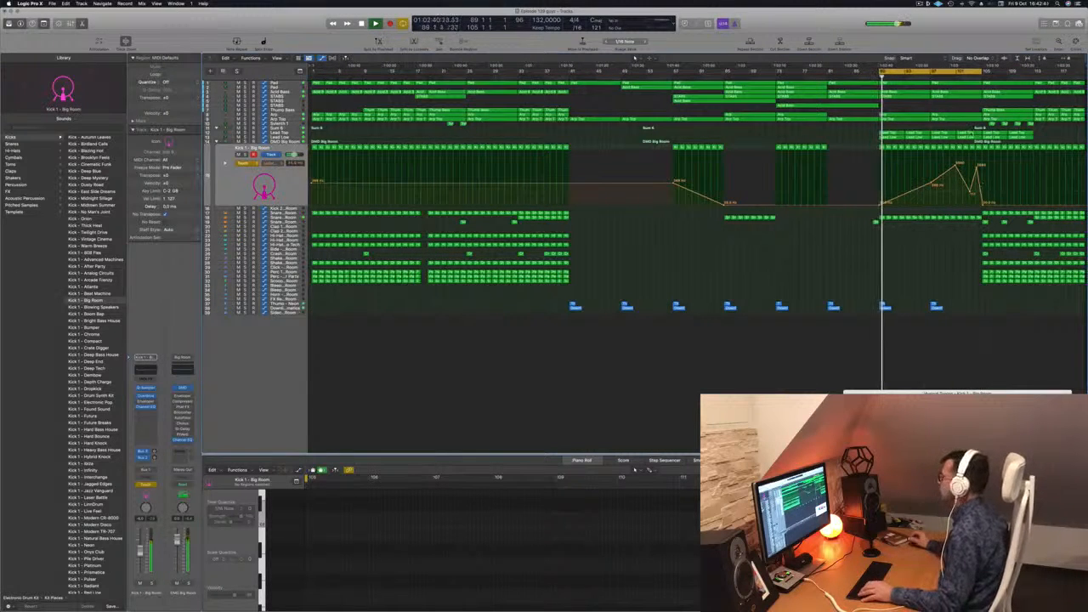
{"action": "key", "text": "space"}
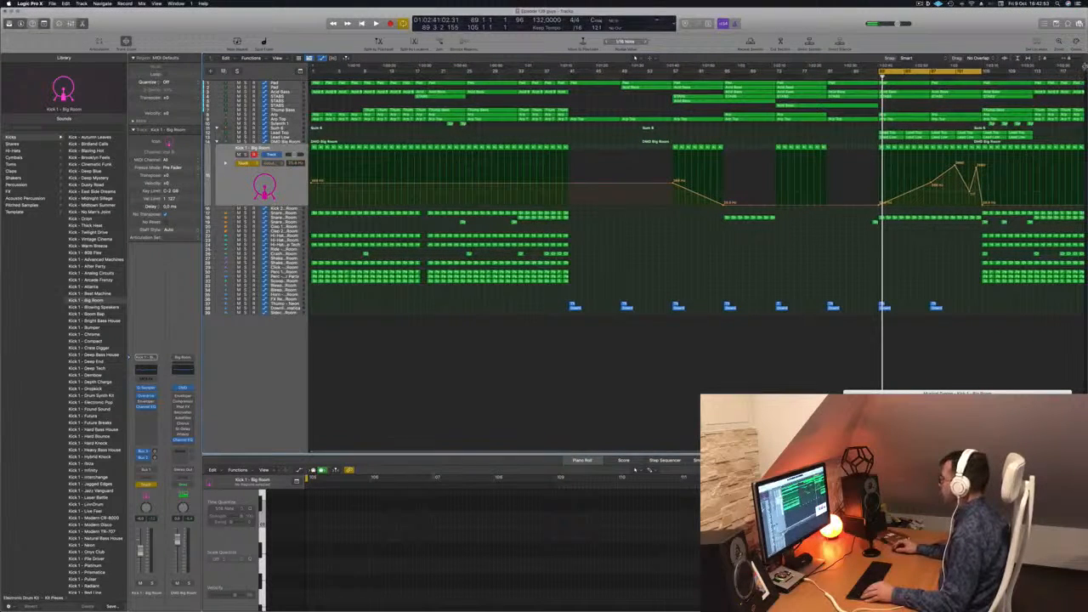
Move all regions and their automation from bar 105 onward one bar later, opening a one-bar gap.
{"action": "mouse_move", "coordinate": [1084, 66]}
{"action": "left_mouse_down"}
{"action": "mouse_move", "coordinate": [1085, 84]}
{"action": "mouse_move", "coordinate": [913, 312]}
{"action": "left_mouse_up"}
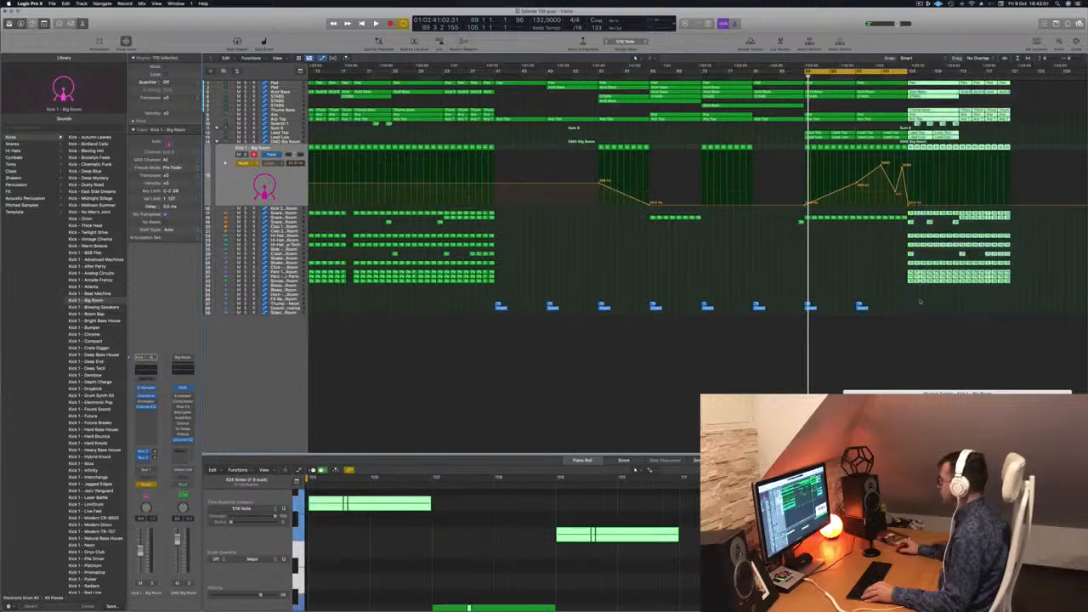
{"action": "key", "text": "super+Right"}
{"action": "key", "text": "super+Right"}
{"action": "key", "text": "super+Right"}
{"action": "key", "text": "super+Right"}
{"action": "key", "text": "super+Right"}
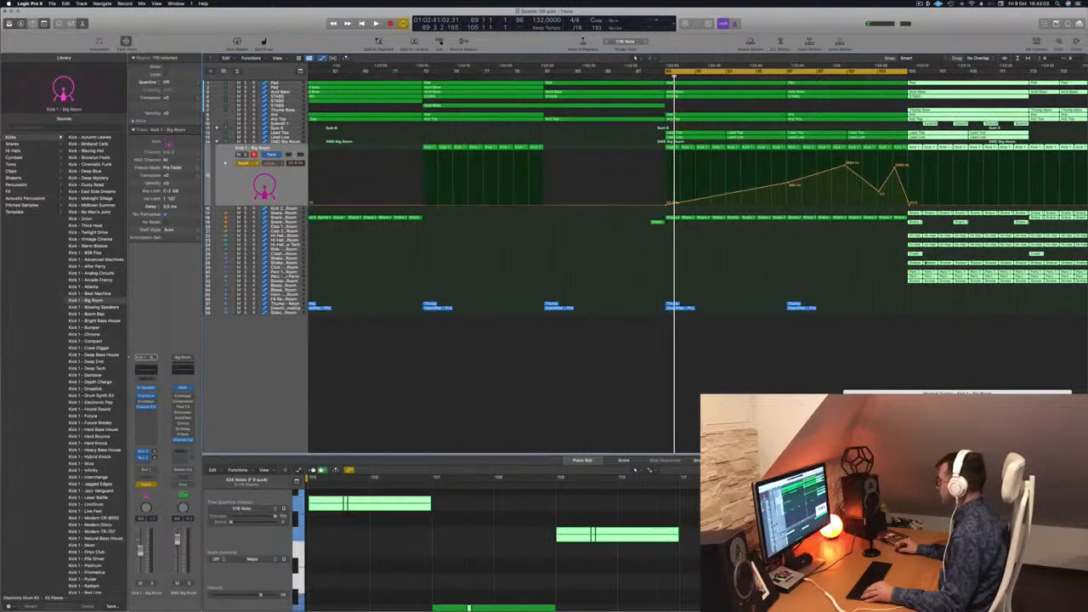
{"action": "left_click_drag", "start_coordinate": [917, 275], "coordinate": [946, 279]}
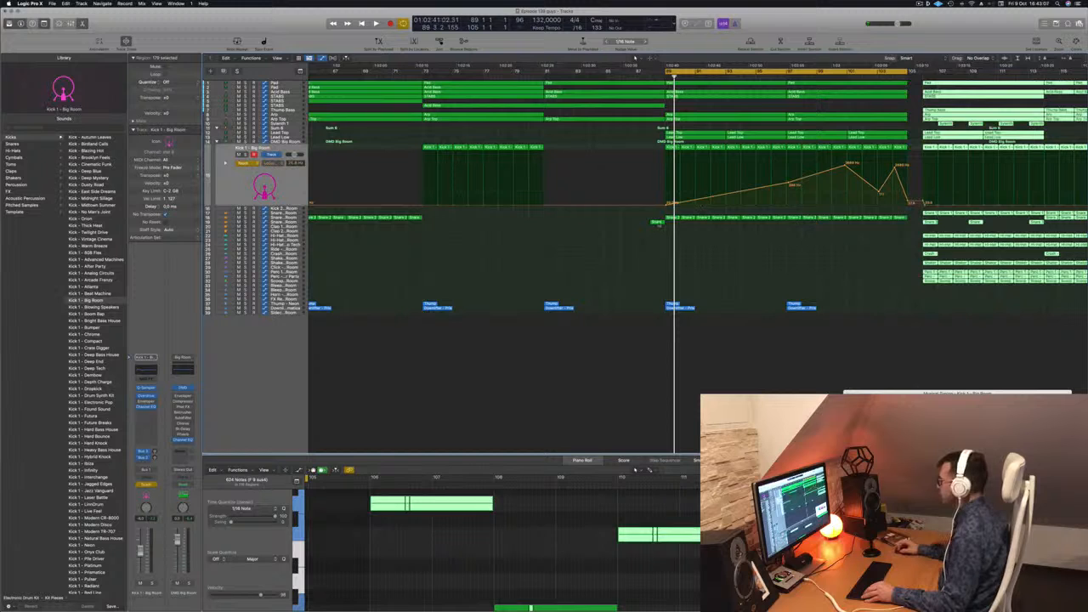
Copy the snare fill from bar 88 into the empty bar 105 and extend the loop past the gap.
{"action": "left_click_drag", "start_coordinate": [659, 223], "coordinate": [910, 225]}
{"action": "left_click_drag", "start_coordinate": [909, 71], "coordinate": [948, 71]}
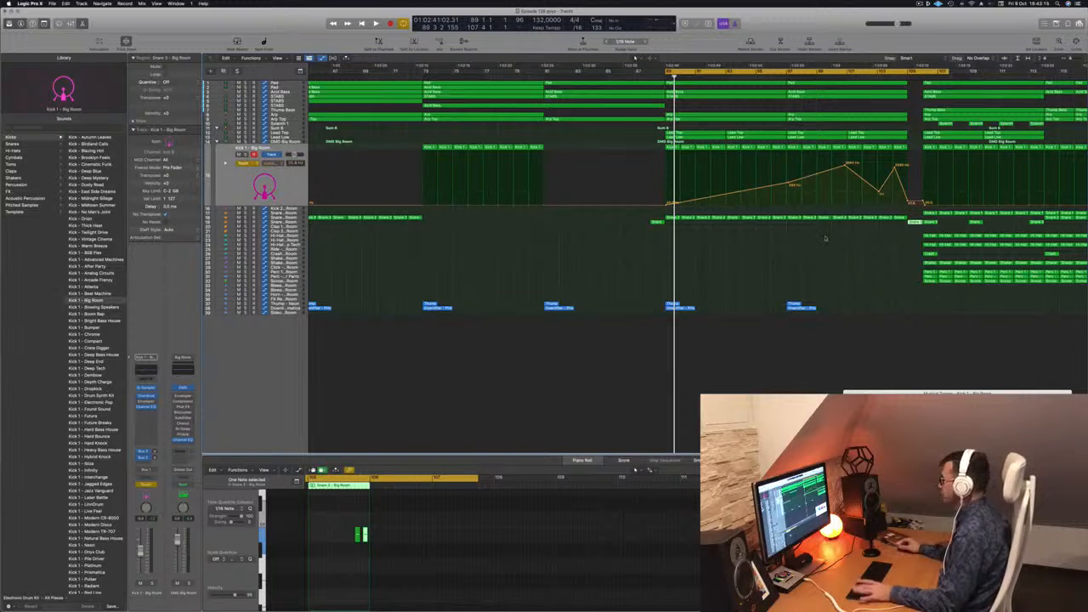
Shape the Acid Bass automation to rise from bar 89, dip at bar 97 and rise to a higher peak at bar 105.
{"action": "key", "text": "space"}
{"action": "key", "text": "super+Left"}
{"action": "key", "text": "super+Left"}
{"action": "key", "text": "super+Left"}
{"action": "key", "text": "super+Left"}
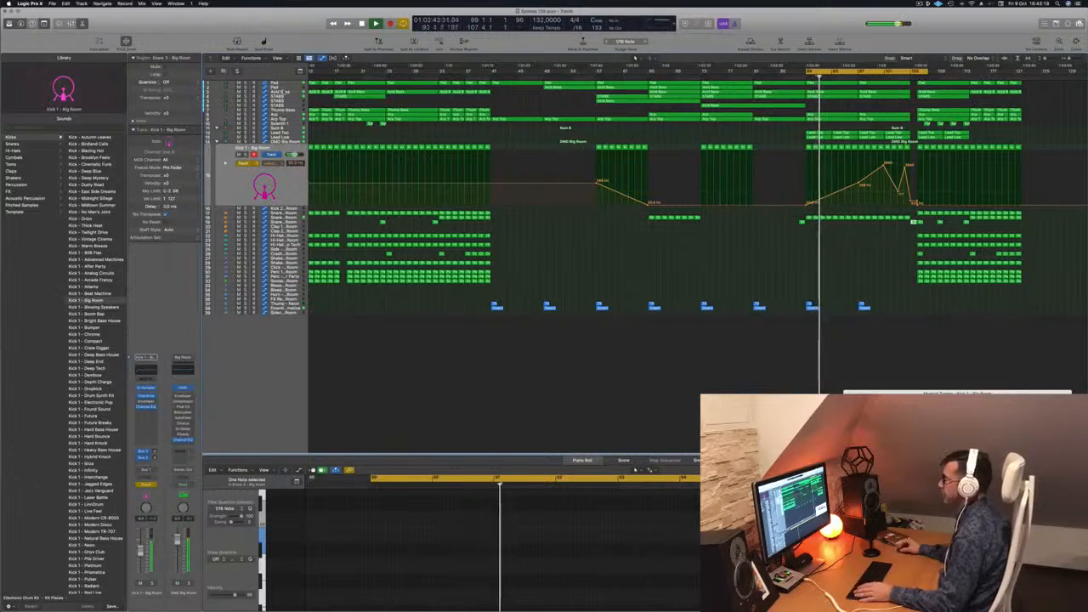
{"action": "left_click", "coordinate": [283, 92]}
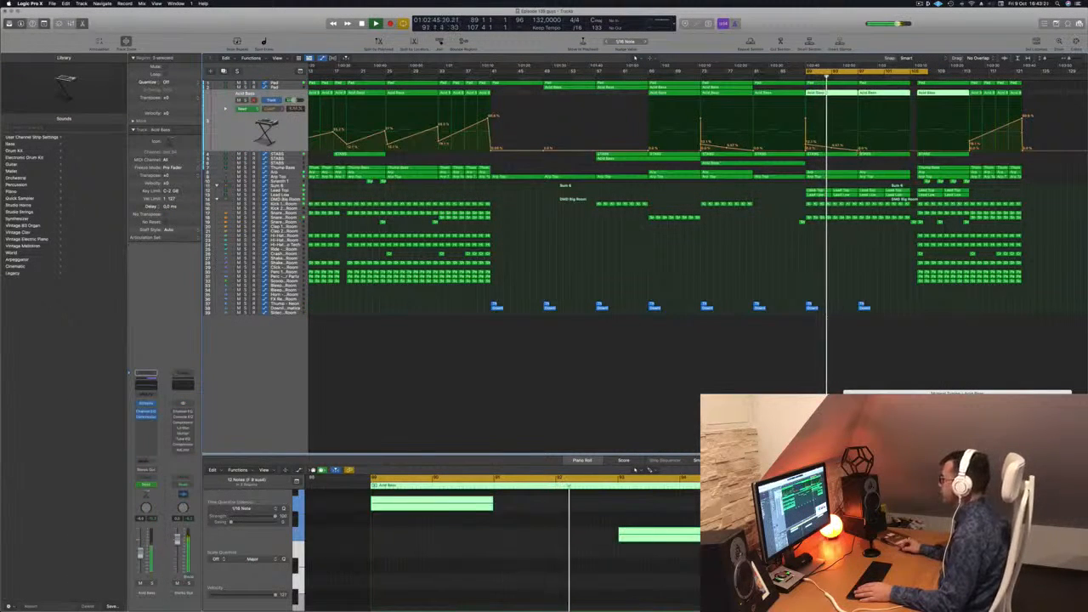
{"action": "left_click_drag", "start_coordinate": [857, 151], "coordinate": [806, 144]}
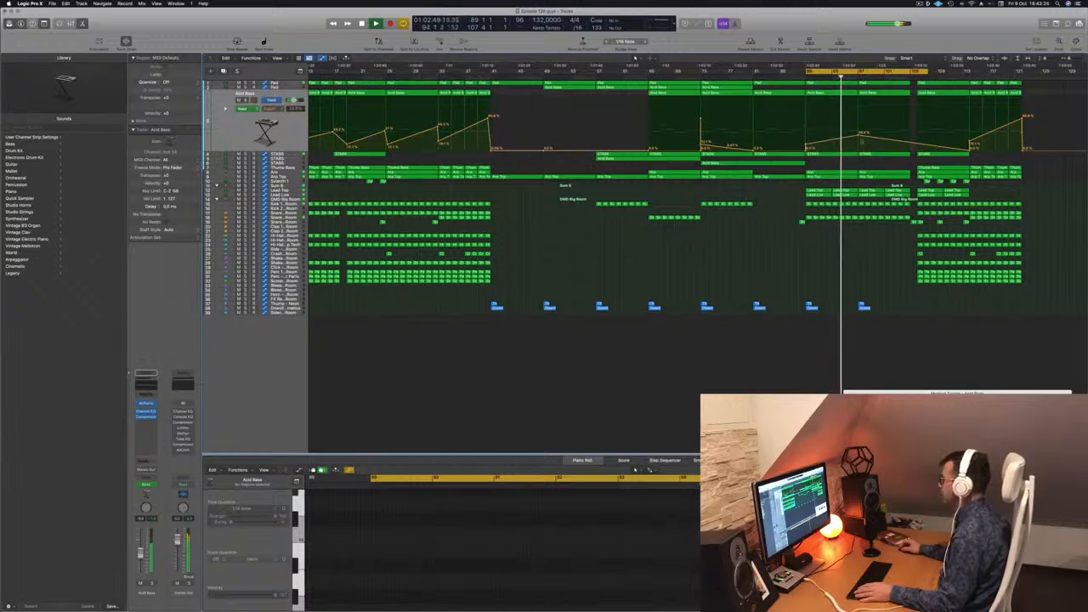
{"action": "left_click", "coordinate": [909, 142]}
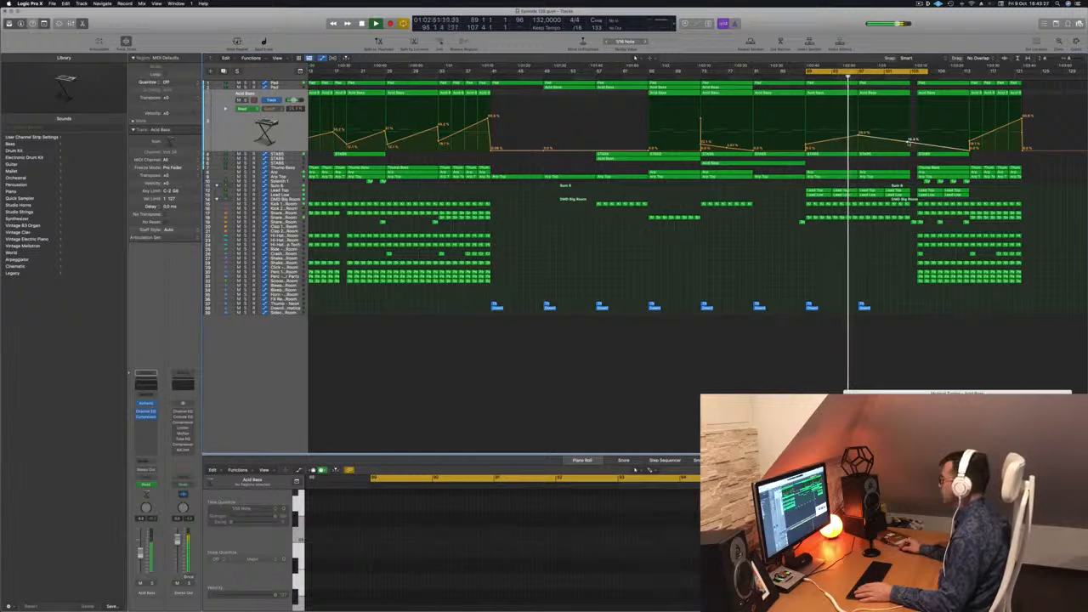
{"action": "left_click_drag", "start_coordinate": [909, 142], "coordinate": [908, 118]}
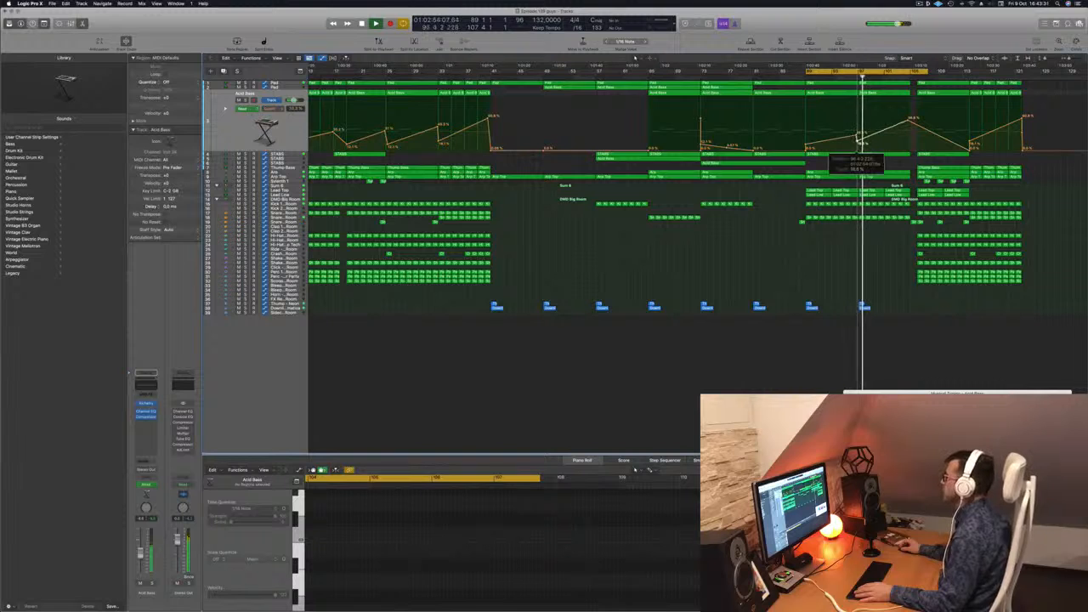
{"action": "left_click", "coordinate": [907, 118]}
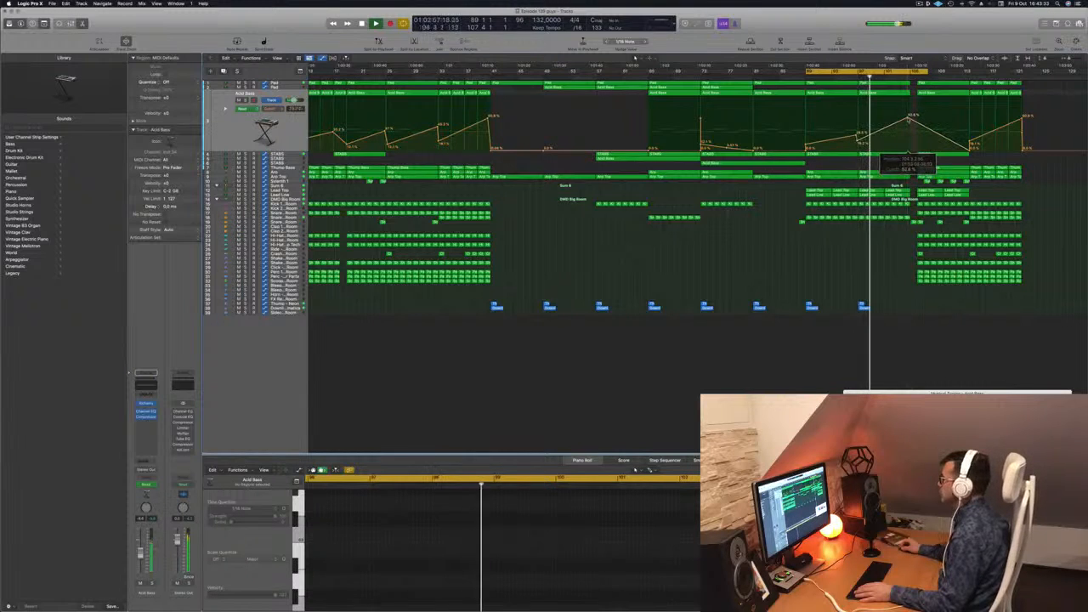
{"action": "mouse_move", "coordinate": [908, 117]}
{"action": "left_mouse_down"}
{"action": "mouse_move", "coordinate": [912, 108]}
{"action": "mouse_move", "coordinate": [914, 119]}
{"action": "left_mouse_up"}
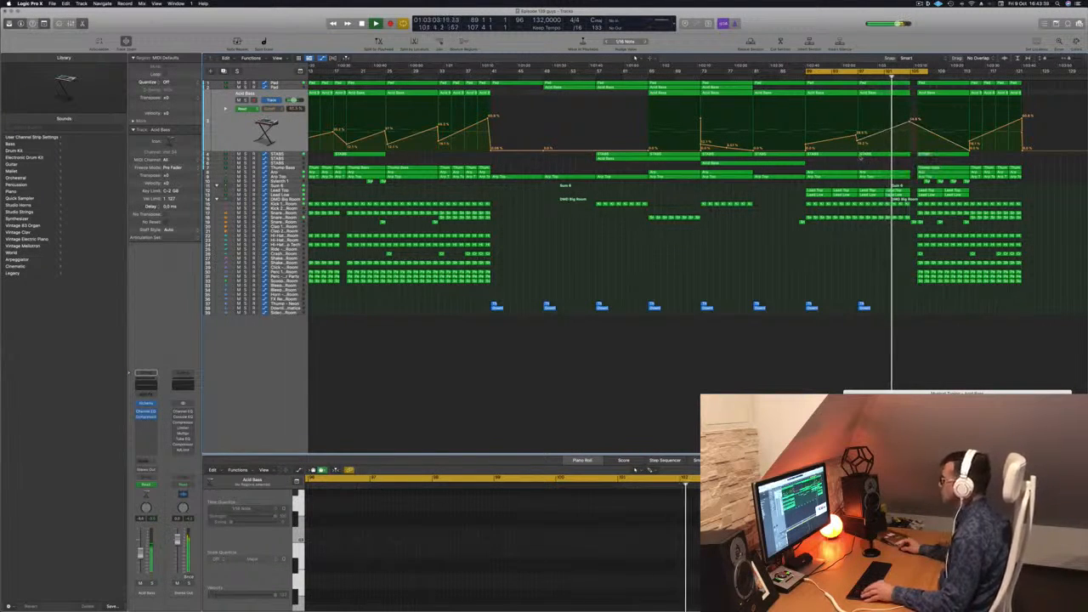
Raise the first STABS track's automation to a high peak at bar 105 and extend the loop over the drop's first eight bars.
{"action": "key", "text": "super+Left"}
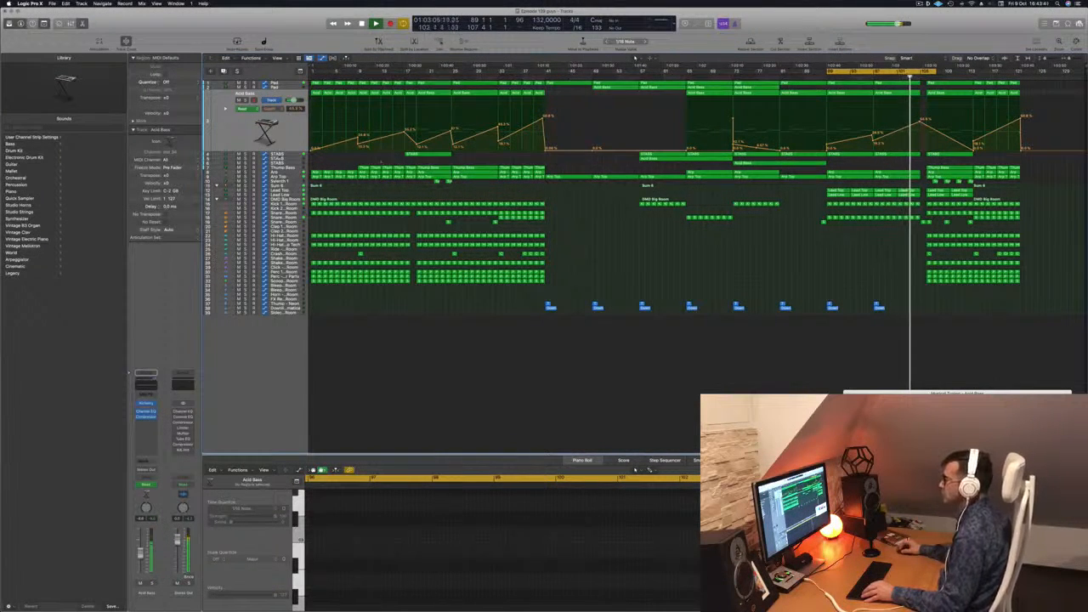
{"action": "key", "text": "Down"}
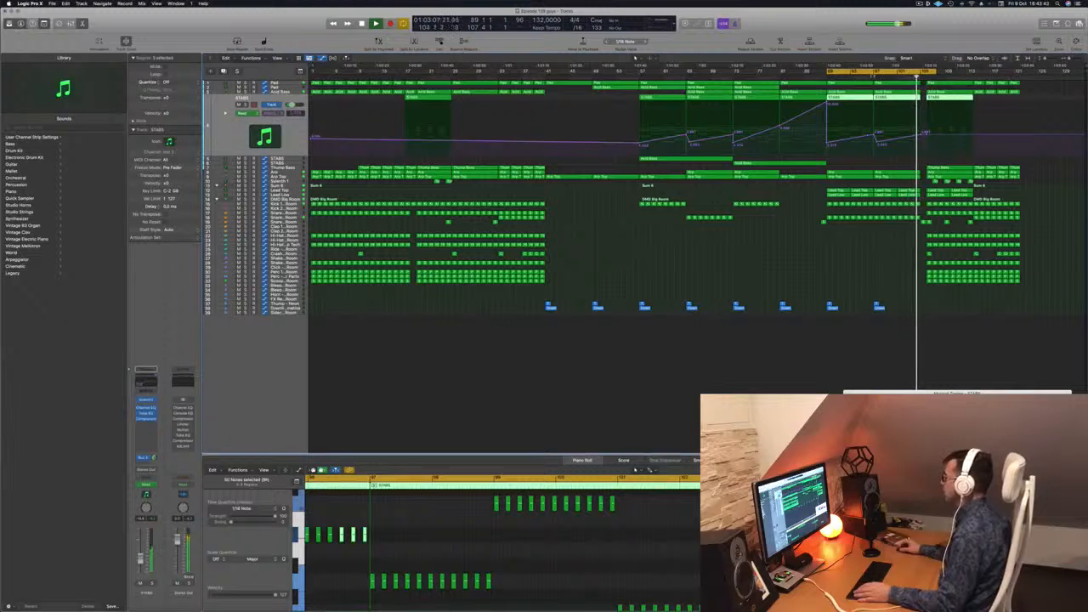
{"action": "left_click_drag", "start_coordinate": [921, 134], "coordinate": [922, 104]}
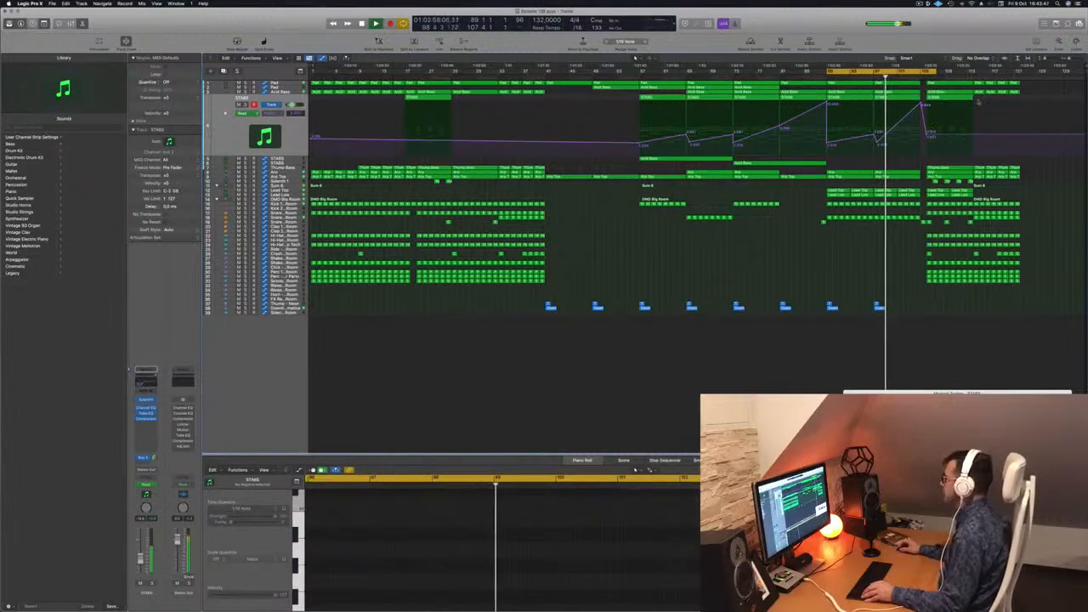
{"action": "left_click_drag", "start_coordinate": [932, 71], "coordinate": [972, 75]}
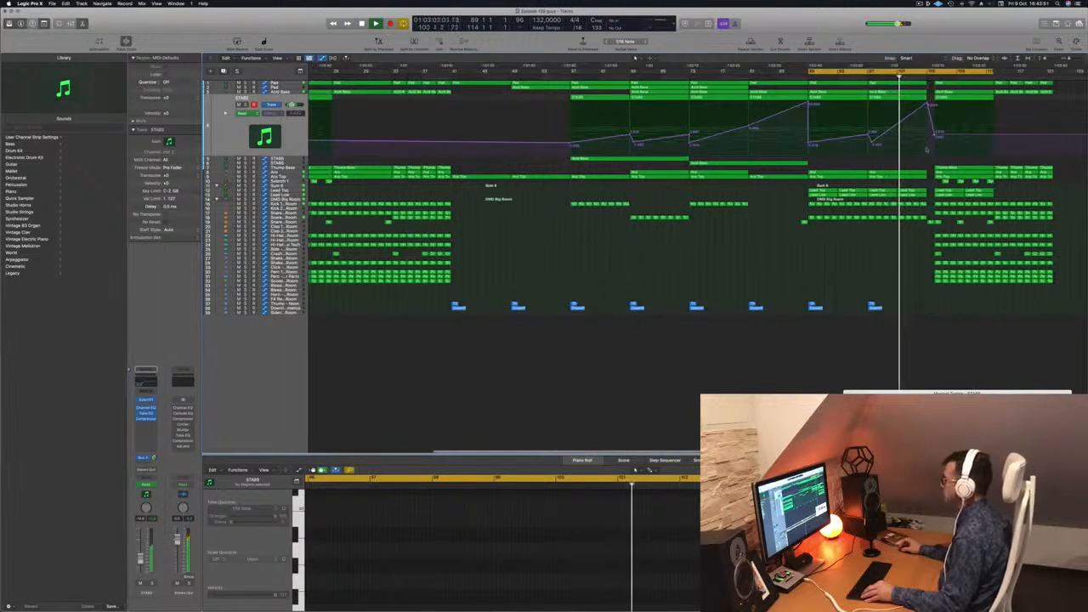
{"action": "scroll", "coordinate": [914, 237], "scroll_direction": "up", "scroll_amount": 5}
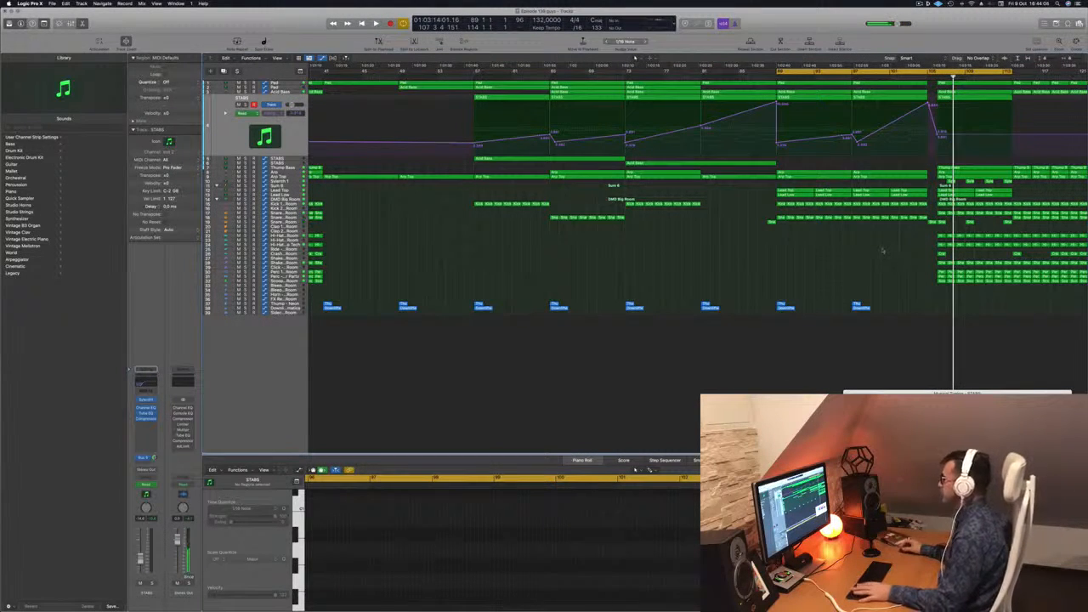
Remove the sudden automation drop at bar 97 on the first Pad track so the curve slopes down from its peak to bar 105.
{"action": "key", "text": "space"}
{"action": "scroll", "coordinate": [809, 265], "scroll_direction": "down", "scroll_amount": 5}
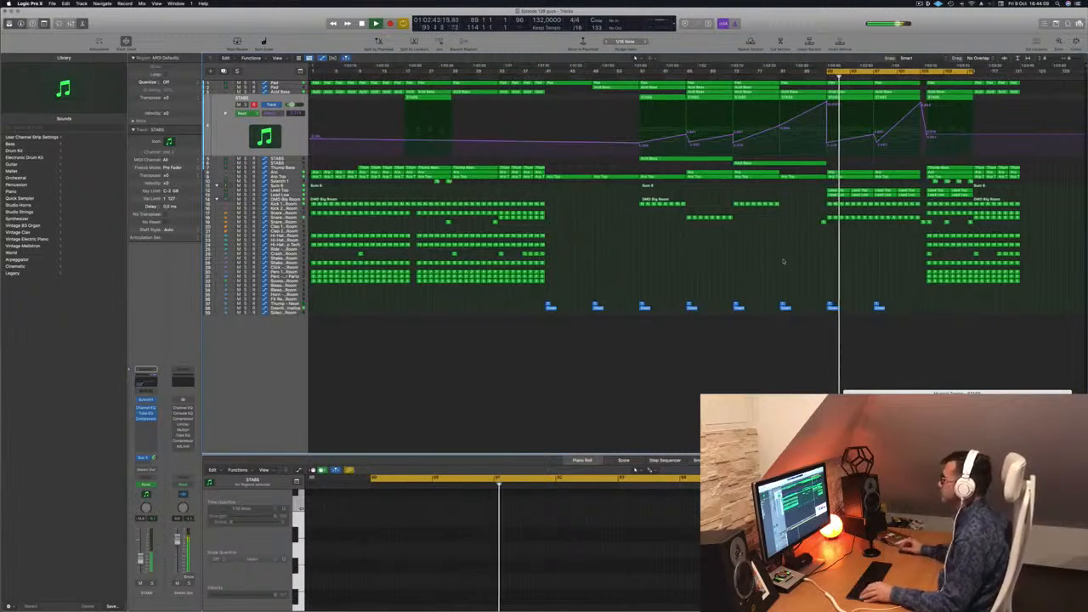
{"action": "scroll", "coordinate": [795, 268], "scroll_direction": "up", "scroll_amount": 4}
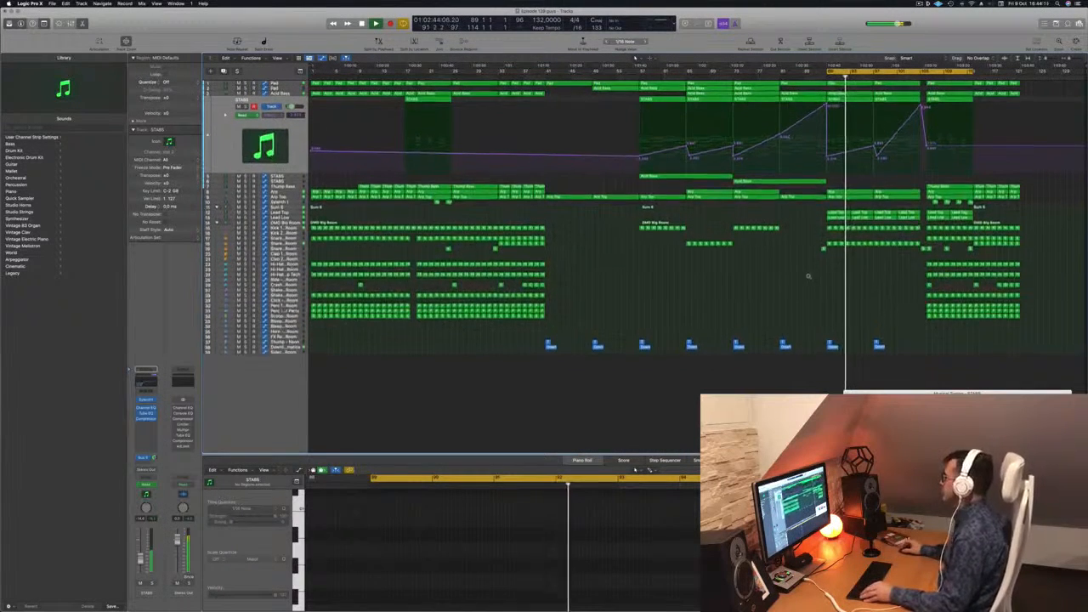
{"action": "scroll", "coordinate": [808, 276], "scroll_direction": "up", "scroll_amount": 5}
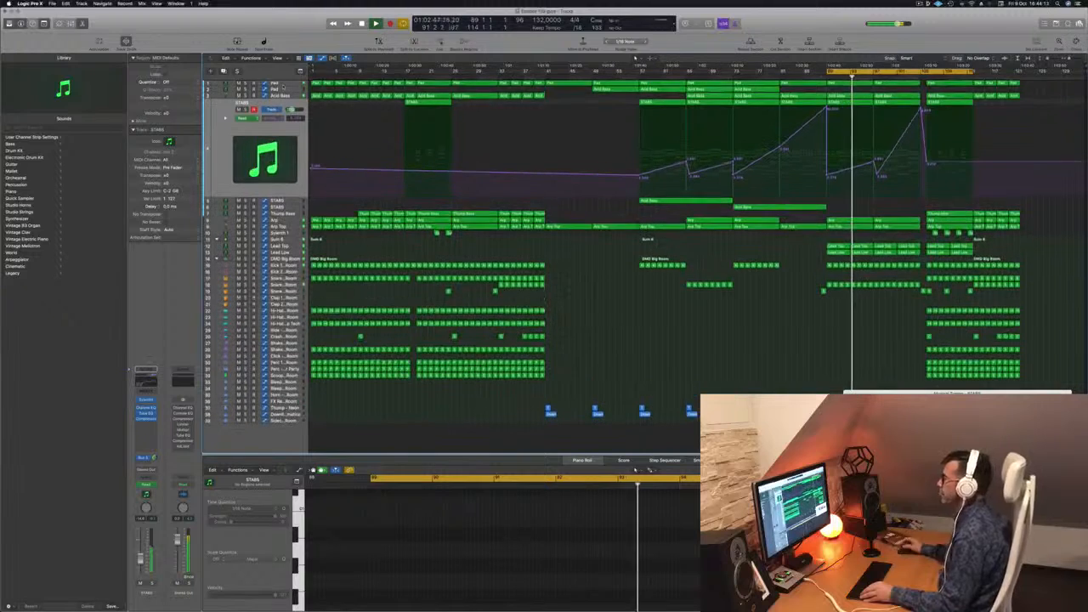
{"action": "key", "text": "Up"}
{"action": "key", "text": "Up"}
{"action": "key", "text": "Up"}
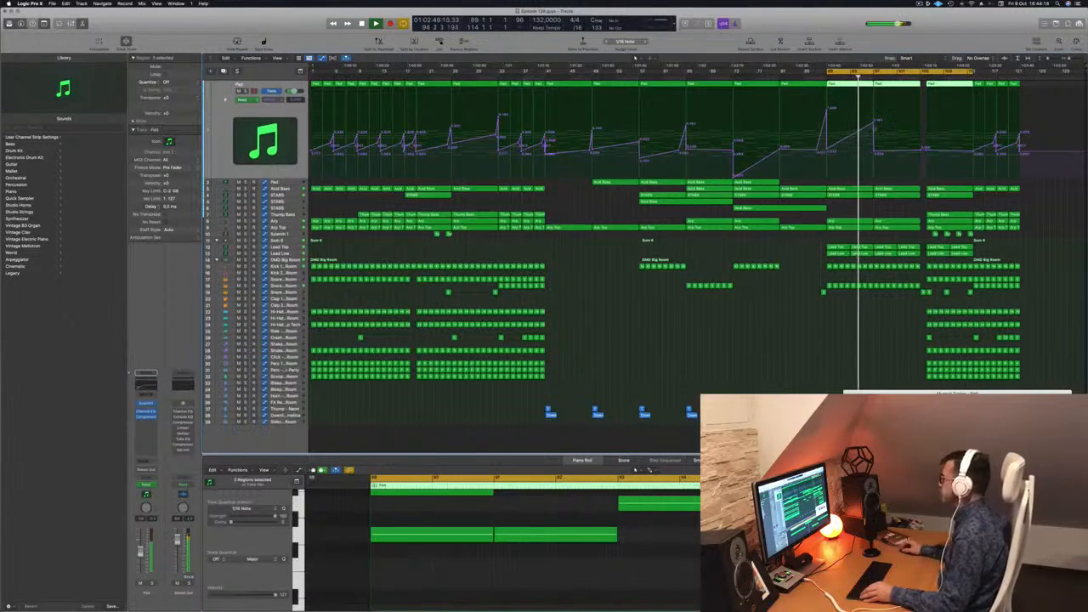
{"action": "left_click", "coordinate": [873, 124]}
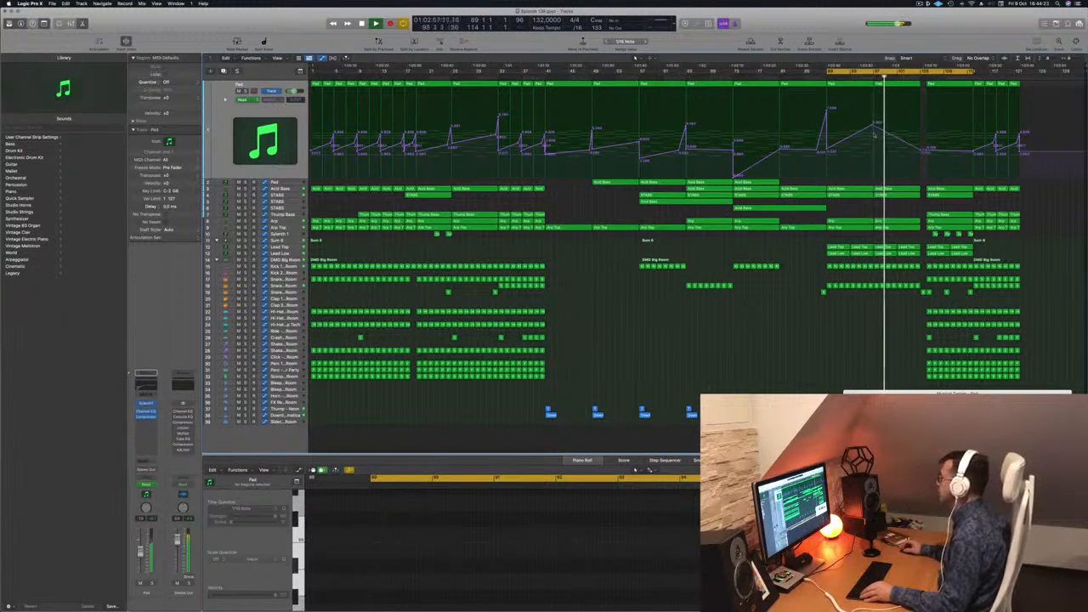
{"action": "key", "text": "space"}
{"action": "key", "text": "space"}
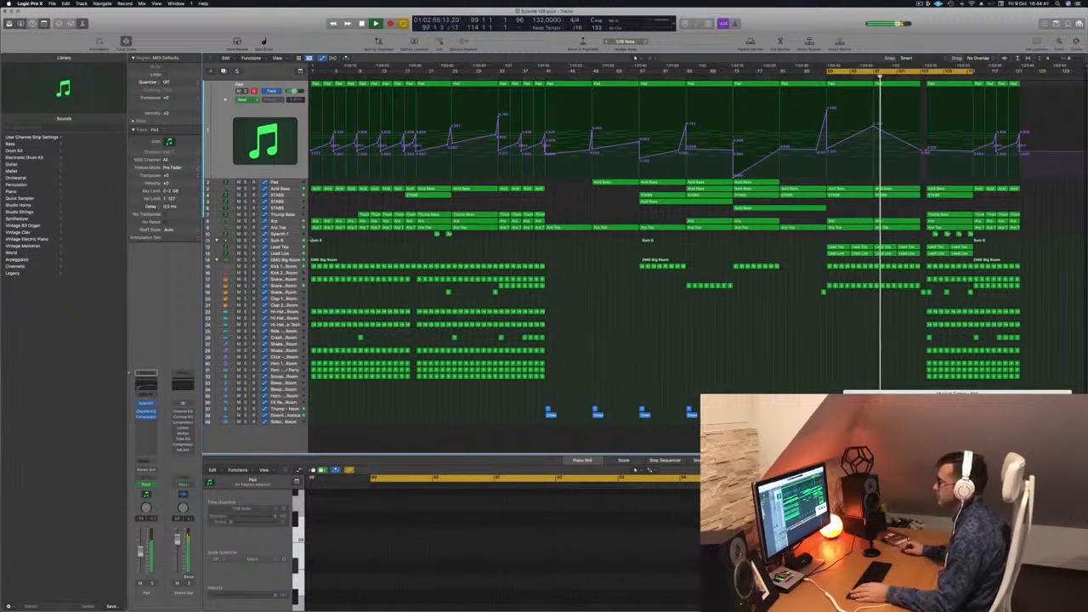
Reshape the Sum 6 frequency automation to fall from bar 97 to a minimum at bar 105, removing the peak there.
{"action": "left_click", "coordinate": [294, 241]}
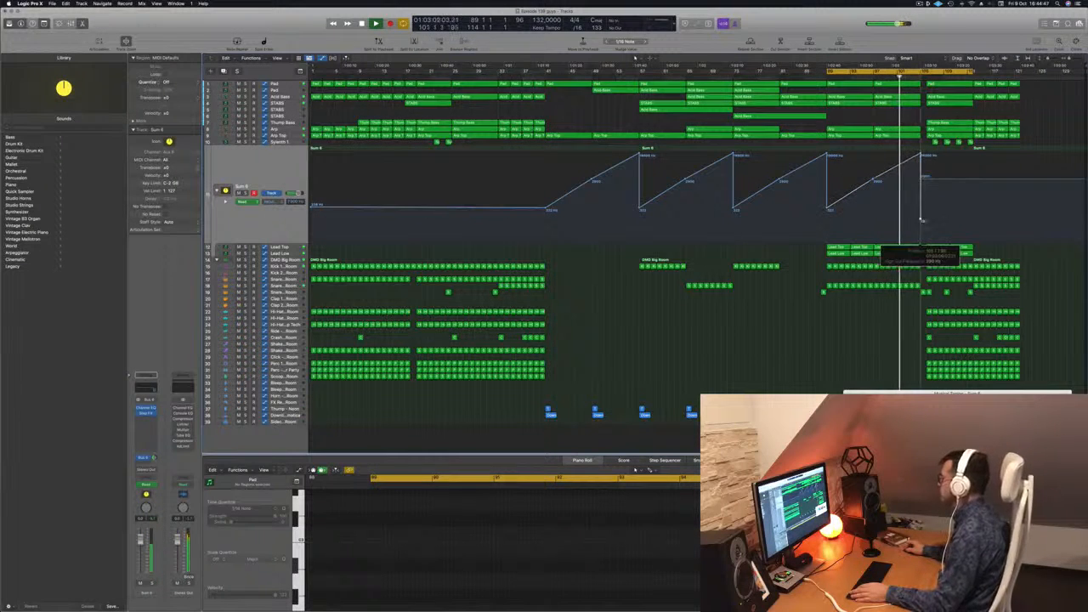
{"action": "left_click_drag", "start_coordinate": [924, 178], "coordinate": [921, 239]}
{"action": "left_click", "coordinate": [922, 155]}
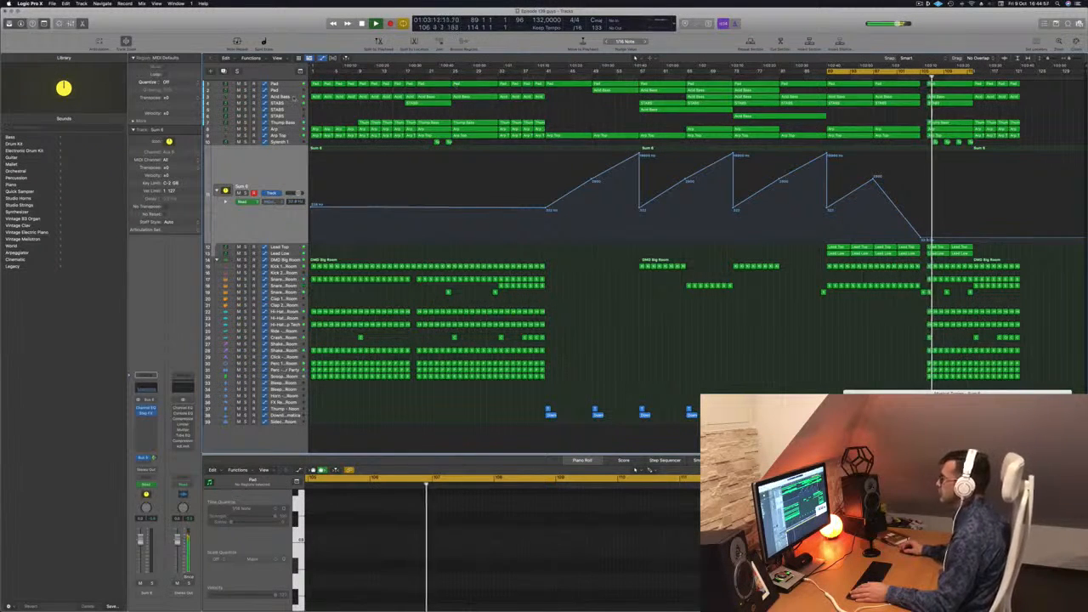
Copy the Acid Bass region at bar 73 on the second Pad track to bar 97 on the same track.
{"action": "left_click", "coordinate": [283, 97]}
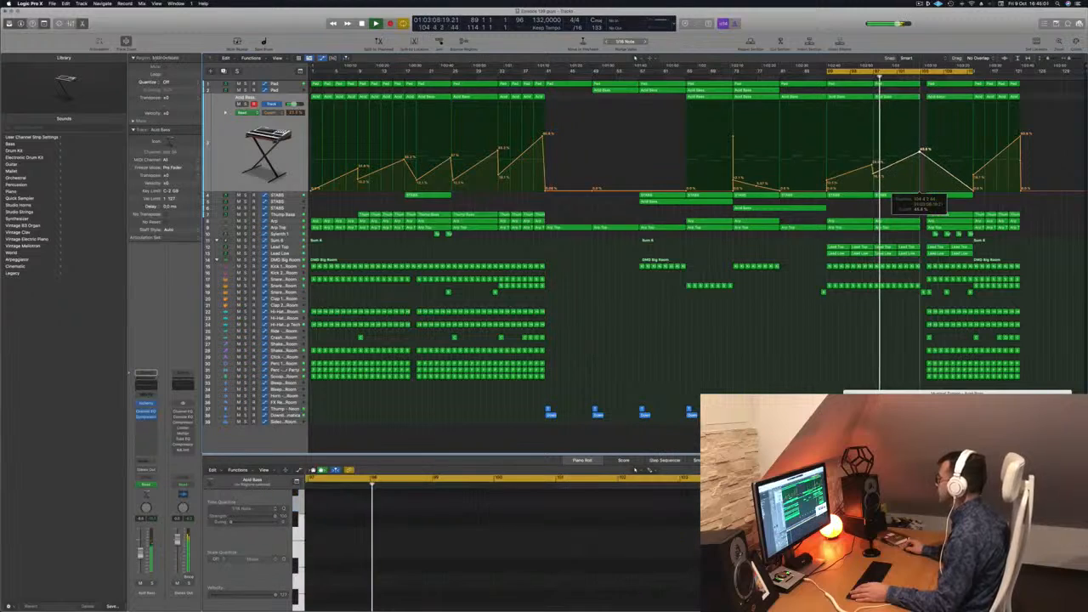
{"action": "left_click", "coordinate": [744, 90]}
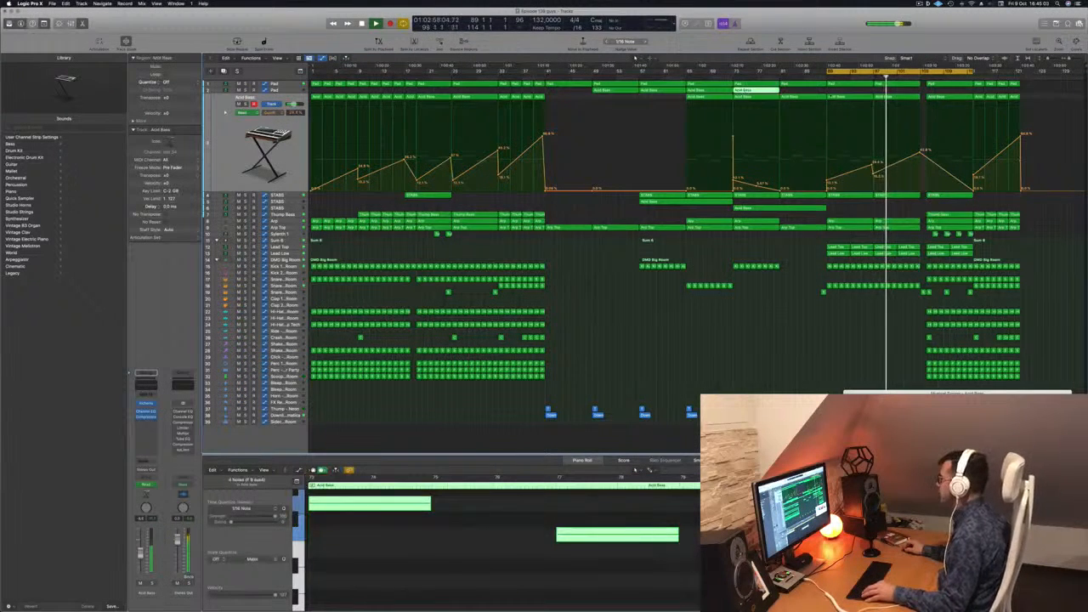
{"action": "left_click_drag", "start_coordinate": [831, 96], "coordinate": [888, 90]}
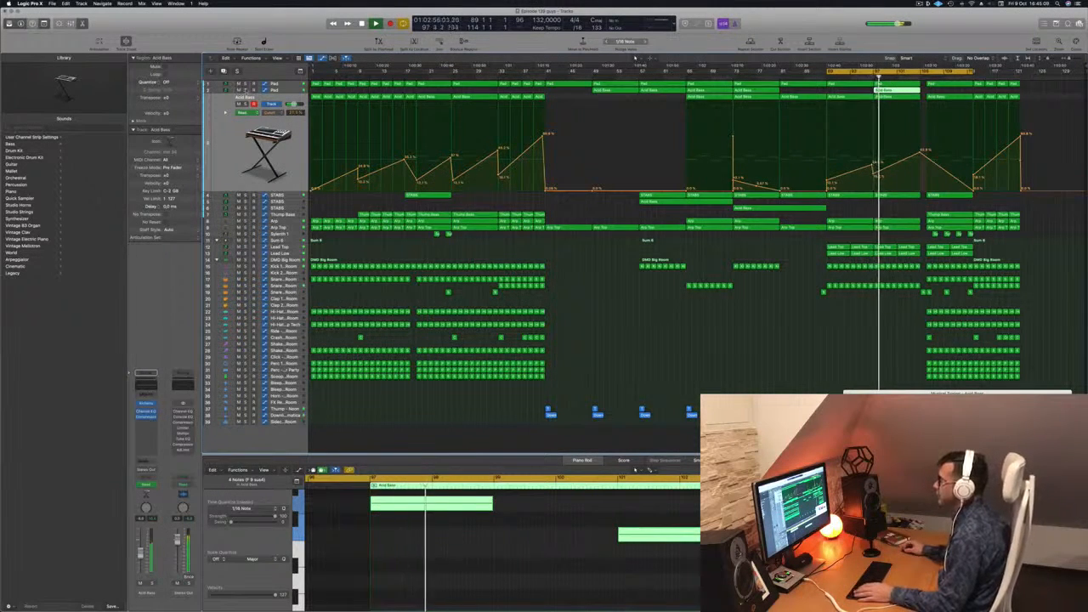
{"action": "left_click", "coordinate": [842, 91]}
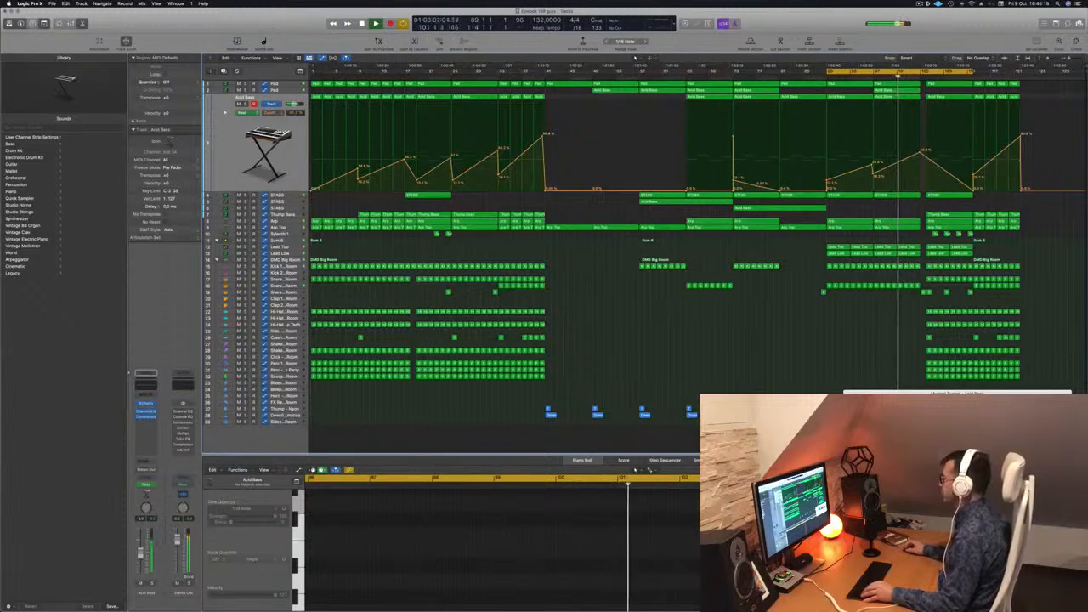
Extend the loop to the end of the arranged regions and delete the snare fill at bar 106.
{"action": "key", "text": "super+k"}
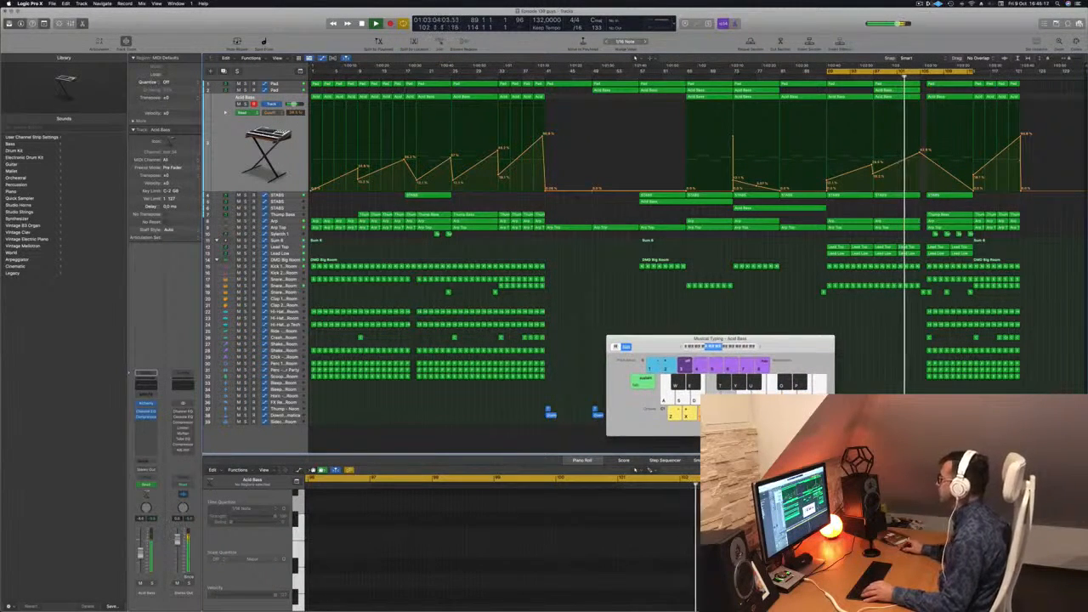
{"action": "left_click_drag", "start_coordinate": [971, 71], "coordinate": [1019, 73]}
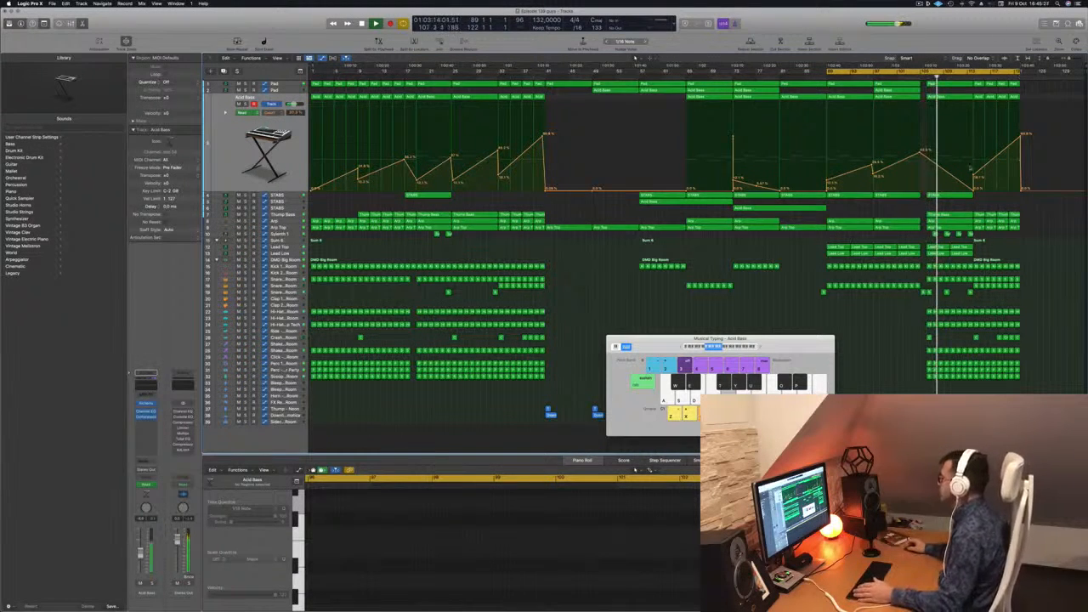
{"action": "left_click", "coordinate": [928, 292]}
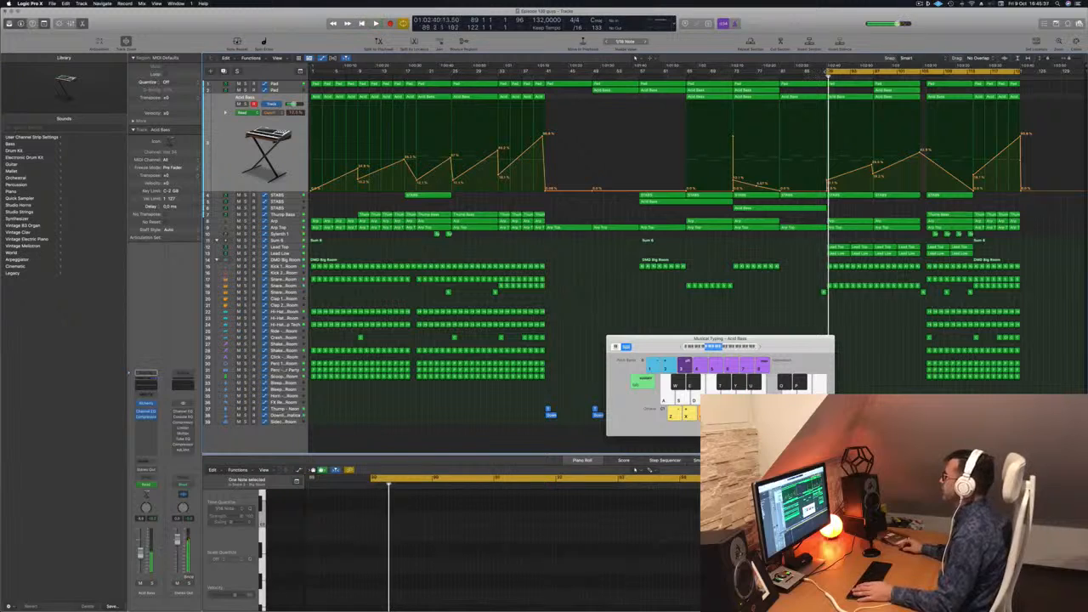
Move the loop start back to bar 41, close Musical Typing and play the transition into the breakdown.
{"action": "left_click_drag", "start_coordinate": [829, 72], "coordinate": [545, 72]}
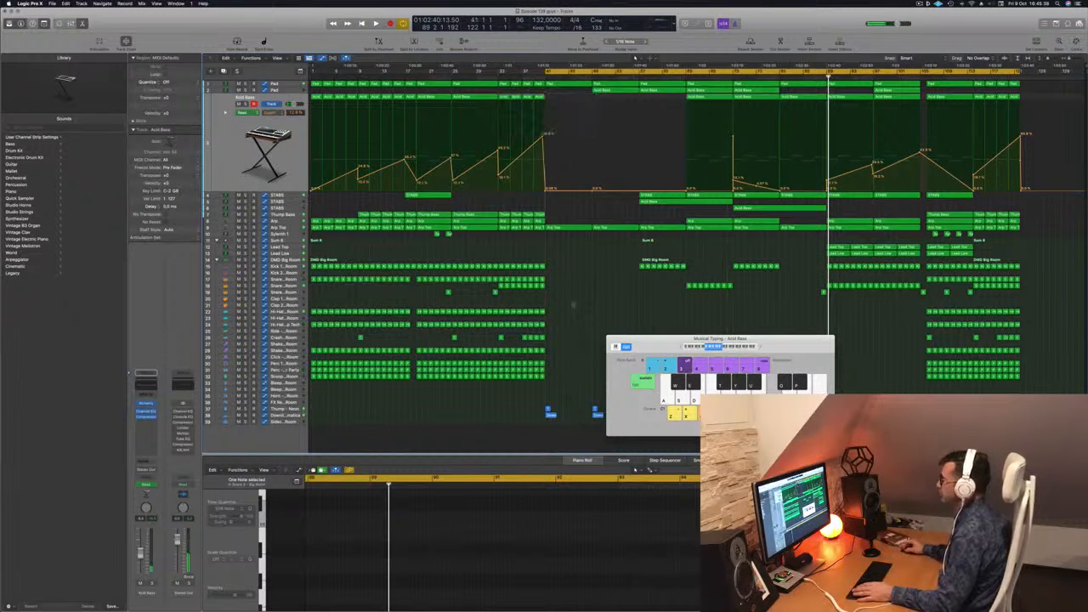
{"action": "left_click_drag", "start_coordinate": [655, 339], "coordinate": [620, 338]}
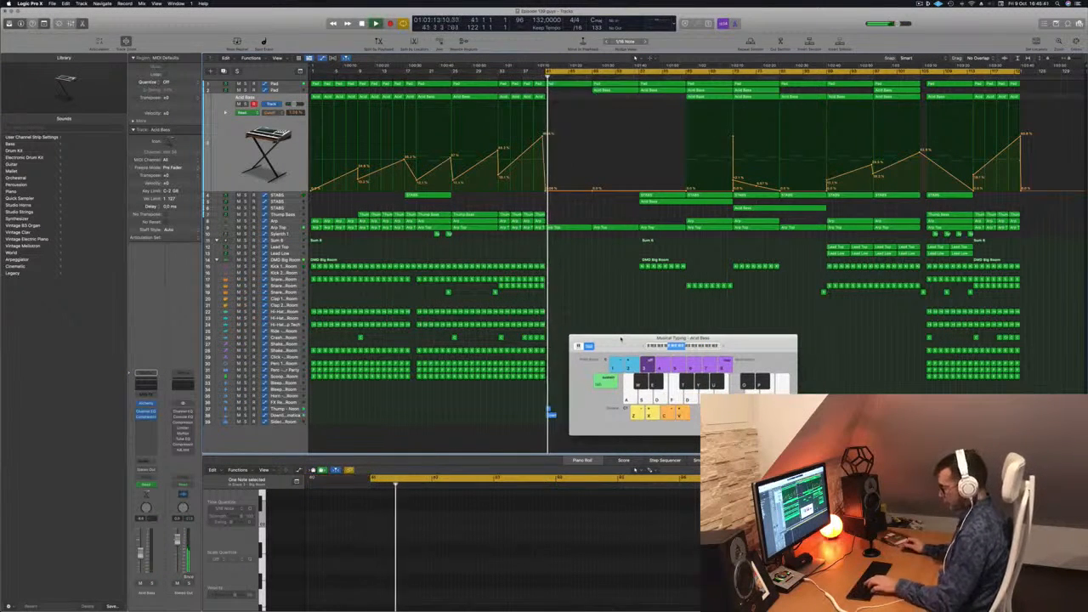
{"action": "key", "text": "super+k"}
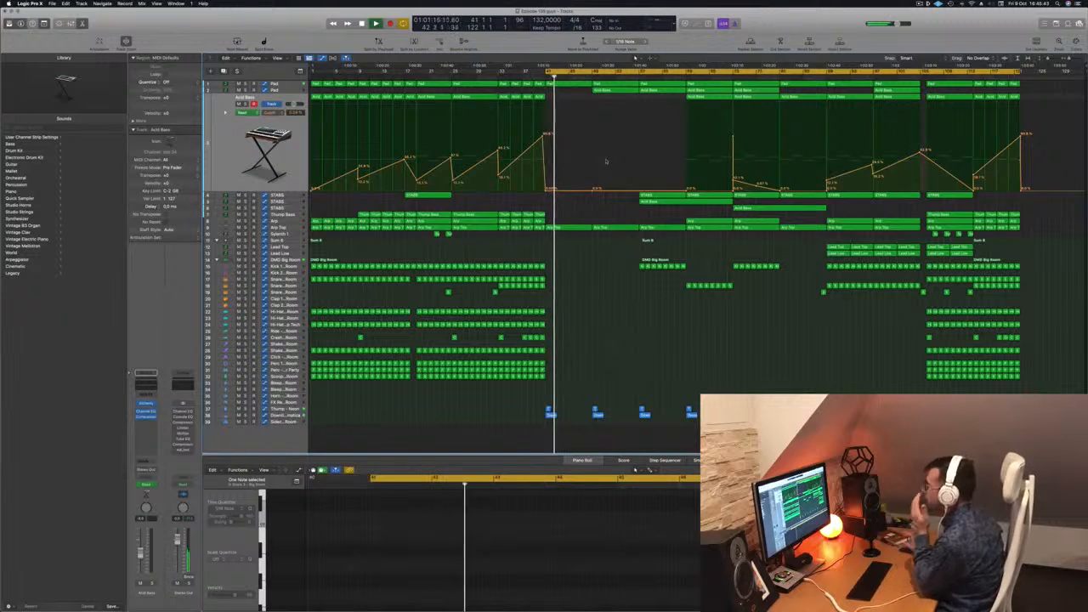
{"action": "left_click", "coordinate": [497, 79]}
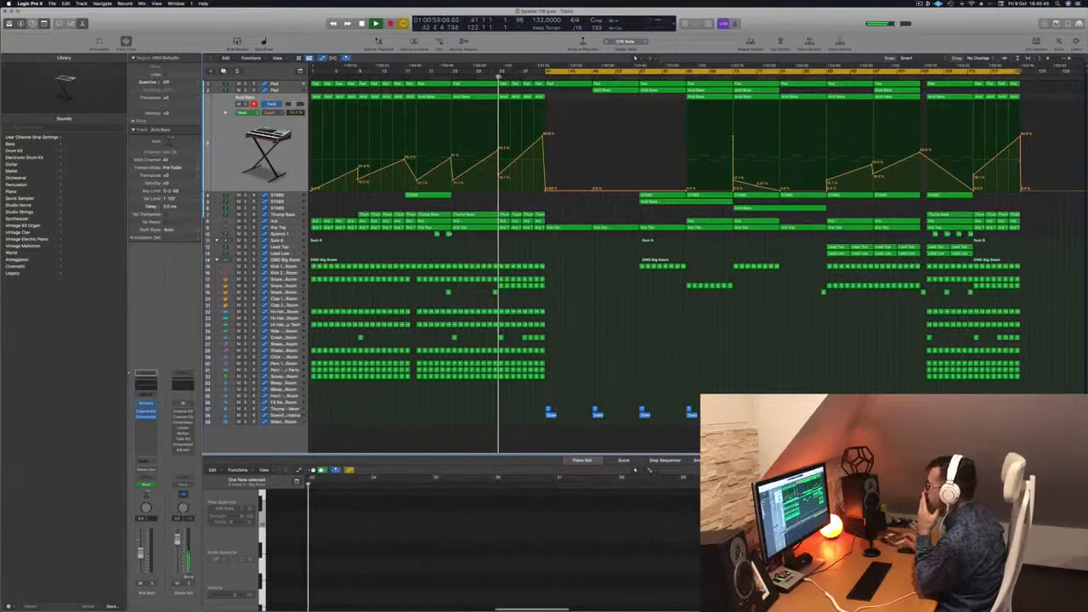
{"action": "left_click", "coordinate": [538, 78]}
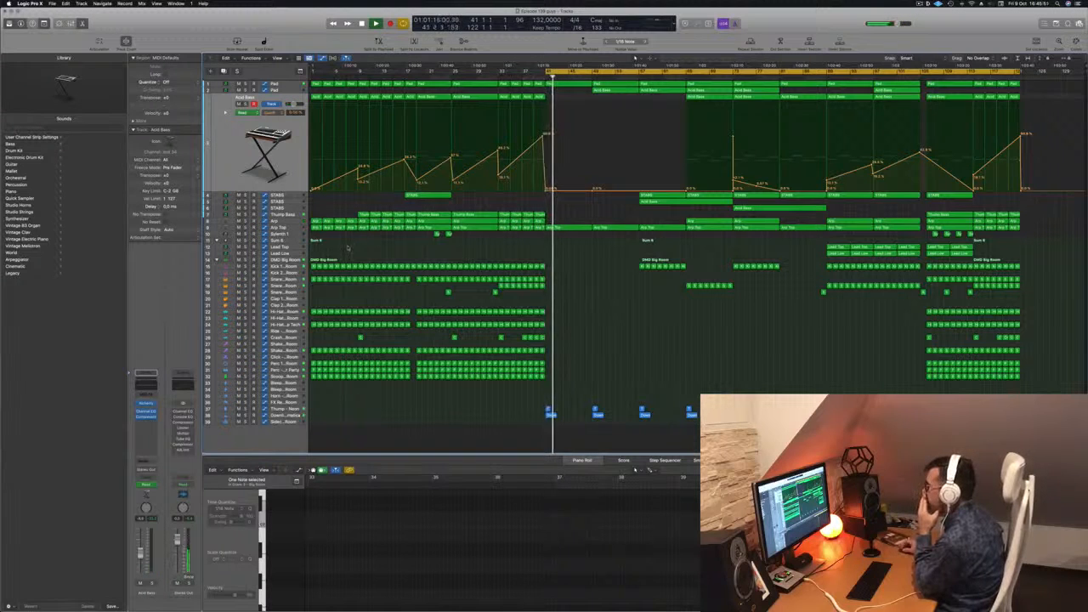
Lower the Kick 1 frequency automation to its minimum from the start of the track through the breakdown until bar 89.
{"action": "left_click", "coordinate": [293, 268]}
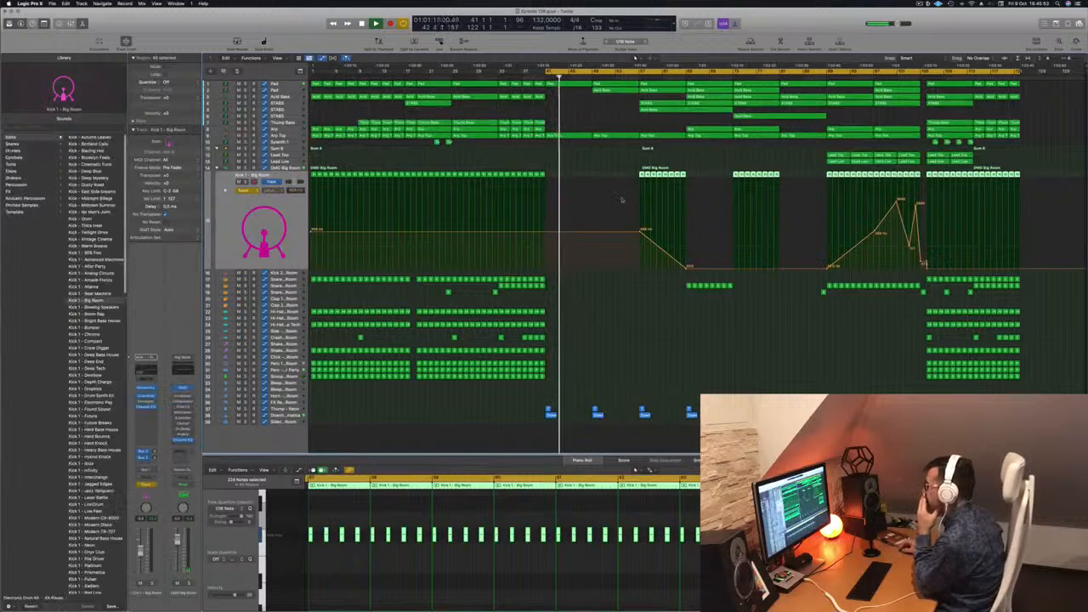
{"action": "left_click_drag", "start_coordinate": [545, 236], "coordinate": [550, 267]}
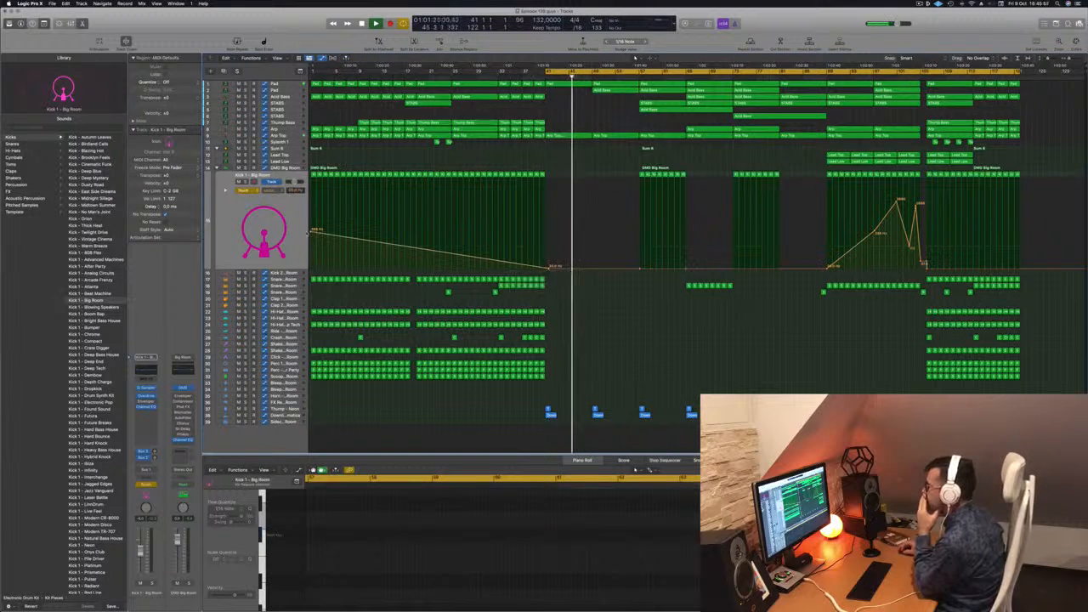
{"action": "left_click_drag", "start_coordinate": [311, 230], "coordinate": [311, 271]}
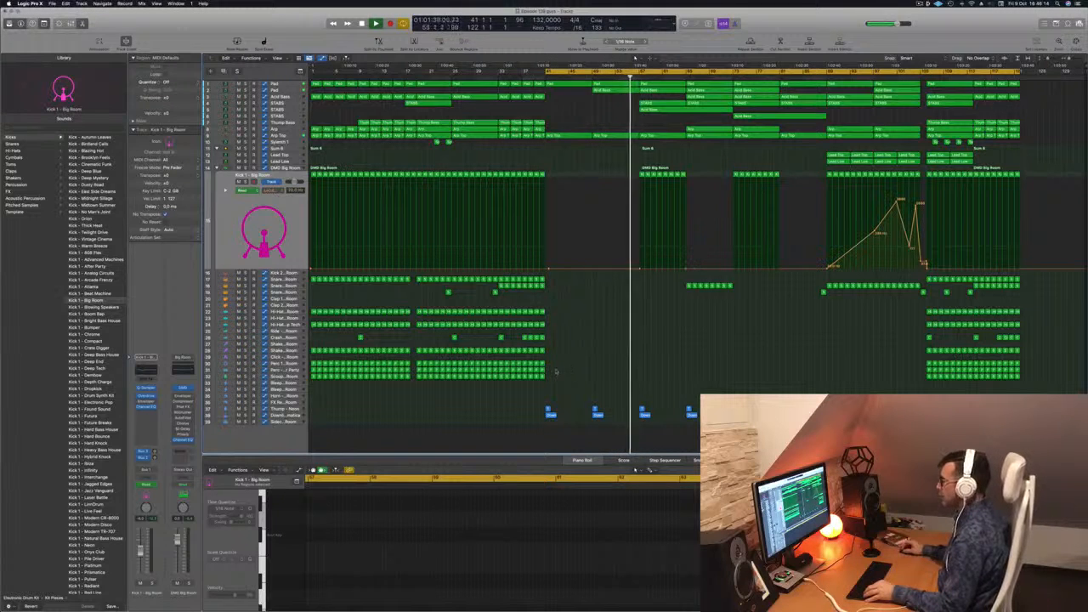
Copy the last four bars of Party percussion and Scoop regions before bar 41 to bar 57, and raise Kick 1's frequency automation between bars 57 and 63.
{"action": "left_click_drag", "start_coordinate": [545, 376], "coordinate": [646, 371]}
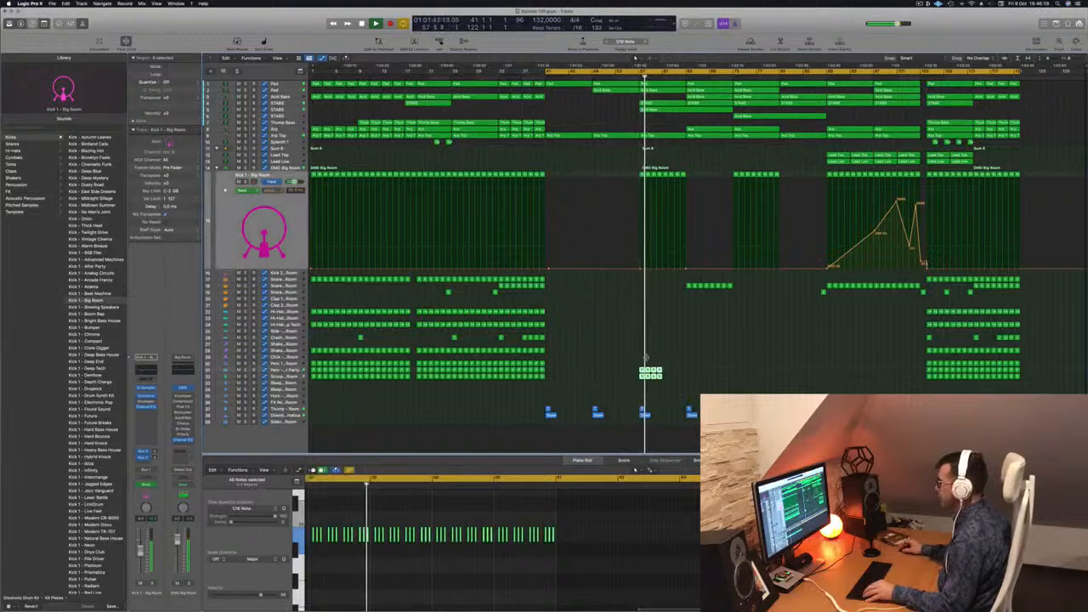
{"action": "left_click", "coordinate": [636, 270]}
{"action": "left_click_drag", "start_coordinate": [636, 270], "coordinate": [640, 239]}
{"action": "left_click", "coordinate": [640, 76]}
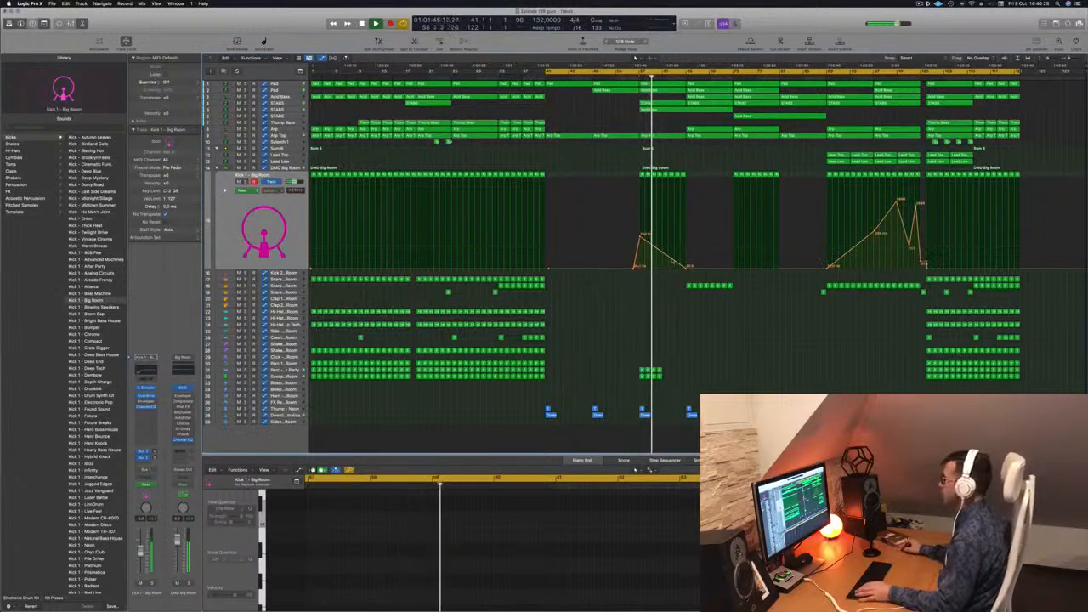
{"action": "left_click_drag", "start_coordinate": [671, 258], "coordinate": [677, 218]}
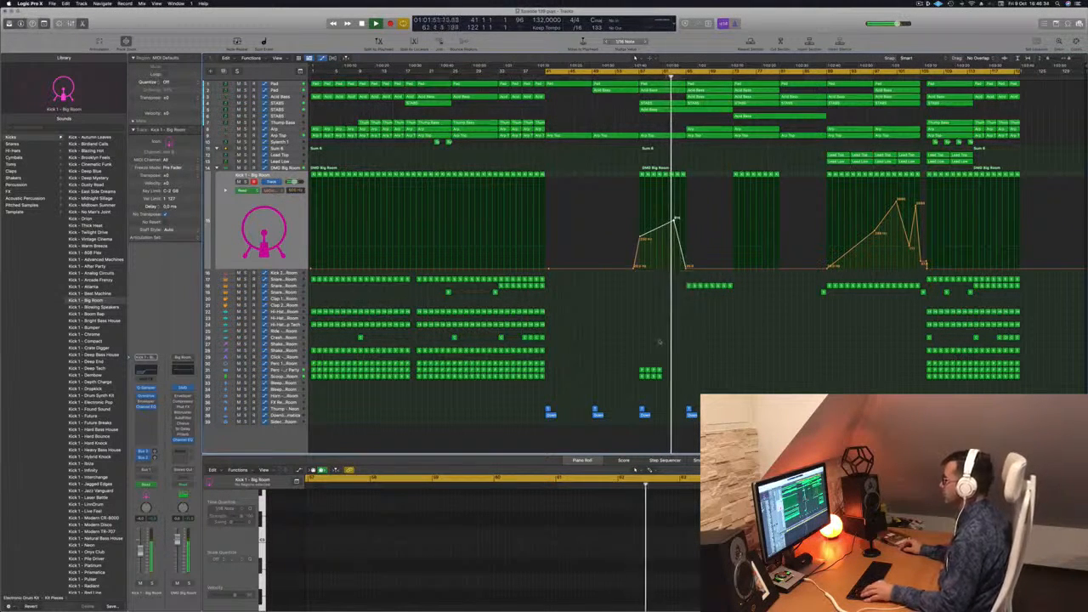
Copy the four-bar Party percussion and Scoop regions at bar 57 to bar 61, keeping them on the same two tracks.
{"action": "left_click", "coordinate": [657, 371]}
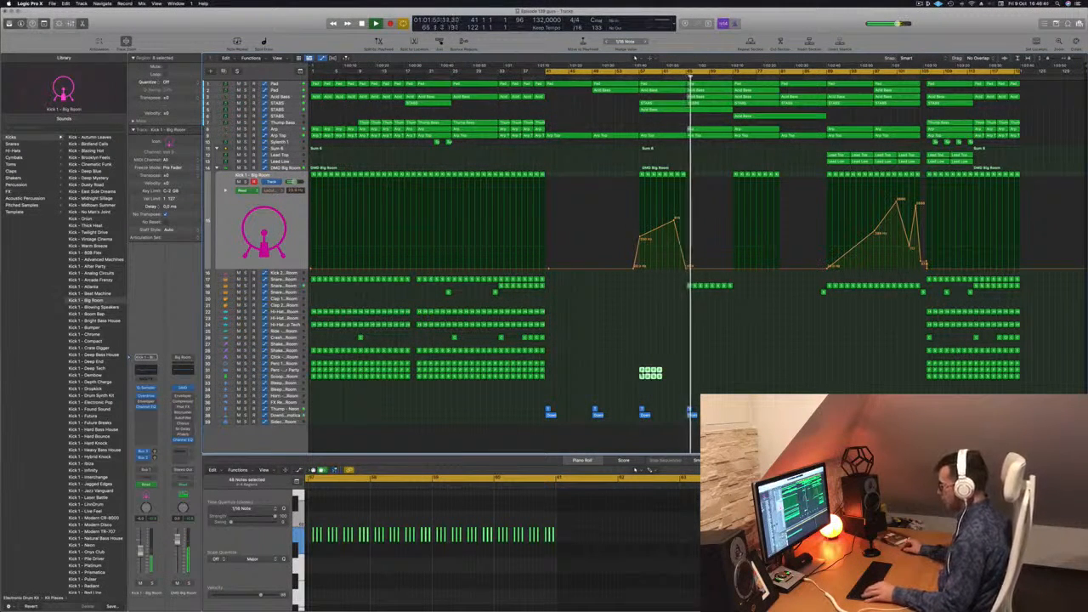
{"action": "left_click_drag", "start_coordinate": [656, 371], "coordinate": [677, 382]}
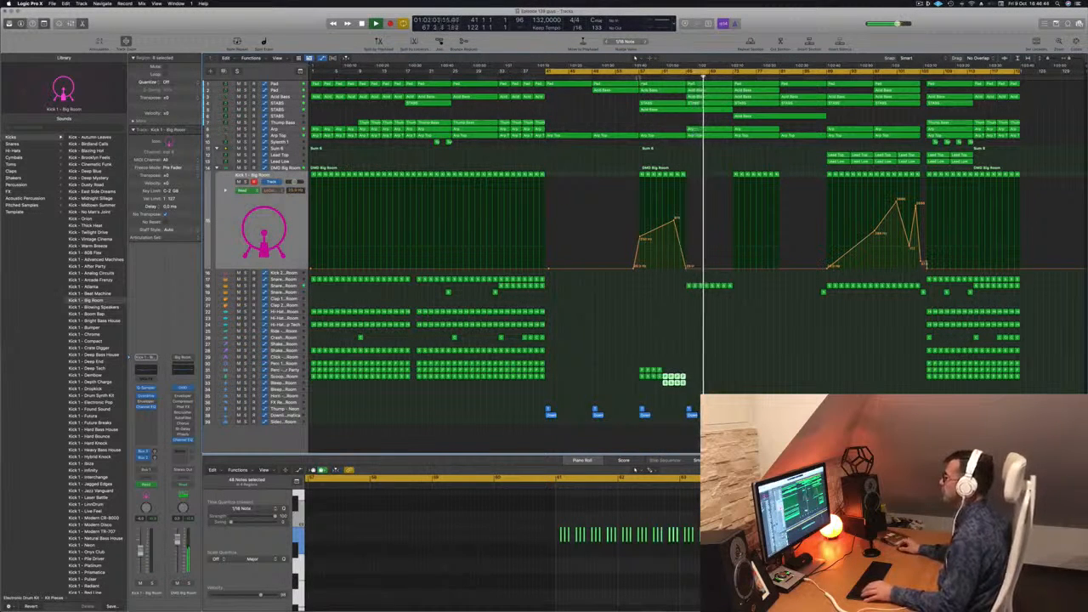
{"action": "left_click", "coordinate": [757, 346]}
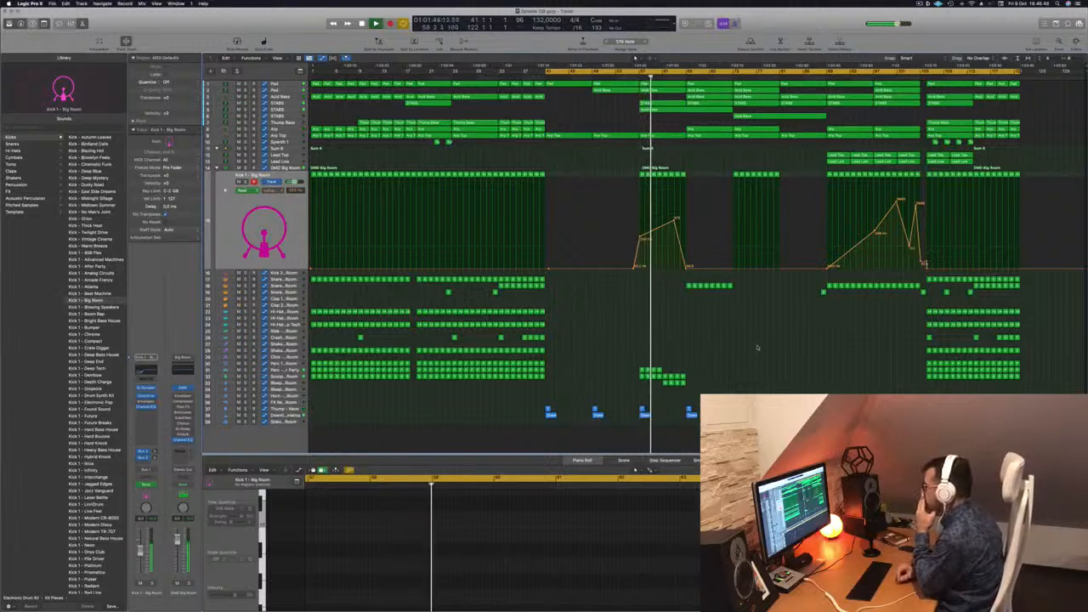
{"action": "left_click", "coordinate": [676, 380]}
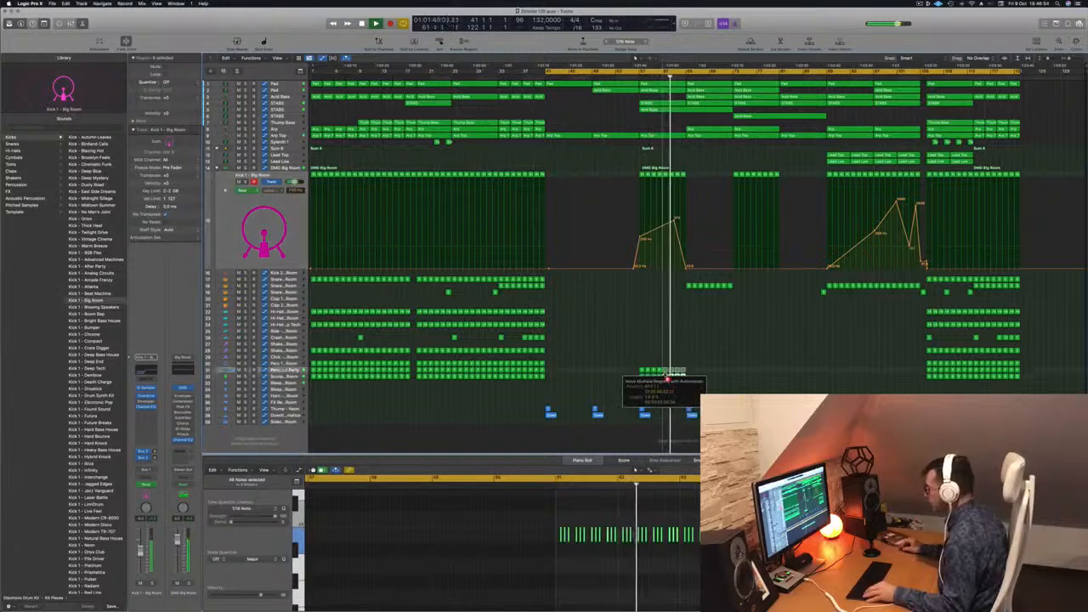
{"action": "left_click", "coordinate": [645, 349]}
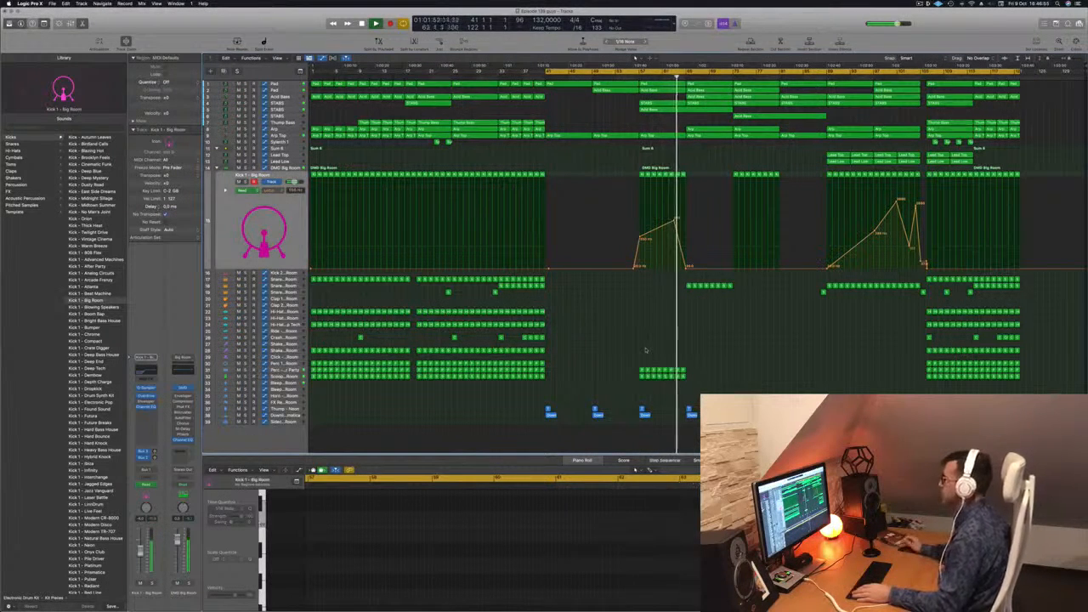